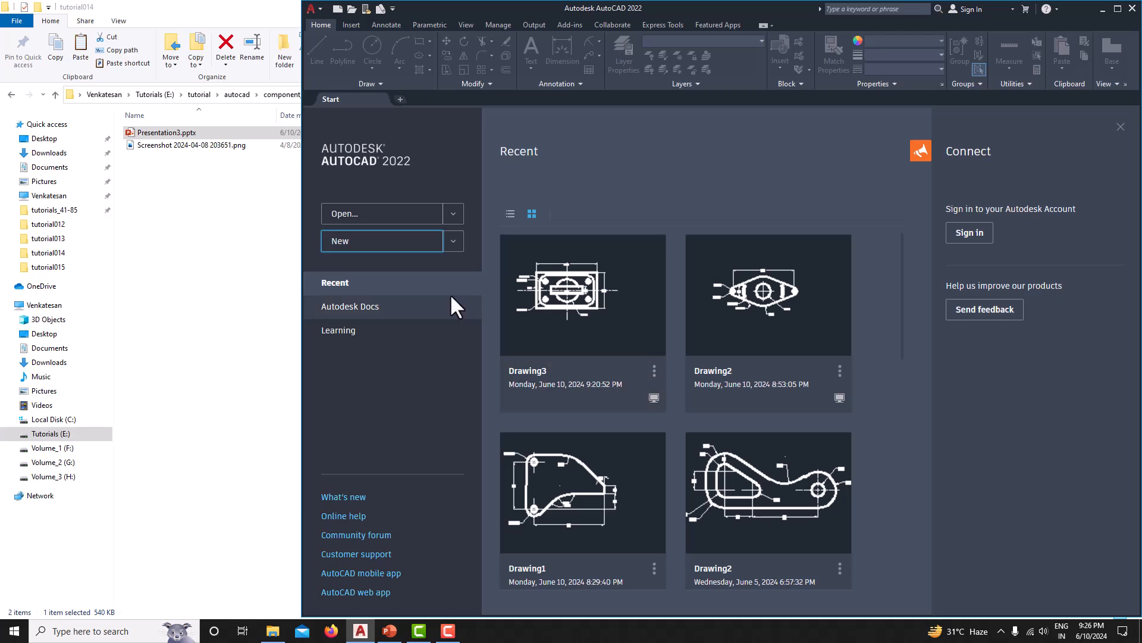
Create a new drawing, open the reference image "Screenshot 2024-04-08 203651.png" beside it, and return to AutoCAD
click(386, 249)
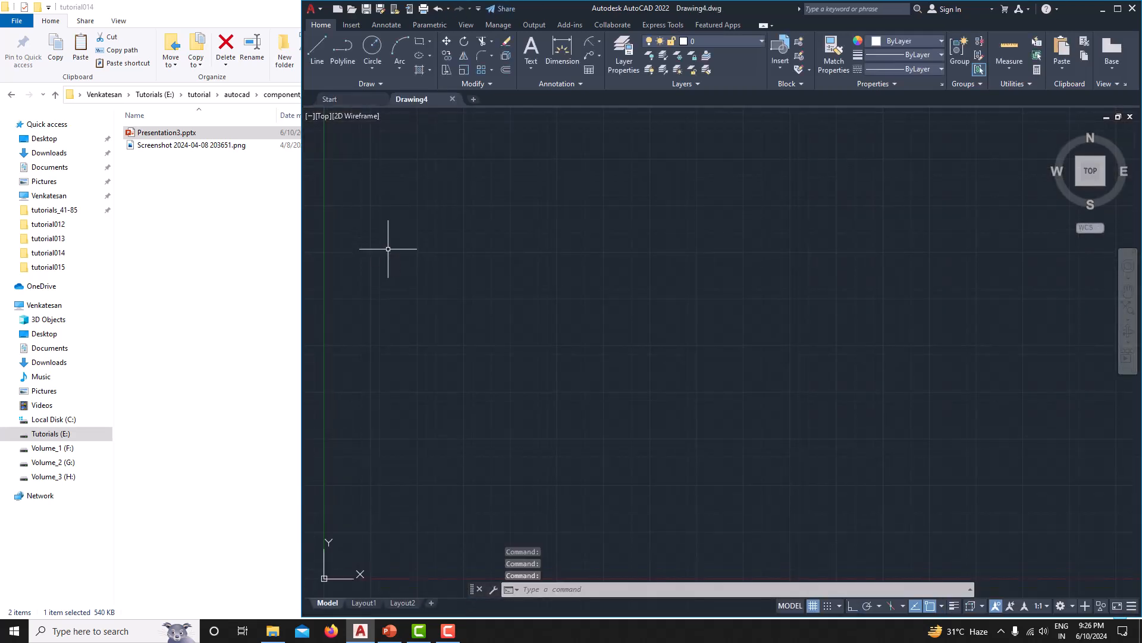
click(212, 218)
double_click(206, 145)
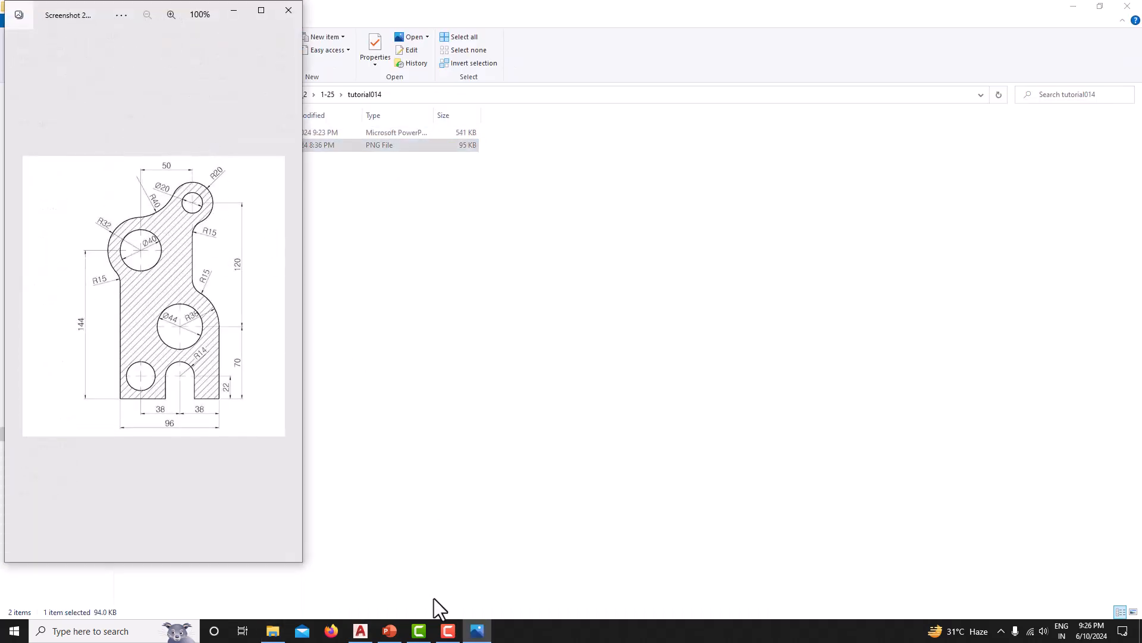
click(360, 631)
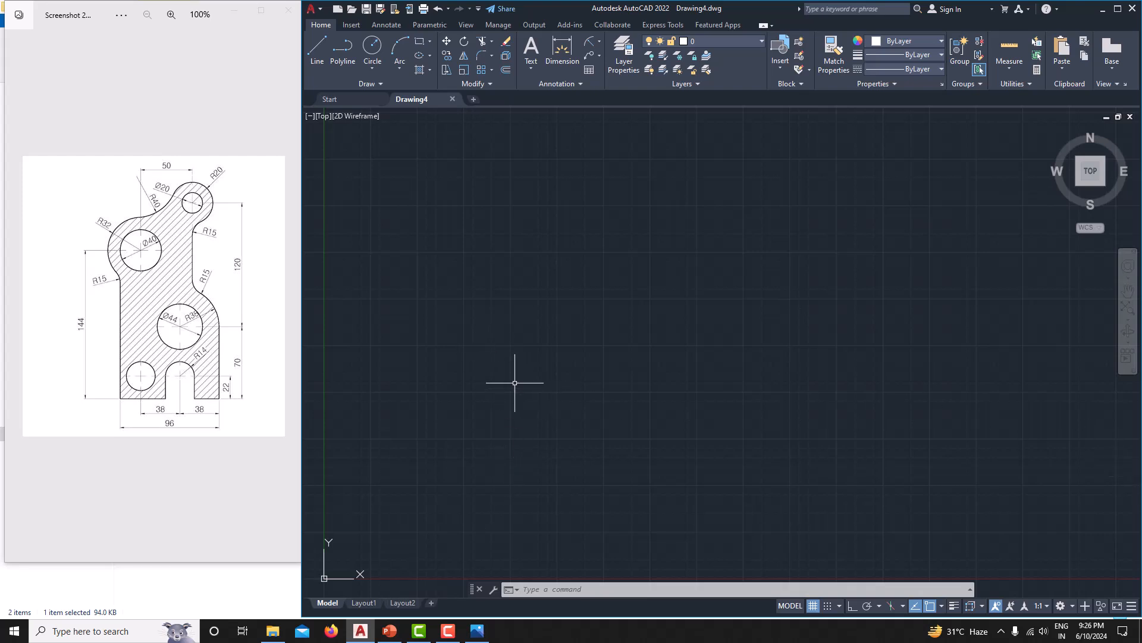
Configure the drawing units with length precision 0 and insertion scale in millimeters
text(units)
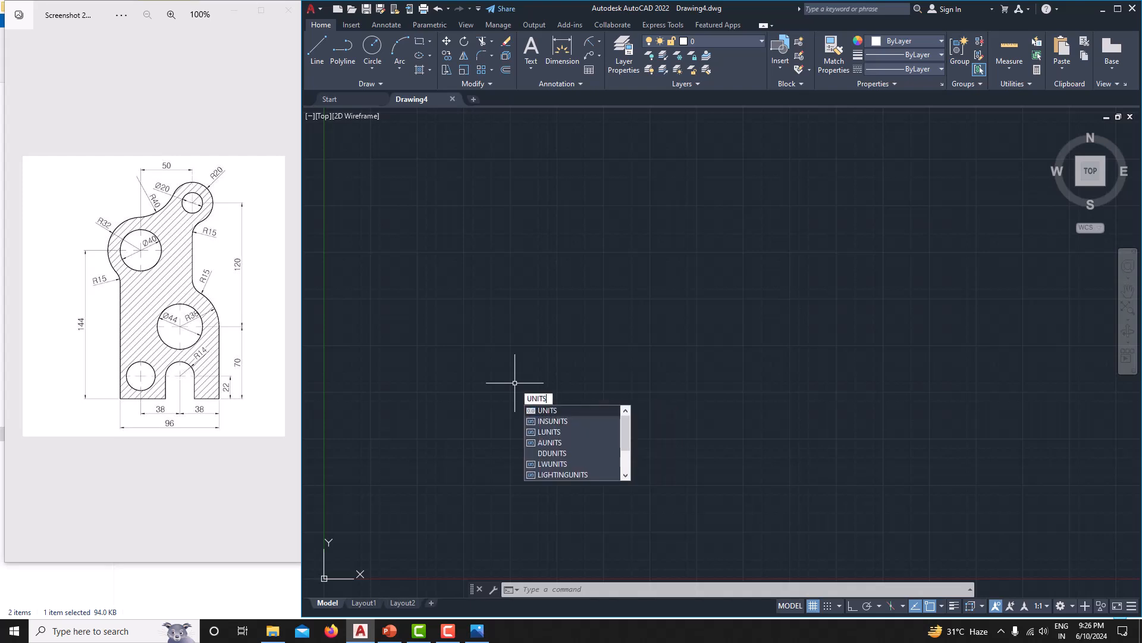
key(Return)
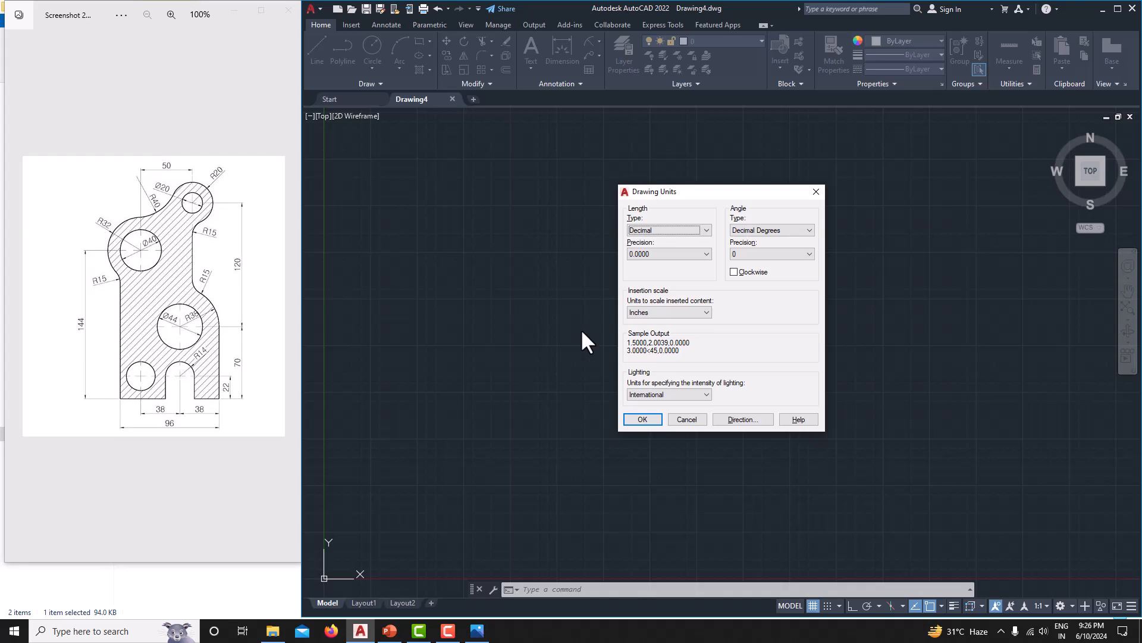
click(651, 255)
click(648, 267)
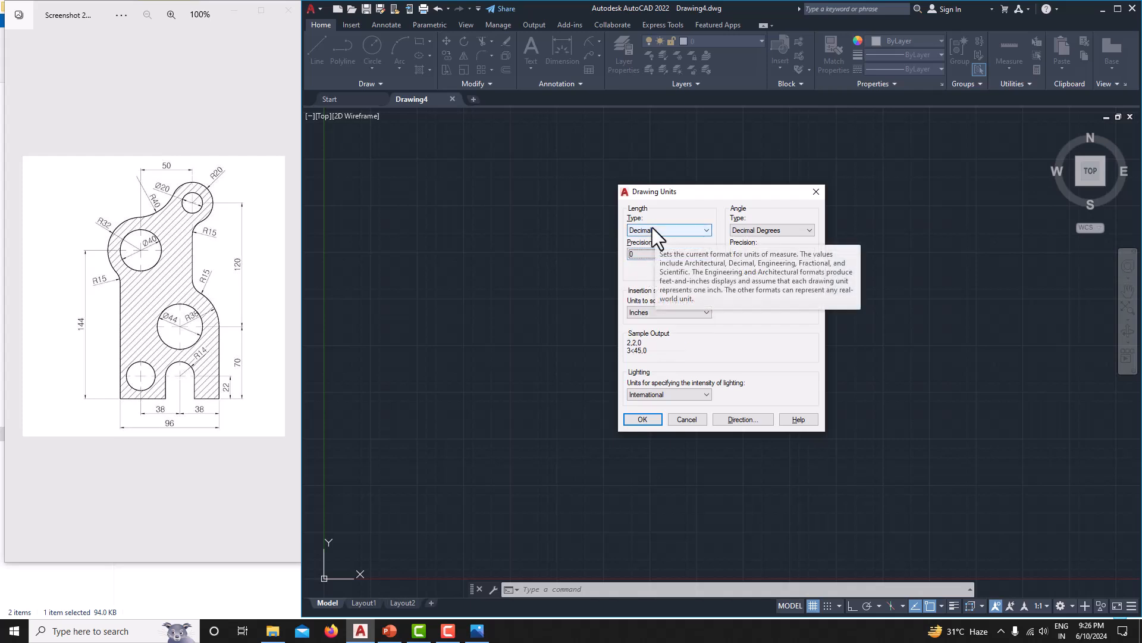
click(649, 312)
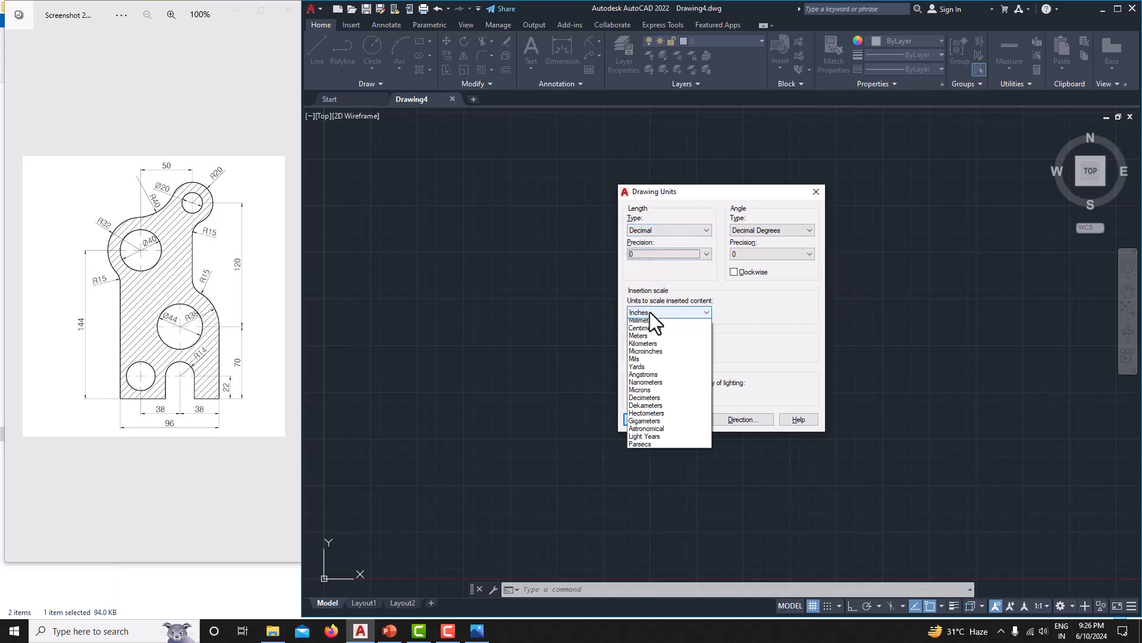
click(649, 361)
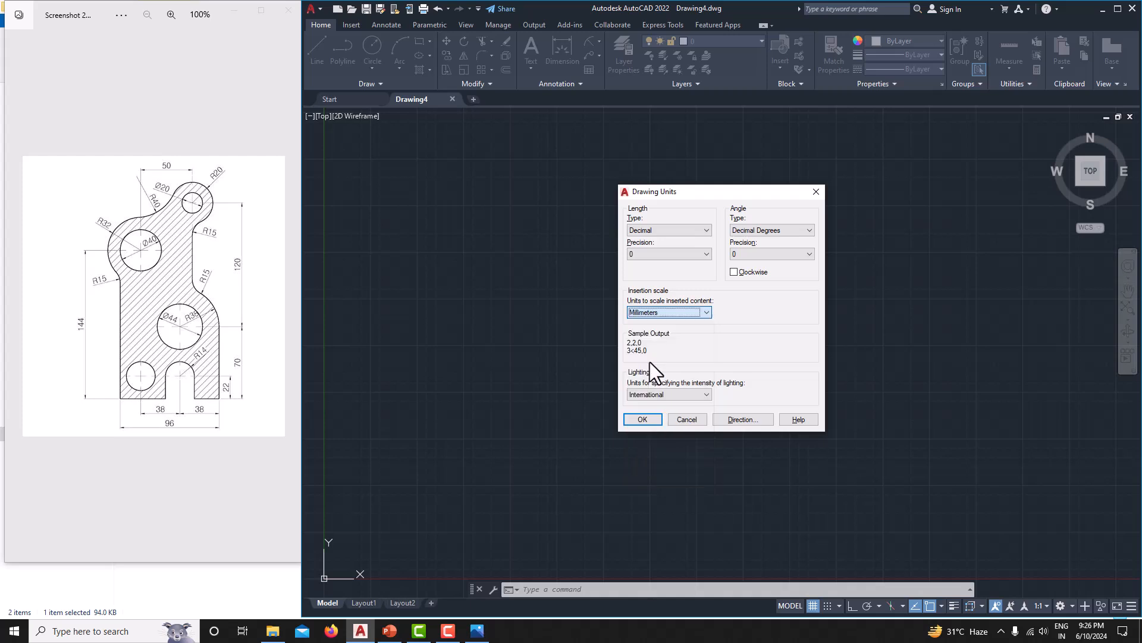
click(648, 419)
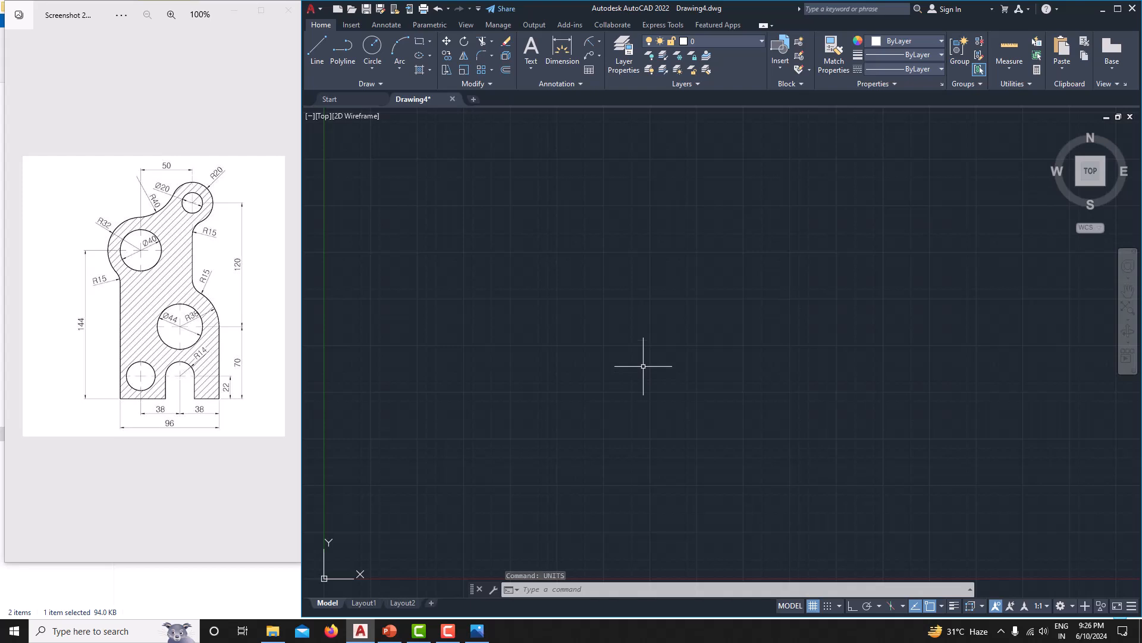
Set the model space limits from lower-left corner 0,0 to upper-right corner 300,300
text(its)
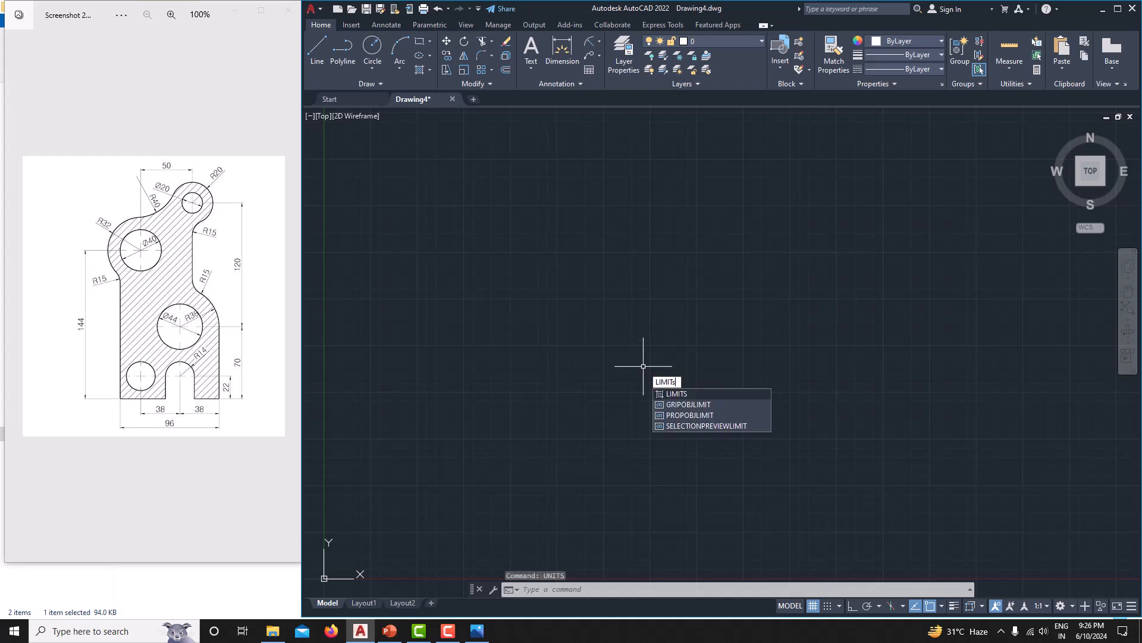
key(Return)
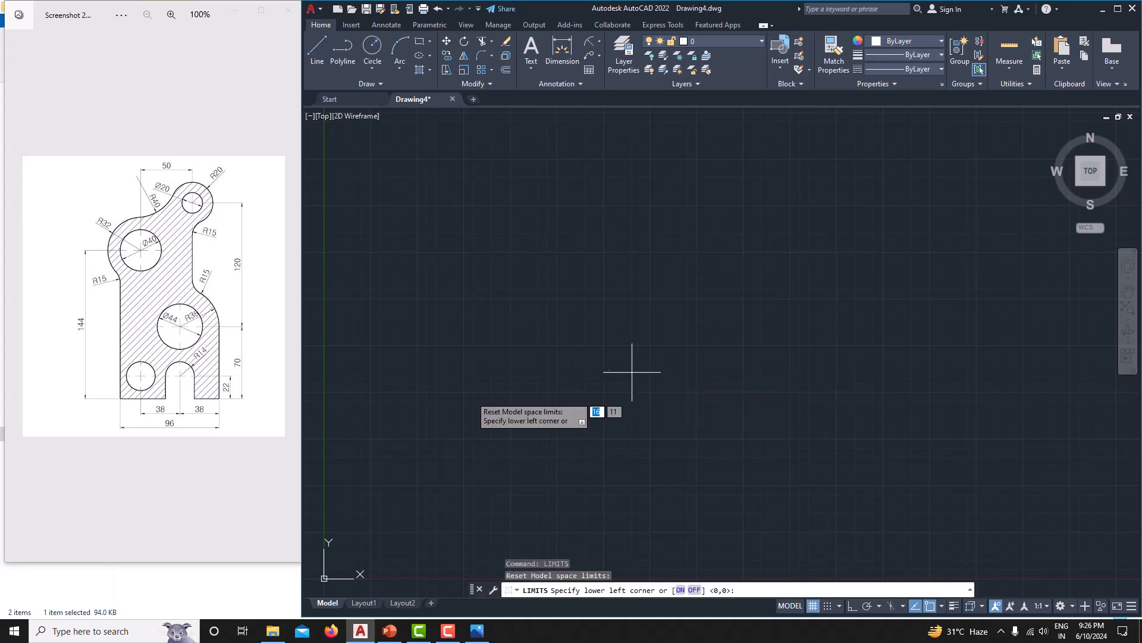
text(0,0)
key(Return)
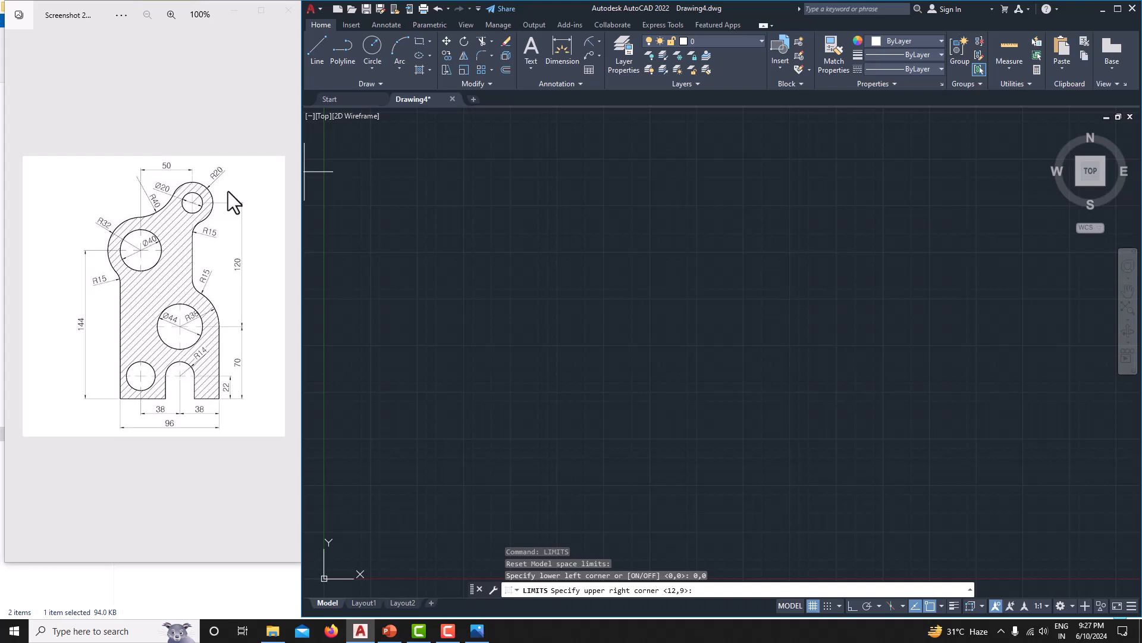
text(300)
key(Tab)
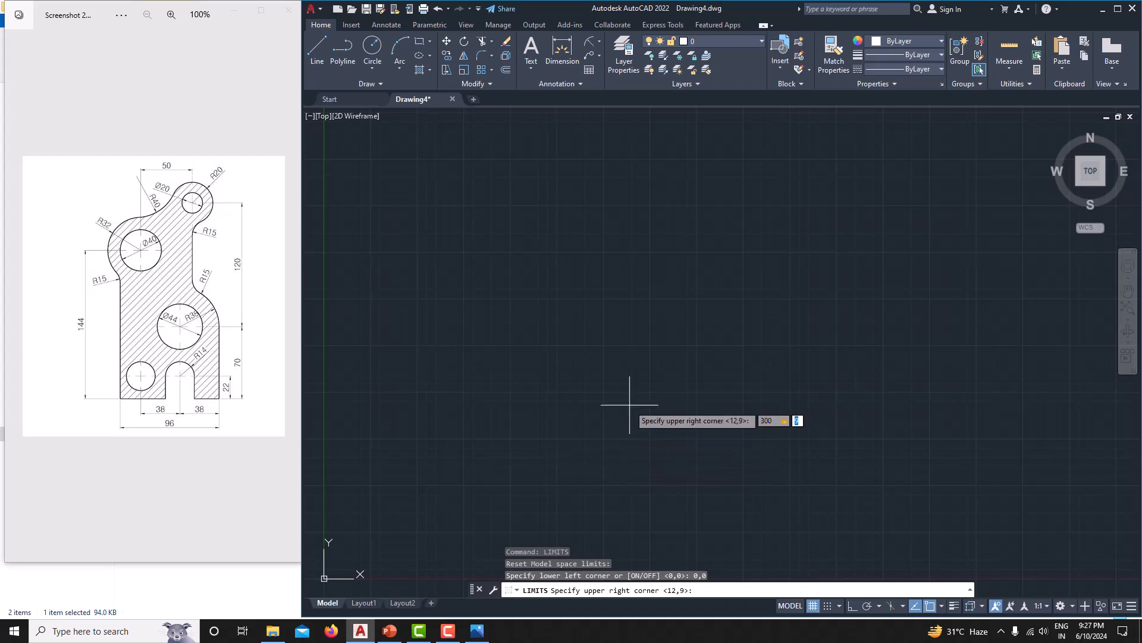
text(300)
key(Return)
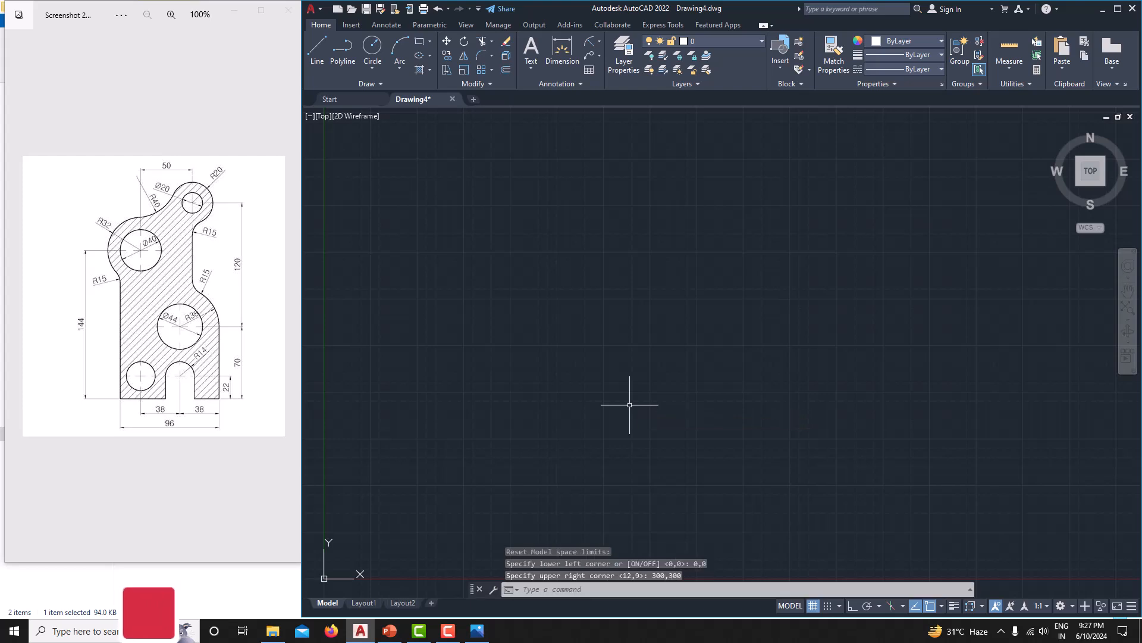
Zoom to show the full drawing limits and arrange the view with the origin visible
text(z)
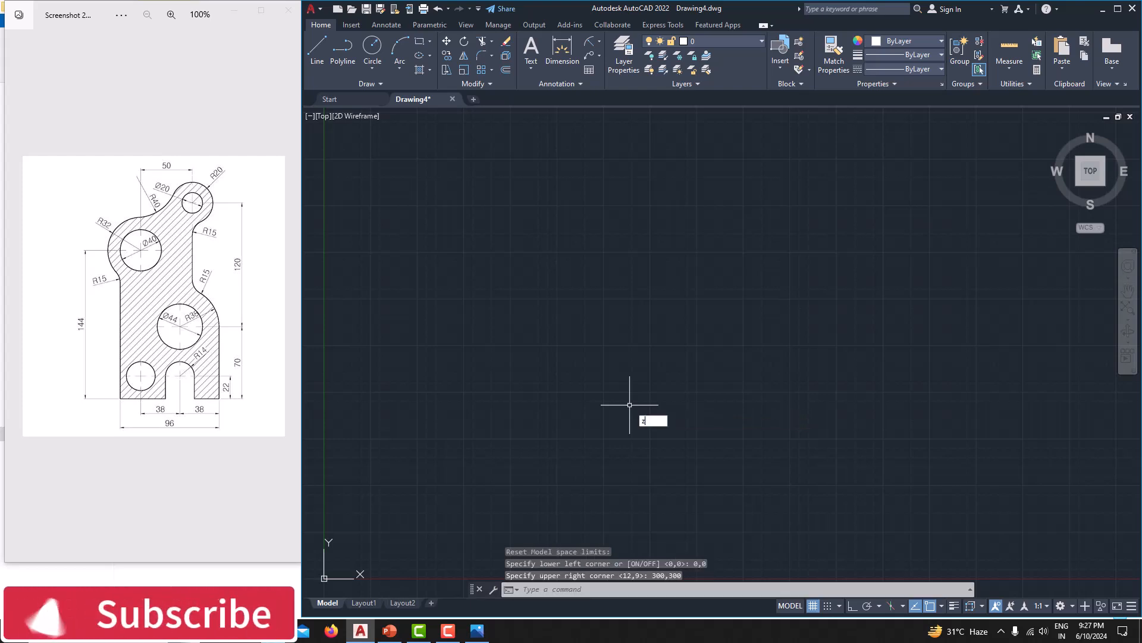
key(Return)
text(a)
key(Return)
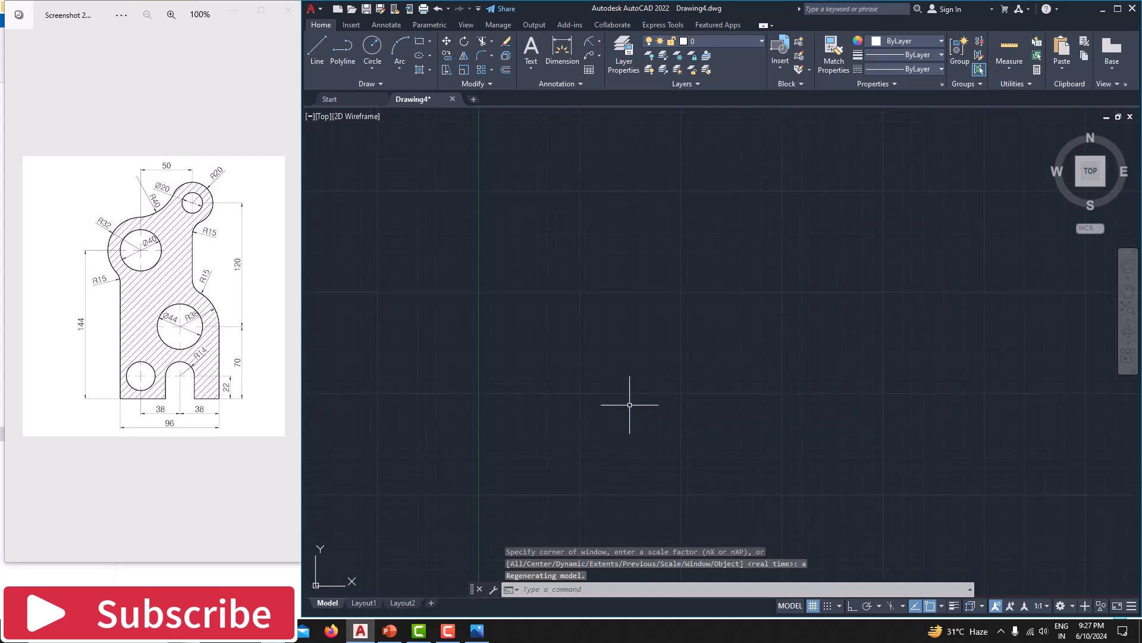
middle_drag(629, 424, 591, 269)
mouse_move(597, 318)
middle_down()
mouse_move(571, 468)
mouse_move(582, 449)
mouse_move(533, 472)
mouse_move(526, 457)
middle_up()
scroll(571, 467, down, 2)
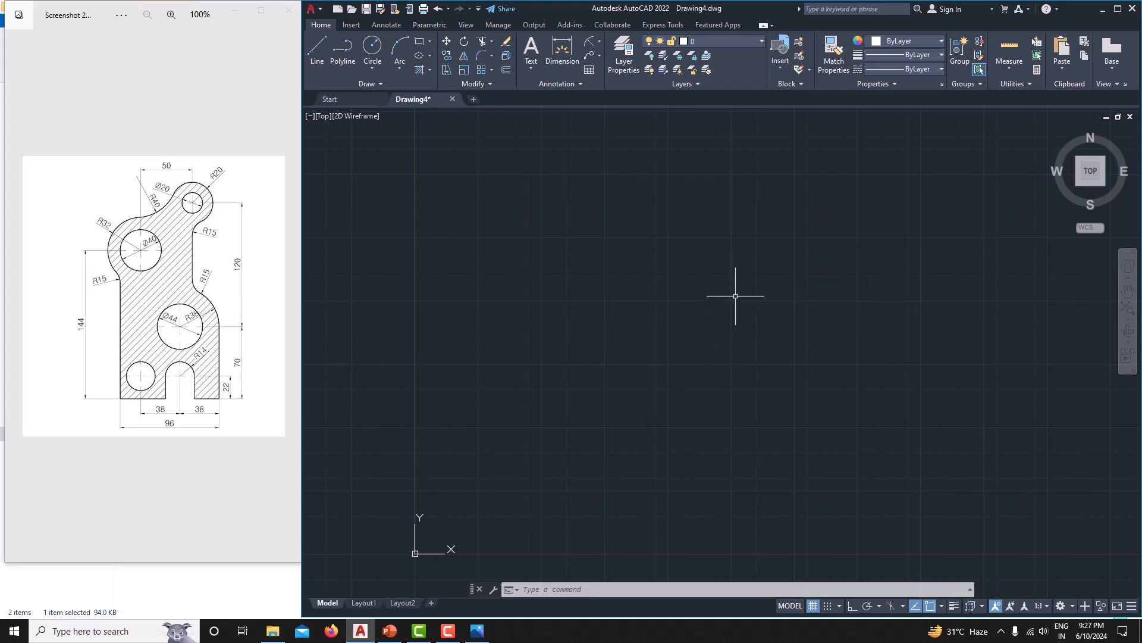
Draw one long vertical construction line to the right of the origin with Ortho mode on
text(l)
key(Return)
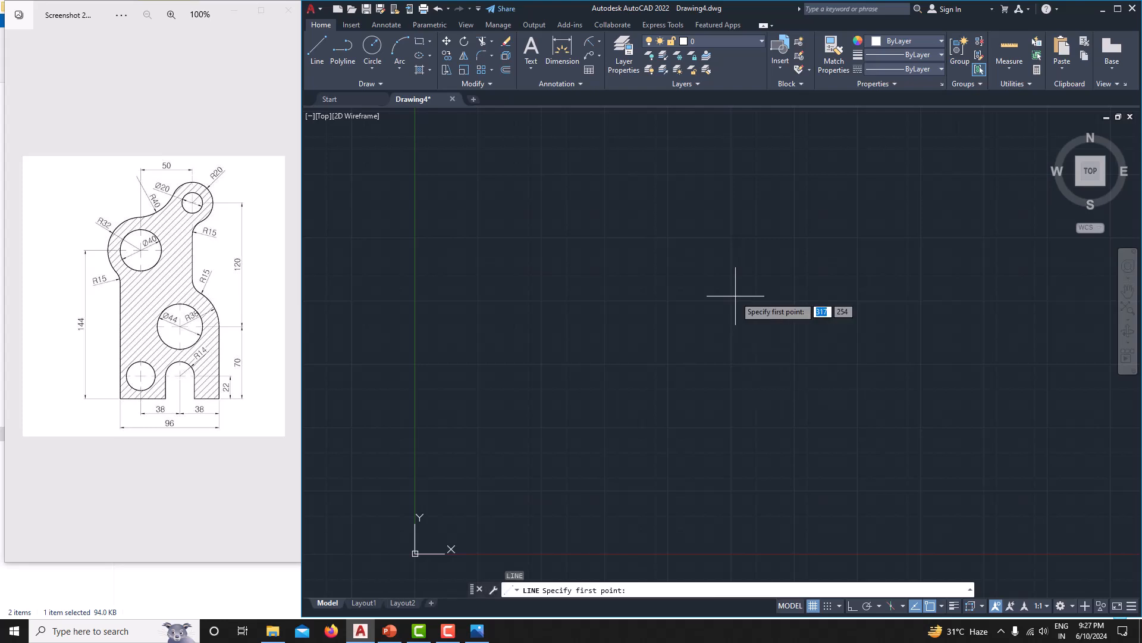
key(F8)
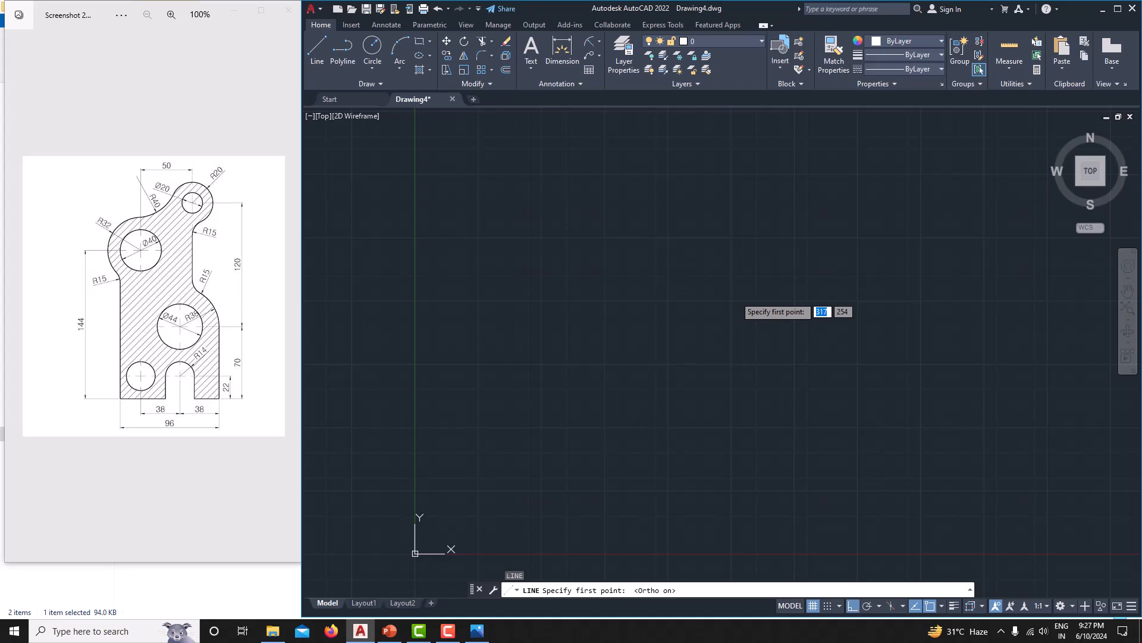
click(616, 159)
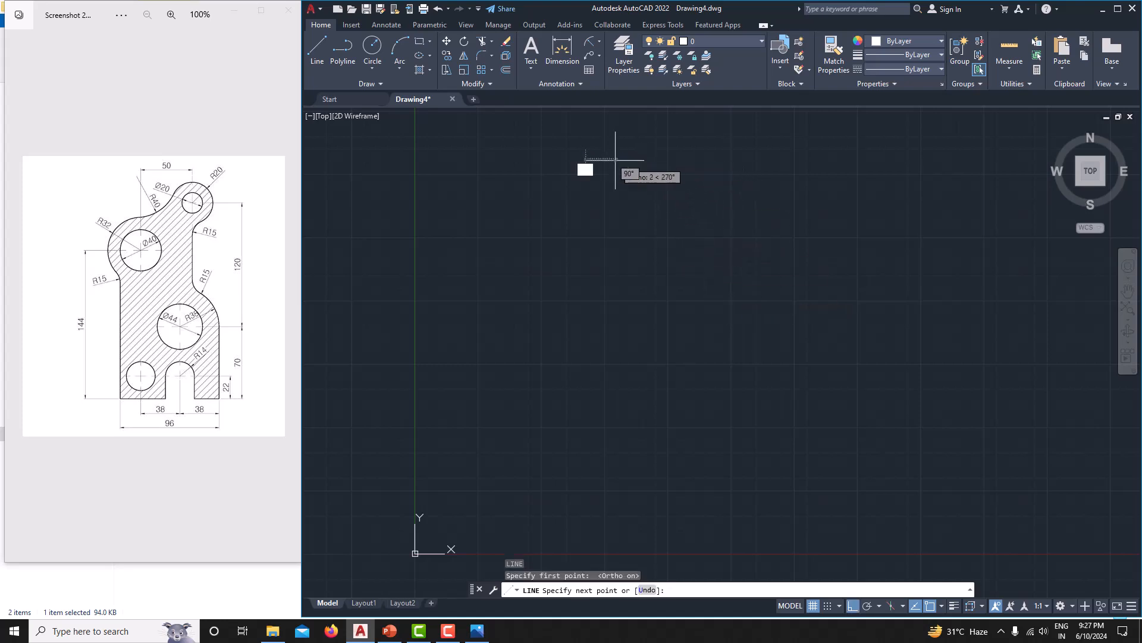
click(616, 518)
right_click(717, 379)
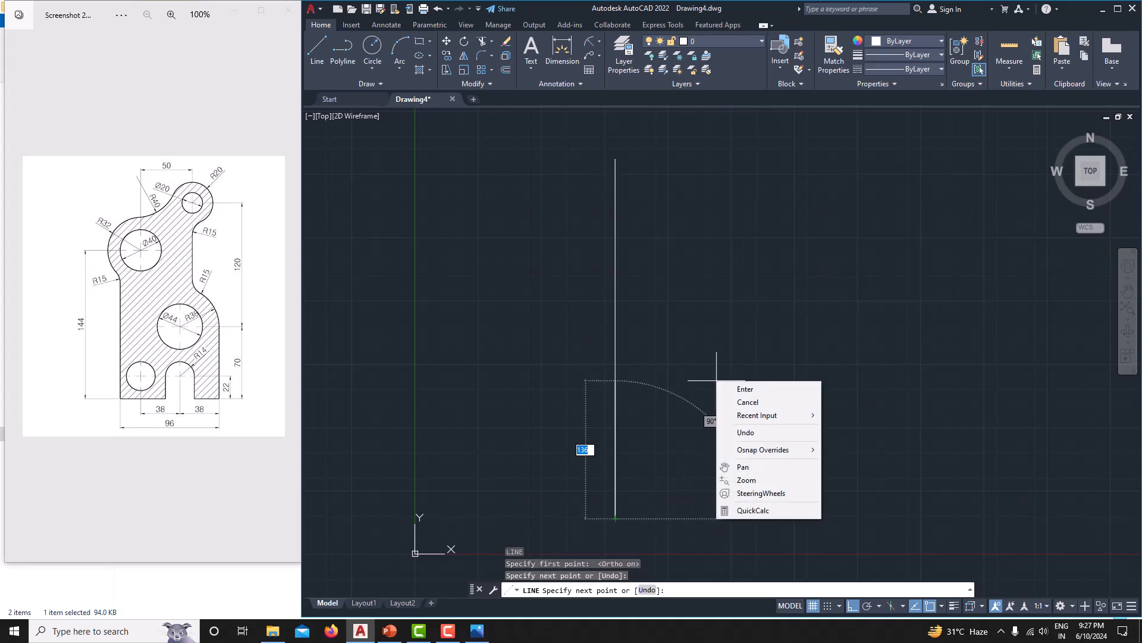
click(760, 405)
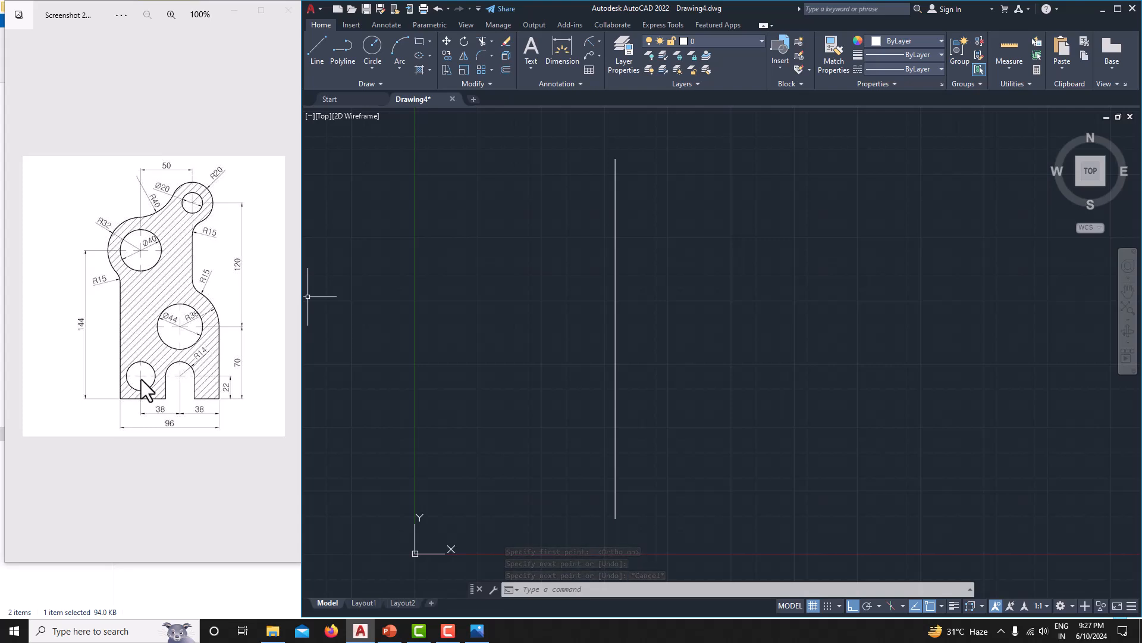
Copy the vertical construction line 50 mm to the right
click(617, 284)
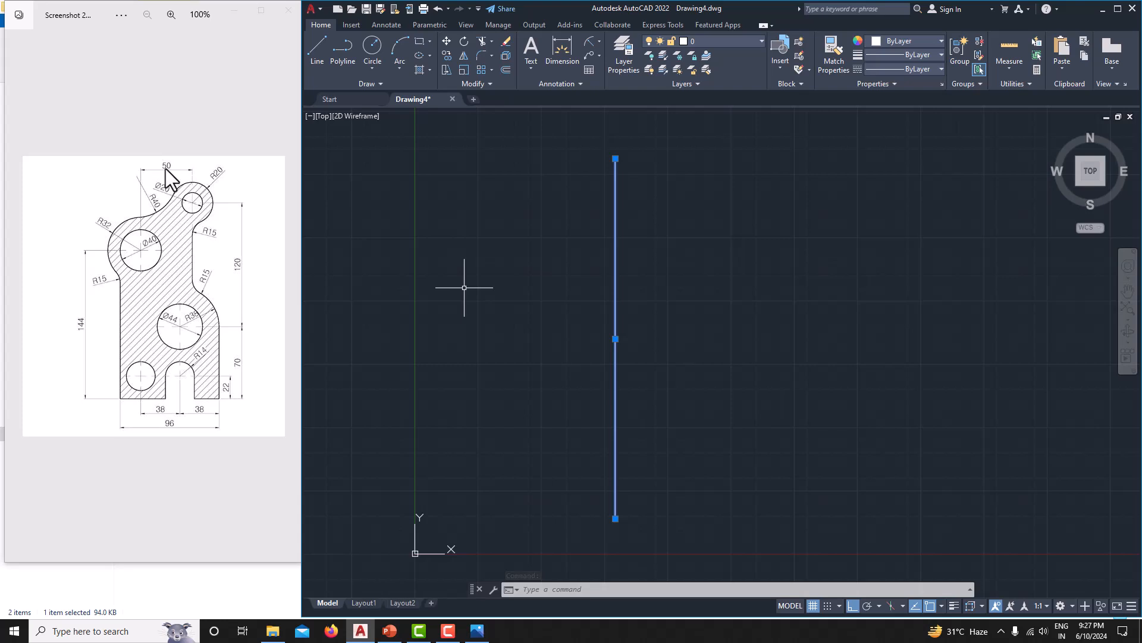
text(CO)
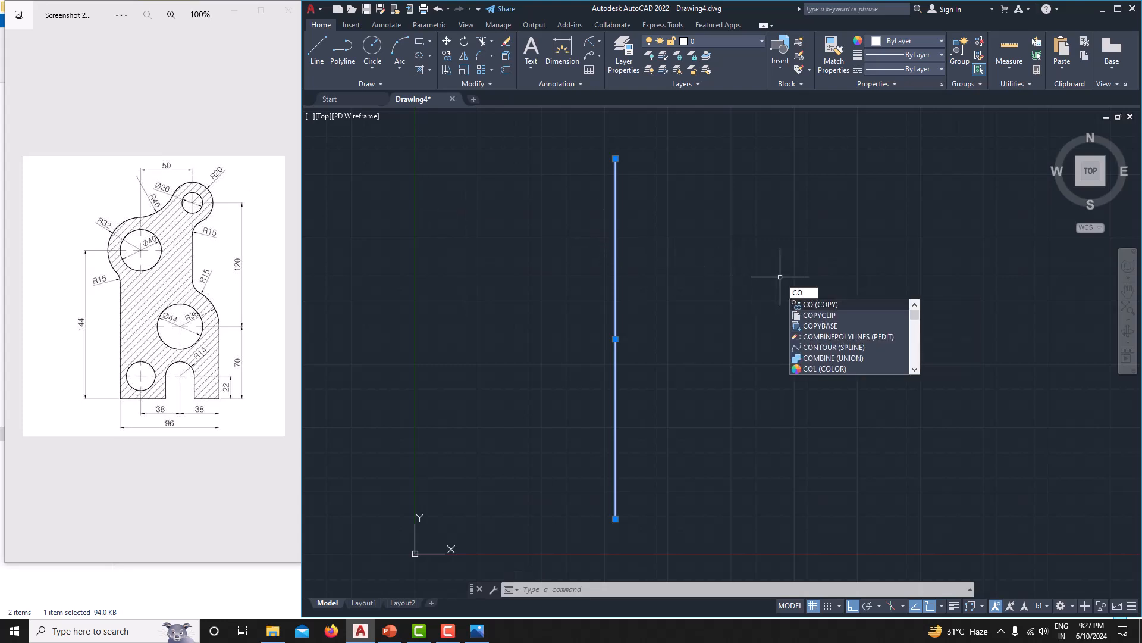
key(Return)
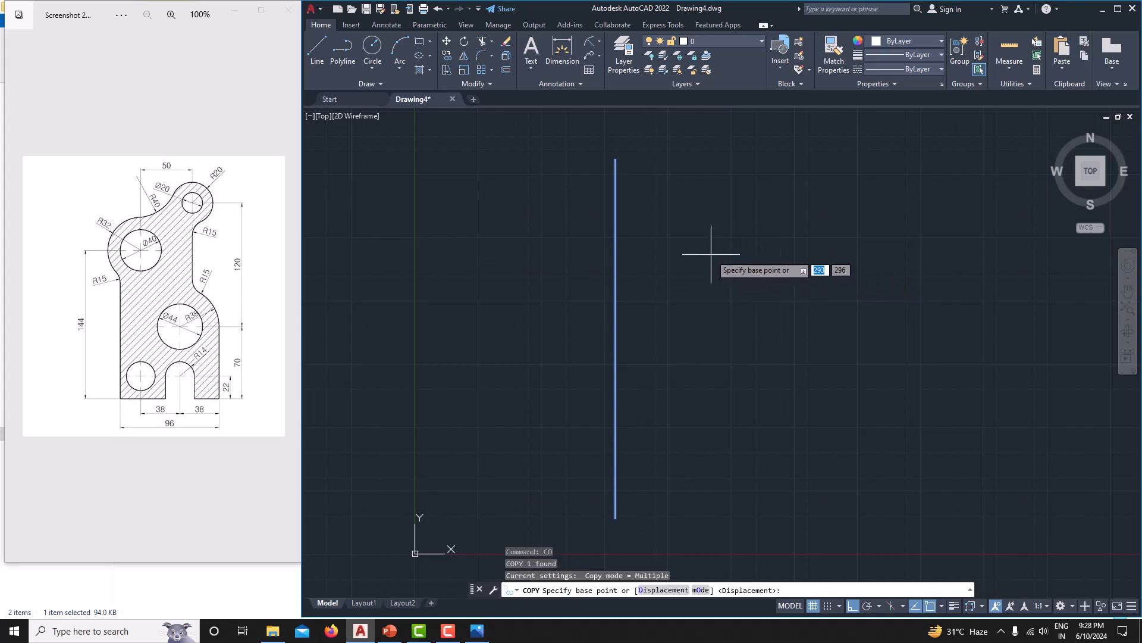
click(638, 254)
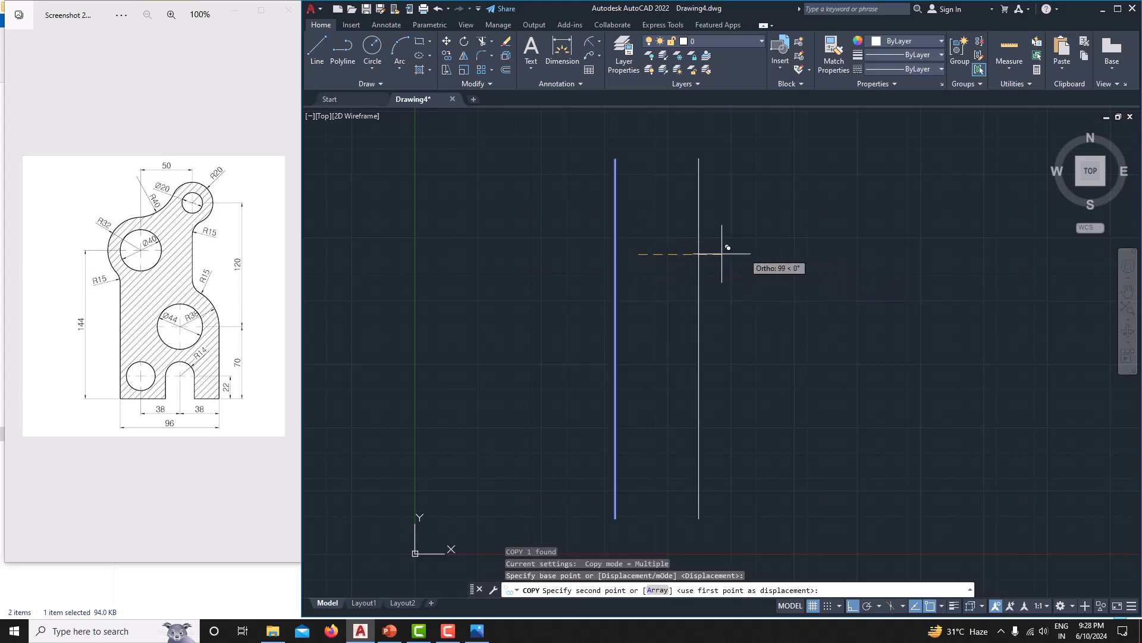
text(50)
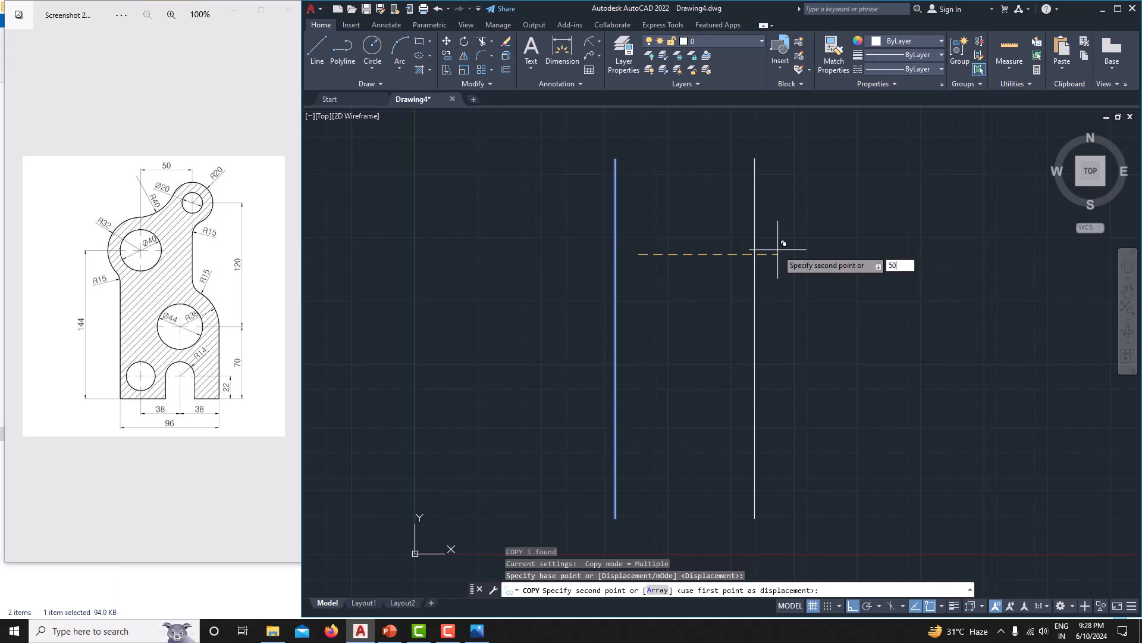
key(Return)
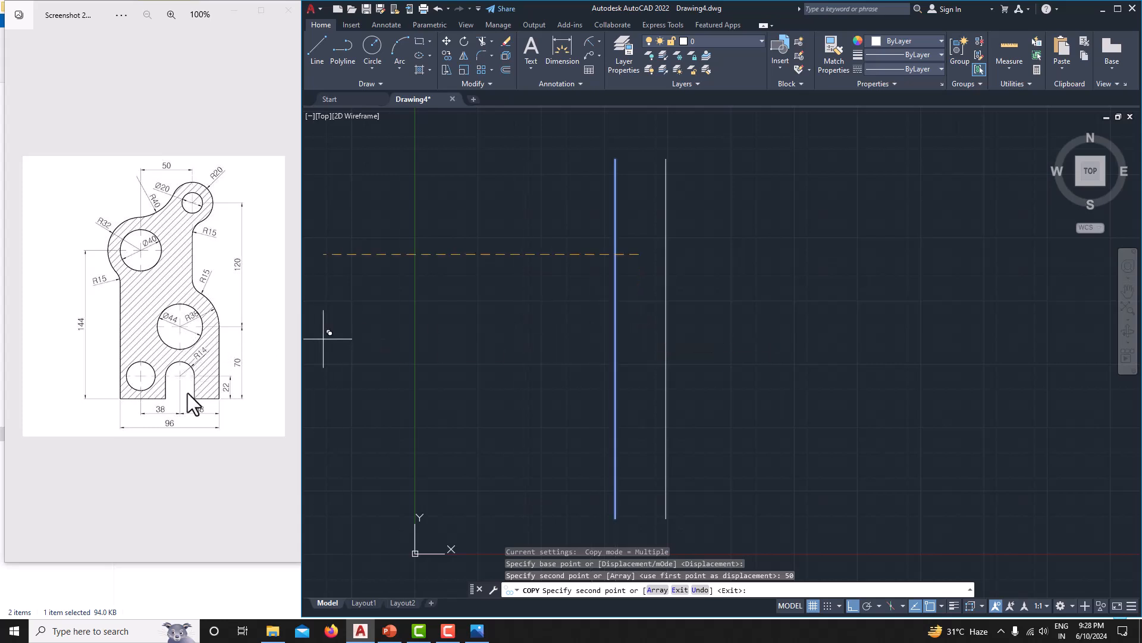
scroll(648, 322, up, 4)
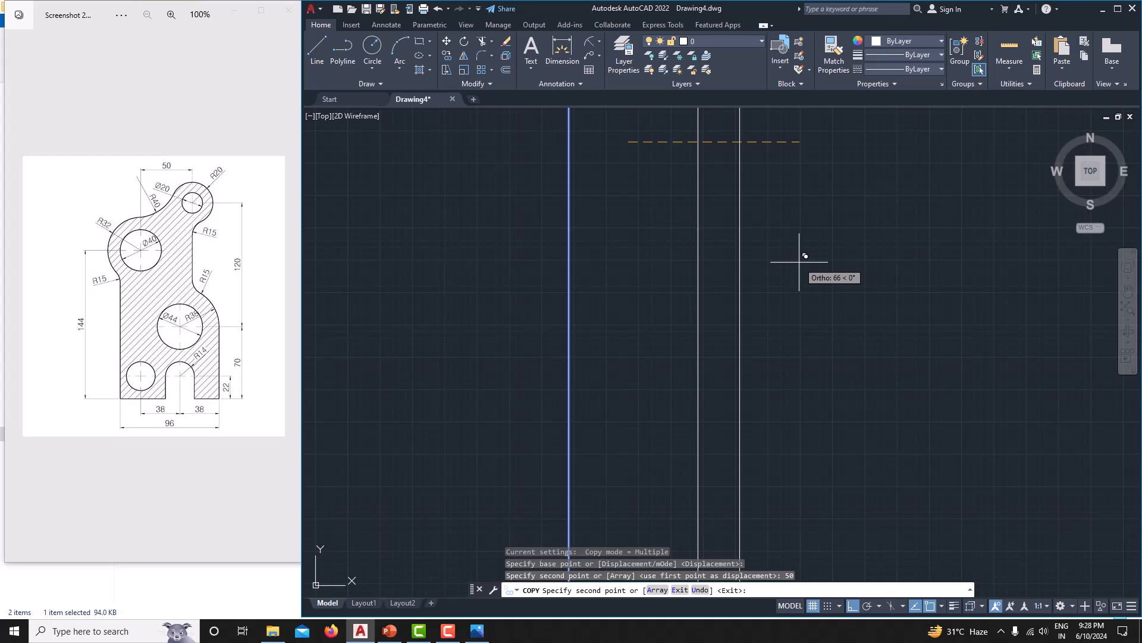
key(Escape)
Copy the original leftmost vertical line 38 mm to the right
scroll(669, 286, down, 2)
click(608, 313)
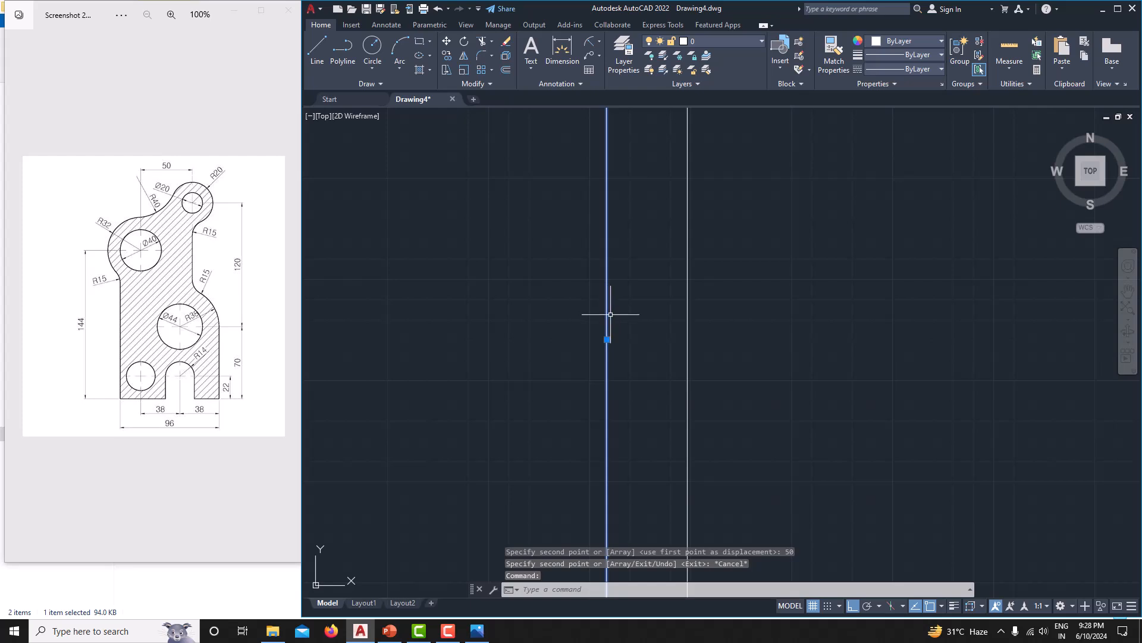
scroll(558, 409, down, 2)
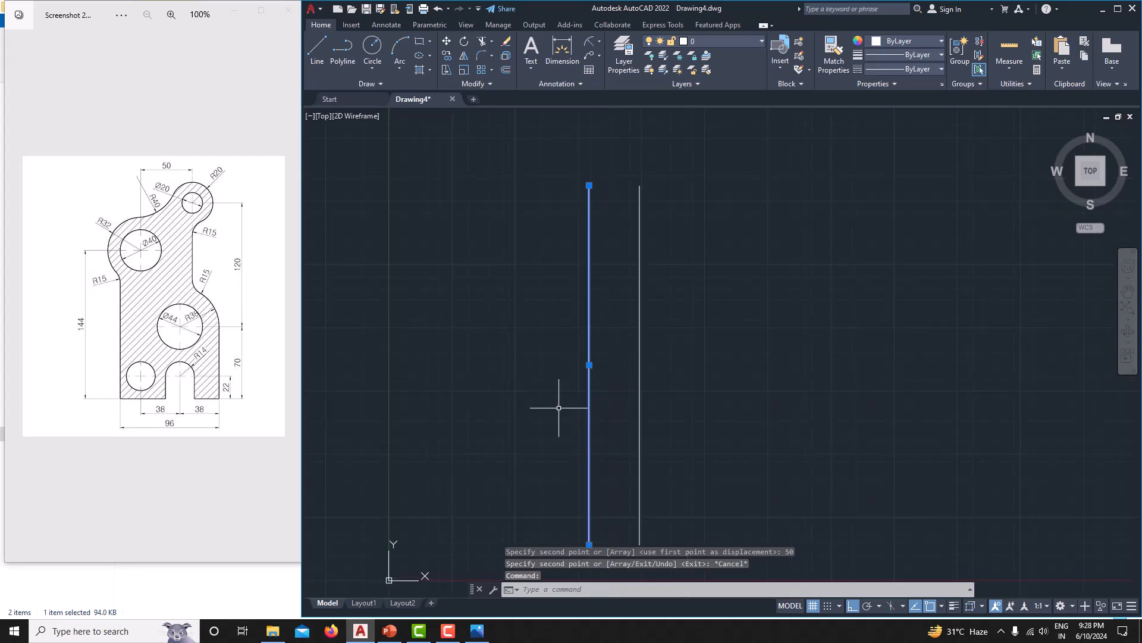
text(co)
key(Return)
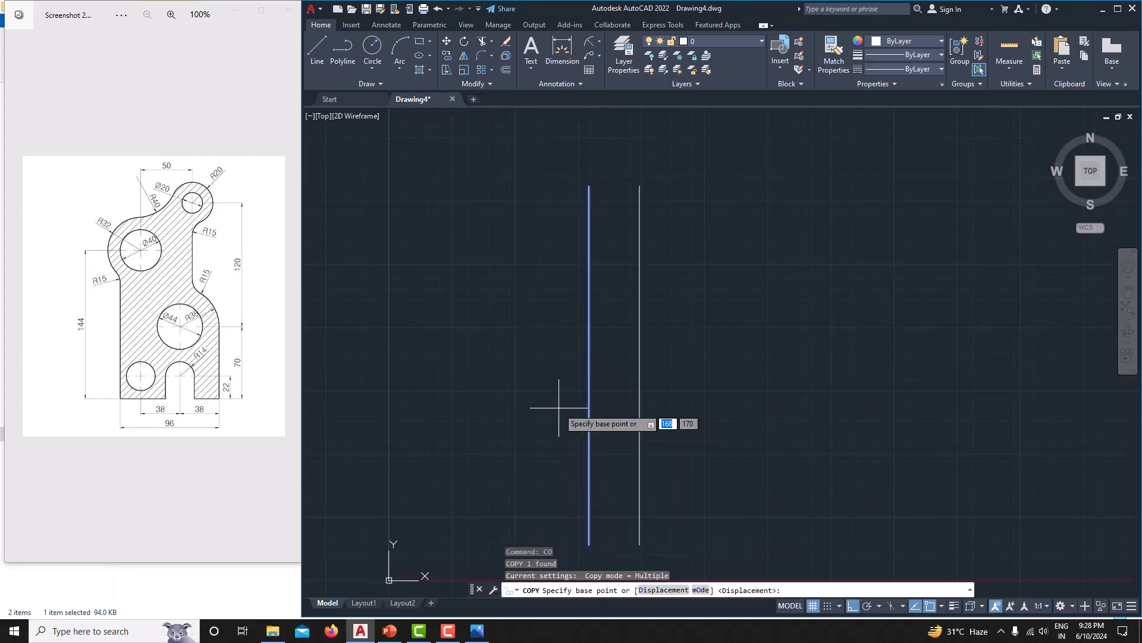
click(558, 408)
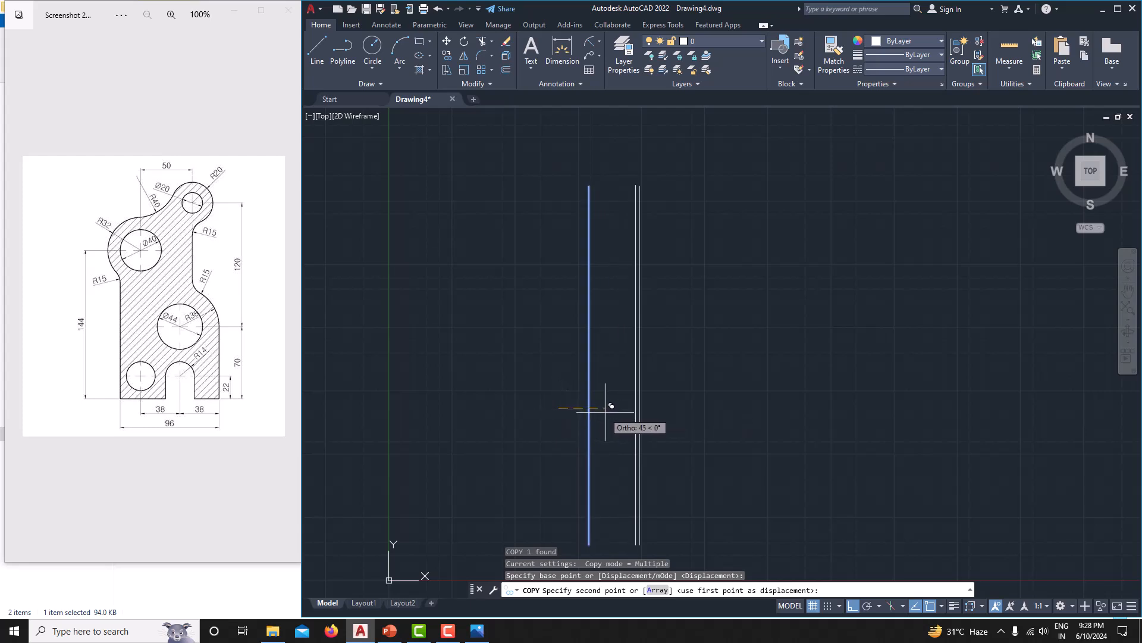
text(38)
key(Return)
middle_drag(605, 410, 658, 313)
key(Escape)
middle_drag(674, 407, 688, 468)
middle_drag(698, 429, 691, 433)
scroll(690, 433, up, 2)
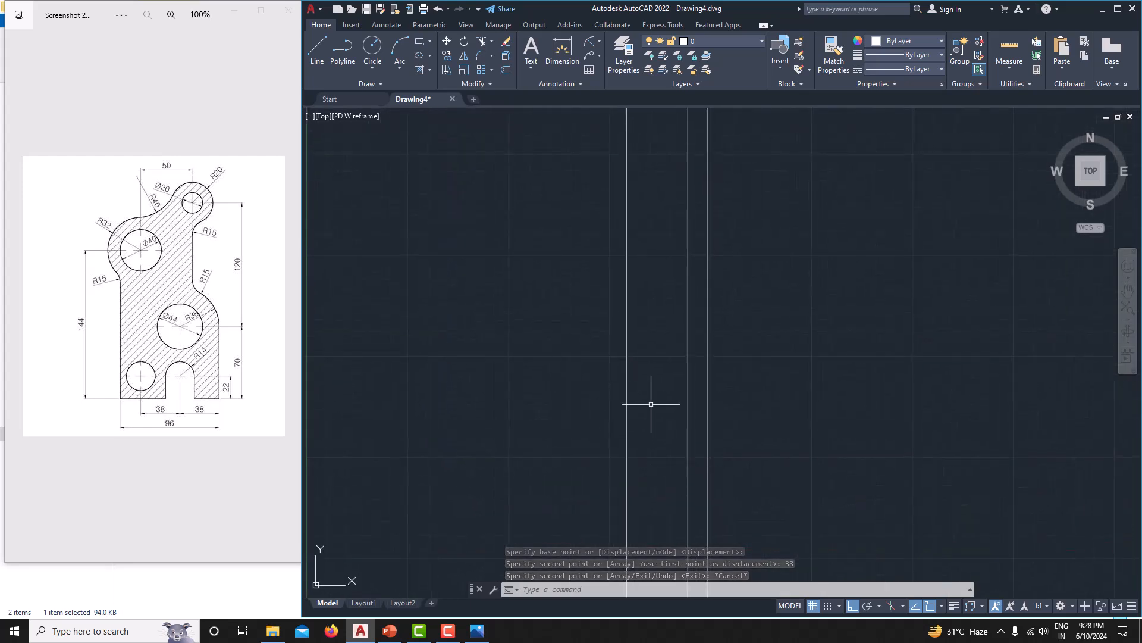
middle_drag(685, 413, 683, 453)
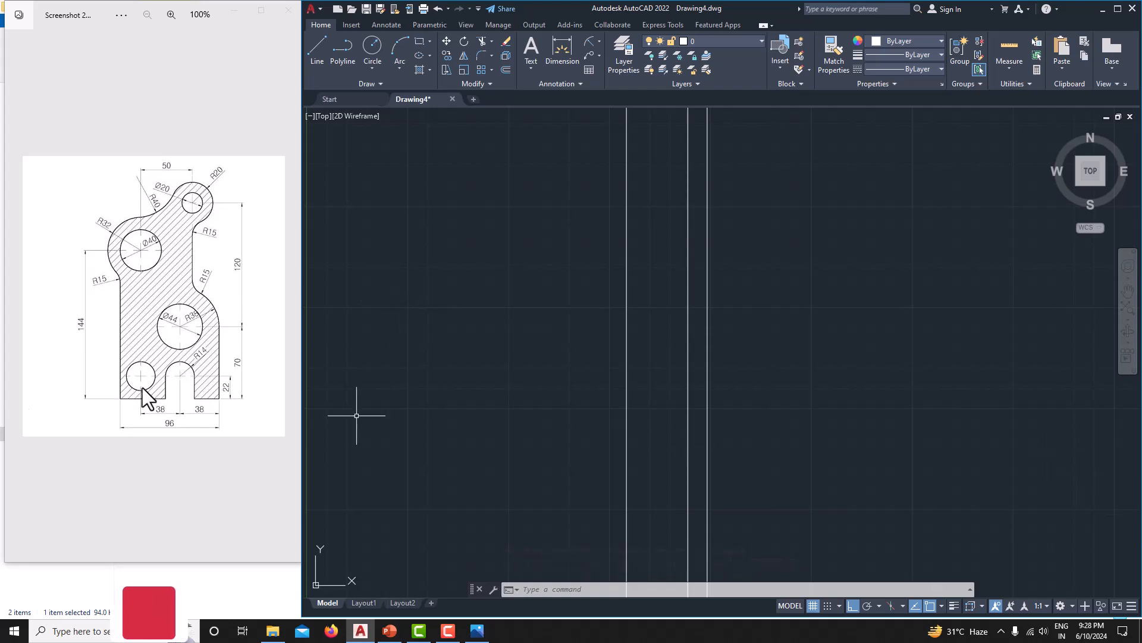
mouse_move(645, 431)
middle_down()
mouse_move(625, 341)
mouse_move(622, 357)
middle_up()
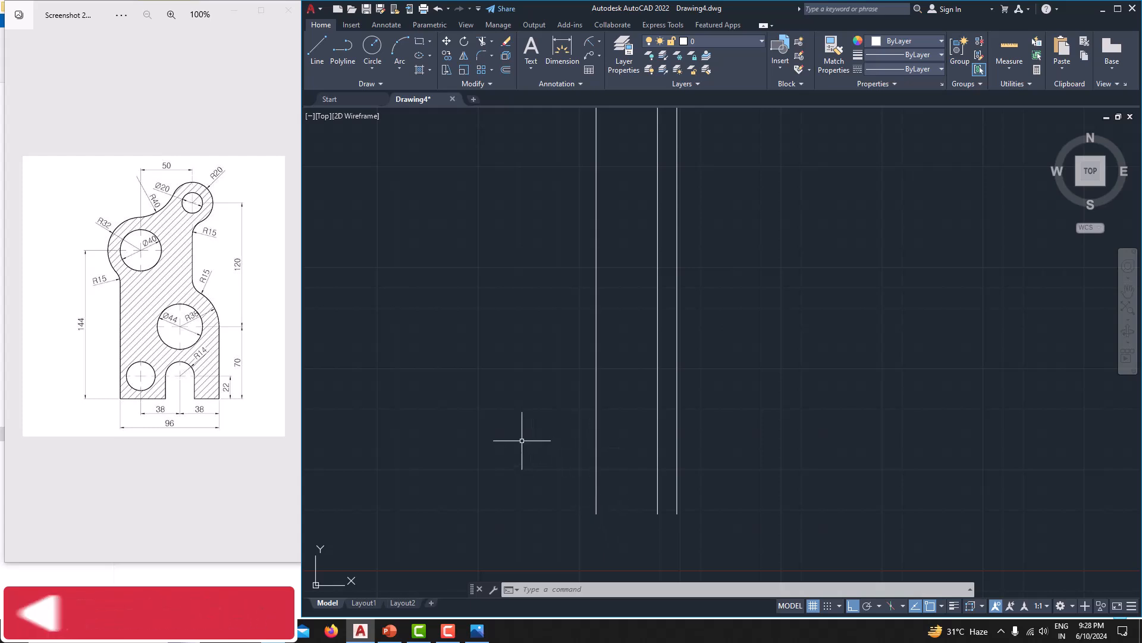
text(c)
key(Return)
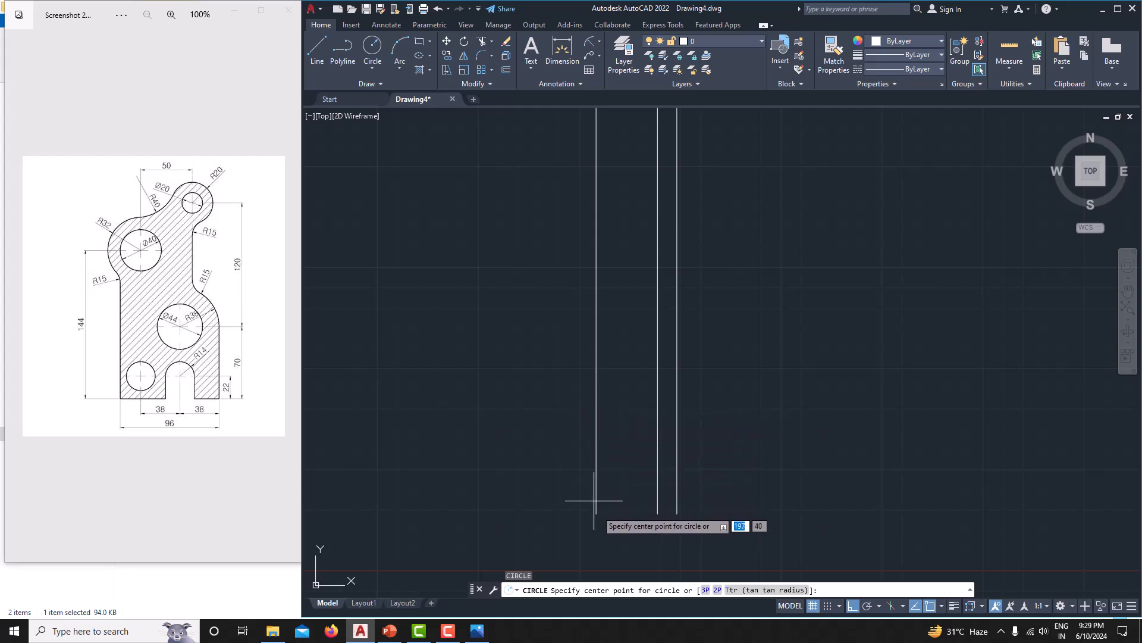
key(Escape)
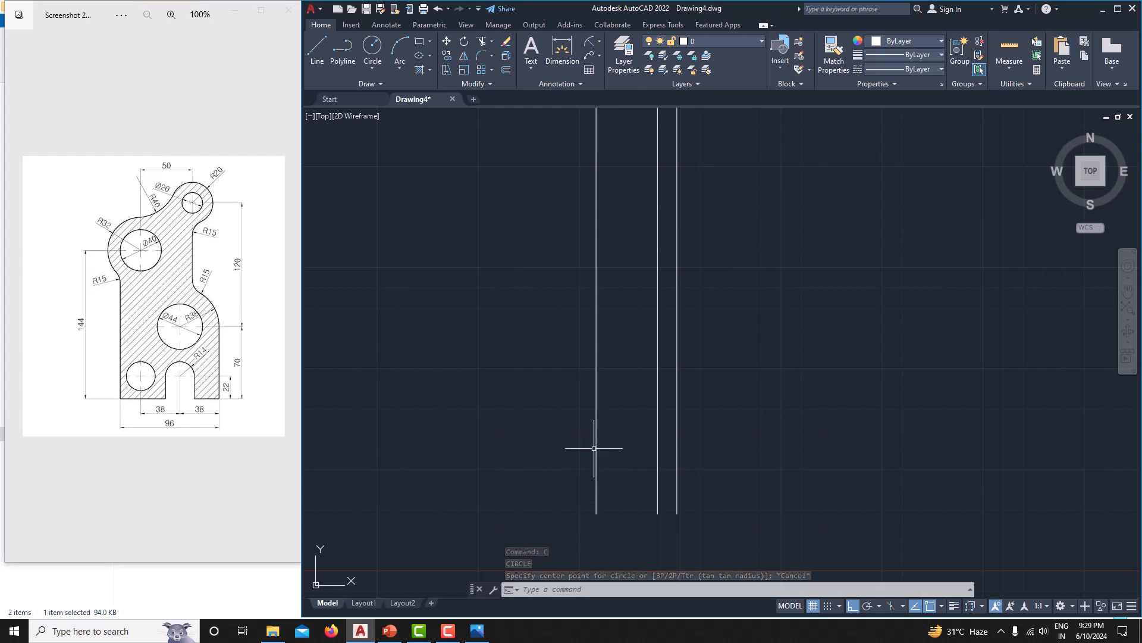
Draw a circle of radius 14 mm centred on the lower end of the leftmost vertical line
middle_drag(594, 448, 612, 393)
text(c)
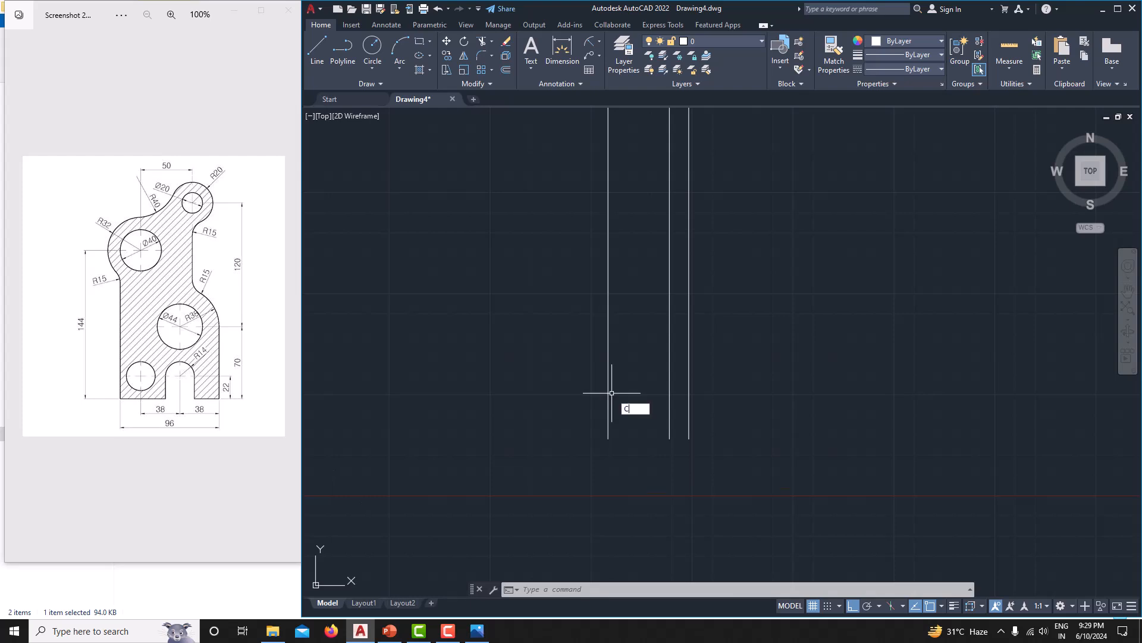
key(Return)
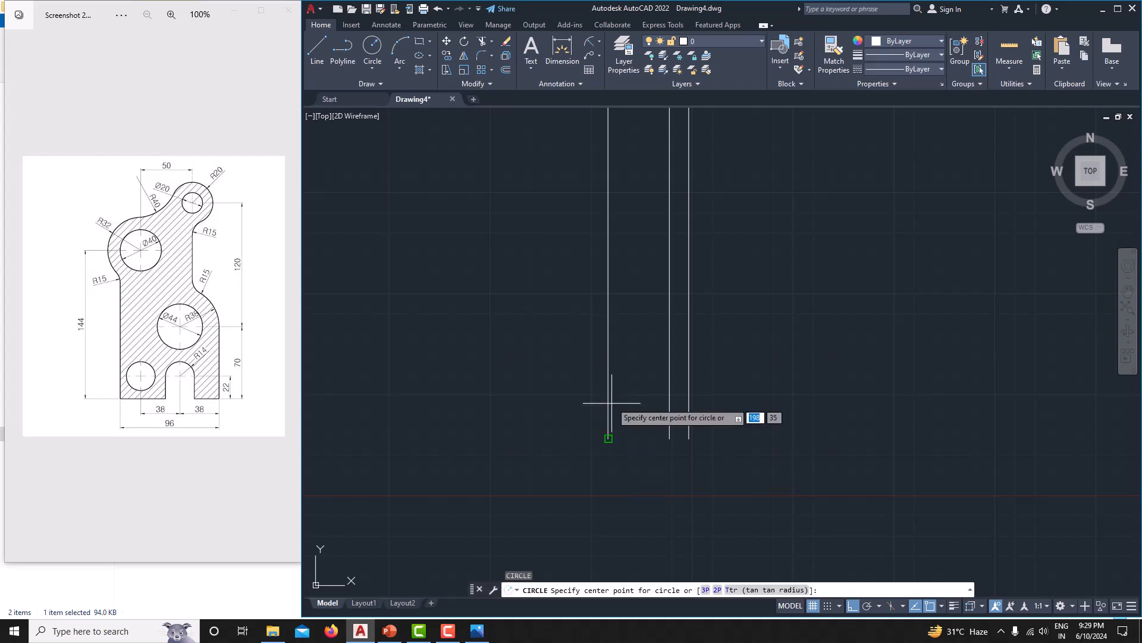
click(608, 439)
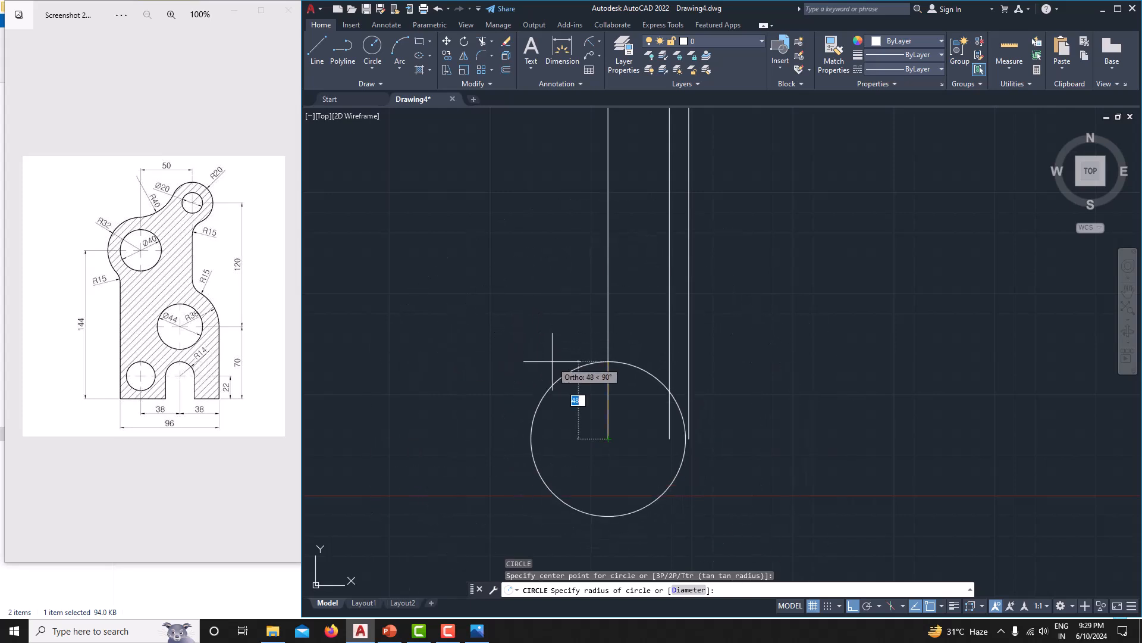
text(14)
key(Return)
middle_drag(601, 364, 617, 291)
text(l)
key(Return)
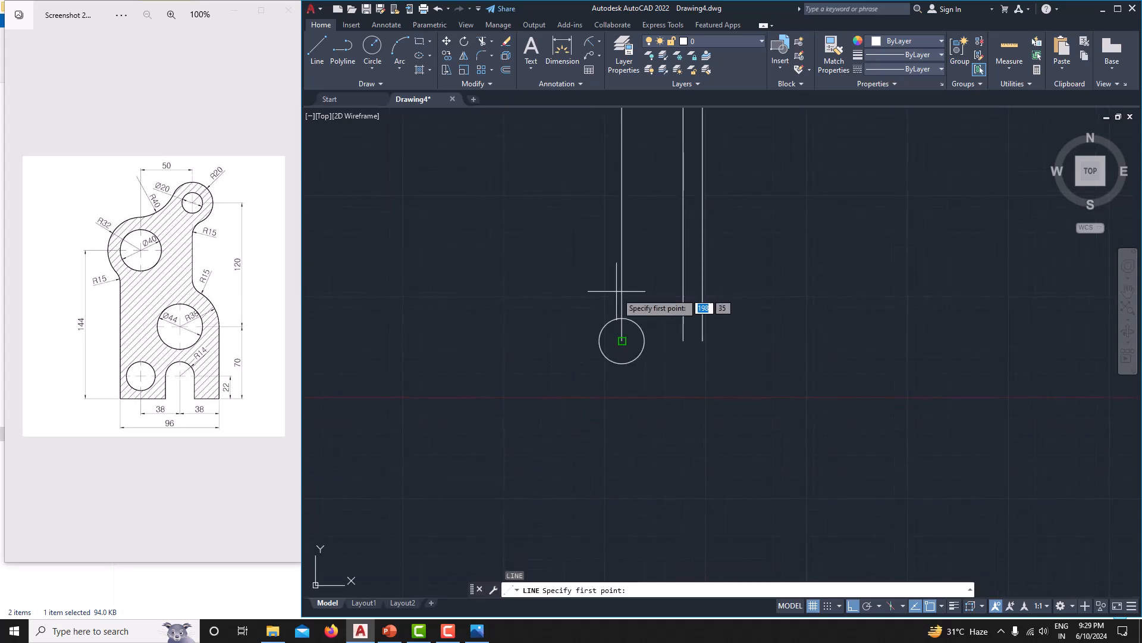
click(622, 340)
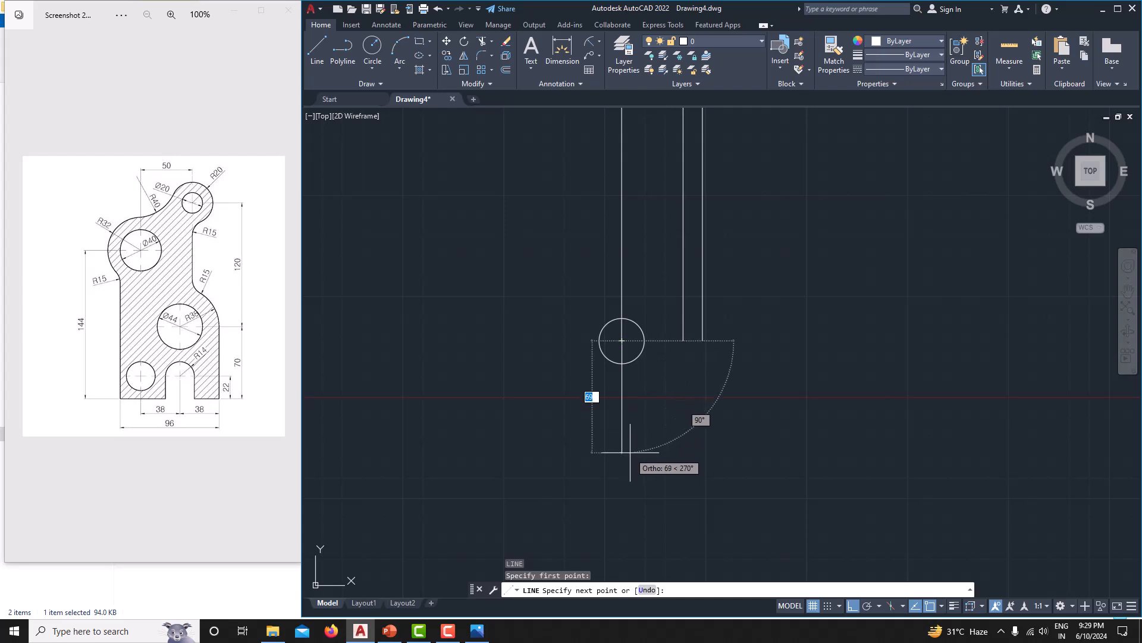
key(Escape)
Stretch the lower end of the leftmost vertical line straight down, well past the 14 mm radius circle
click(622, 322)
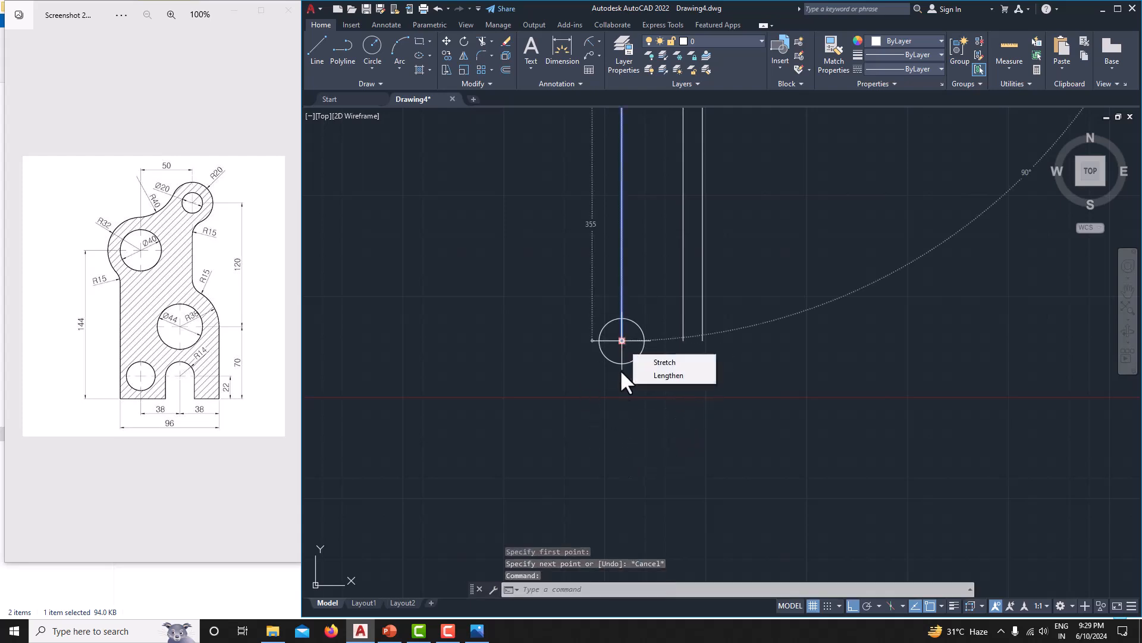
click(622, 340)
click(615, 473)
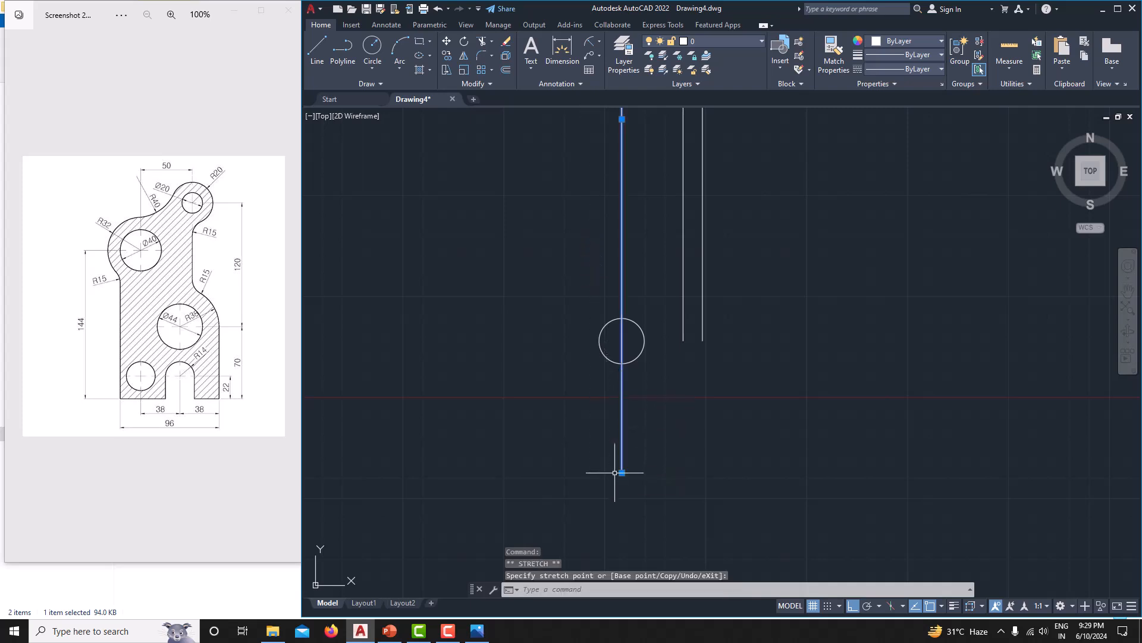
key(Escape)
Draw a line from the centre of the 14 mm radius circle 22 mm straight down
scroll(673, 413, up, 2)
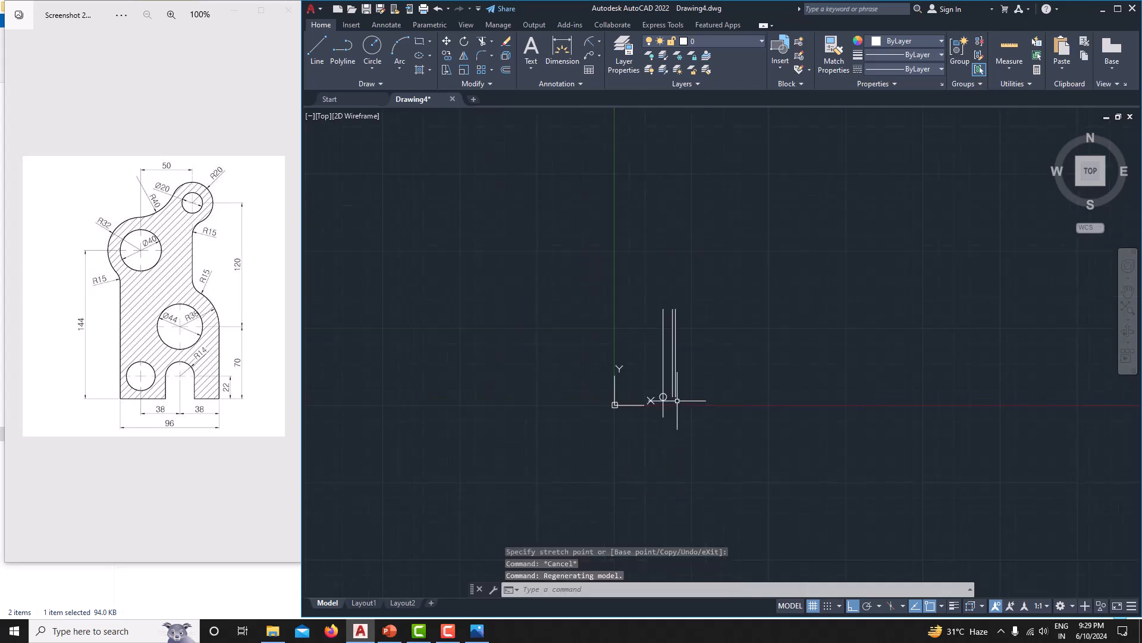
scroll(570, 329, up, 2)
middle_drag(574, 332, 598, 364)
scroll(618, 309, down, 2)
middle_drag(621, 321, 649, 338)
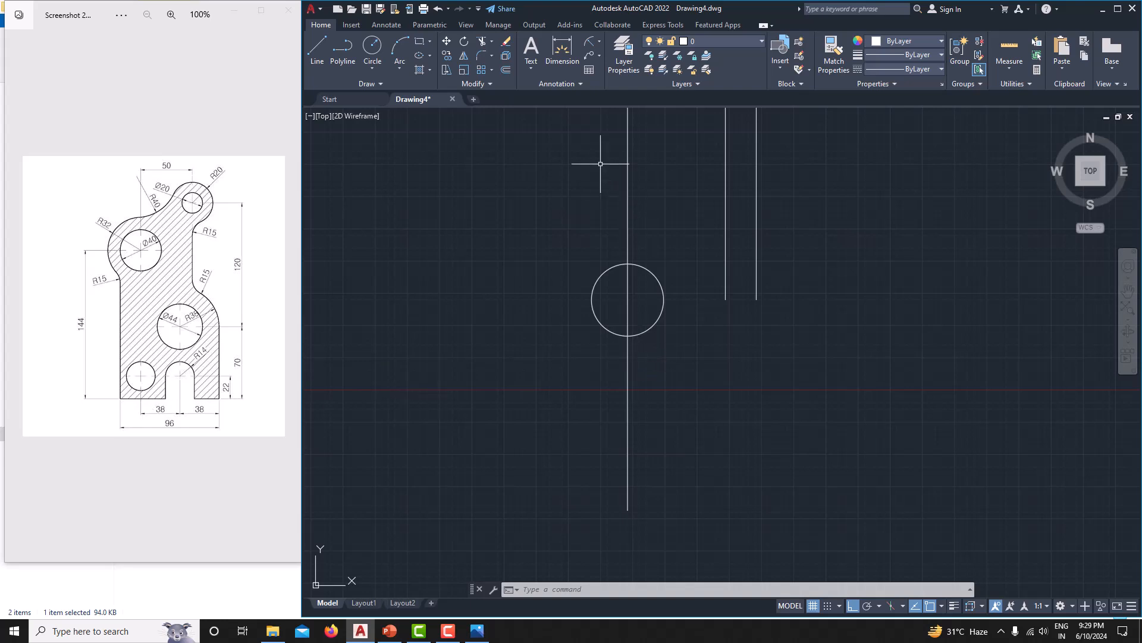
text(l)
key(Return)
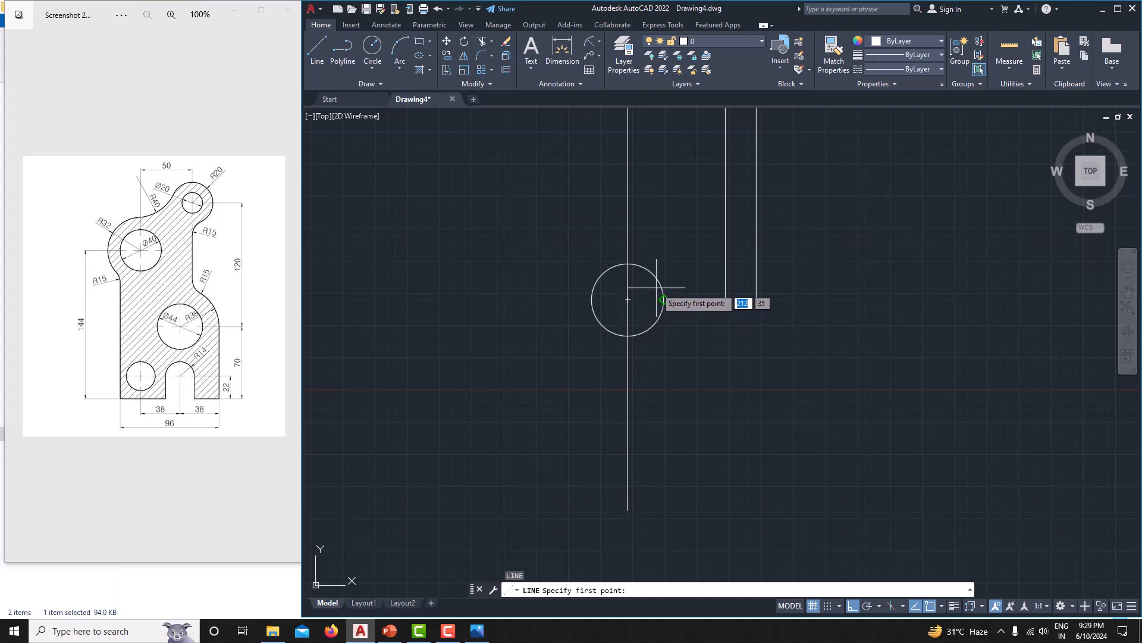
click(627, 300)
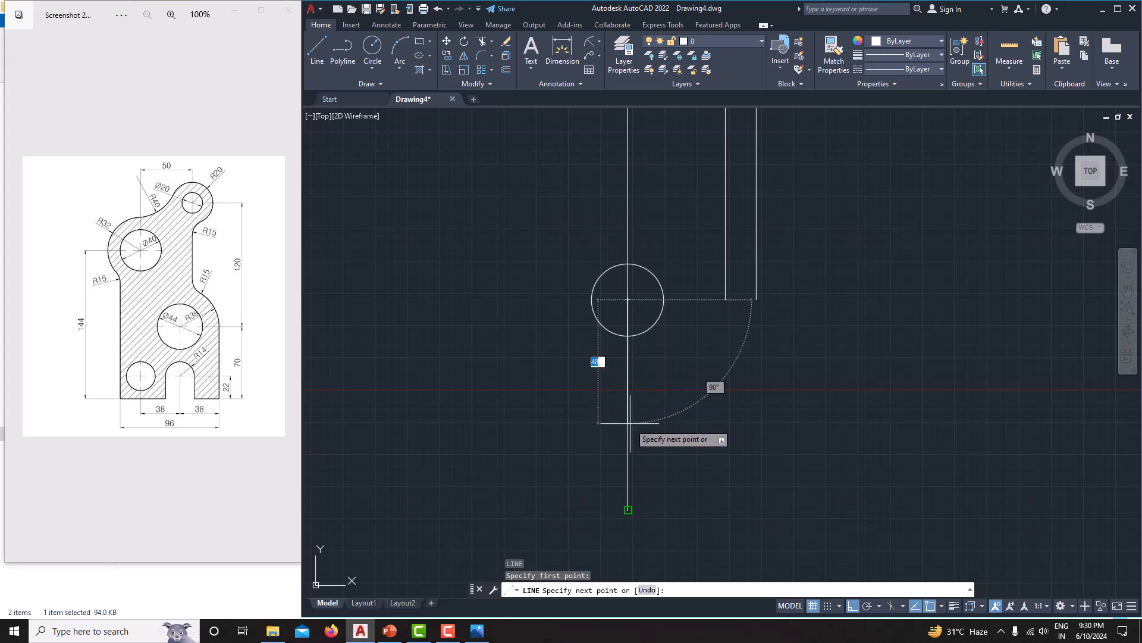
text(22)
key(Return)
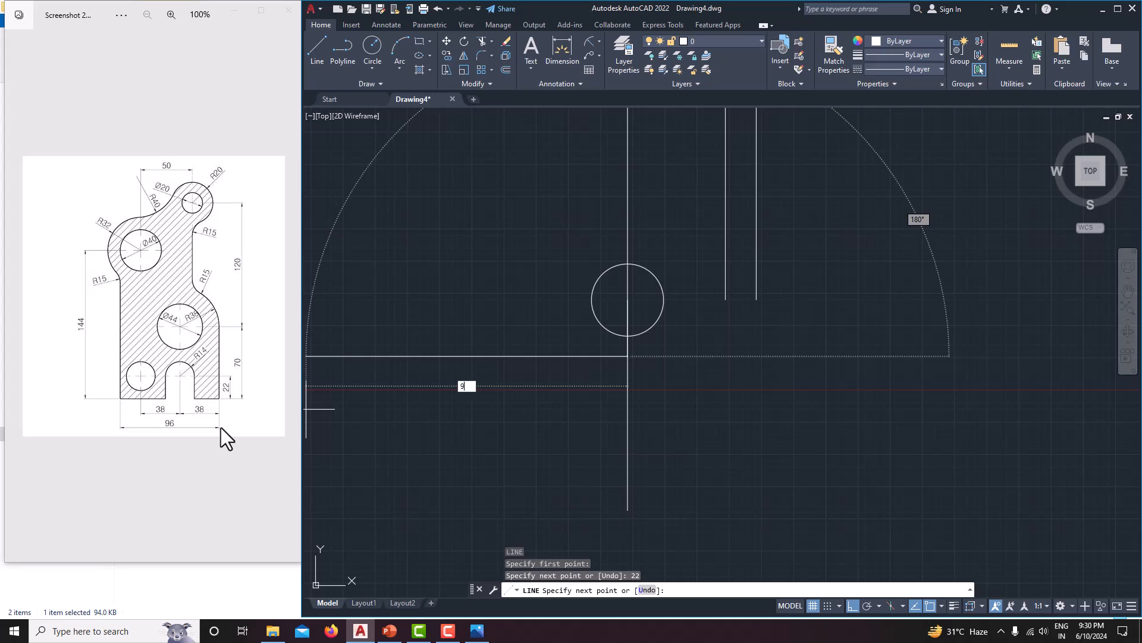
Continue from the lower end of the 22 mm line with a 20 mm horizontal segment to the left, then finish the line
text(-44)
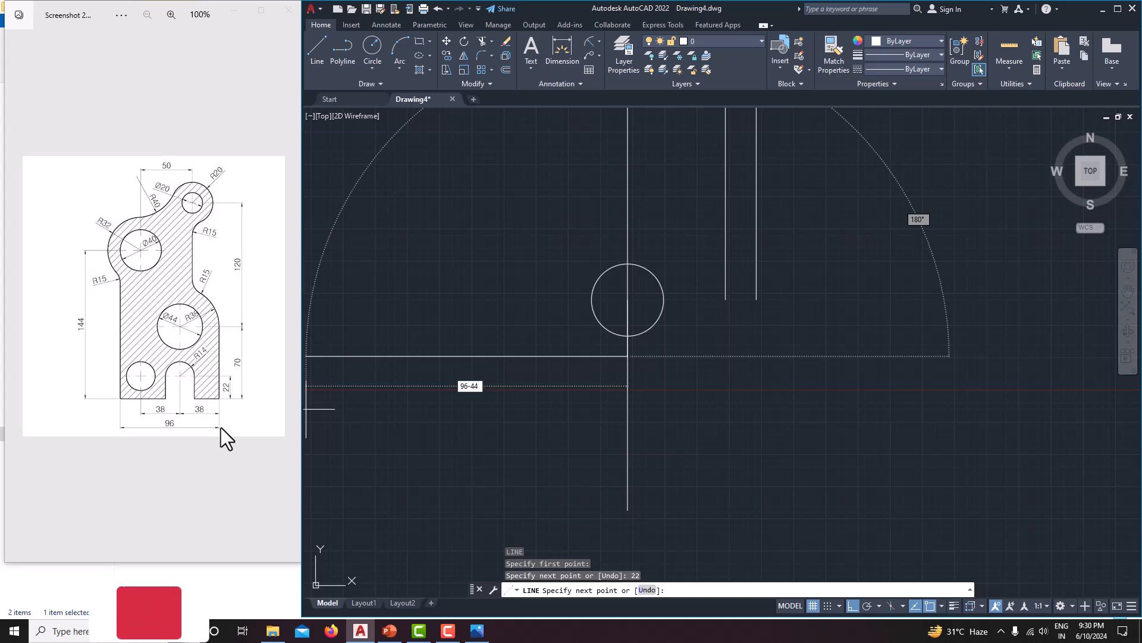
key(Return)
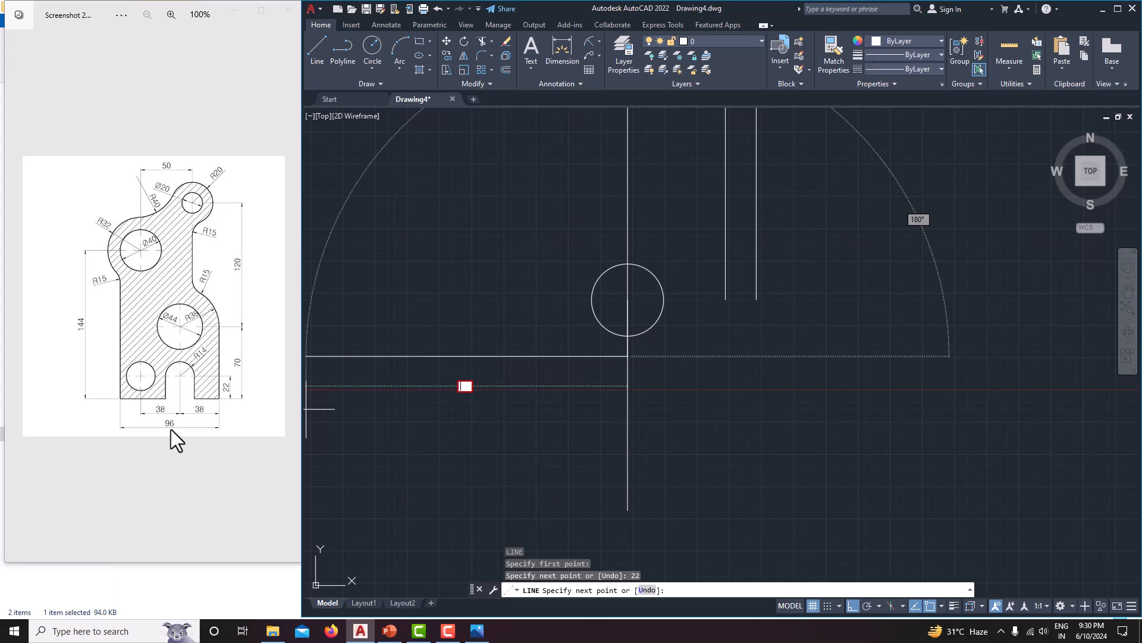
text(20)
key(Return)
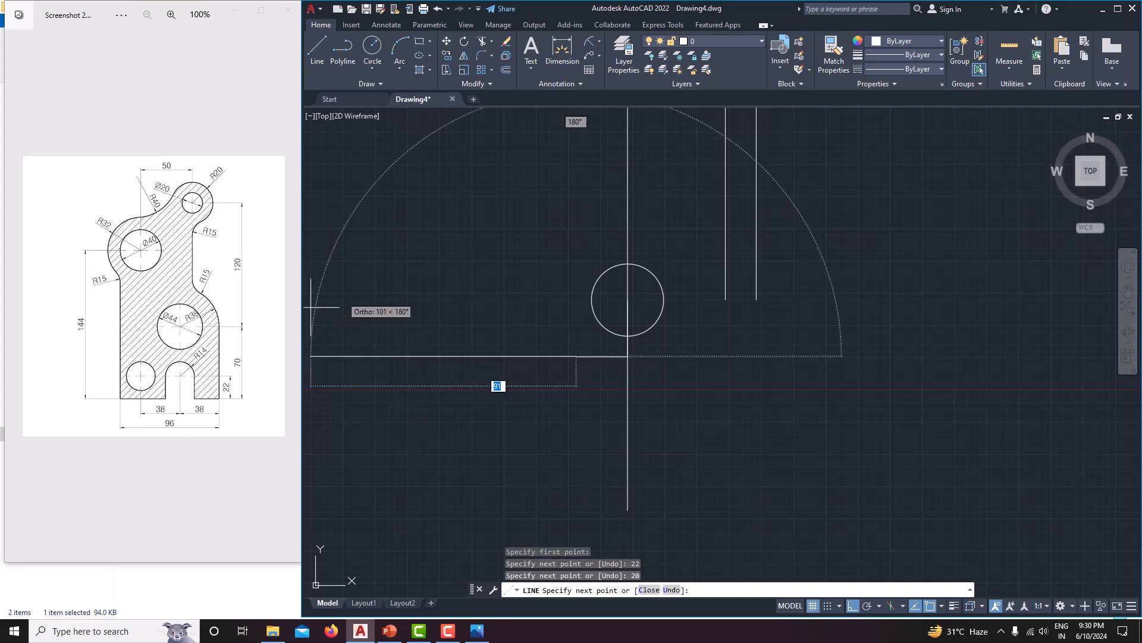
scroll(561, 217, down, 4)
middle_drag(559, 210, 558, 458)
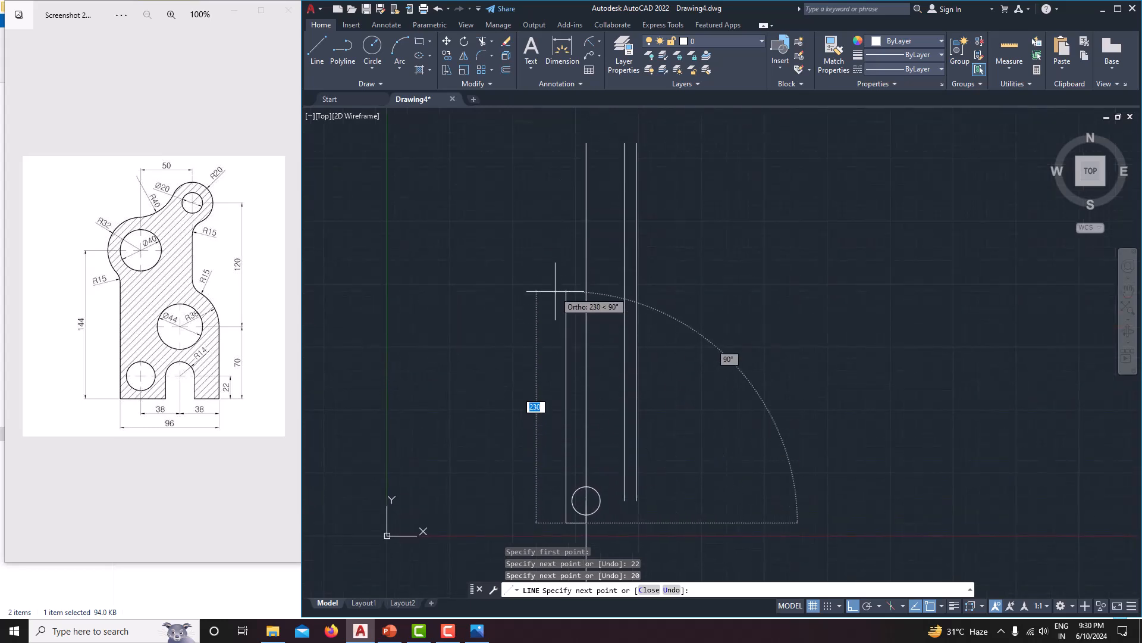
right_click(408, 274)
click(439, 298)
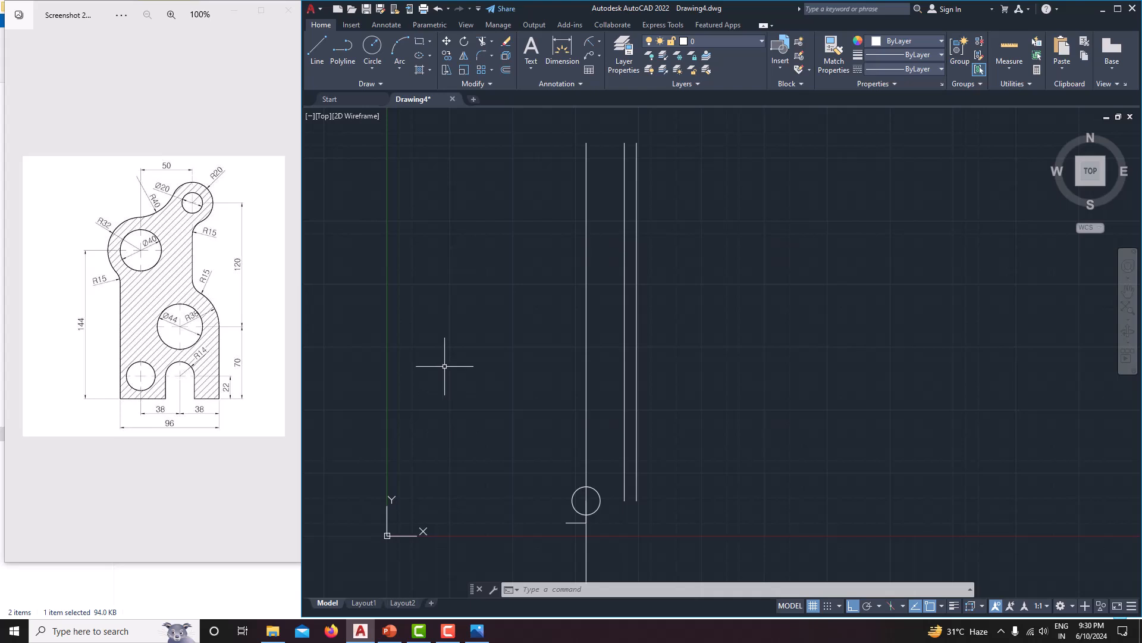
Draw a 144 mm vertical line upward from the right end of the short horizontal base segment
text(l)
key(Return)
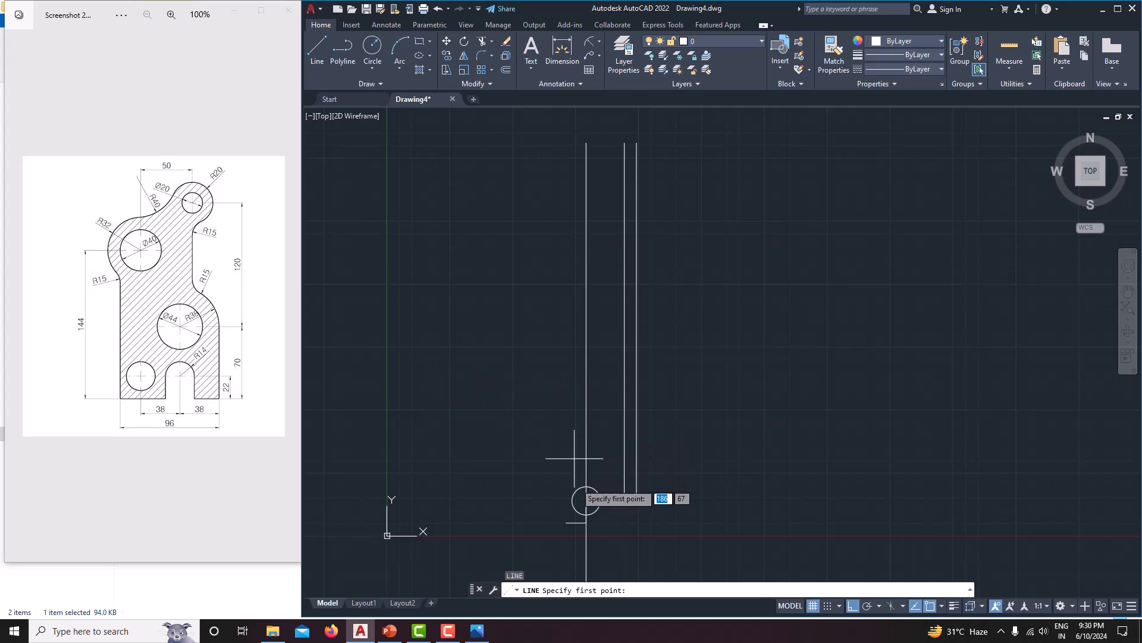
scroll(580, 522, up, 5)
click(595, 528)
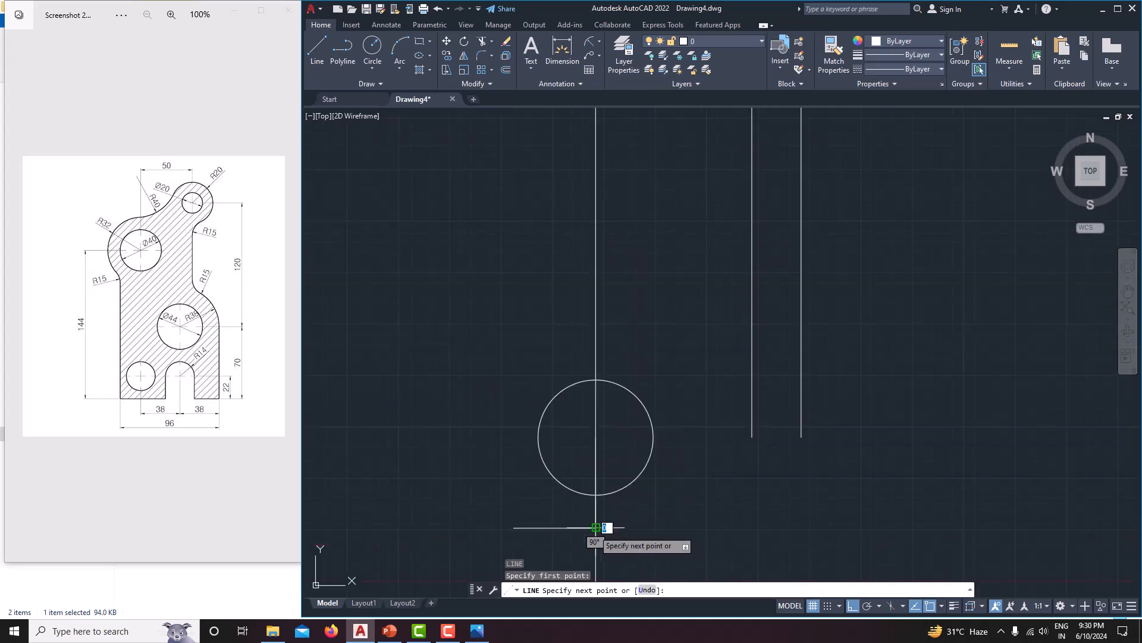
scroll(604, 389, down, 4)
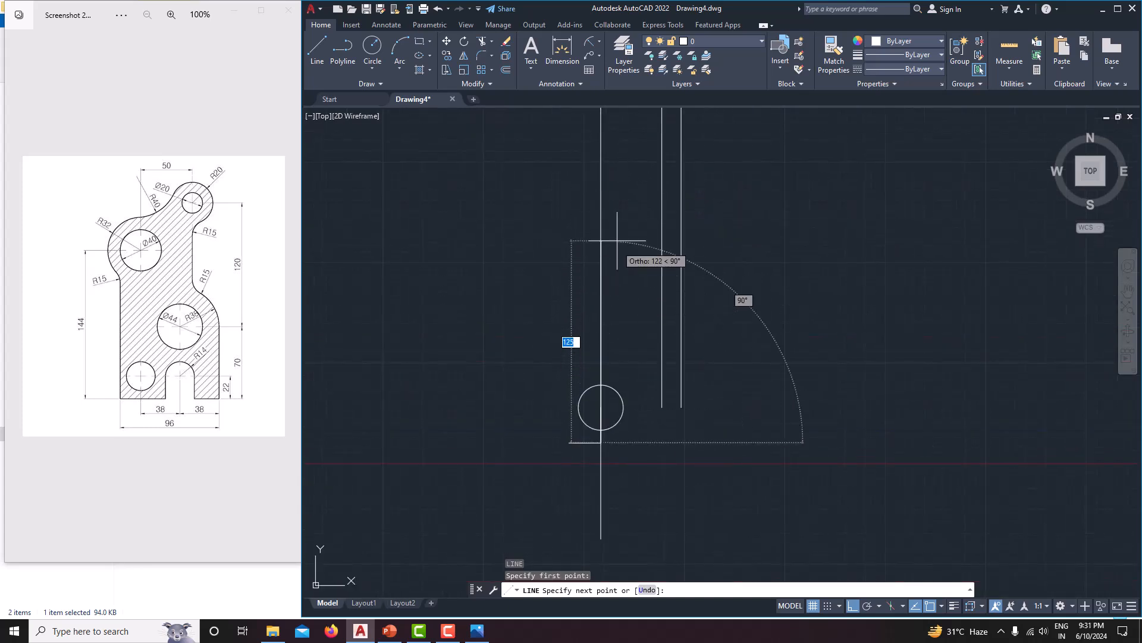
text(144)
key(Return)
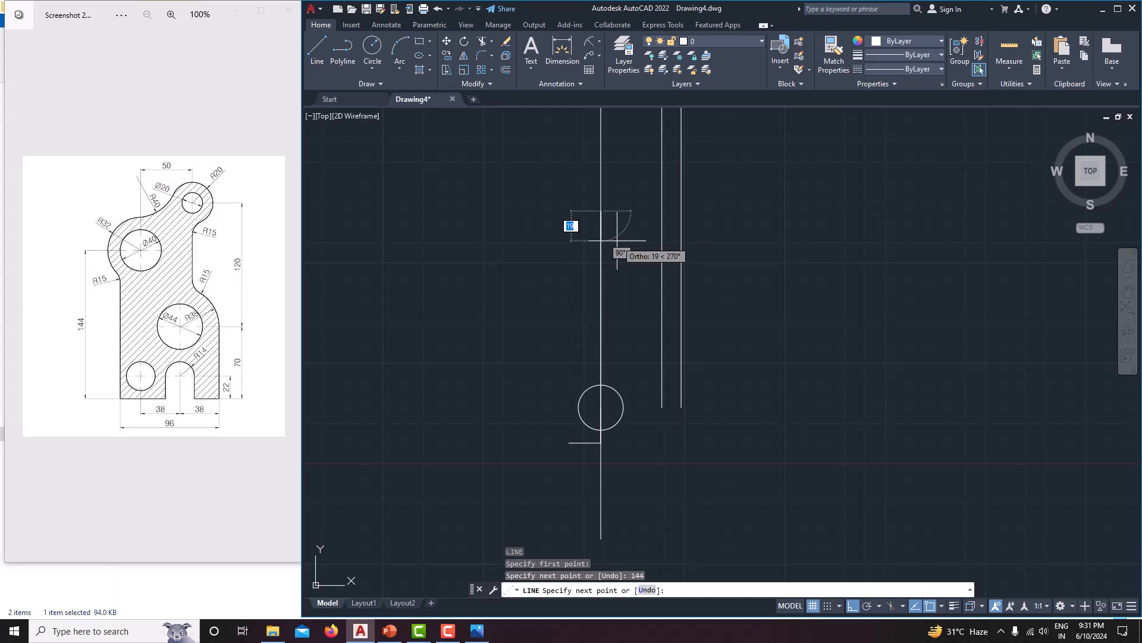
right_click(617, 241)
click(655, 262)
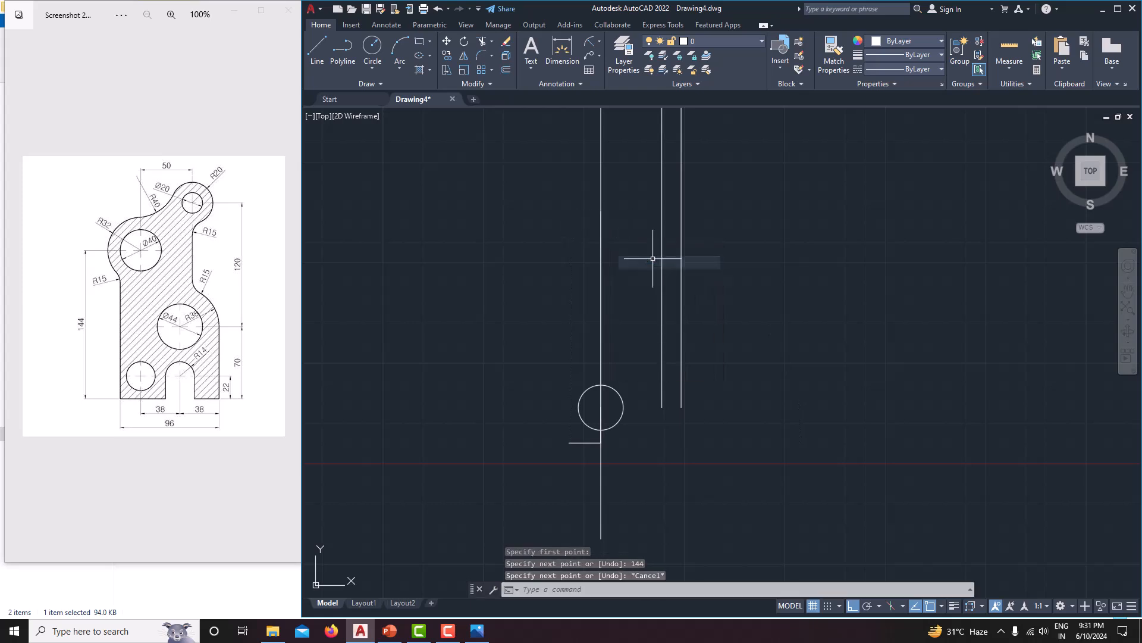
Draw a circle of diameter 40 mm centred on the upper end of the 144 mm line
key(Return)
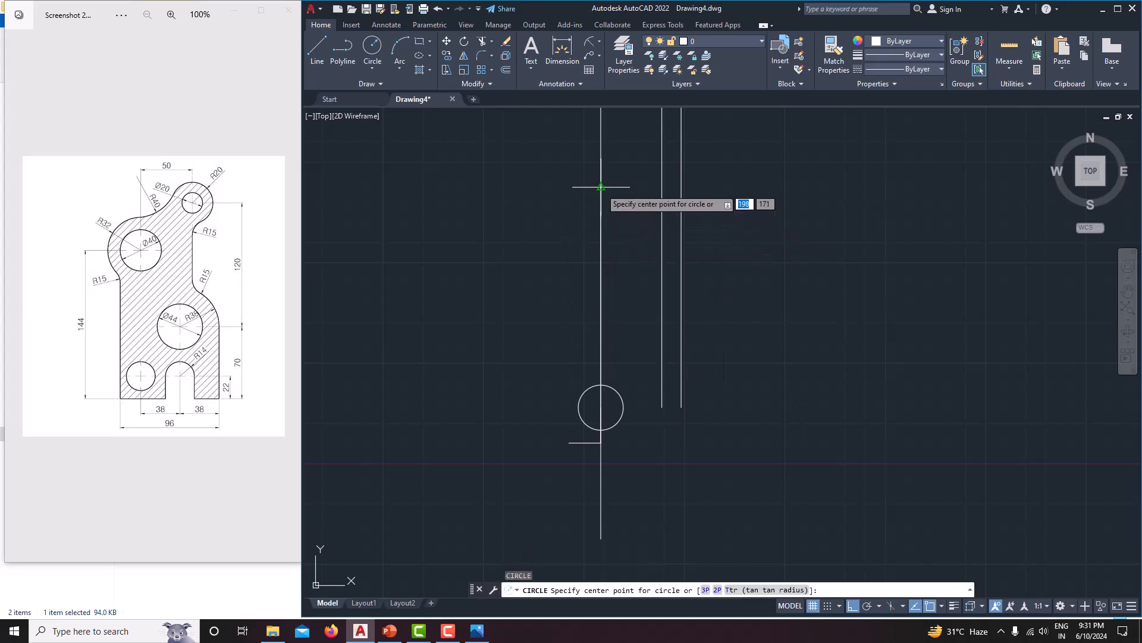
click(601, 211)
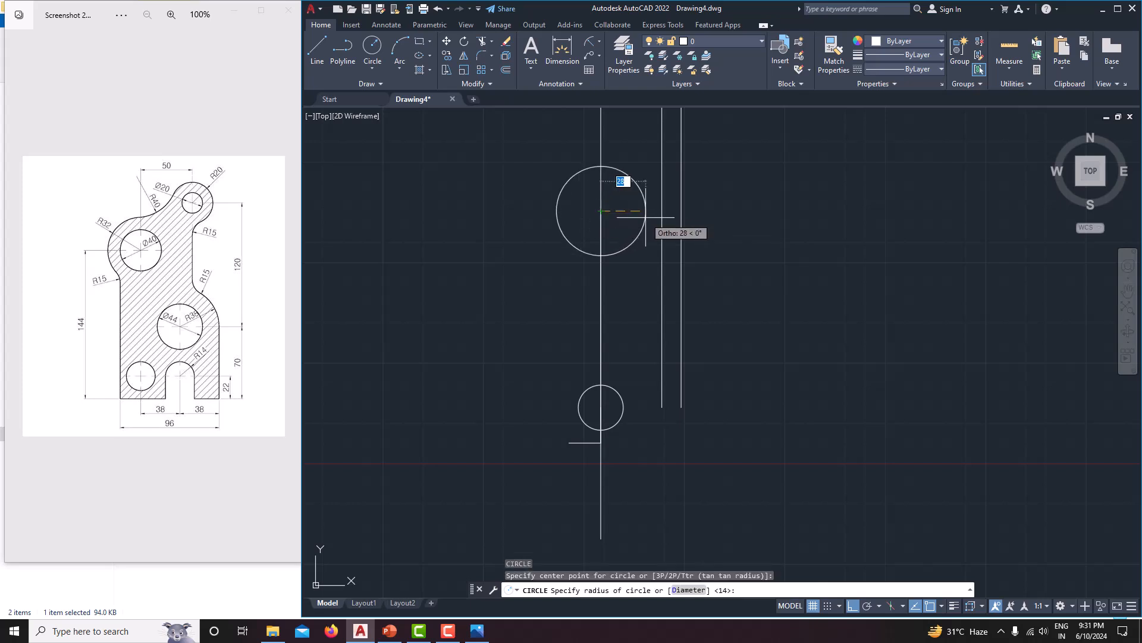
text(d)
key(Return)
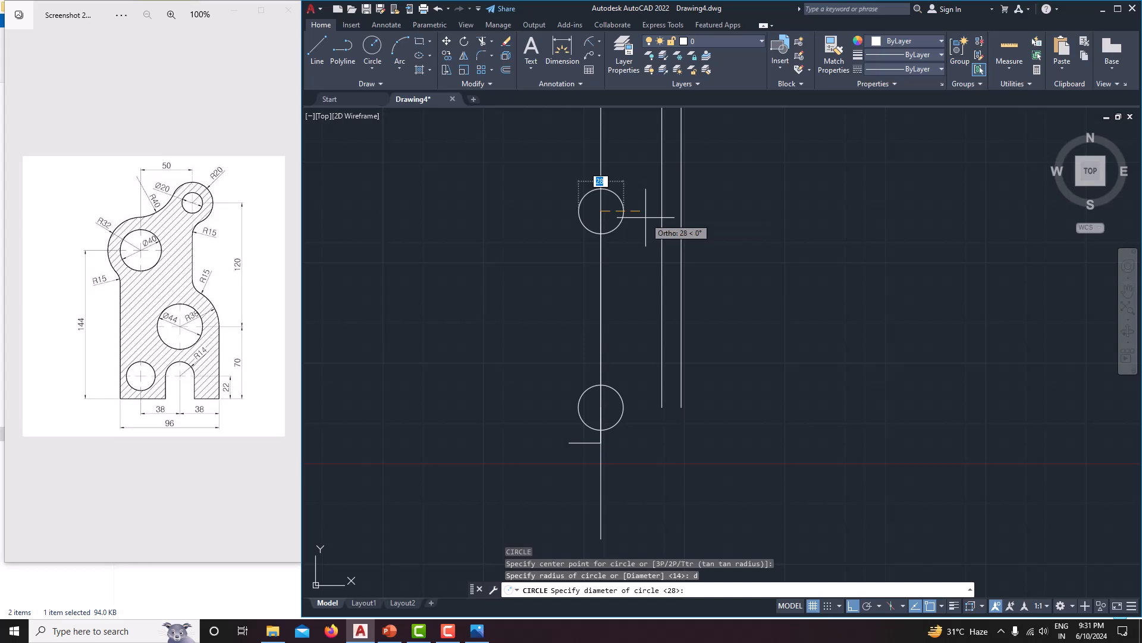
text(40)
key(Return)
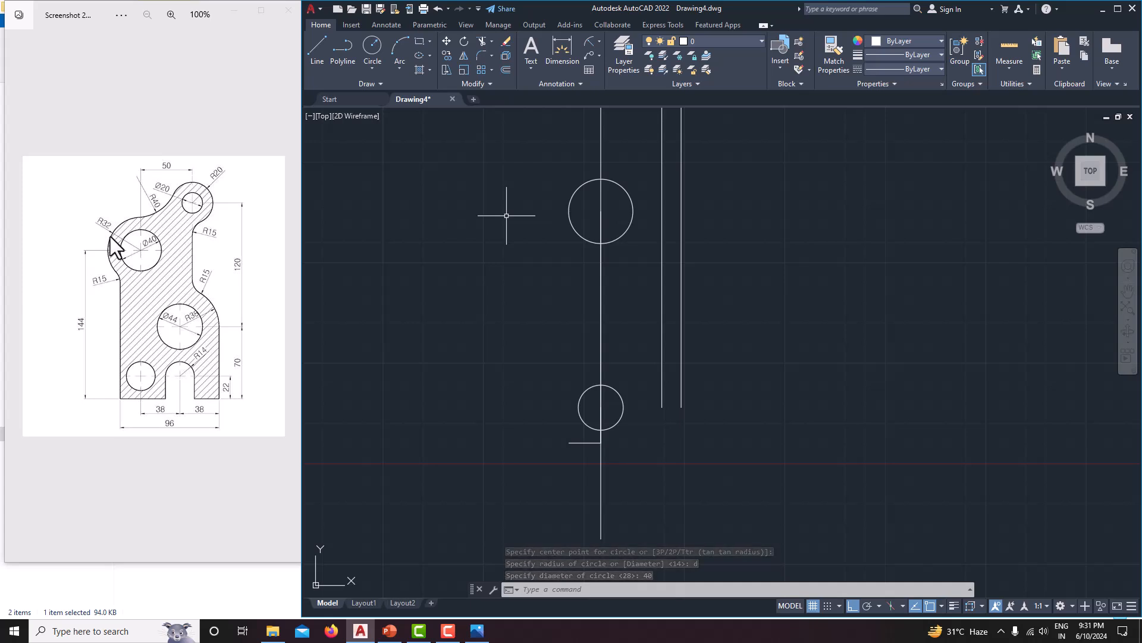
Draw a concentric circle of radius 32 mm around the 40 mm diameter circle
key(Return)
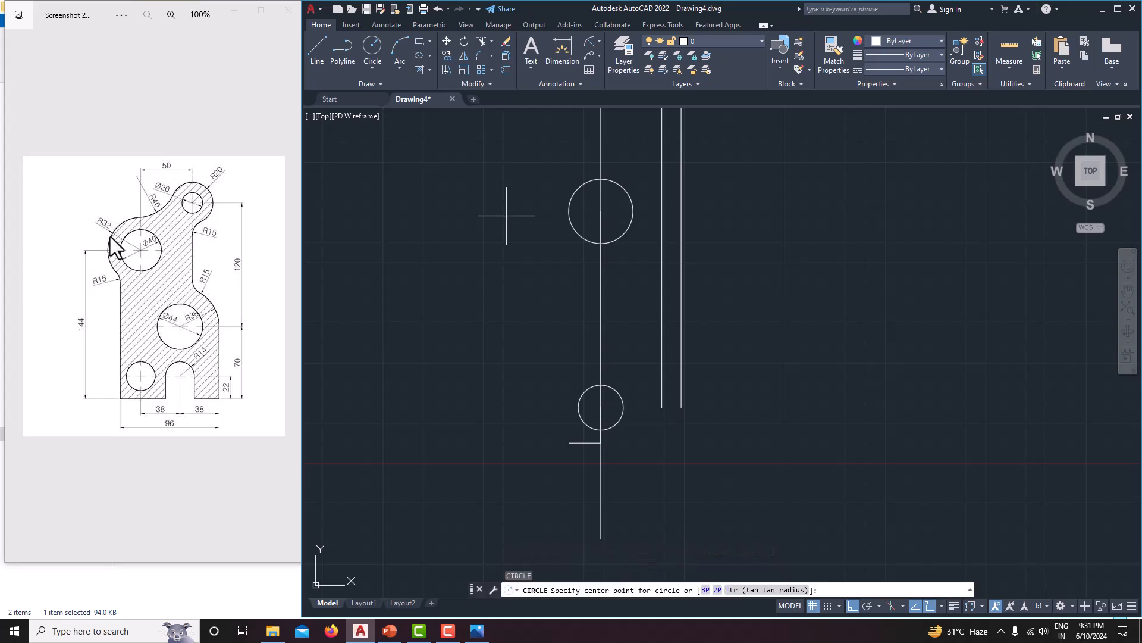
click(601, 211)
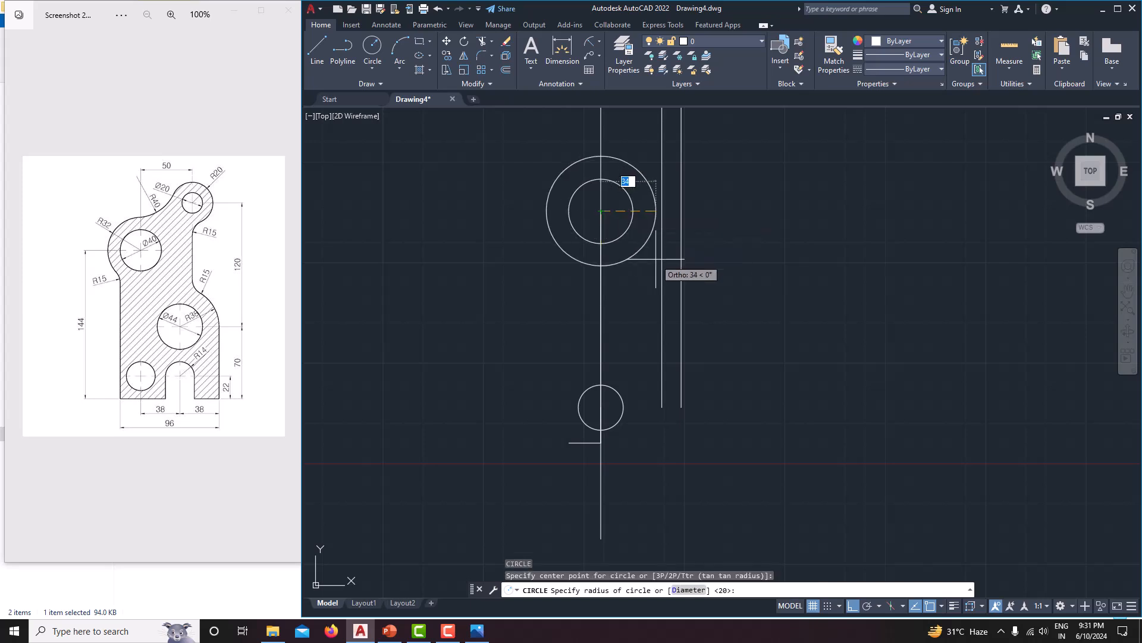
text(m)
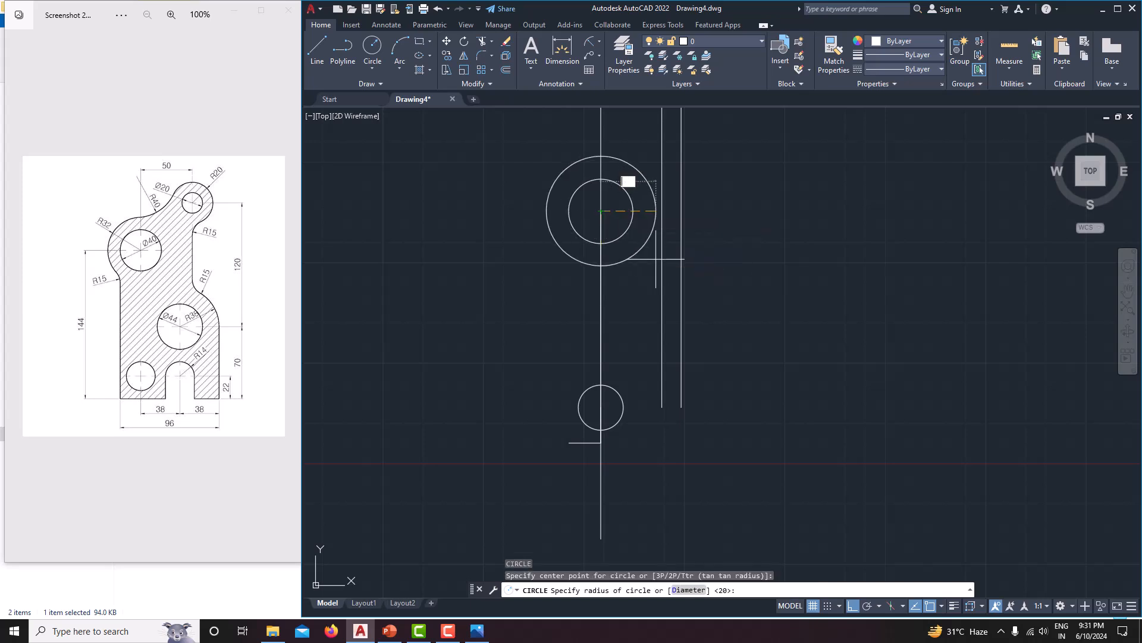
key(Return)
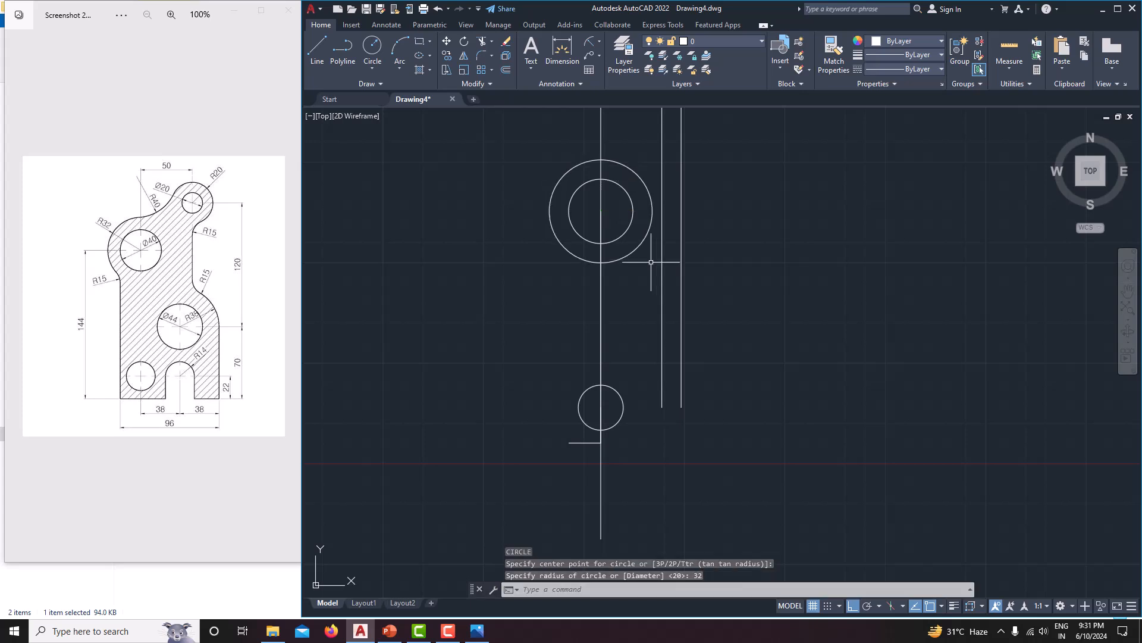
middle_drag(649, 262, 599, 385)
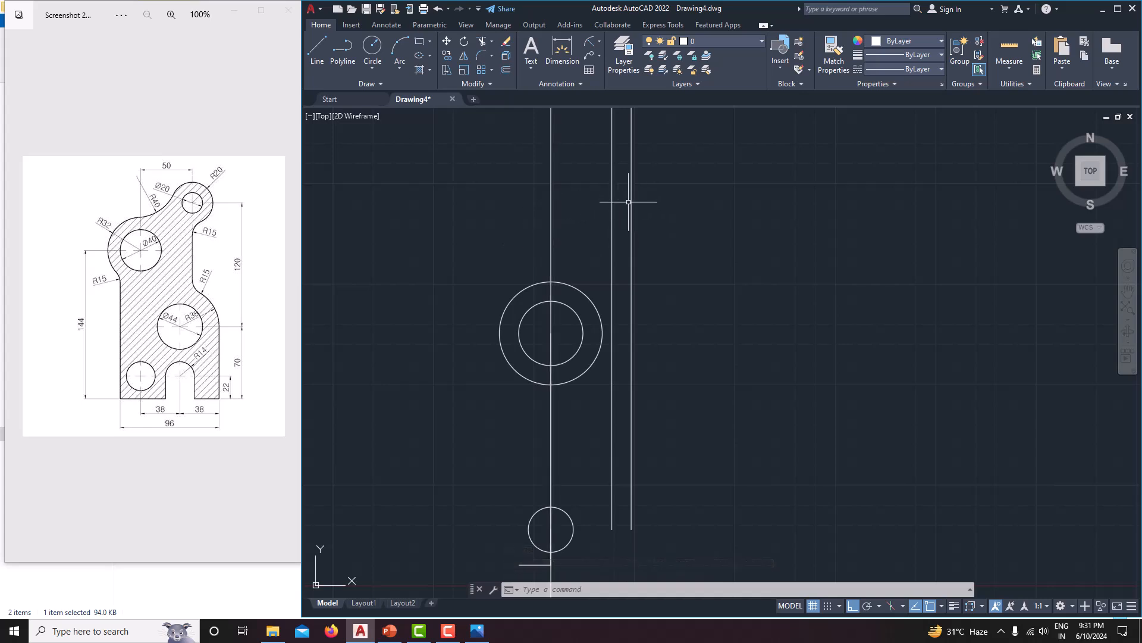
scroll(595, 212, down, 3)
middle_drag(606, 226, 588, 240)
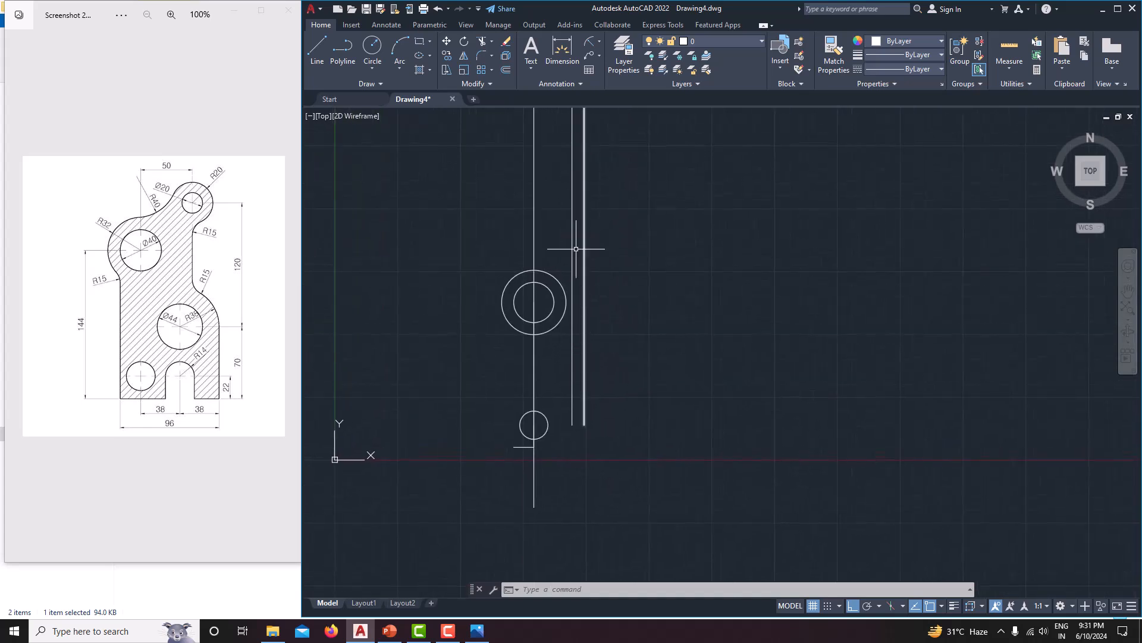
Draw a 50 mm horizontal base line to the right, starting where the 144 mm vertical line meets the base
scroll(586, 196, up, 2)
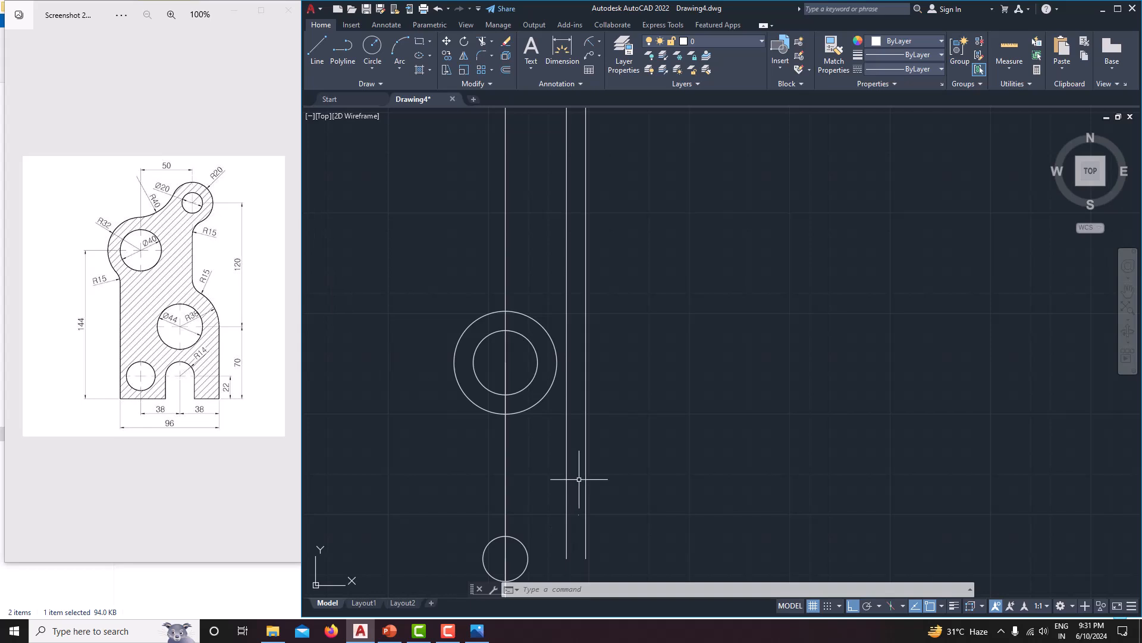
middle_drag(578, 476, 621, 418)
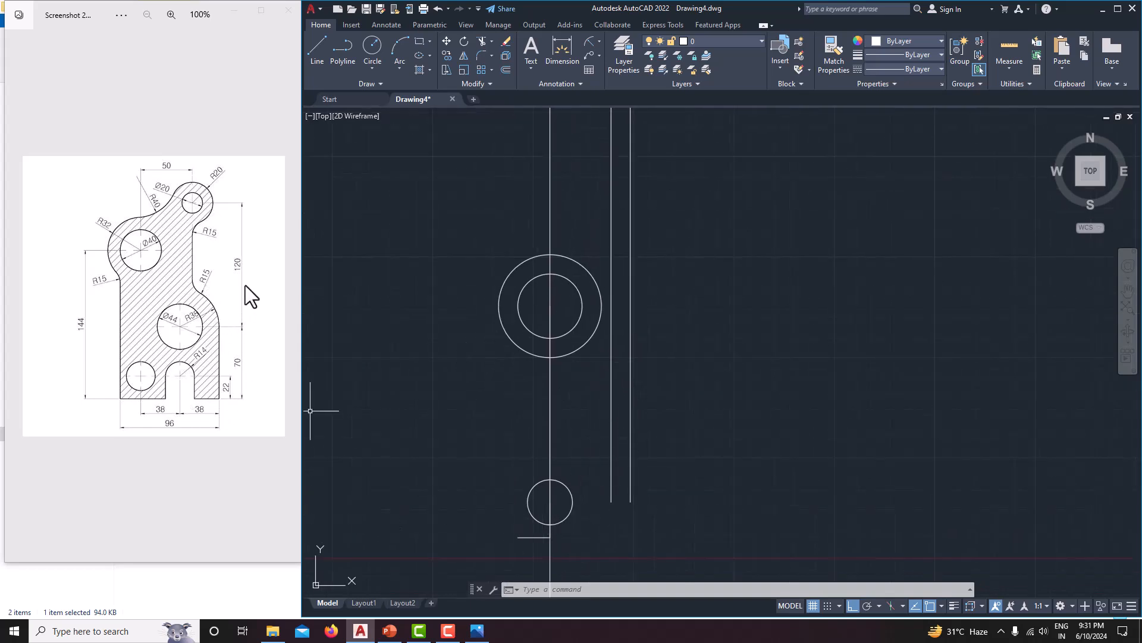
middle_drag(590, 387, 555, 400)
middle_drag(596, 464, 593, 403)
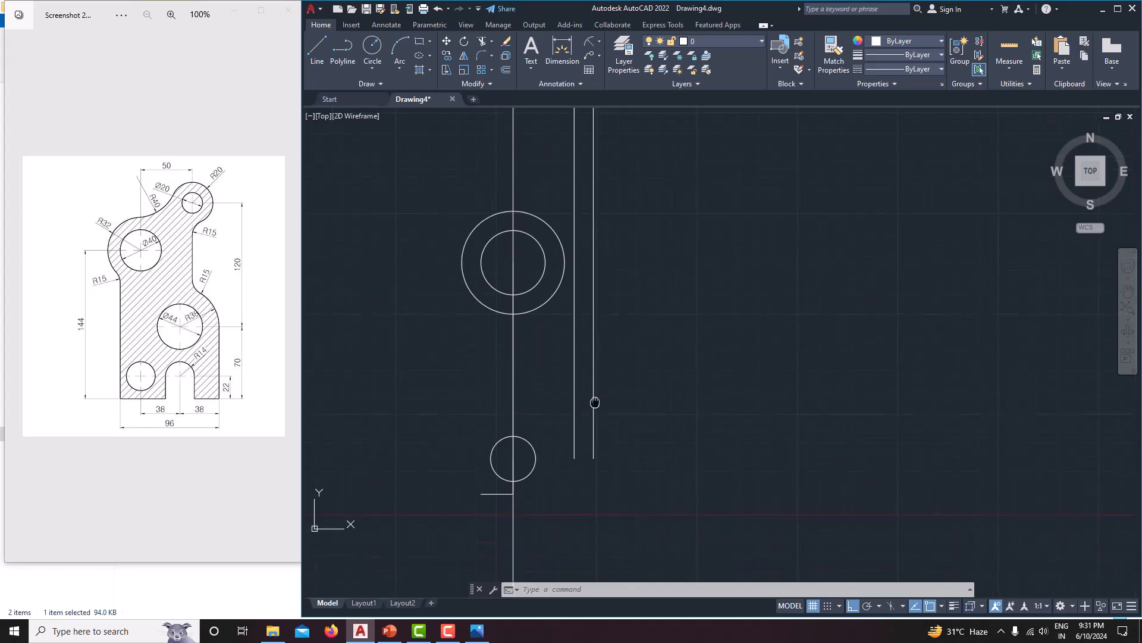
scroll(608, 470, down, 3)
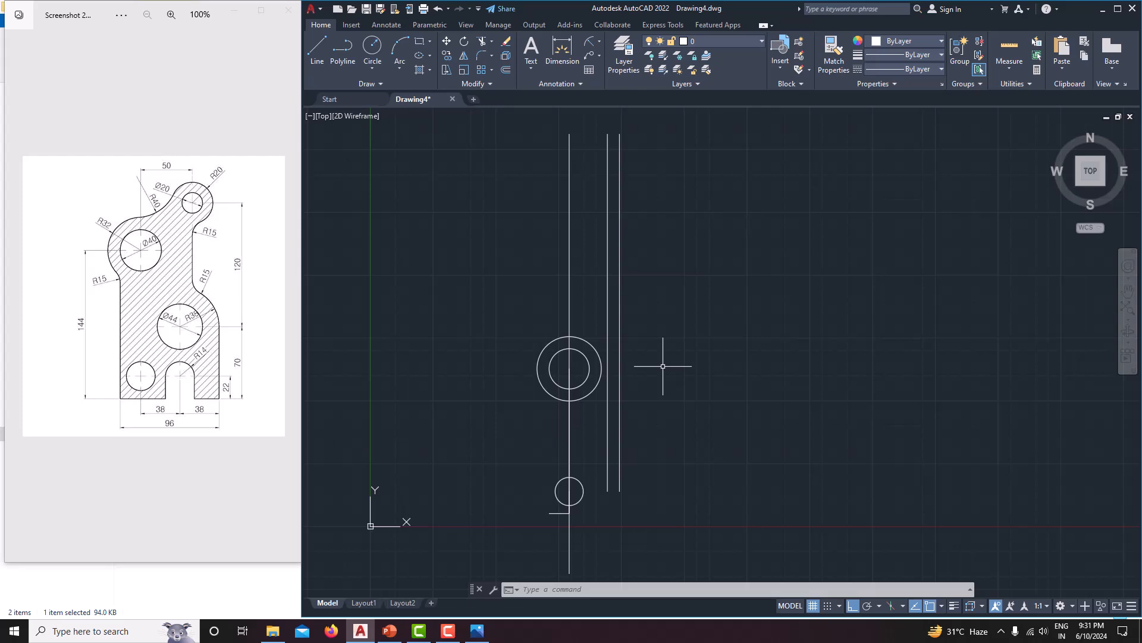
key(Return)
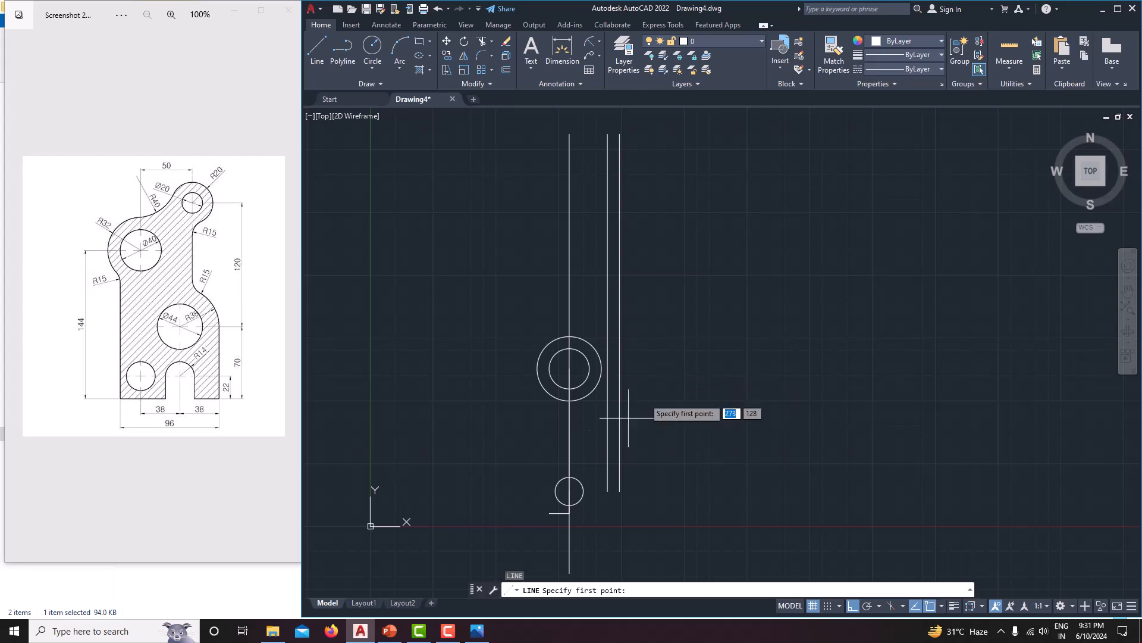
click(569, 513)
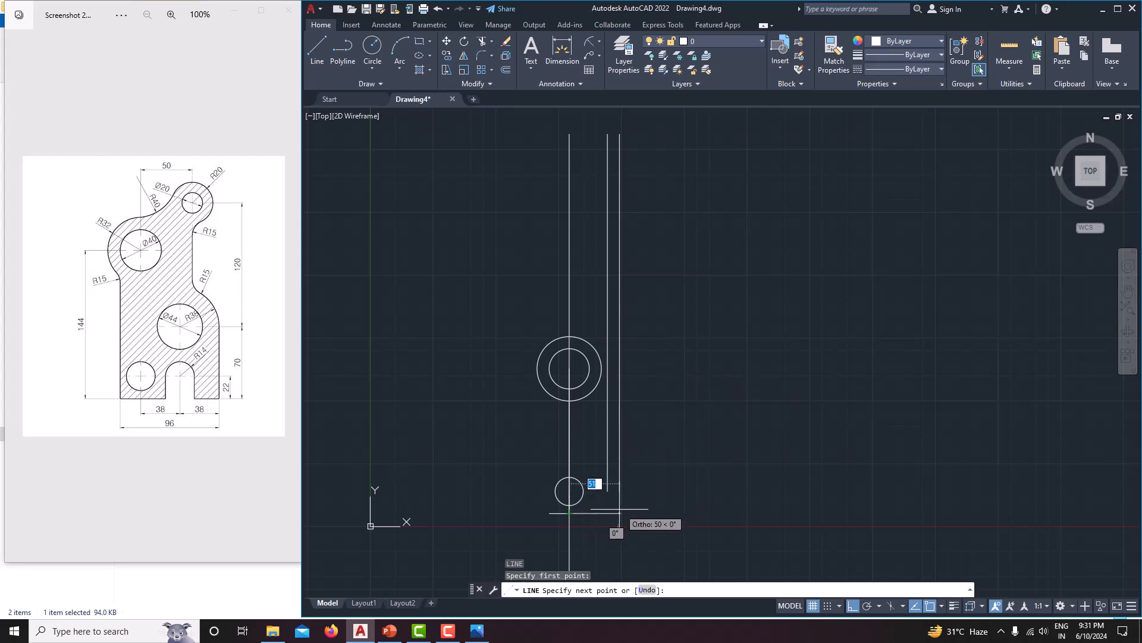
text(50)
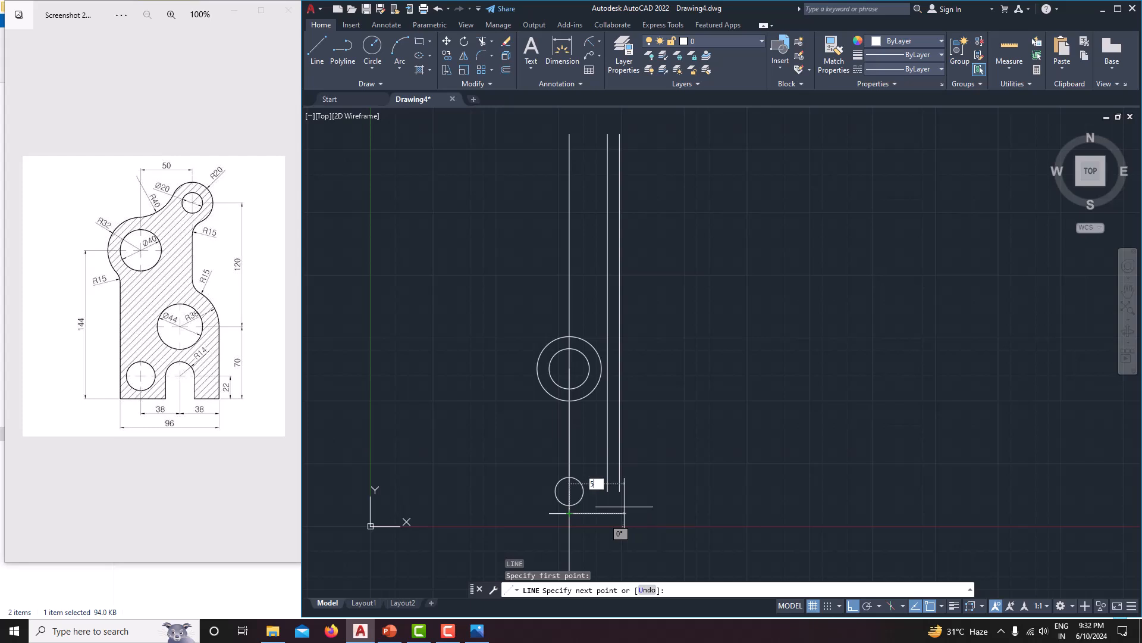
key(Return)
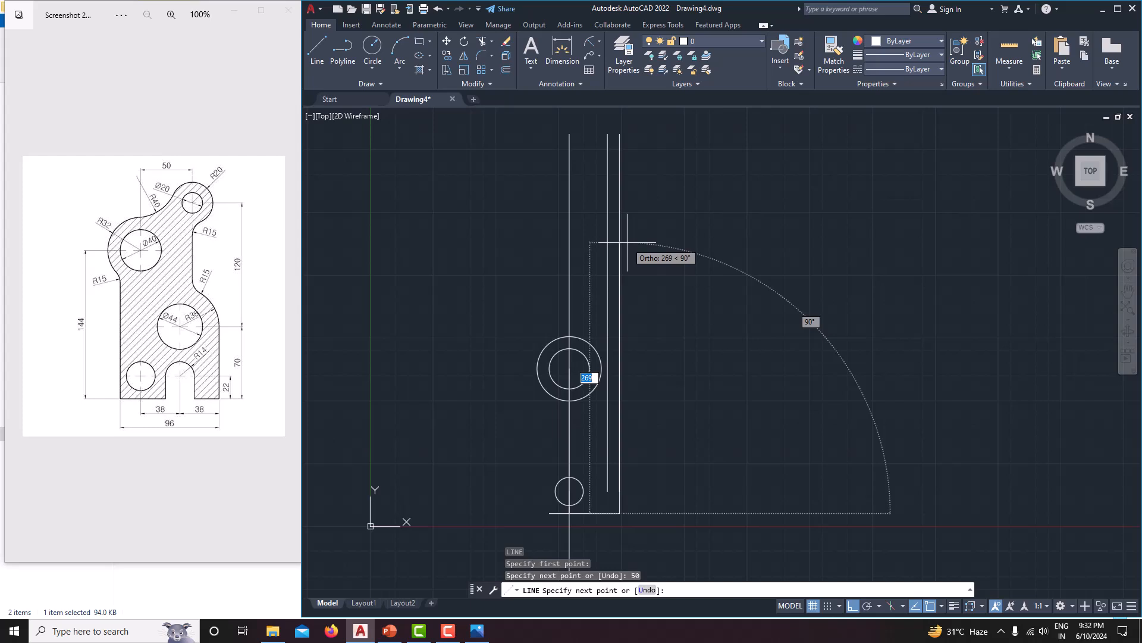
Continue from the right end of the 50 mm line with a 190 mm vertical segment upward, and finish the line
text(190)
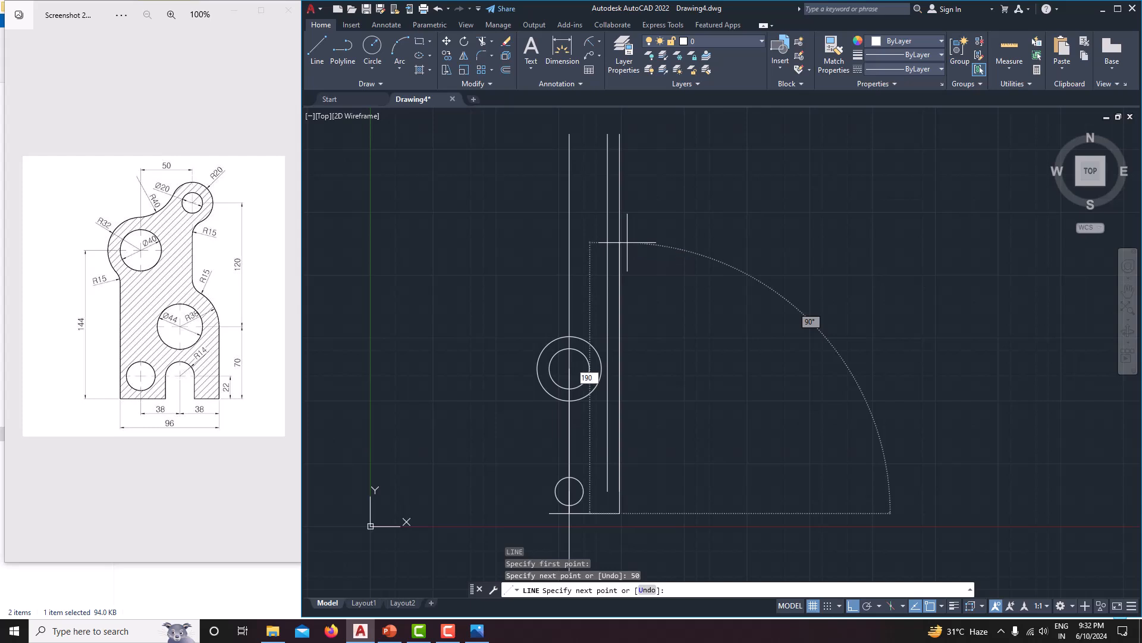
key(Return)
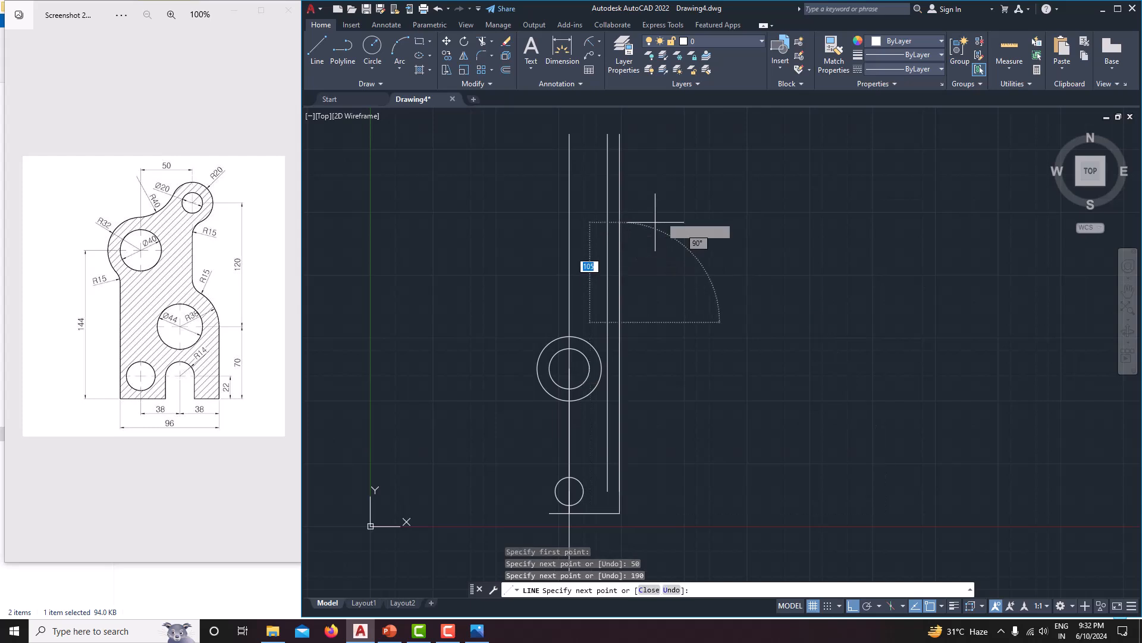
right_click(713, 282)
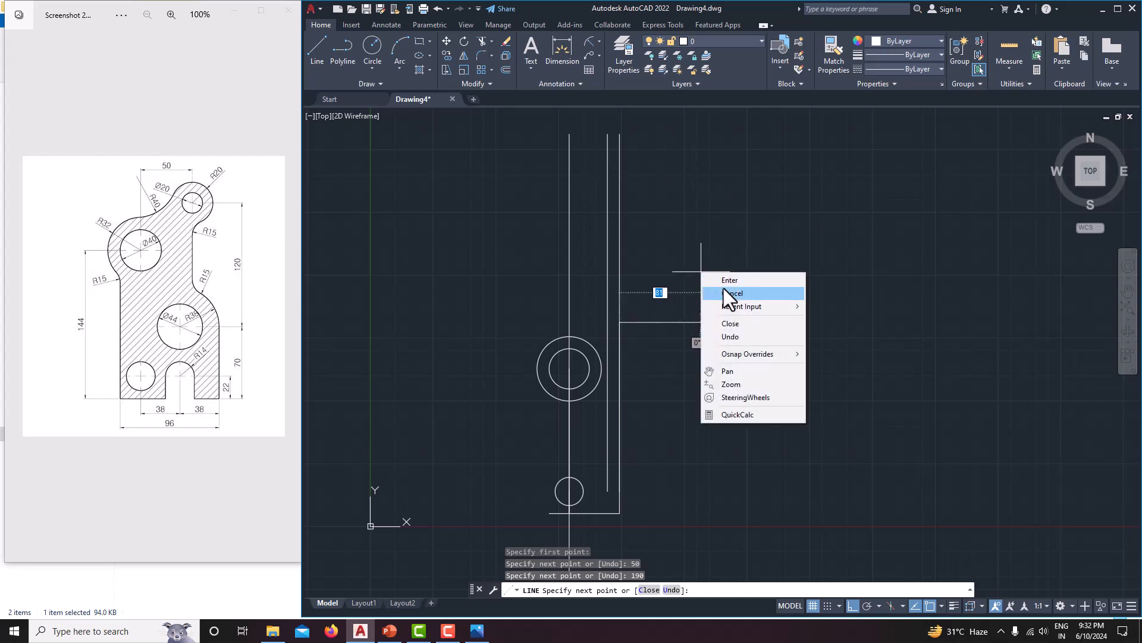
click(729, 299)
Draw a circle of diameter 20 mm centred on the upper end of the 190 mm vertical line
scroll(604, 364, up, 6)
scroll(604, 363, up, 4)
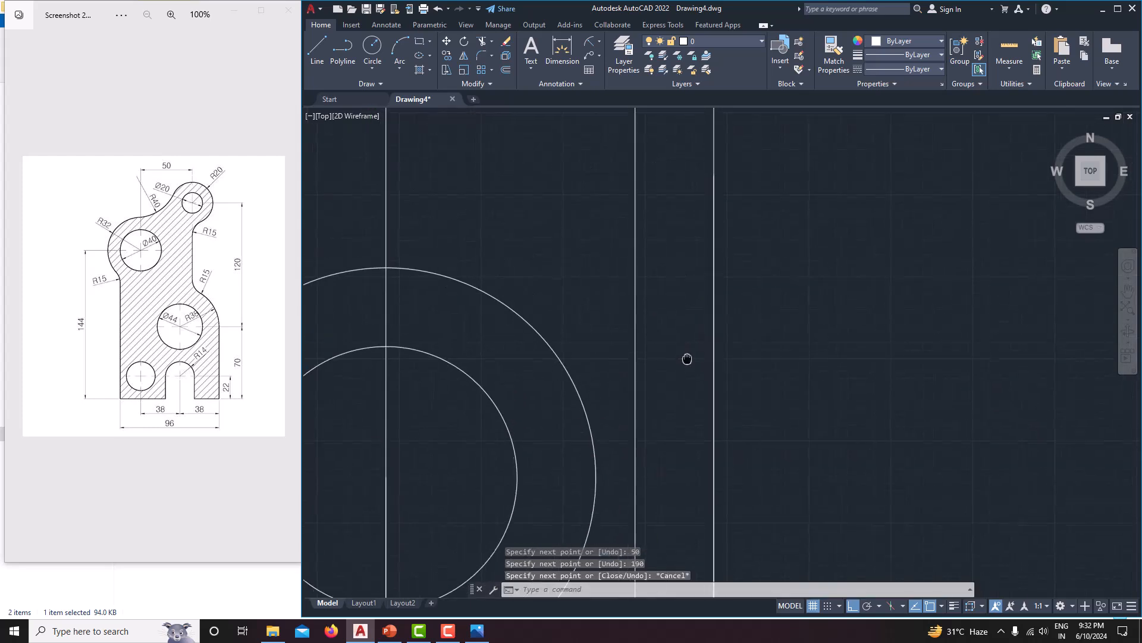
text(c)
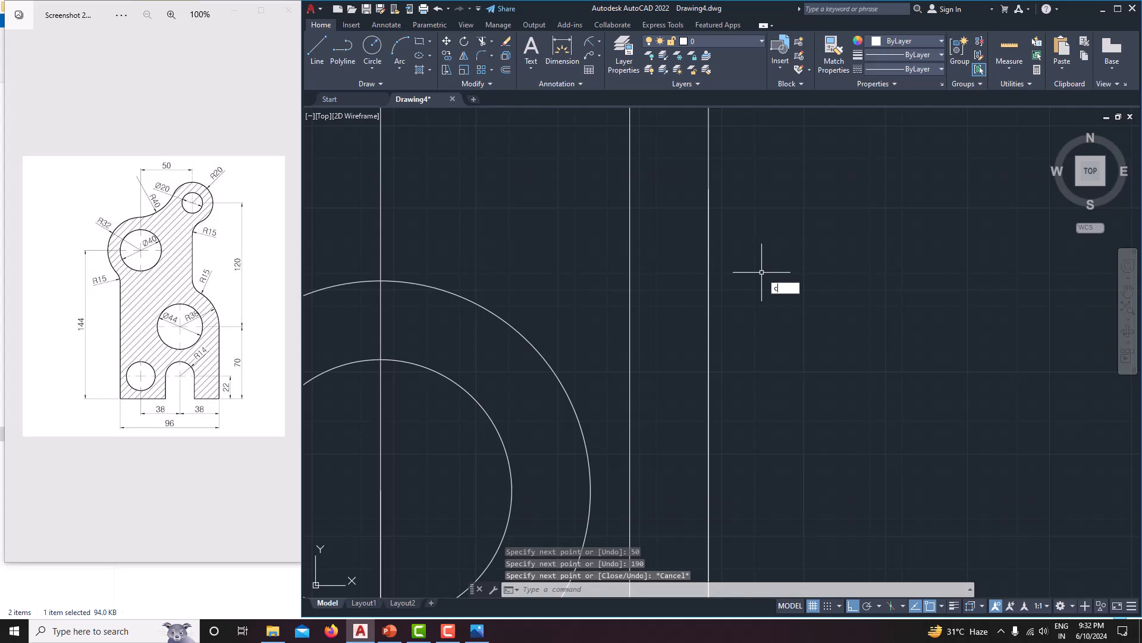
key(Return)
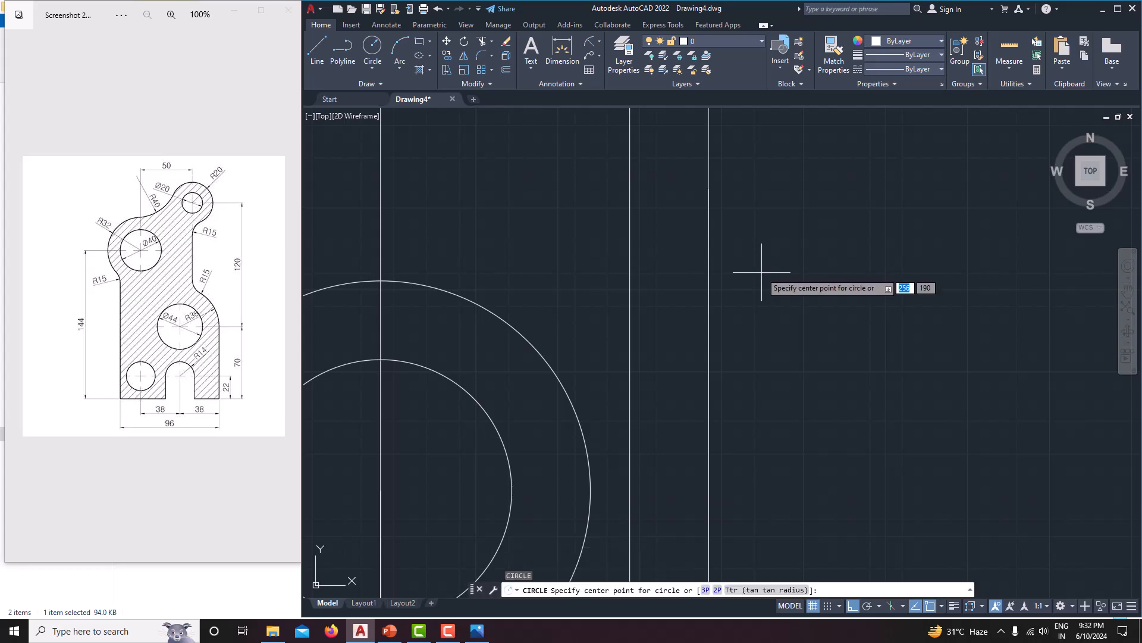
click(709, 189)
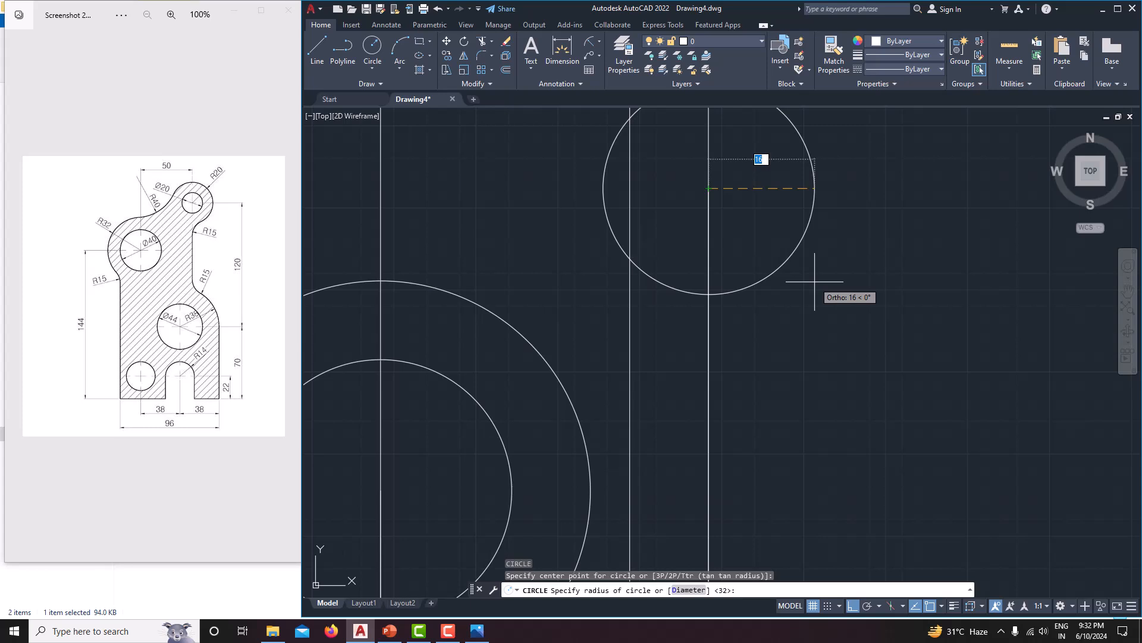
text(d)
key(Return)
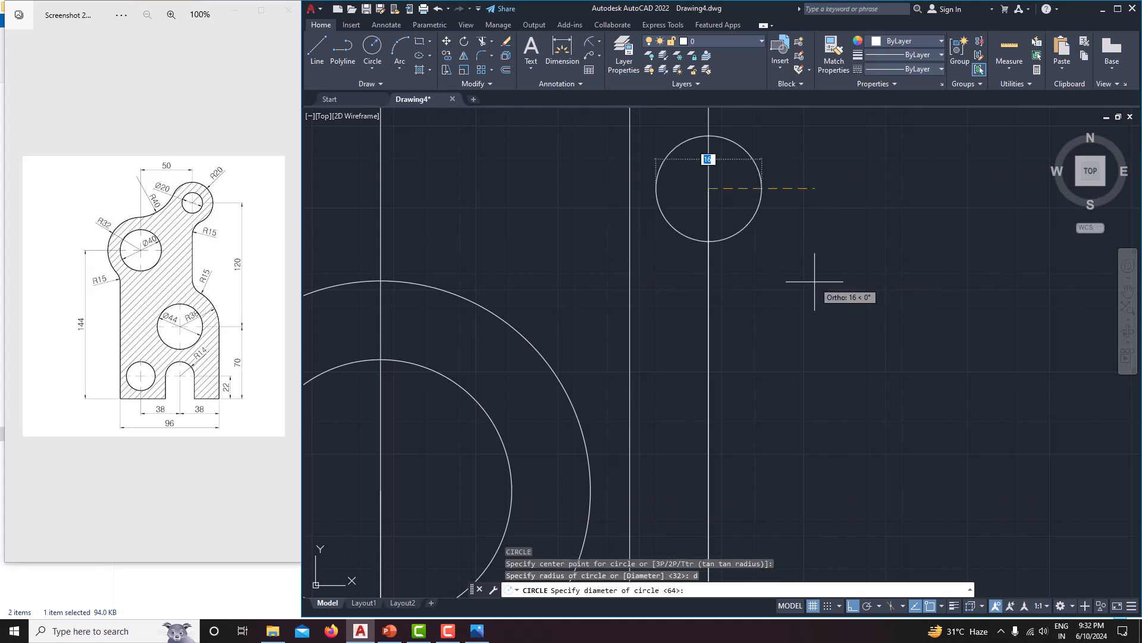
text(20)
key(Return)
Draw a concentric circle of radius 20 mm around the 20 mm diameter circle
middle_drag(815, 281, 806, 440)
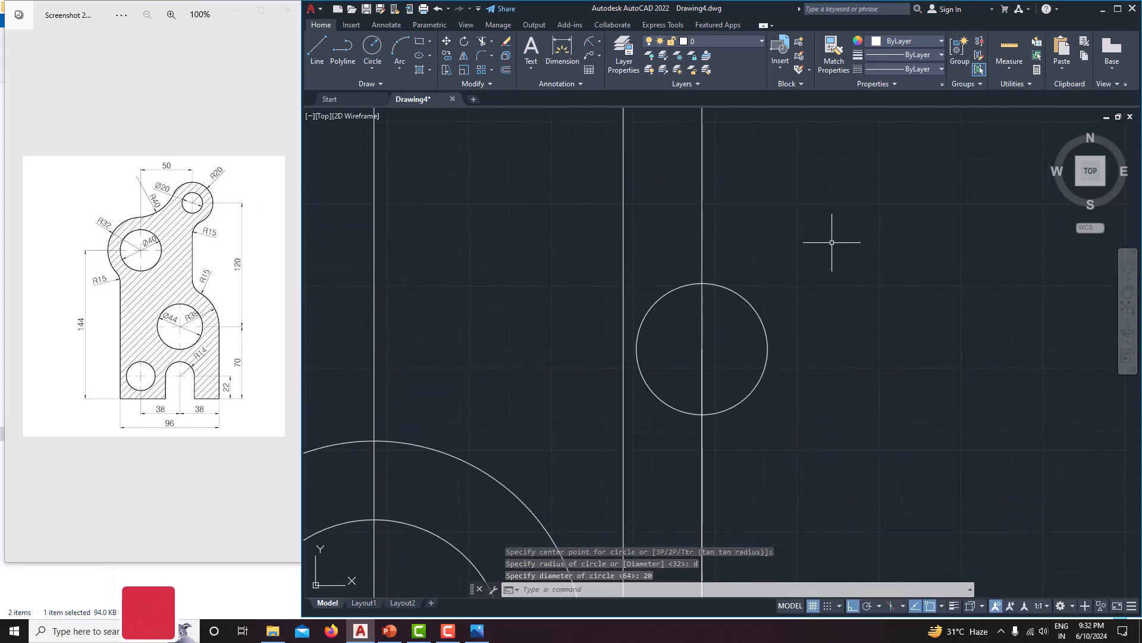
key(Return)
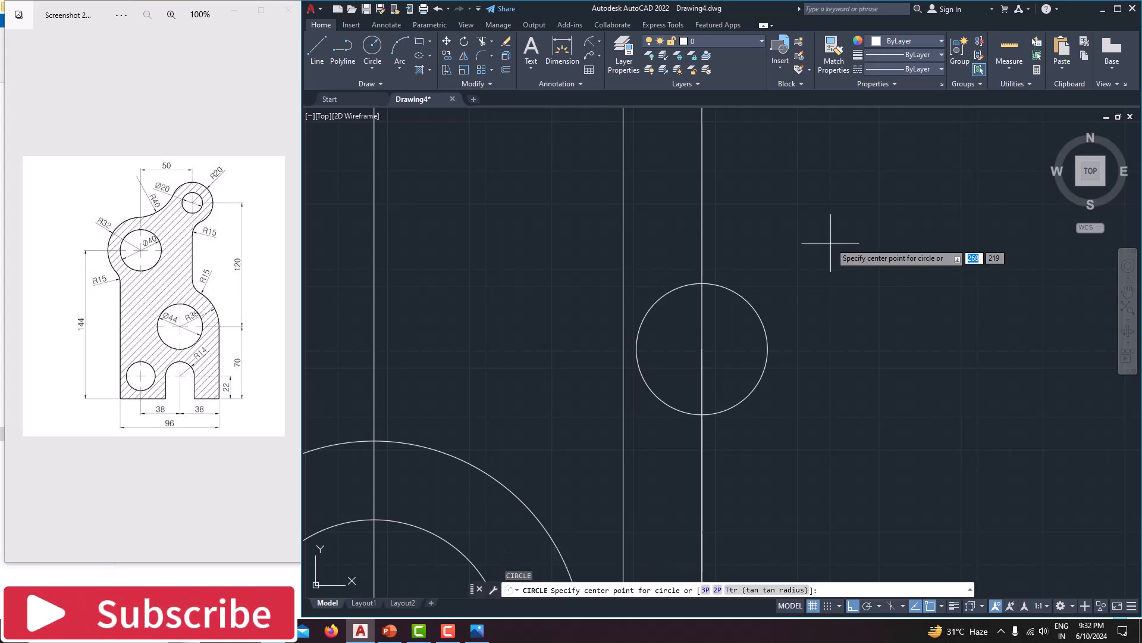
click(702, 349)
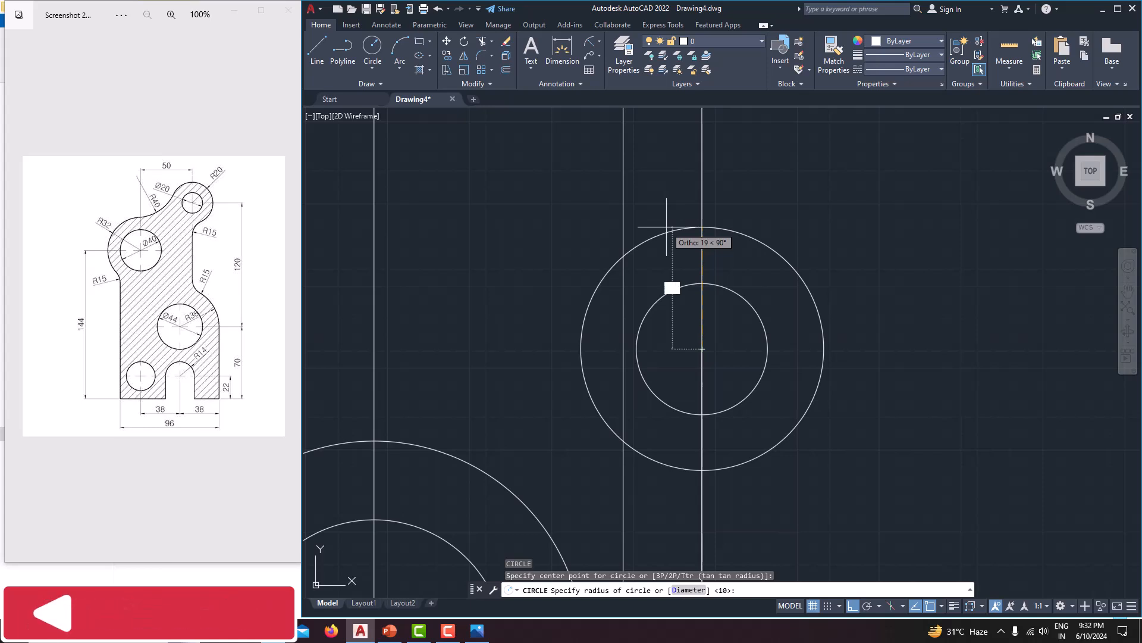
text(20)
key(Return)
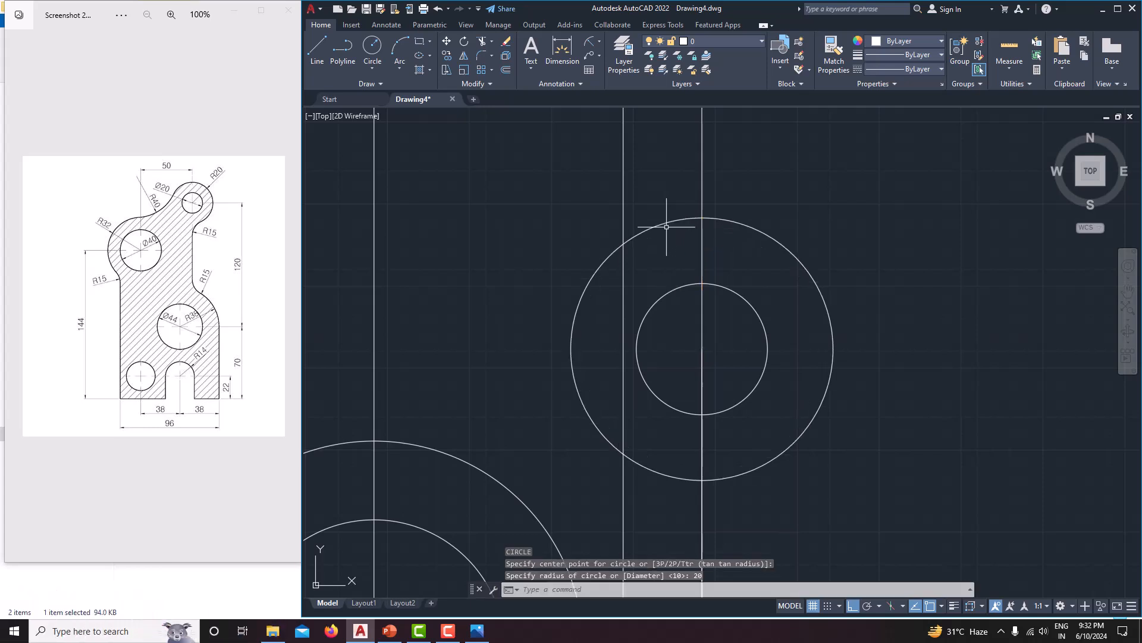
Draw a 70 mm vertical line upward from the base line, directly below the lower end of the middle vertical line
scroll(666, 227, down, 5)
middle_drag(680, 322, 658, 263)
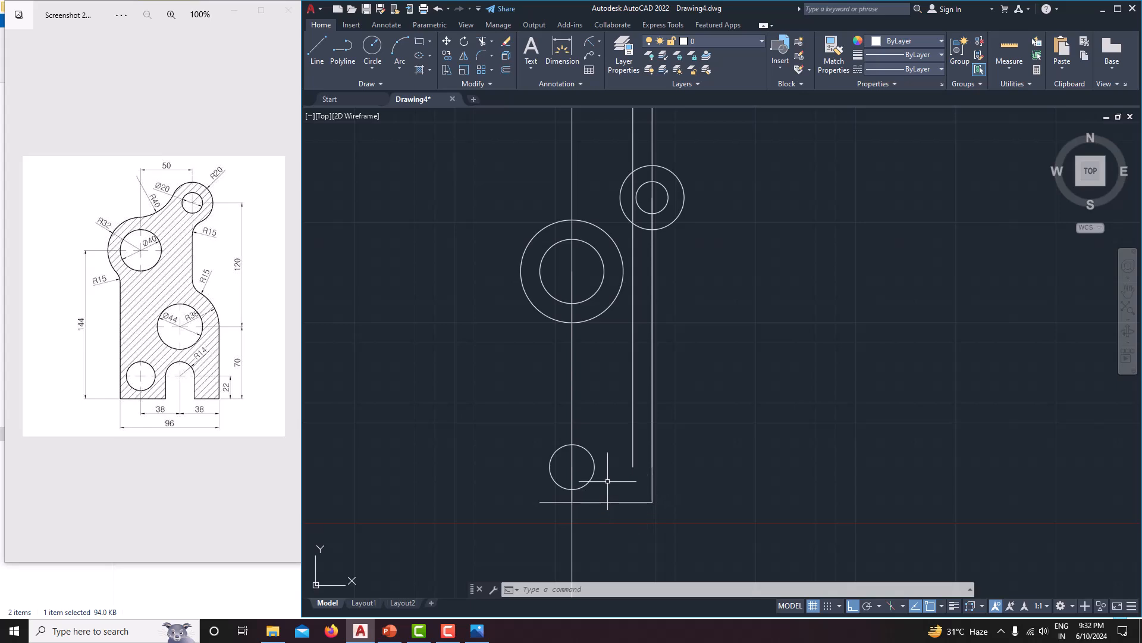
key(Return)
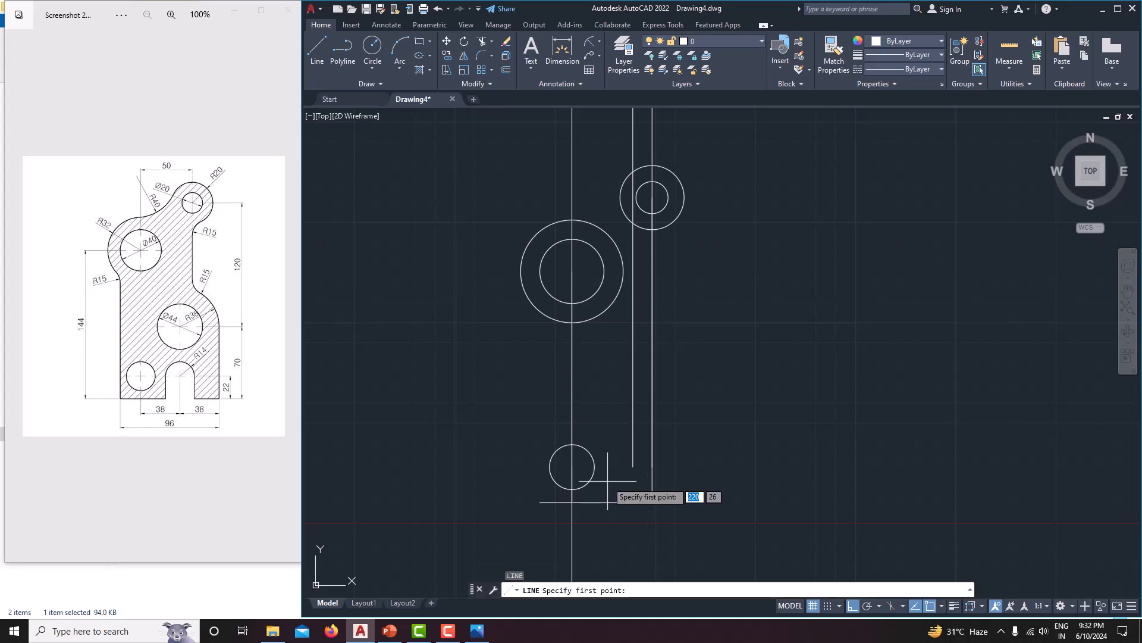
click(633, 502)
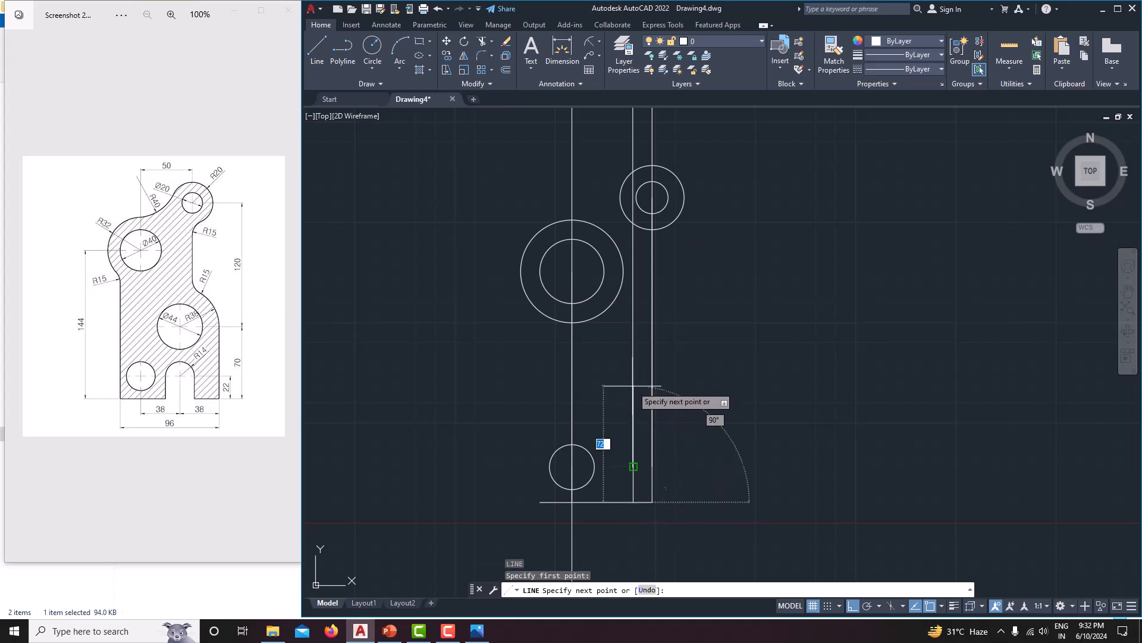
scroll(634, 393, up, 4)
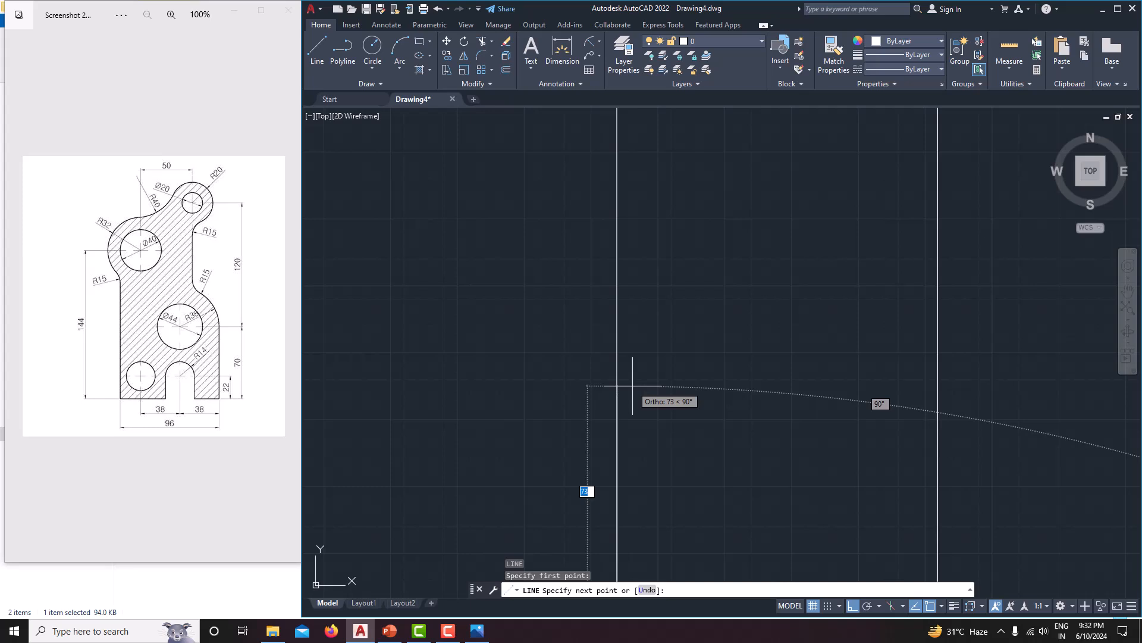
scroll(632, 385, up, 1)
text(70)
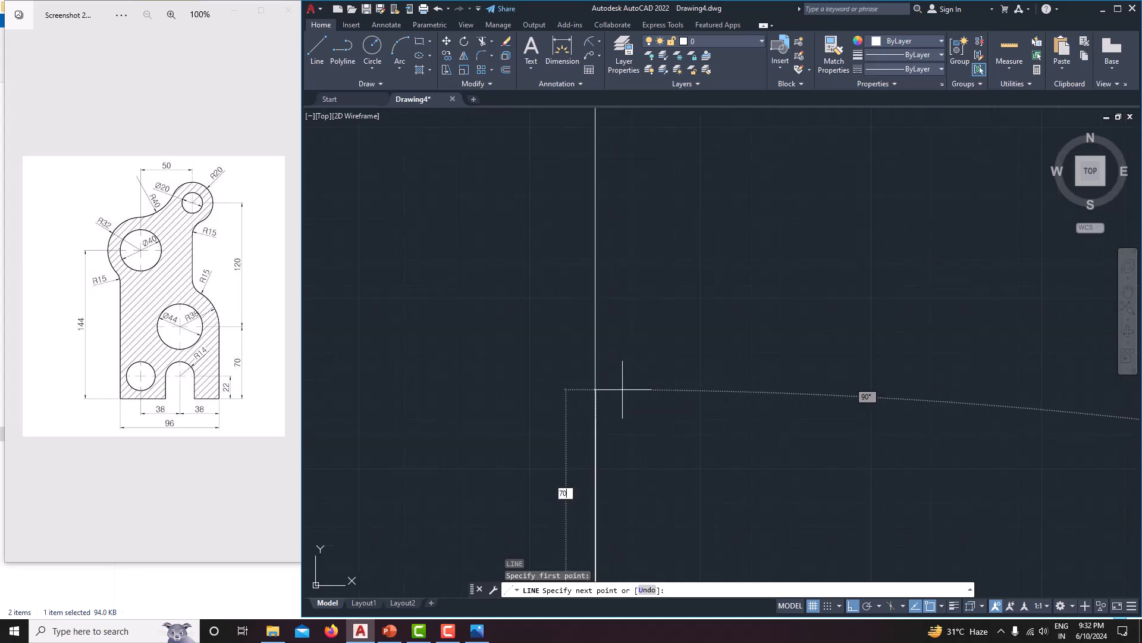
key(Return)
right_click(623, 390)
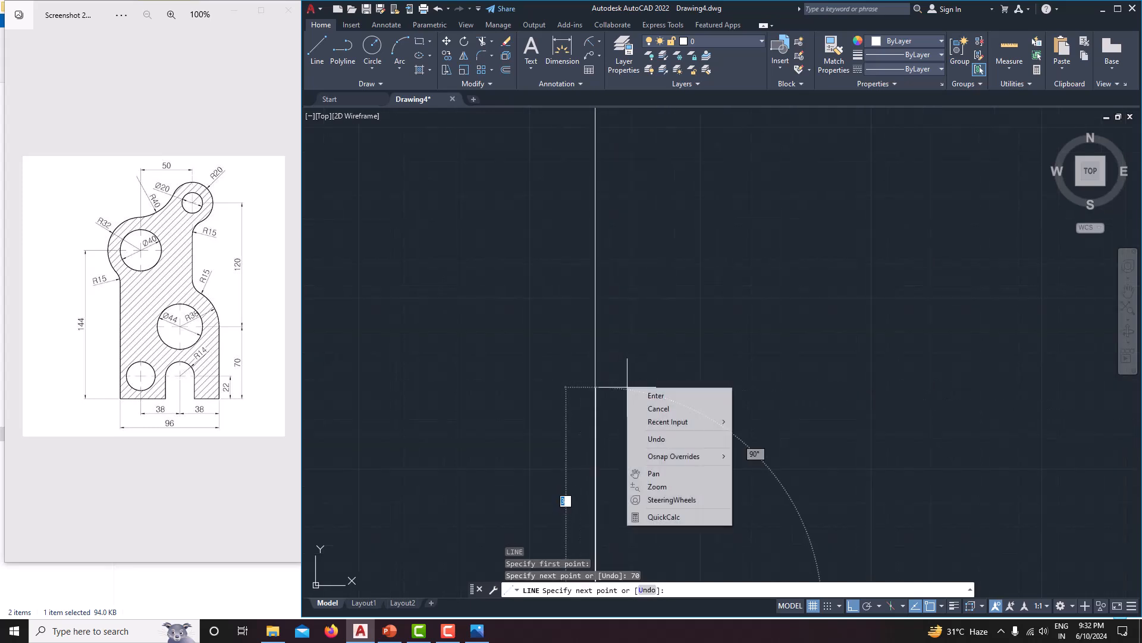
click(690, 409)
Draw a circle of diameter 44 mm centred on the upper end of the 70 mm vertical line
middle_drag(681, 365, 754, 281)
scroll(751, 322, down, 8)
mouse_move(760, 339)
middle_down()
mouse_move(726, 288)
mouse_move(734, 332)
mouse_move(702, 328)
middle_up()
scroll(734, 297, down, 4)
scroll(691, 384, up, 2)
scroll(722, 388, down, 4)
middle_drag(712, 385, 684, 383)
scroll(679, 414, up, 4)
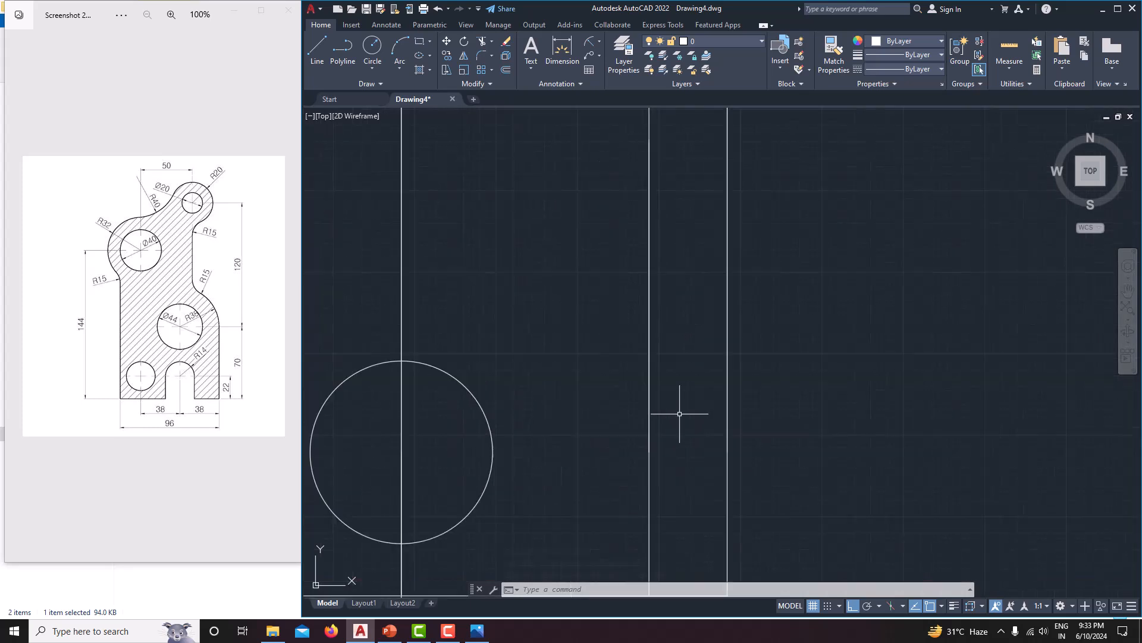
middle_drag(677, 440, 690, 344)
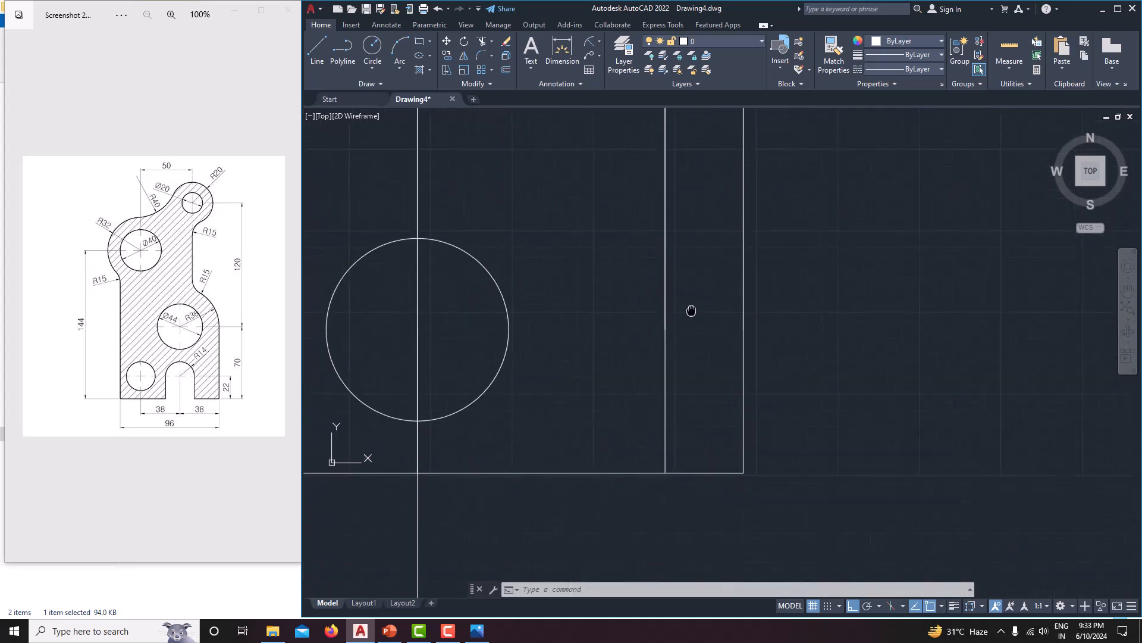
scroll(690, 348, down, 4)
scroll(663, 294, up, 1)
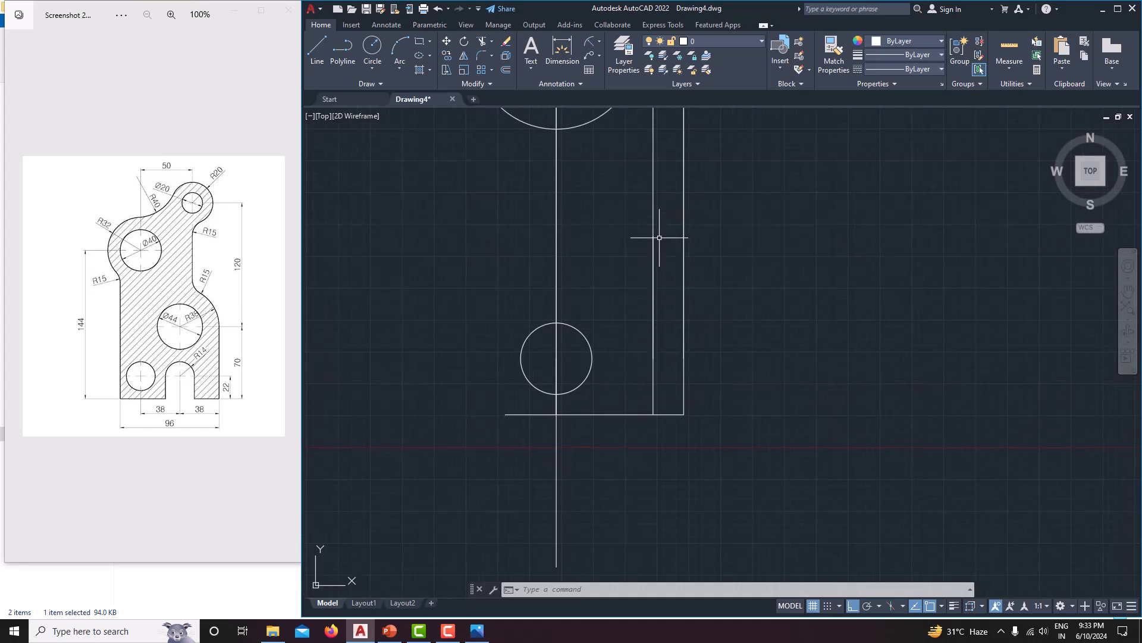
key(Return)
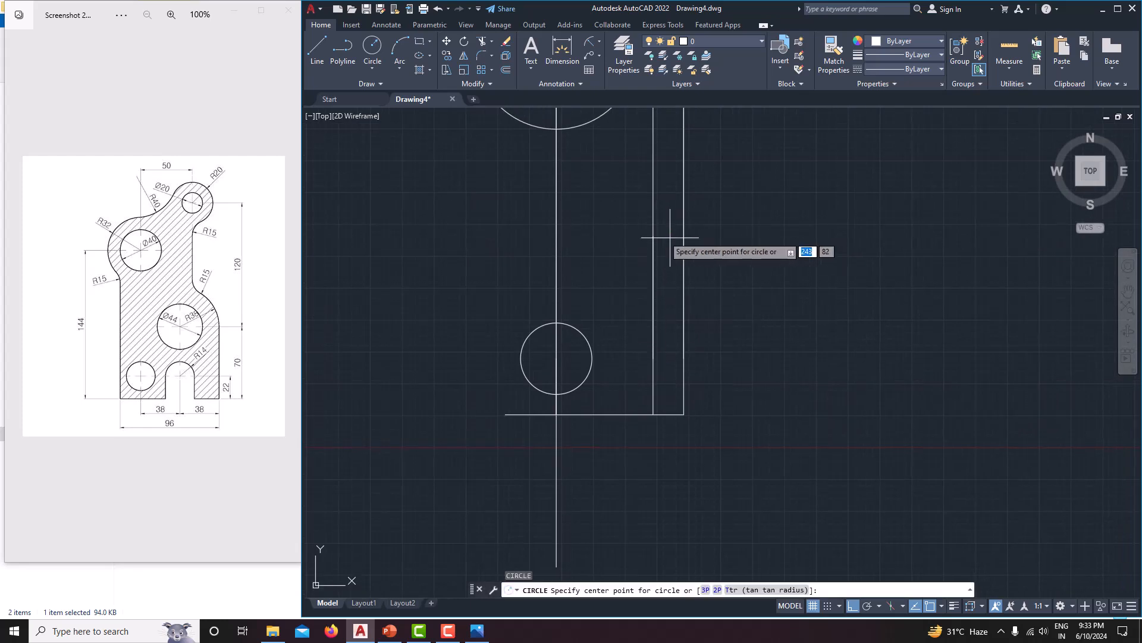
click(654, 236)
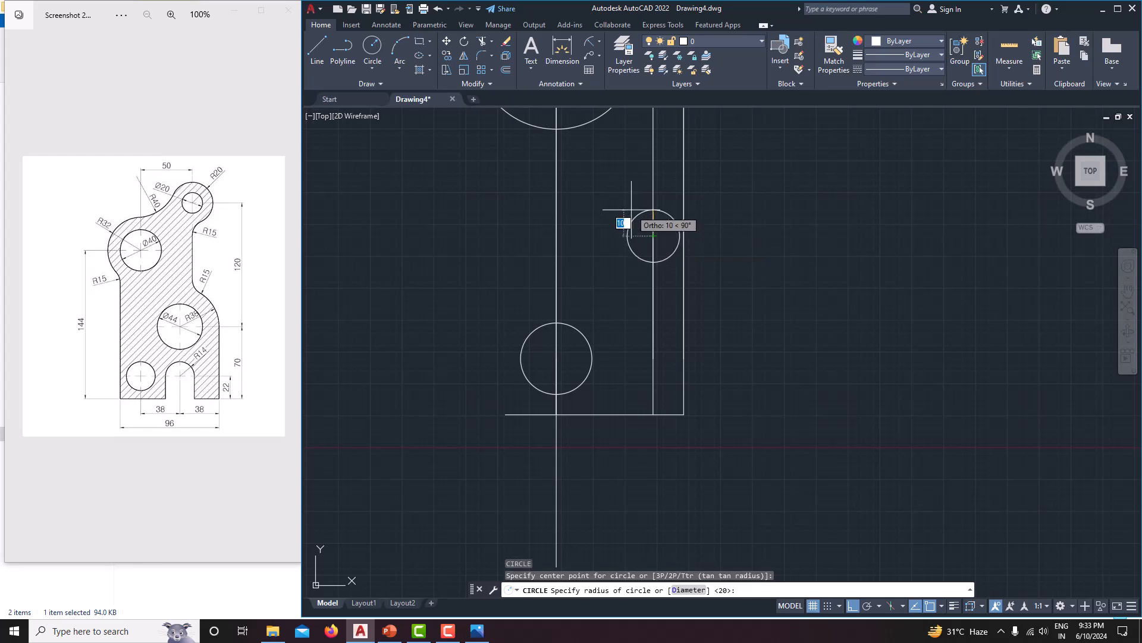
text(d)
key(Return)
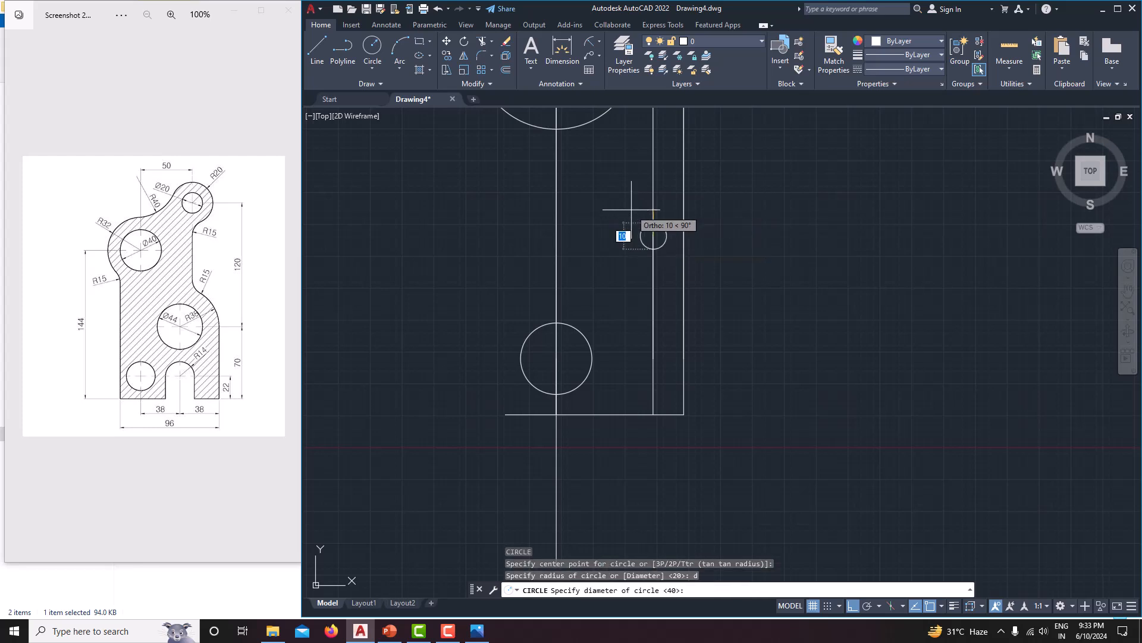
text(44)
key(Return)
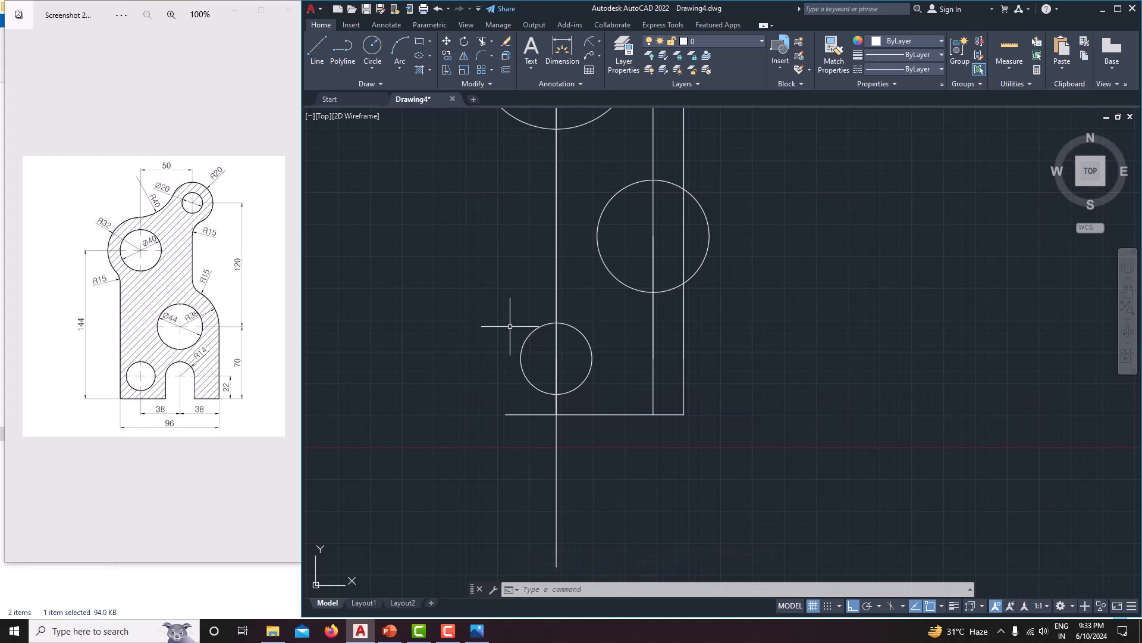
Draw a concentric circle of radius 38 mm around the 44 mm diameter circle
scroll(187, 321, up, 1)
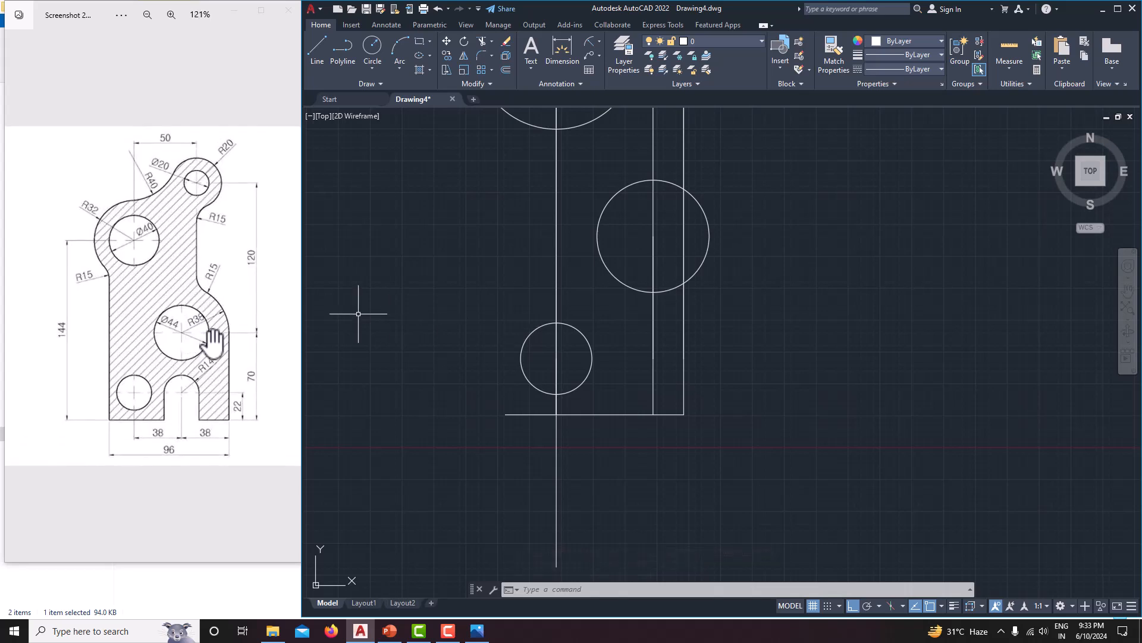
text(c)
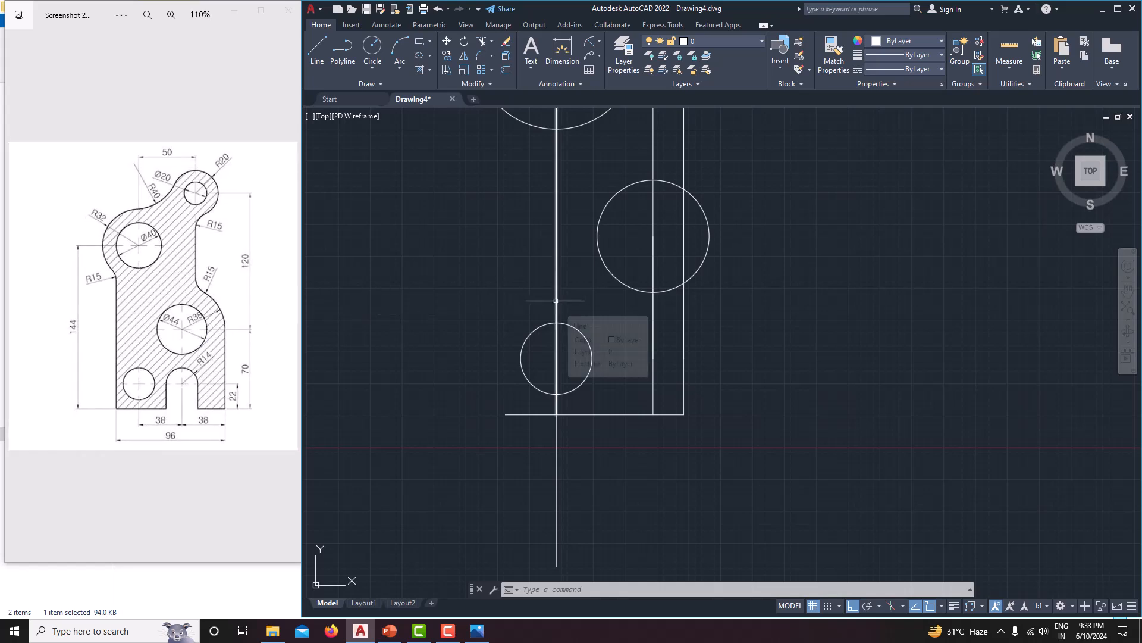
key(Return)
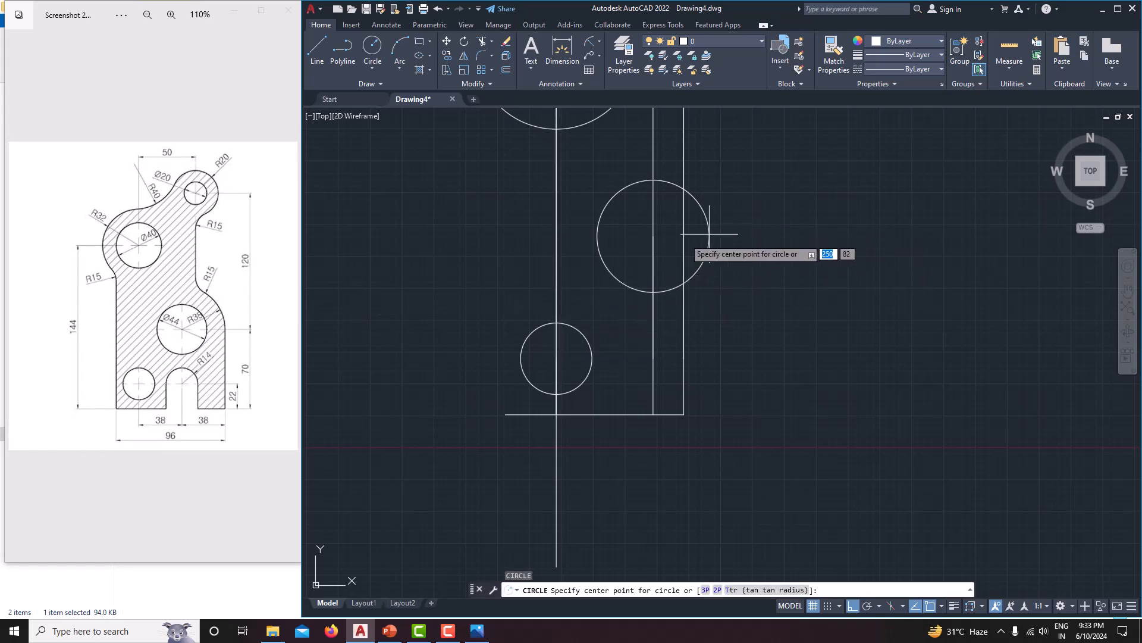
click(653, 236)
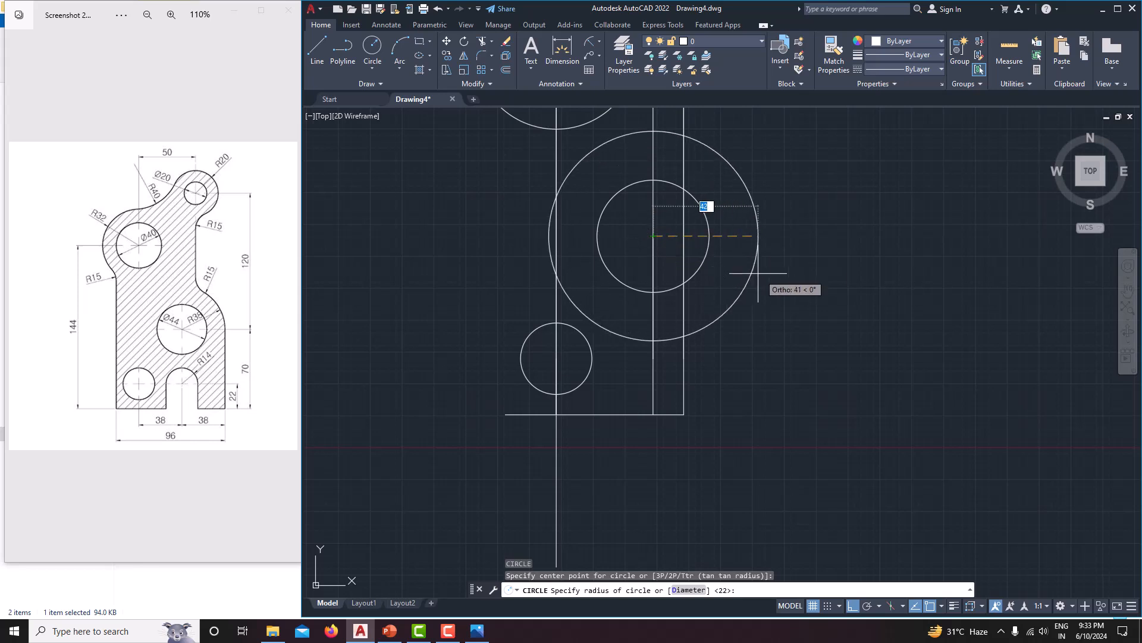
text(38)
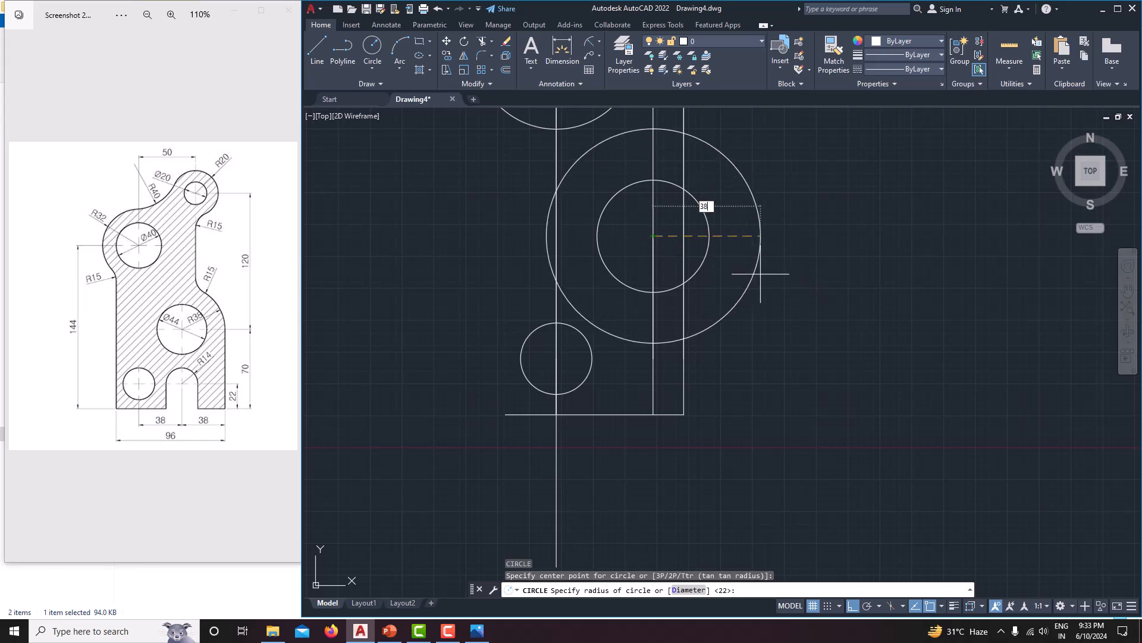
key(Return)
scroll(761, 274, down, 3)
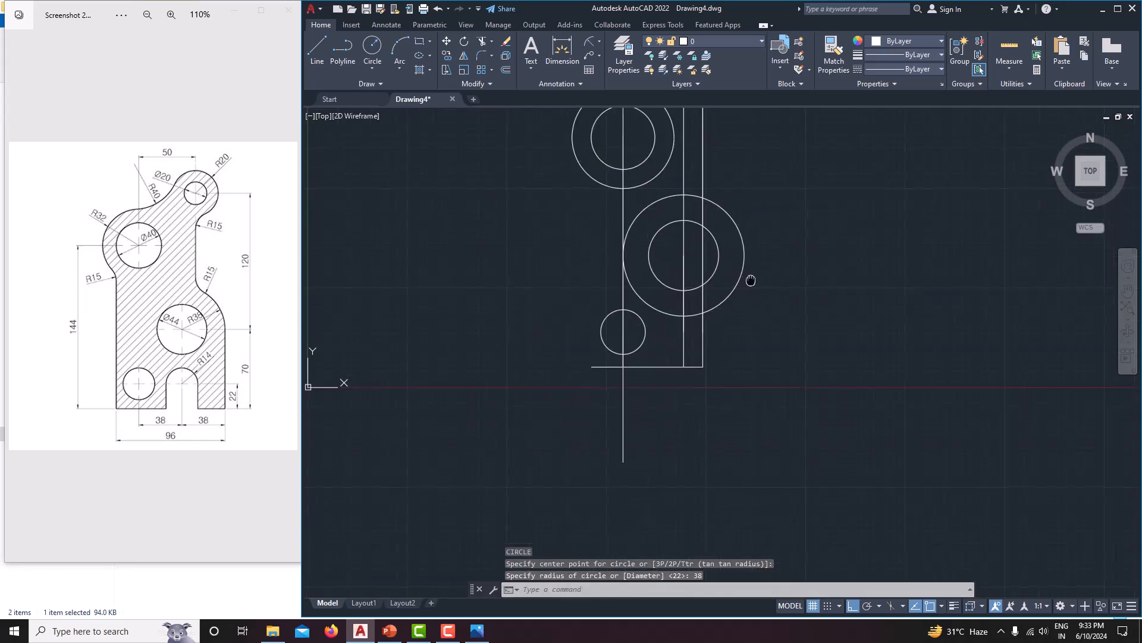
middle_drag(655, 391, 664, 331)
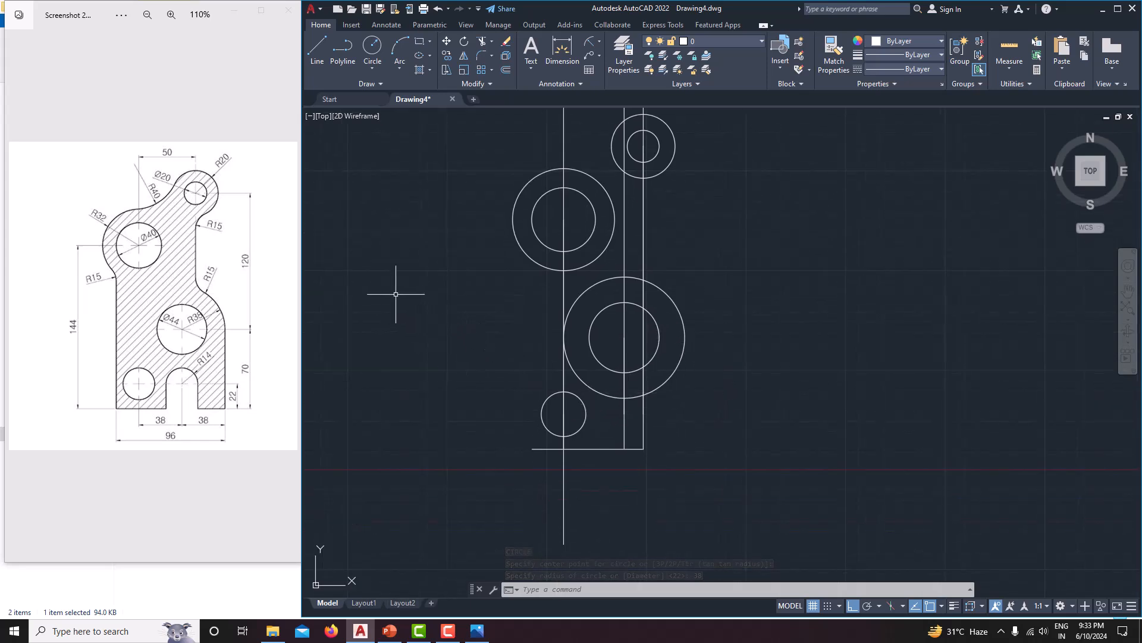
Draw a vertical line from the left end of the base line up into the radius 32 mm circle
key(Return)
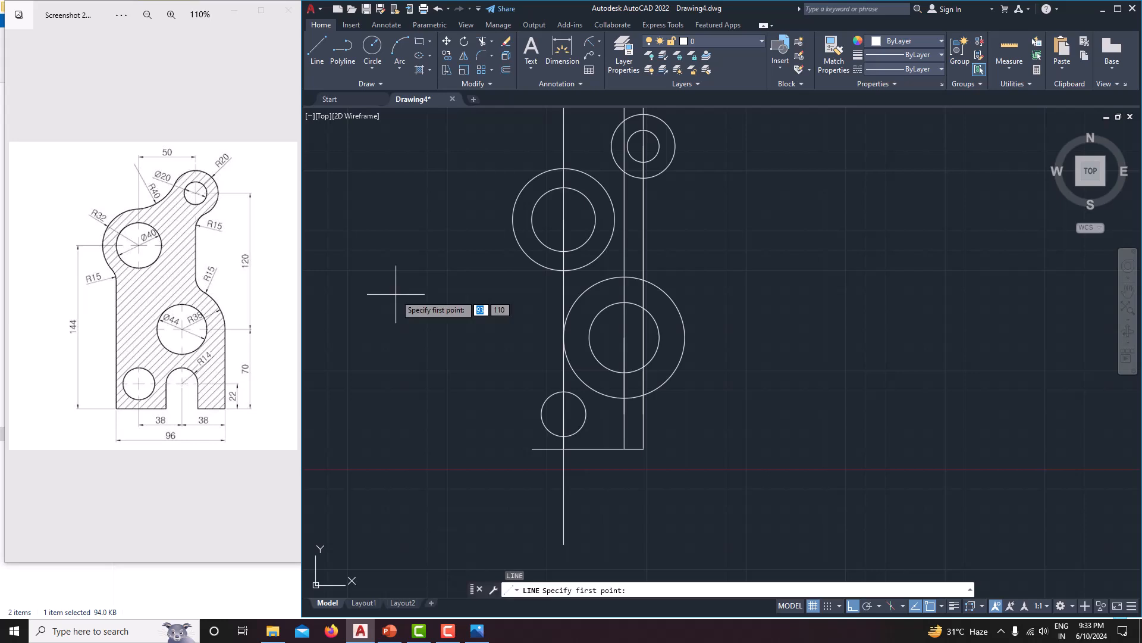
click(532, 448)
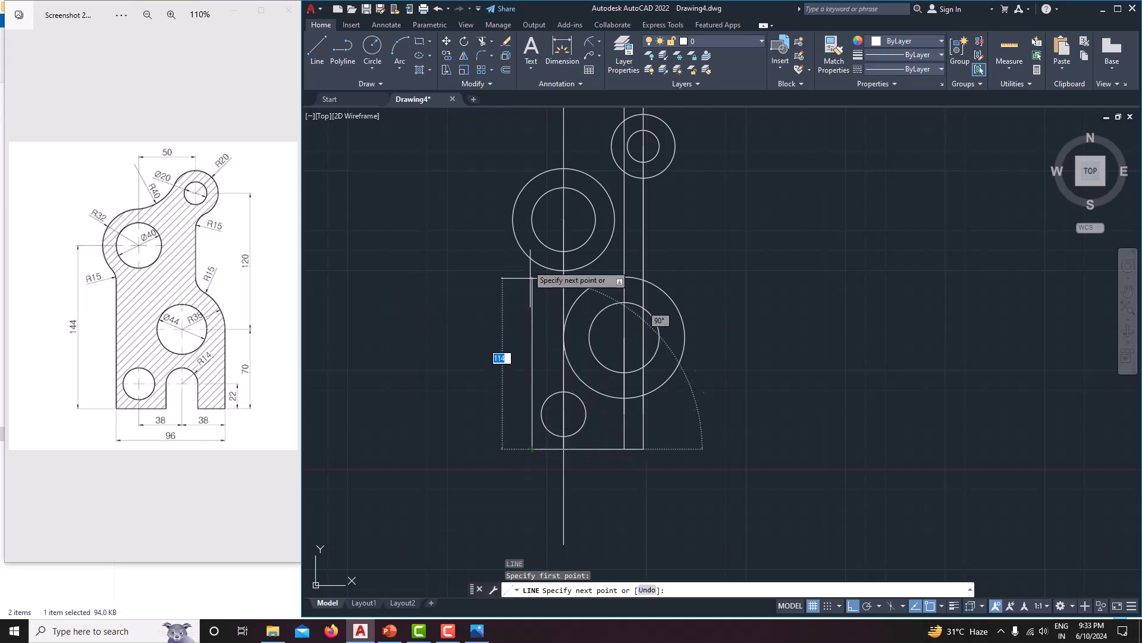
scroll(527, 250, up, 2)
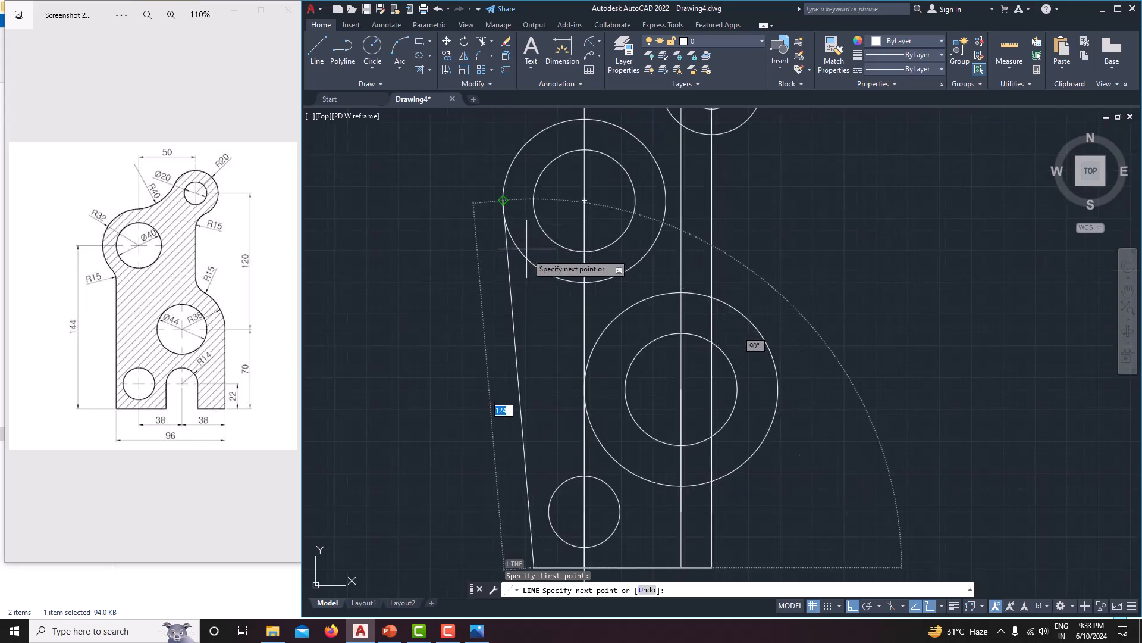
scroll(532, 245, up, 2)
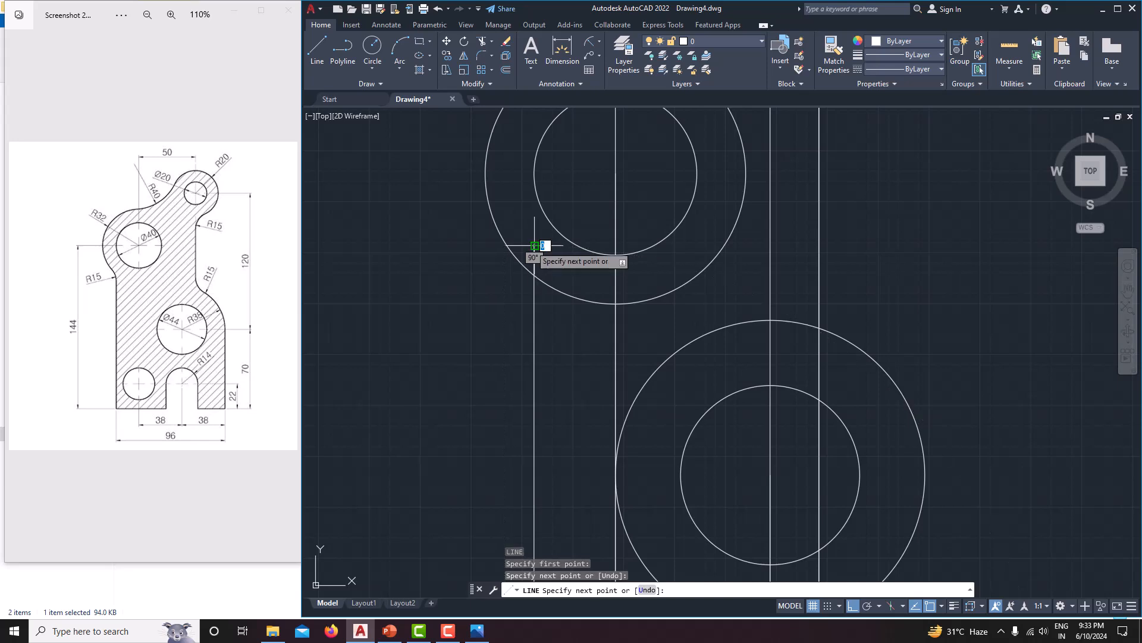
right_click(561, 260)
click(580, 282)
Fillet the left vertical line to the radius 32 mm circle with radius 0, trimming the line at the circle
scroll(536, 387, down, 4)
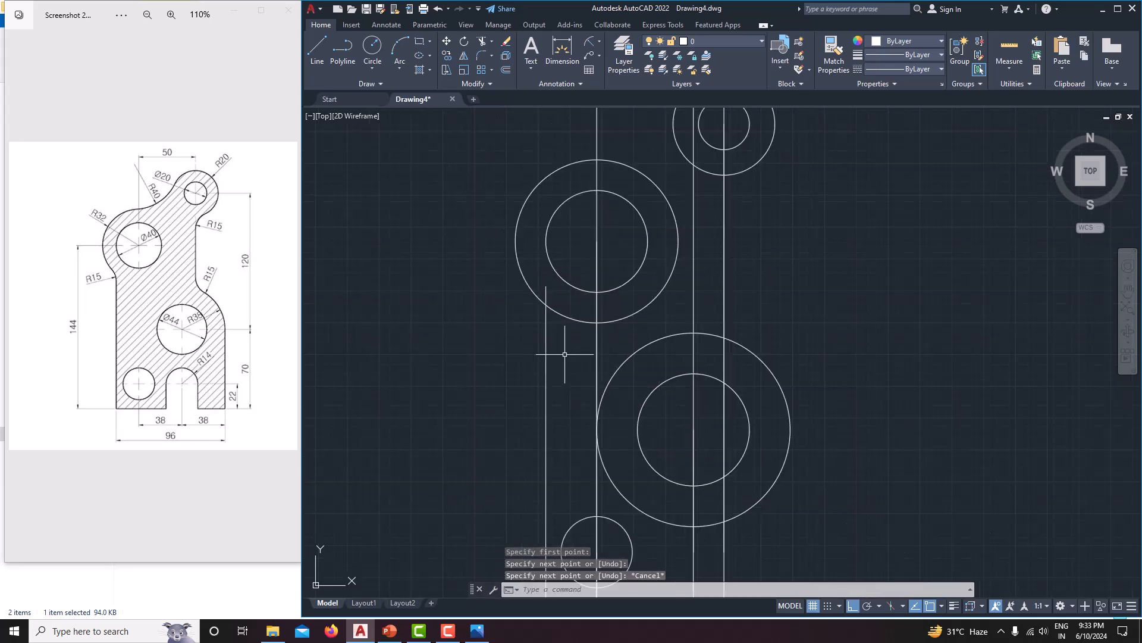
middle_drag(521, 365, 469, 356)
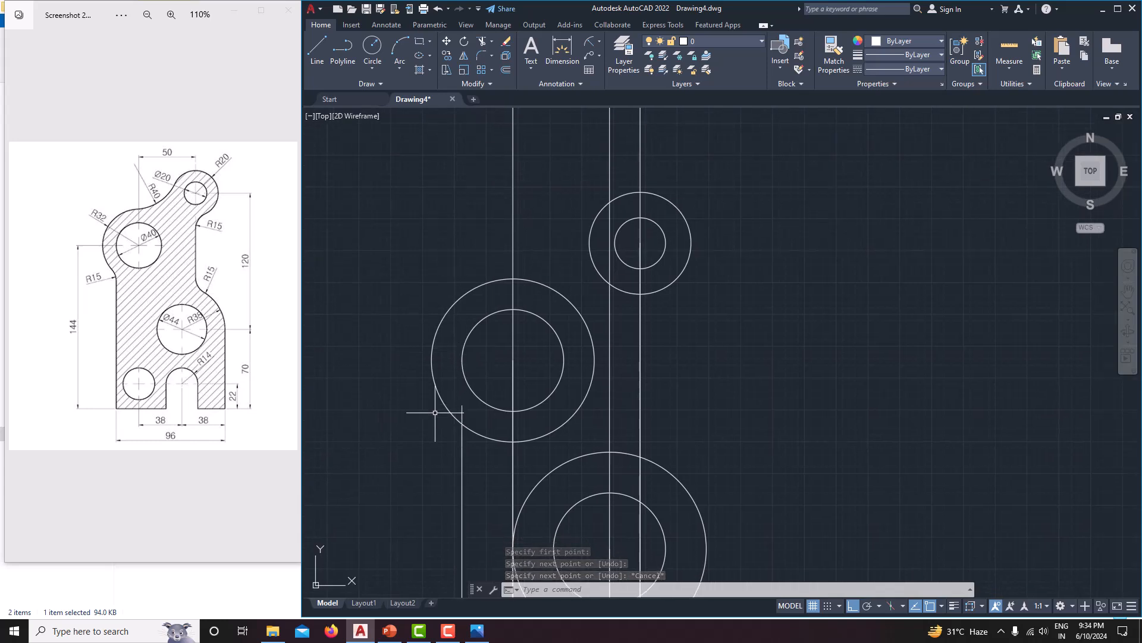
scroll(436, 413, up, 3)
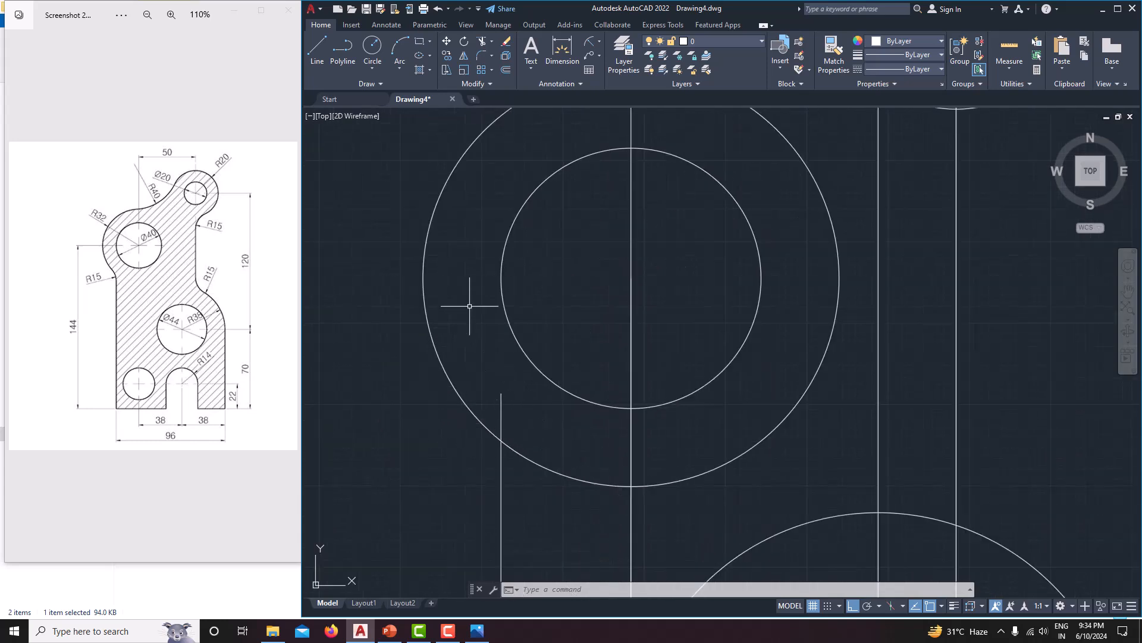
text(F)
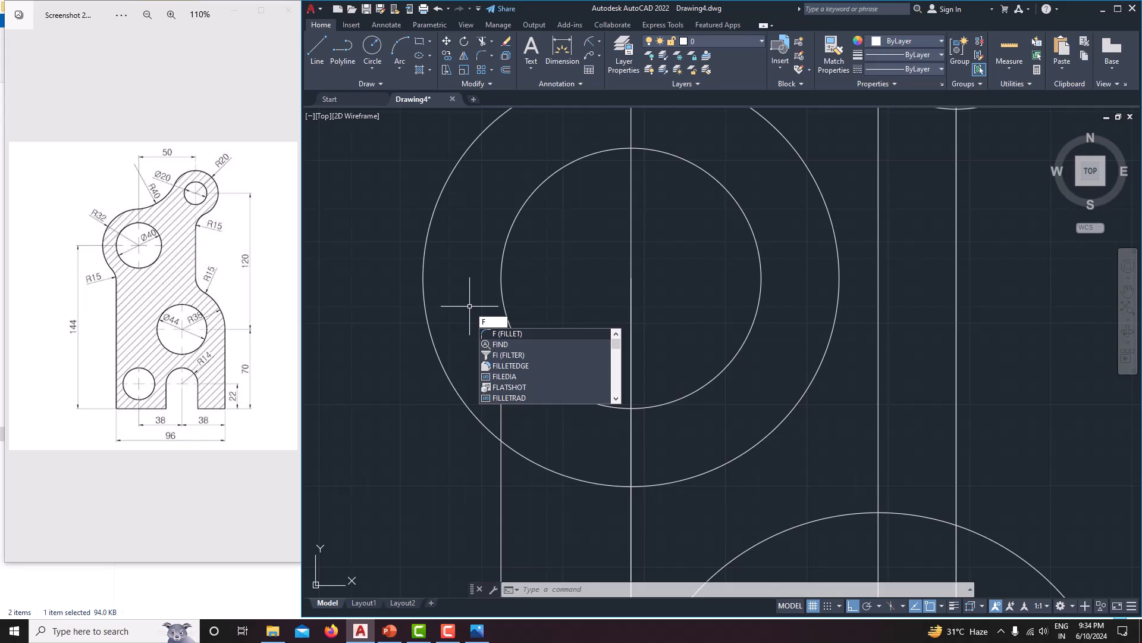
key(Return)
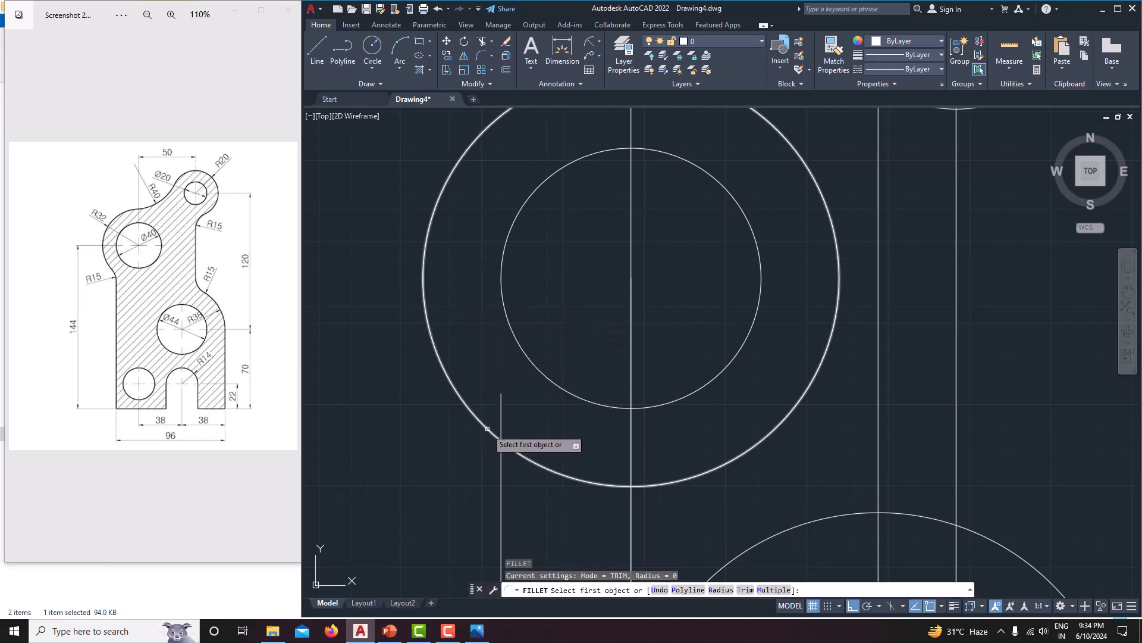
click(501, 453)
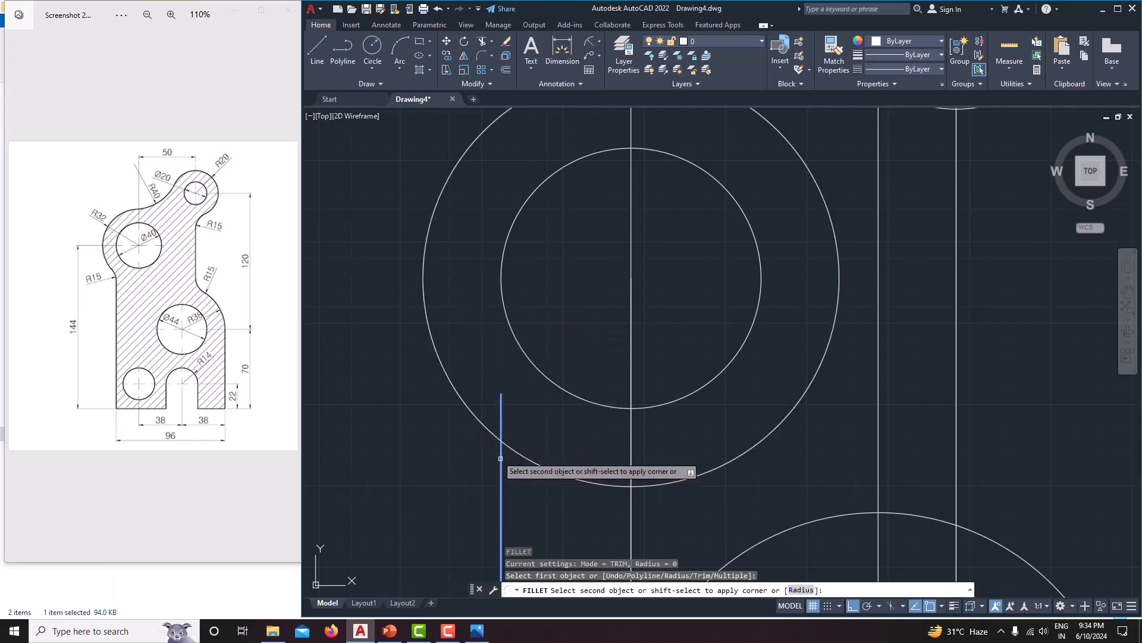
click(481, 423)
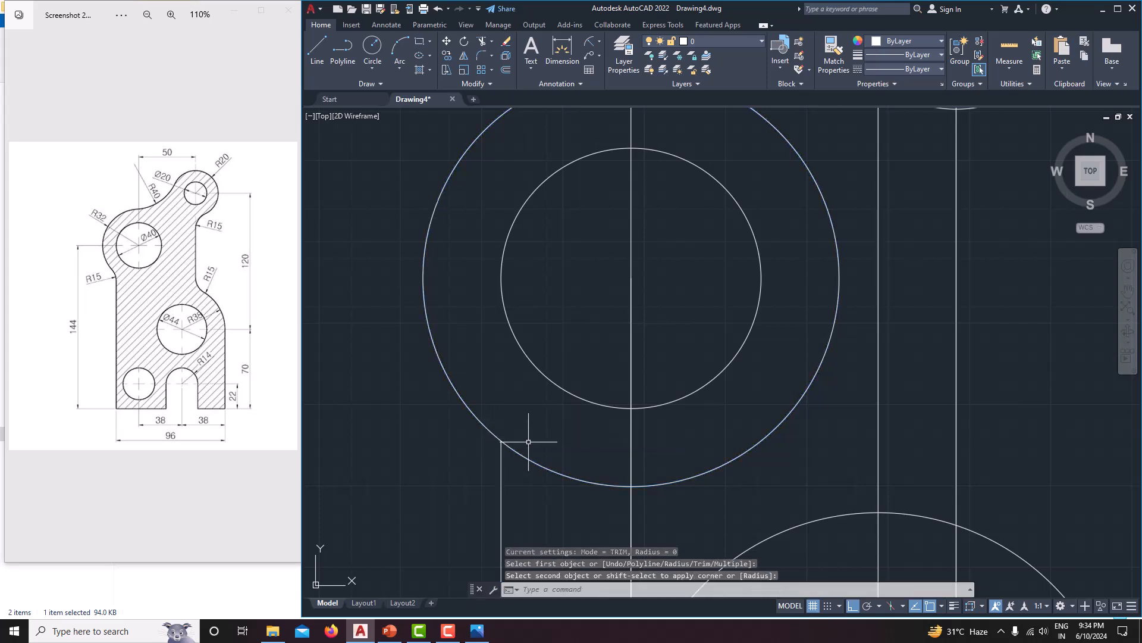
Try to fillet the left vertical line and the radius 32 mm circle a second time
scroll(527, 410, up, 3)
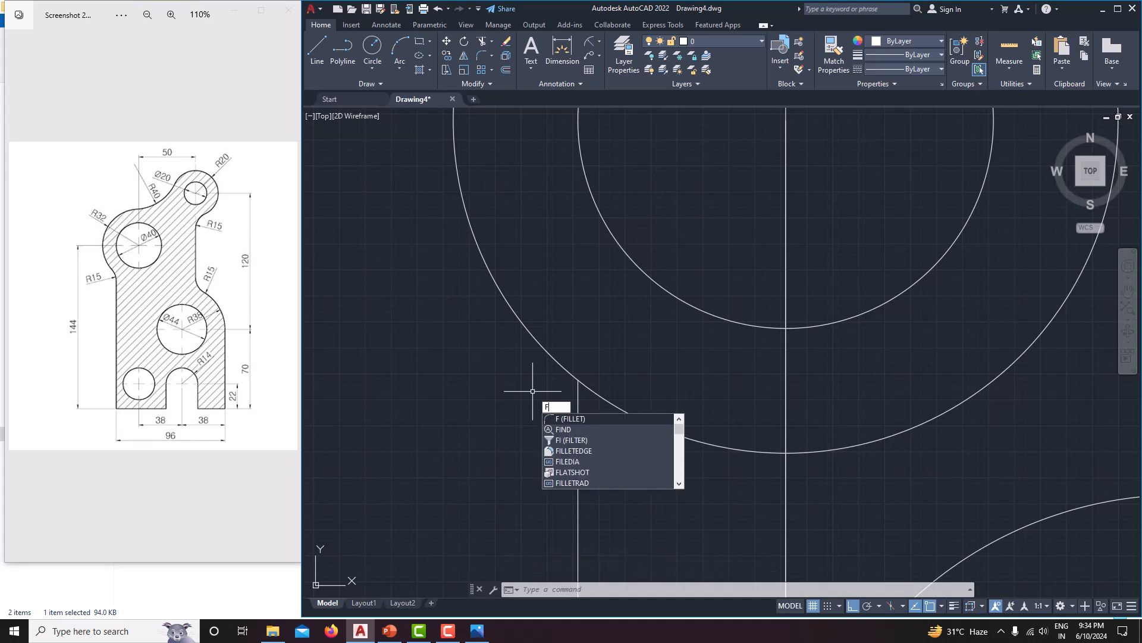
key(Return)
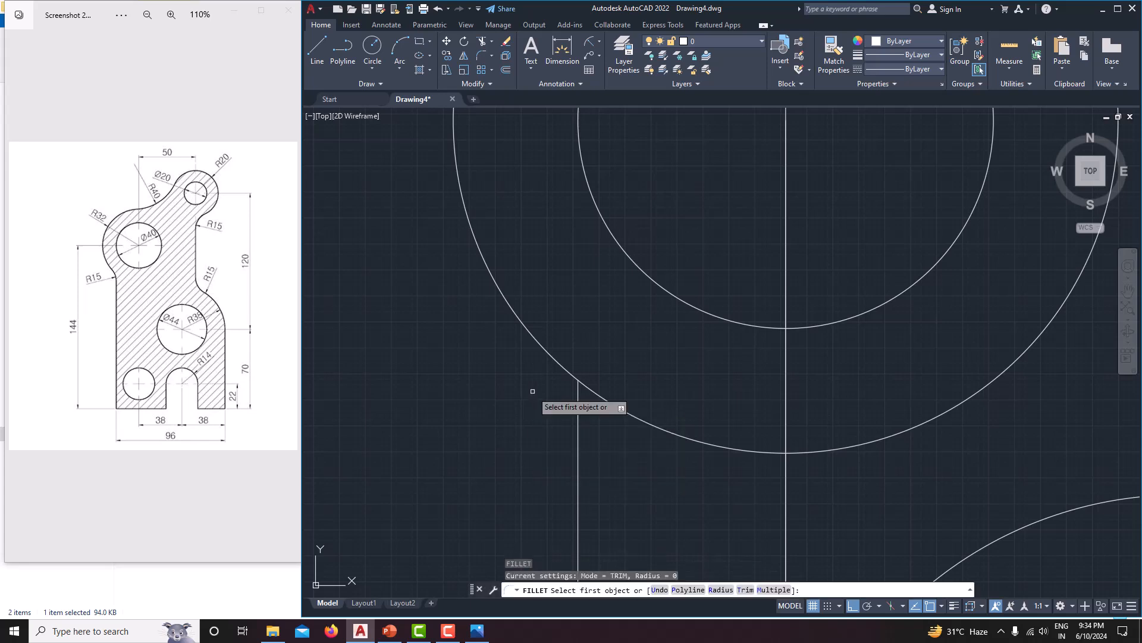
click(578, 394)
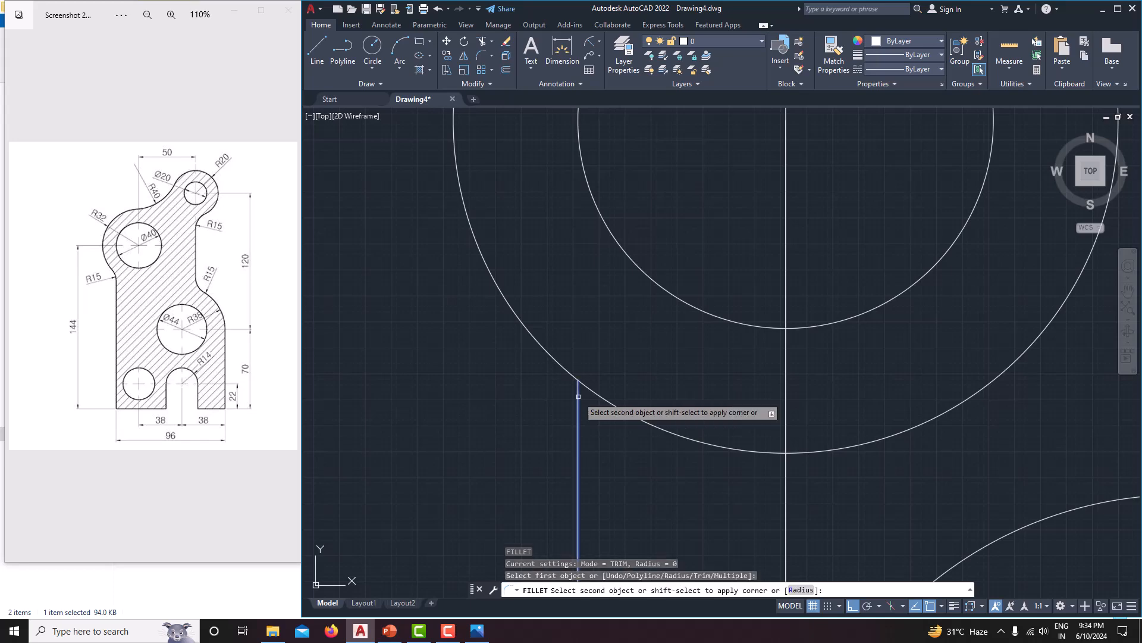
click(567, 368)
Draw a radius 40 mm circle tangent to the tops of the radius 32 mm and radius 20 mm circles using Tan, Tan, Radius
scroll(627, 350, down, 5)
scroll(565, 363, up, 5)
scroll(601, 361, up, 2)
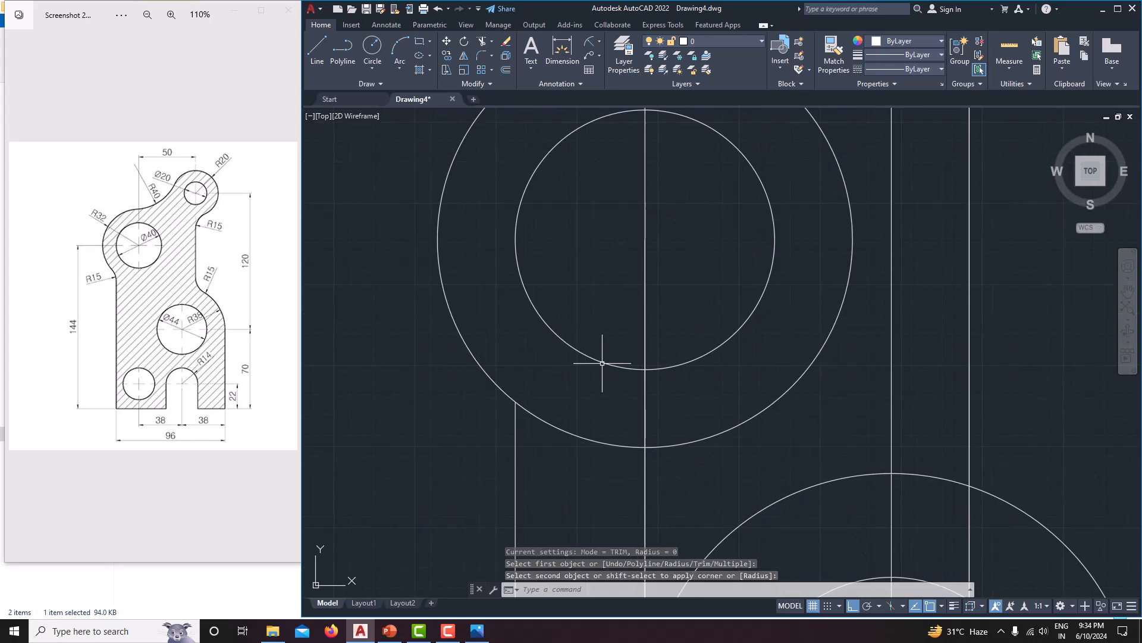
mouse_move(609, 323)
middle_down()
mouse_move(530, 357)
mouse_move(523, 379)
middle_up()
scroll(576, 334, down, 2)
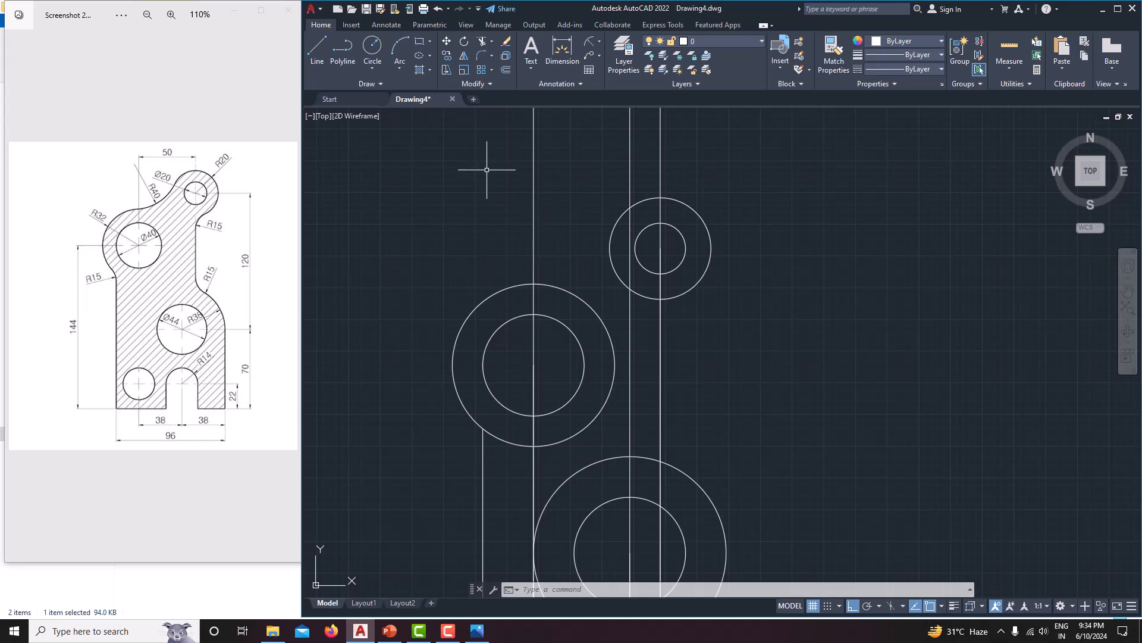
click(371, 68)
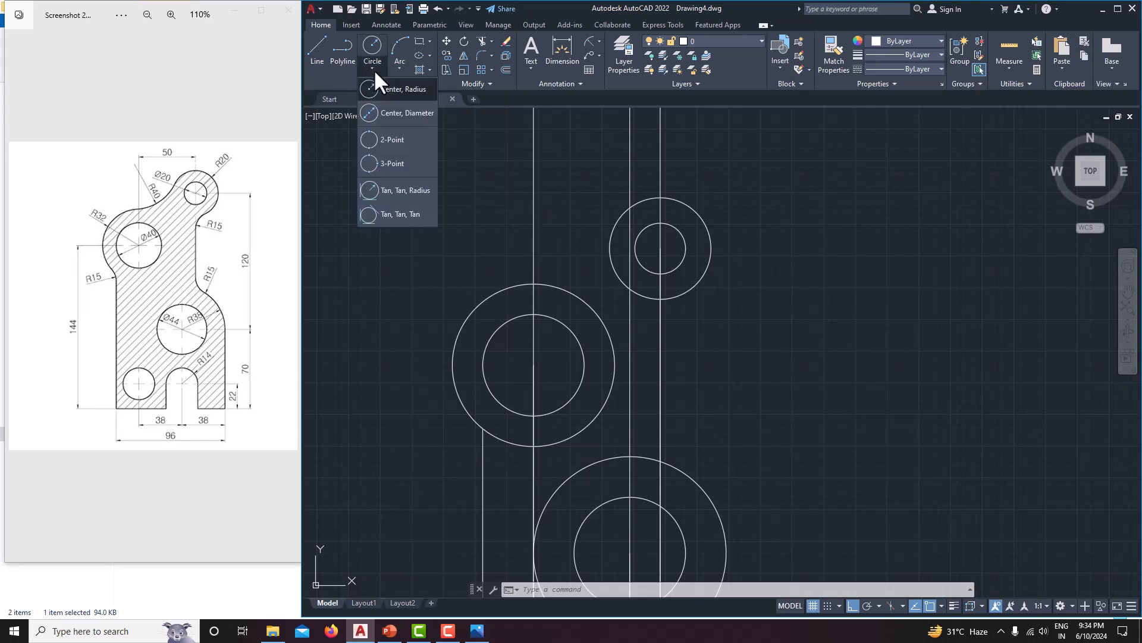
click(390, 194)
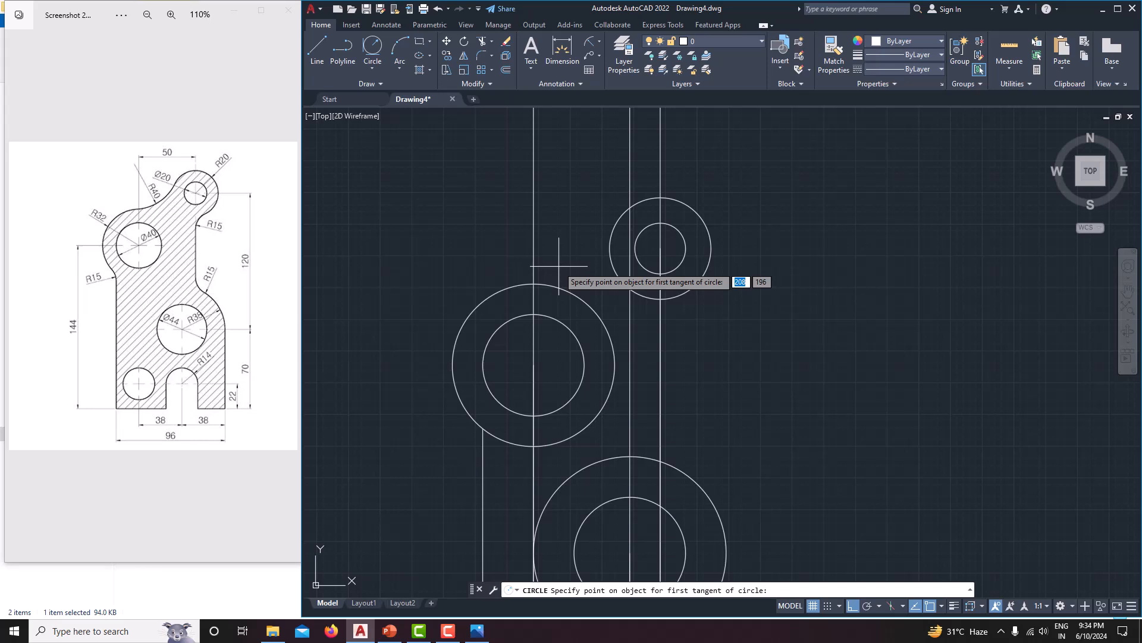
click(539, 284)
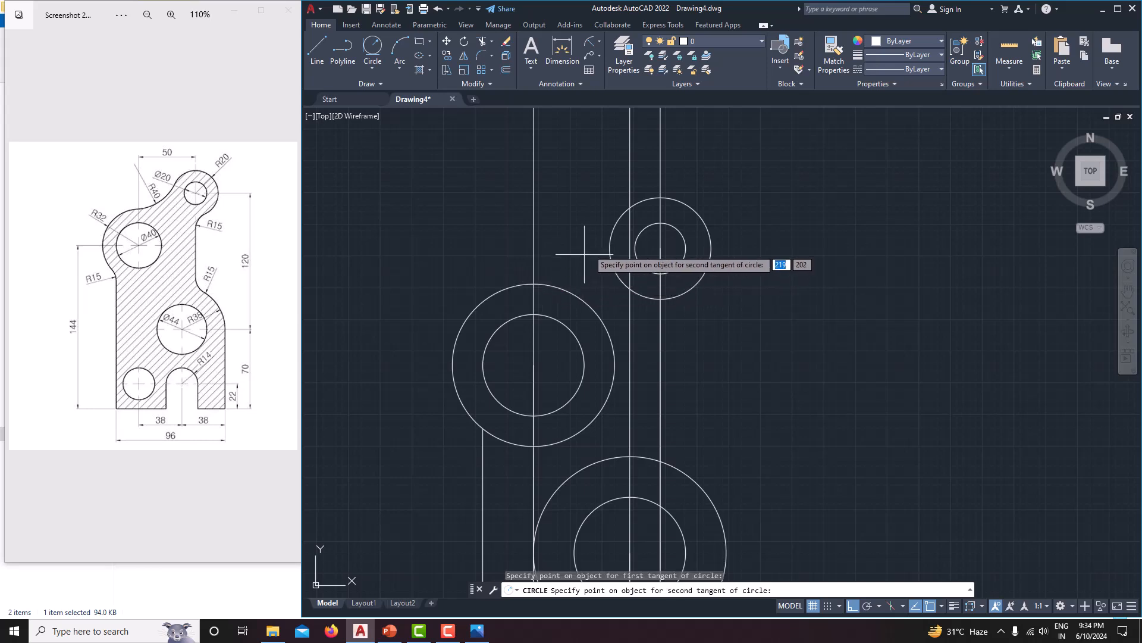
click(613, 229)
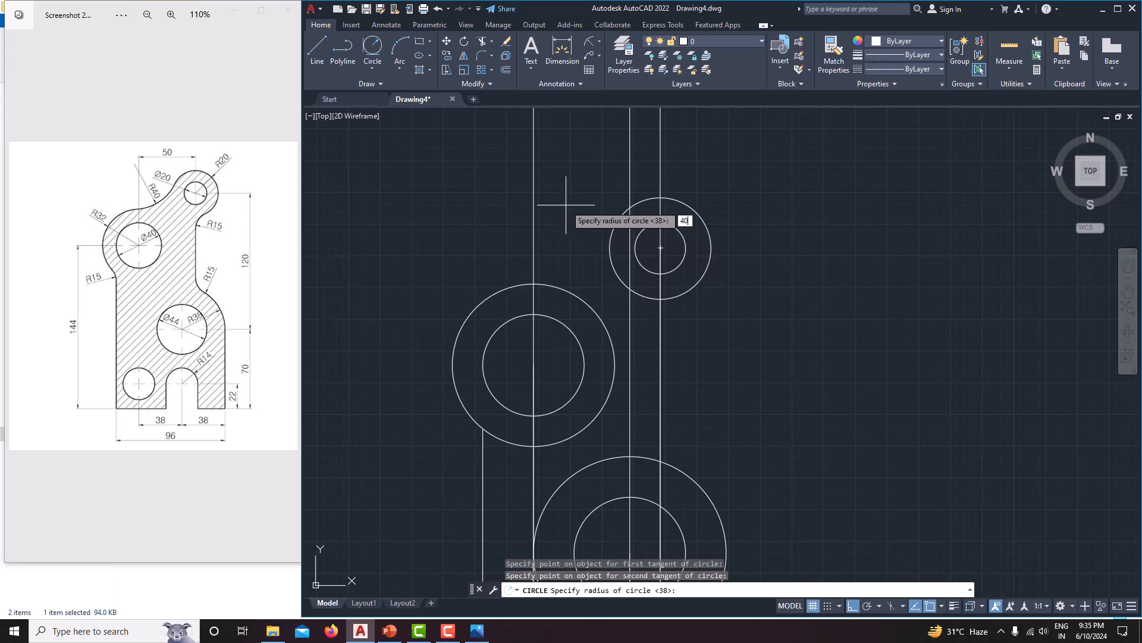
text(40)
key(Return)
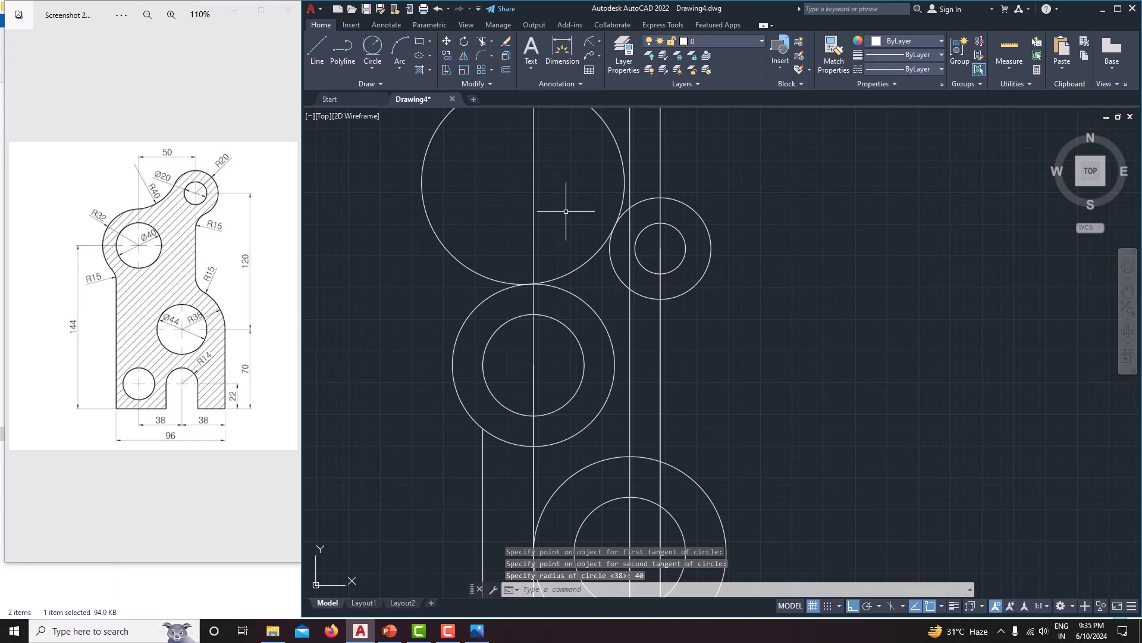
Delete the two overlapping vertical construction lines running through the centre of the 40 mm diameter circle
scroll(552, 325, down, 3)
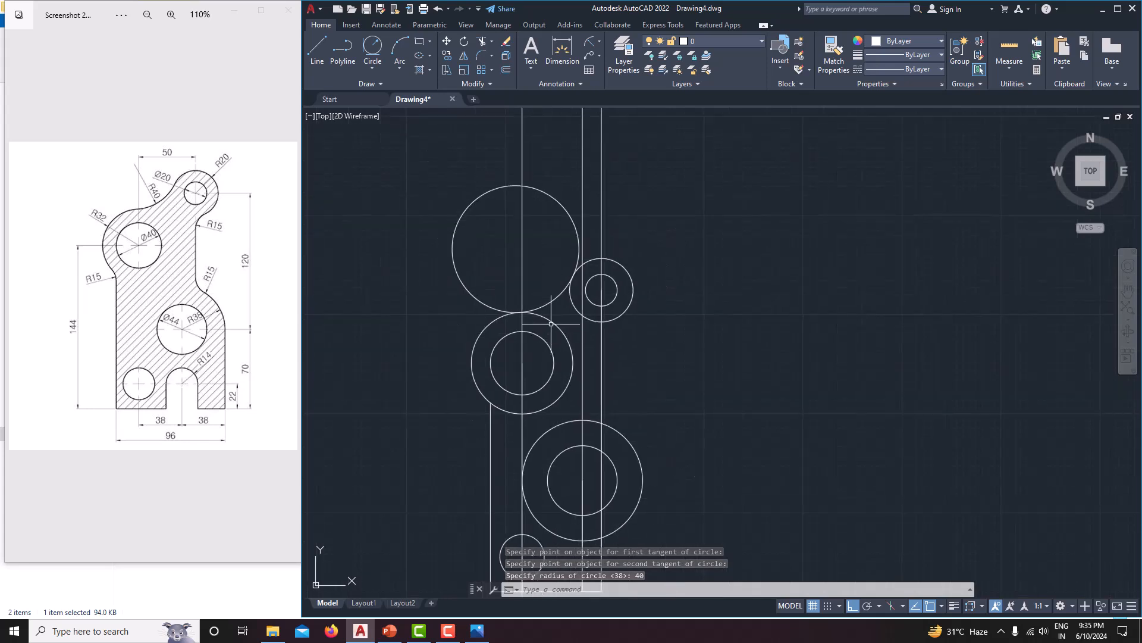
middle_drag(551, 325, 553, 257)
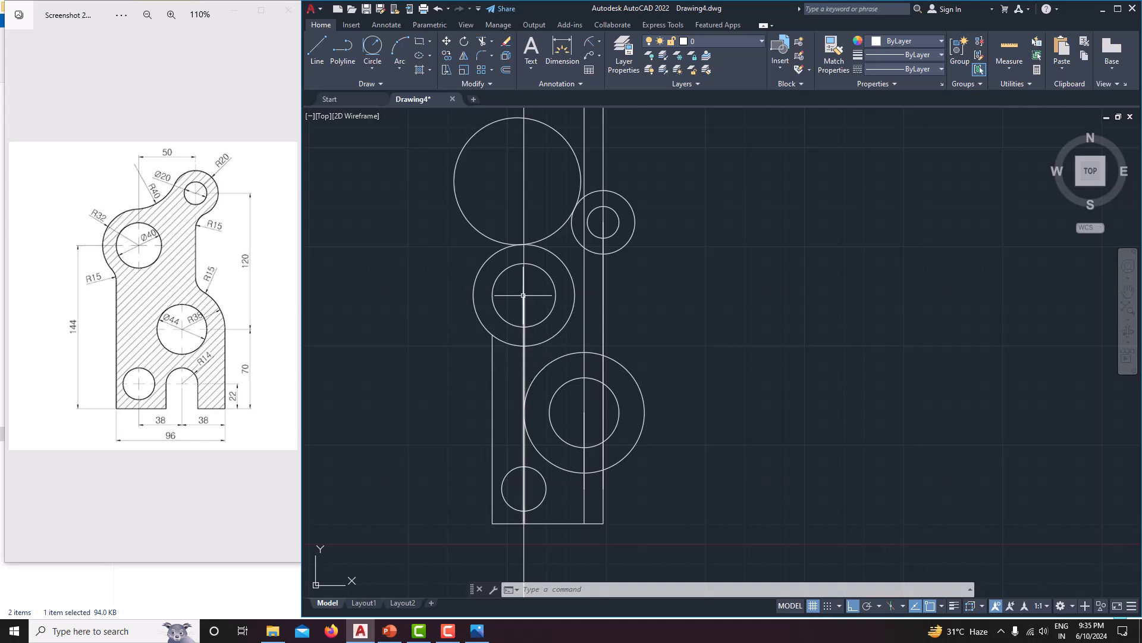
scroll(523, 295, up, 4)
mouse_move(595, 363)
middle_down()
mouse_move(581, 400)
mouse_move(563, 369)
mouse_move(485, 351)
middle_up()
scroll(564, 367, down, 2)
scroll(555, 342, down, 2)
scroll(537, 276, up, 2)
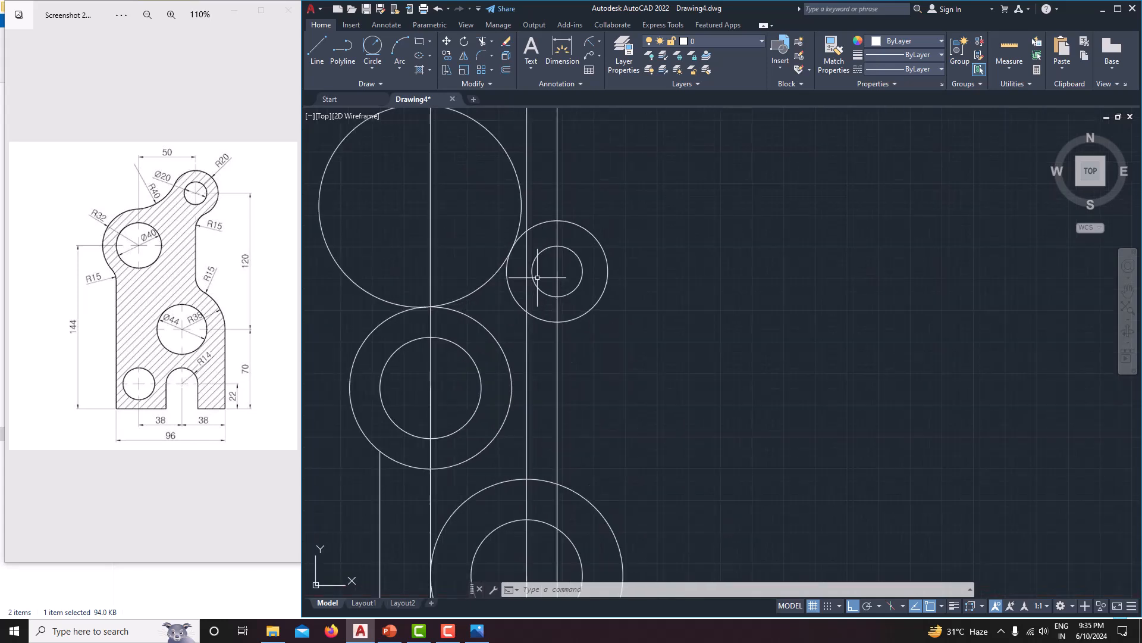
click(432, 322)
key(Delete)
click(430, 394)
key(Delete)
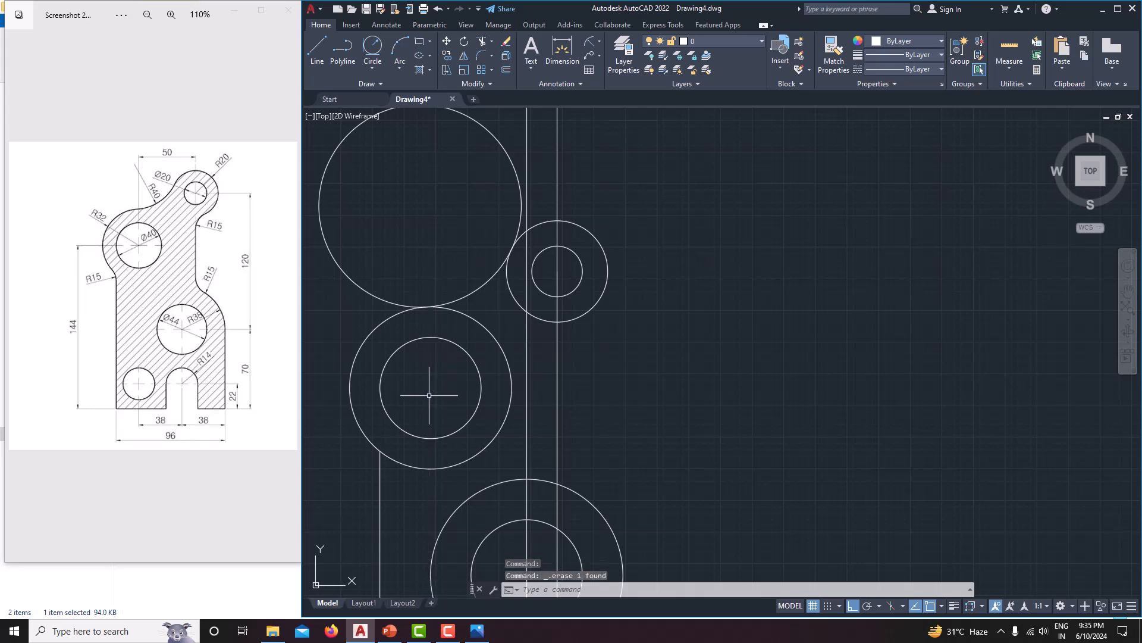
scroll(438, 398, down, 2)
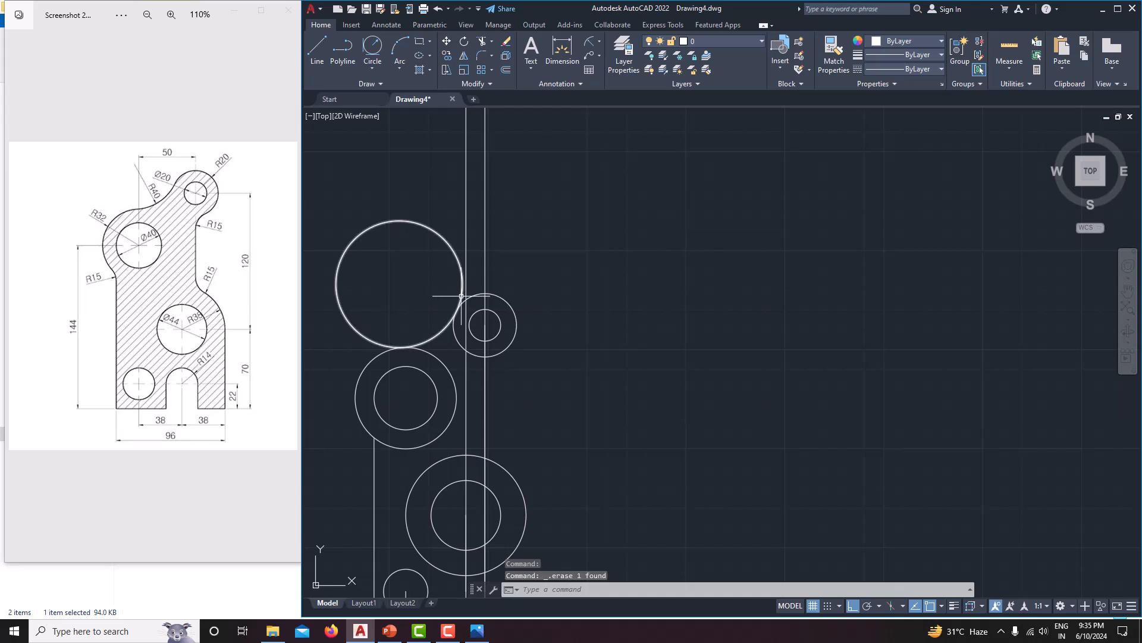
scroll(461, 296, up, 2)
middle_drag(482, 311, 542, 350)
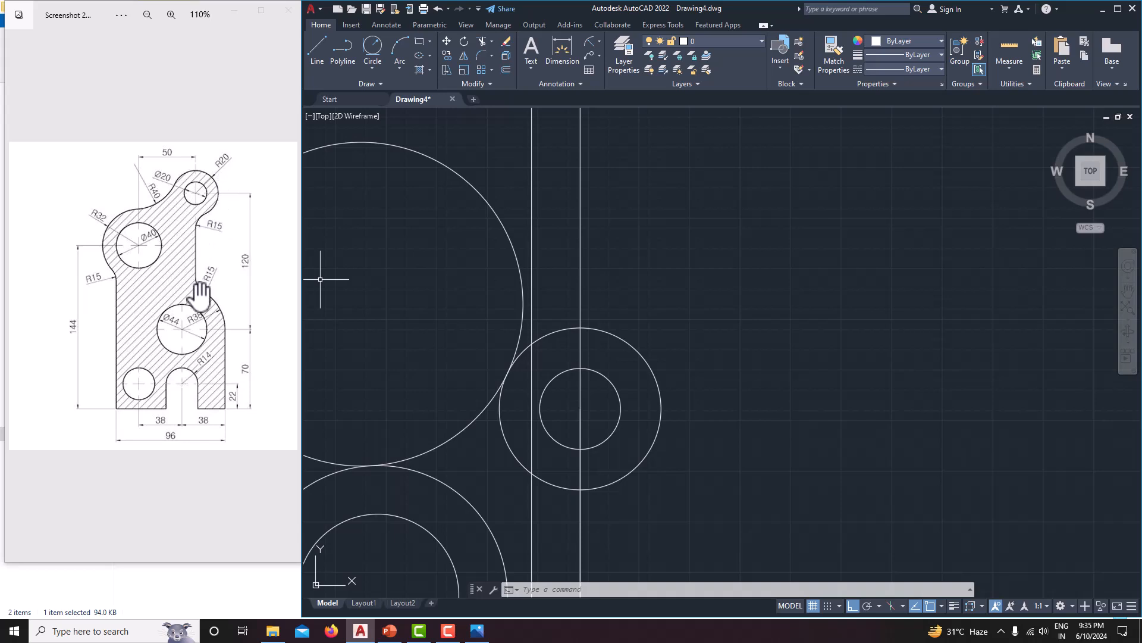
scroll(621, 369, down, 1)
scroll(621, 383, down, 2)
middle_drag(621, 390, 562, 248)
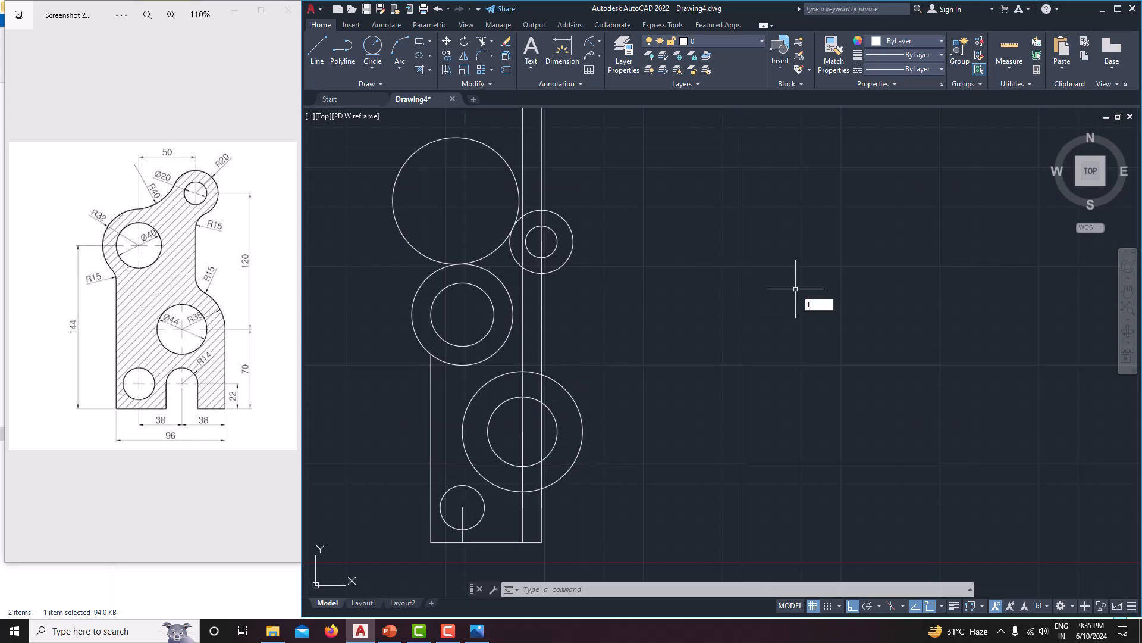
Draw lines from the right quadrant of the radius 38 mm circle straight down to base level and across to the base line's end
key(Return)
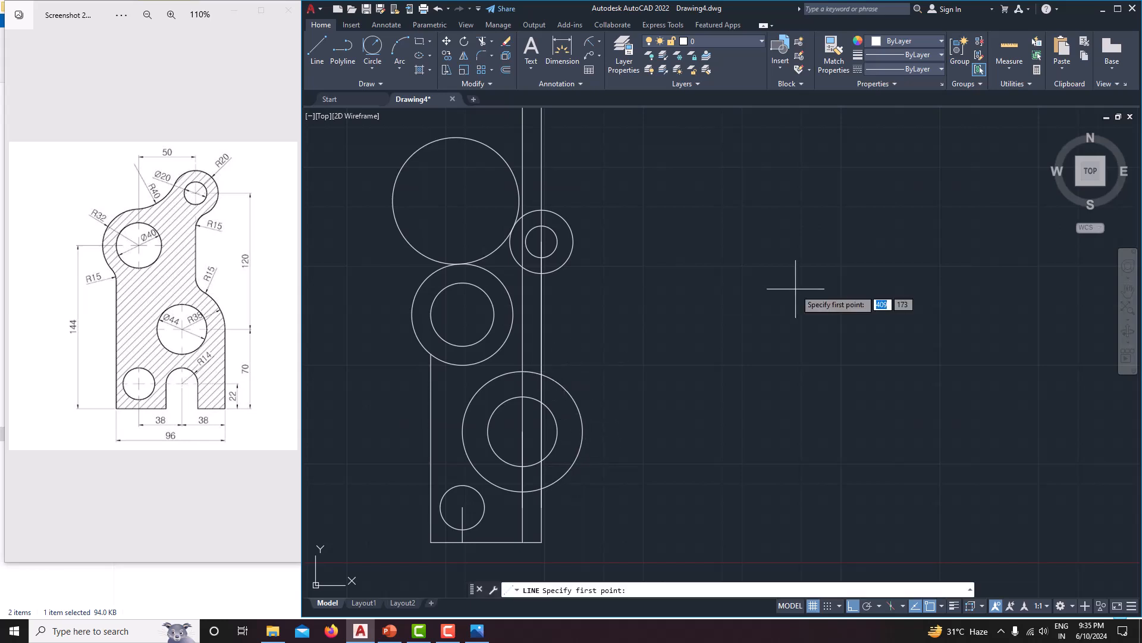
click(582, 431)
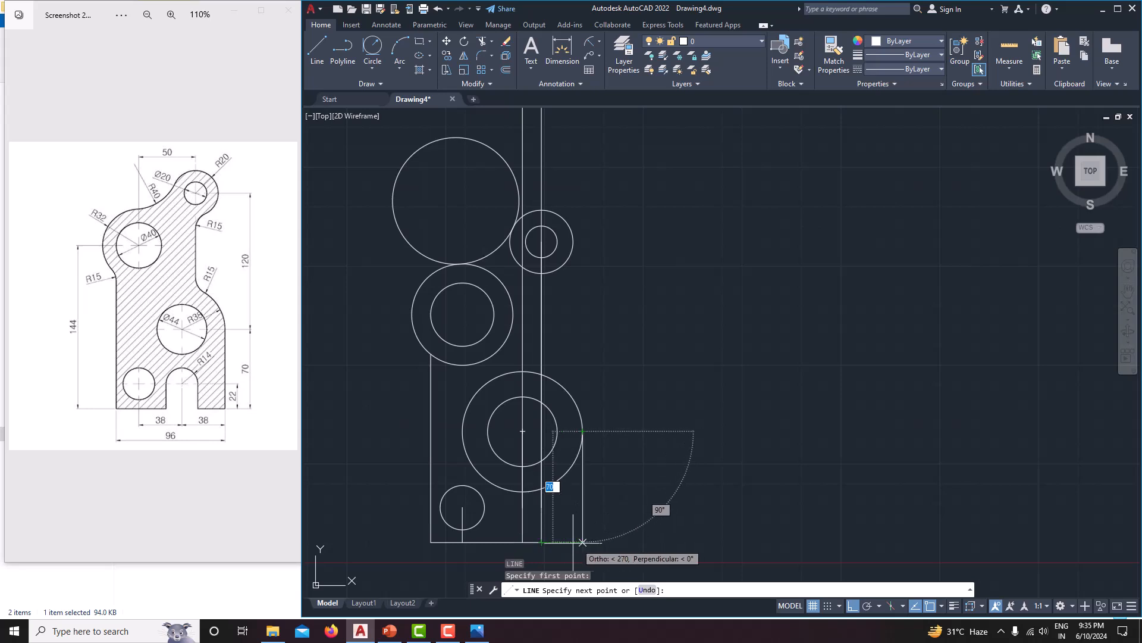
click(583, 542)
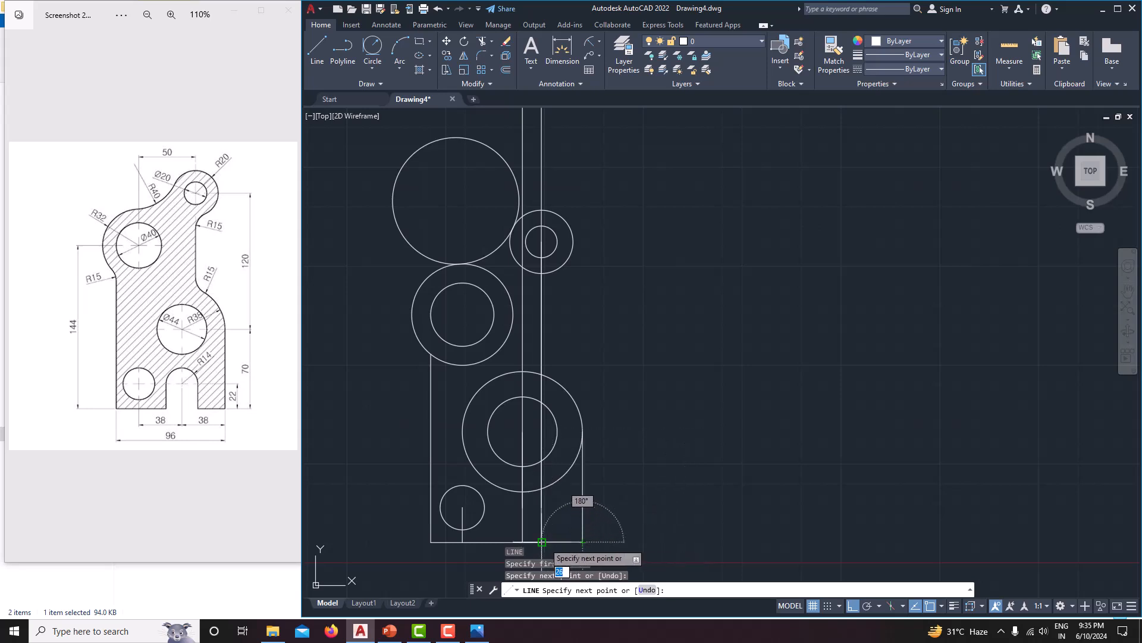
click(542, 542)
middle_drag(670, 370, 694, 237)
right_click(700, 240)
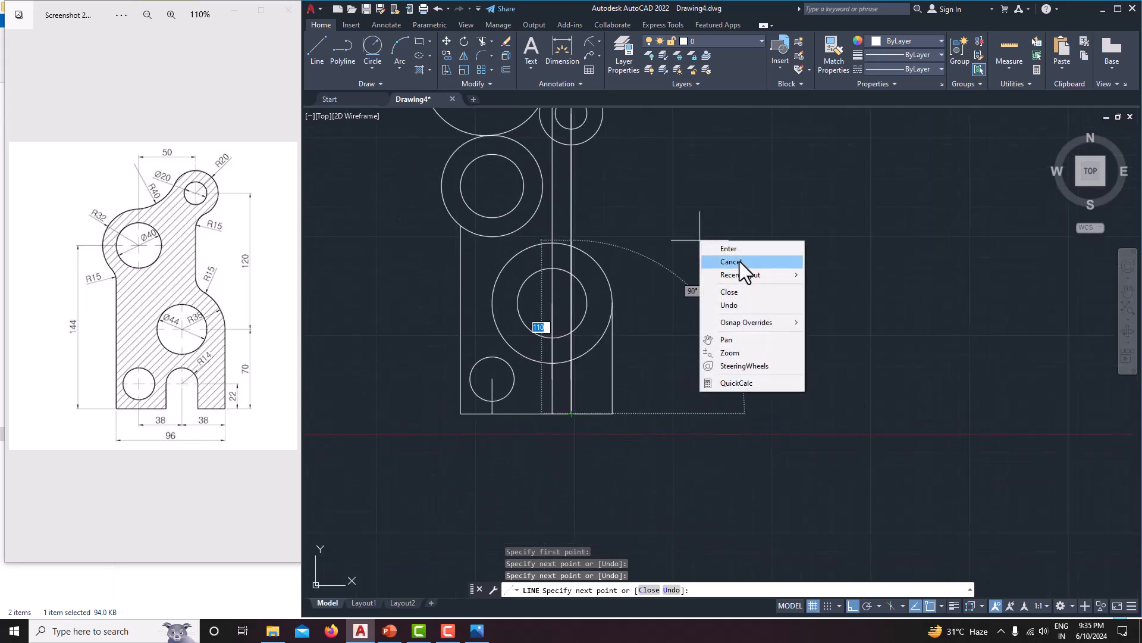
click(739, 262)
scroll(566, 434, up, 3)
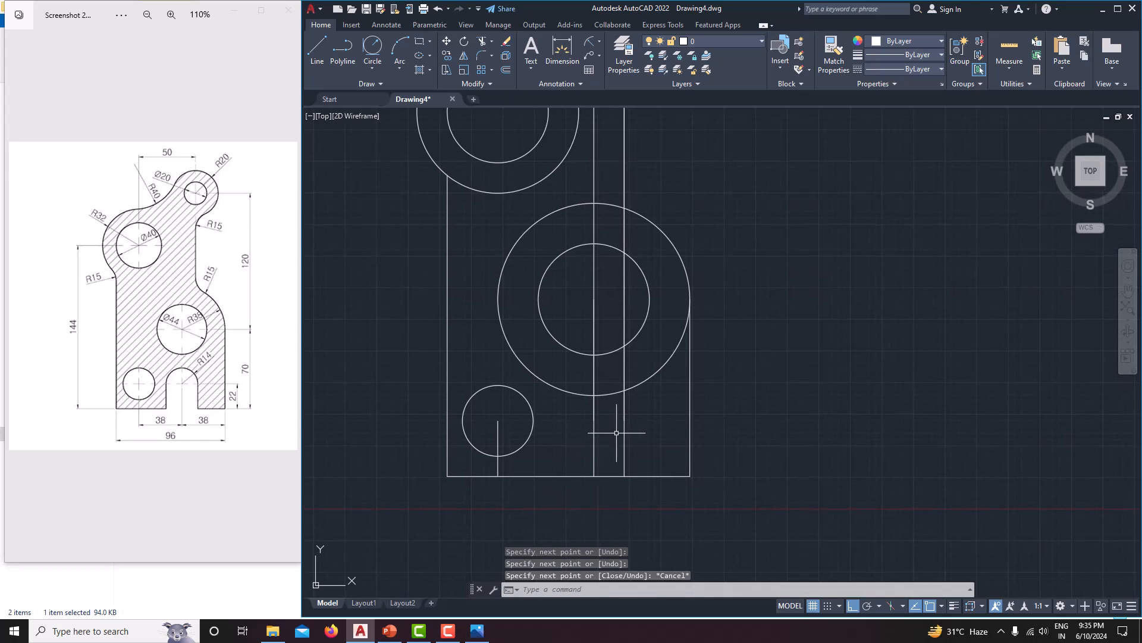
scroll(612, 459, up, 4)
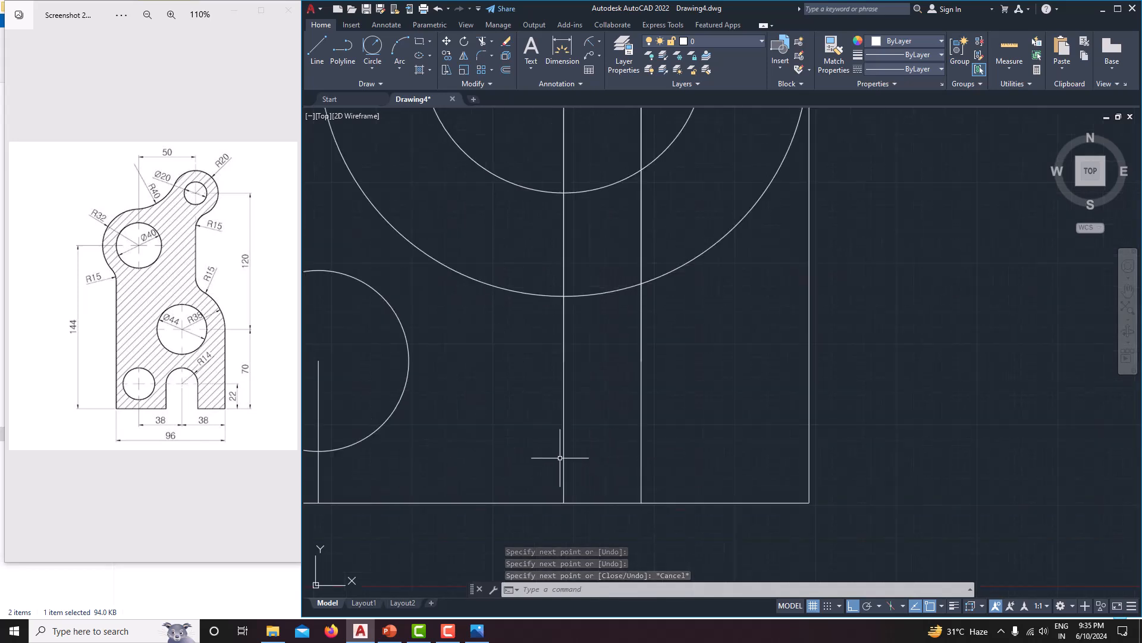
scroll(642, 471, down, 4)
middle_drag(643, 471, 677, 490)
scroll(668, 461, up, 4)
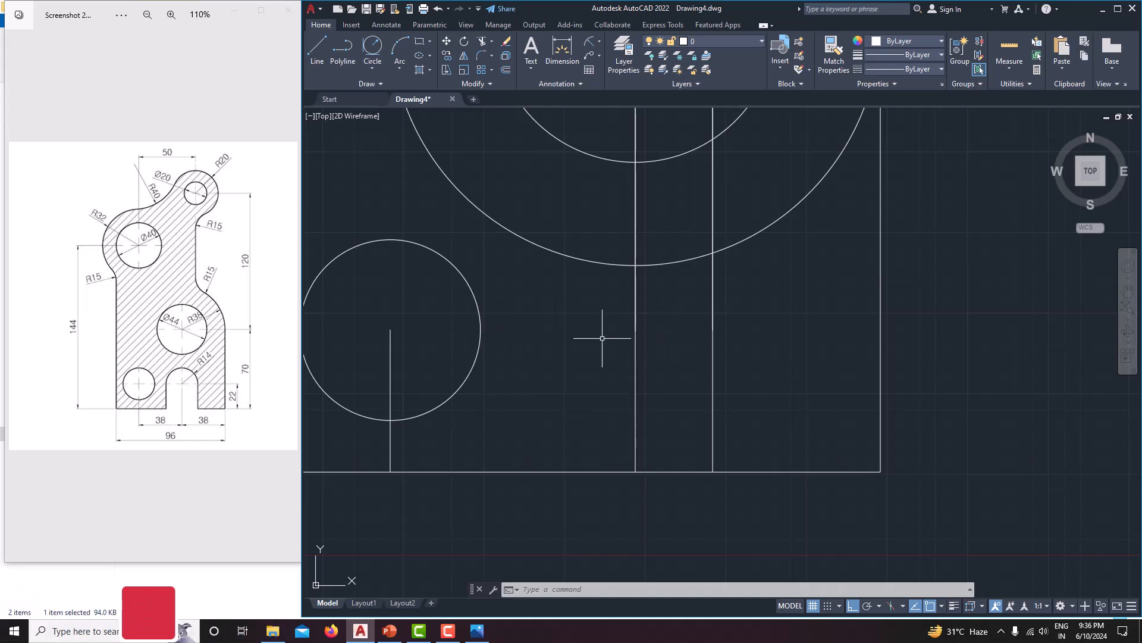
scroll(602, 338, down, 3)
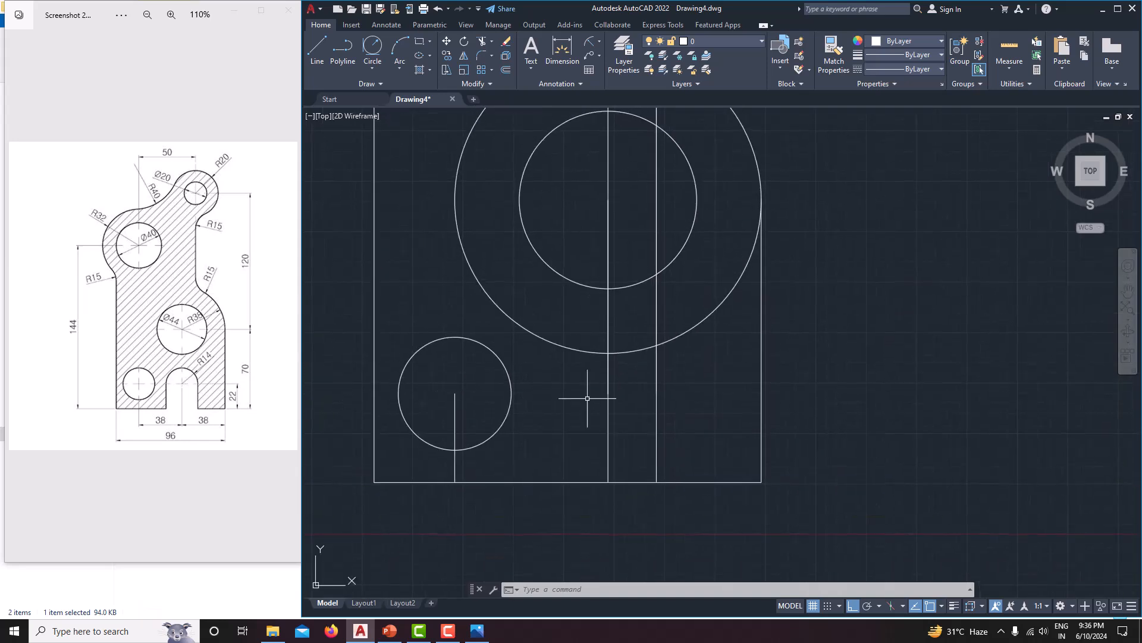
key(Return)
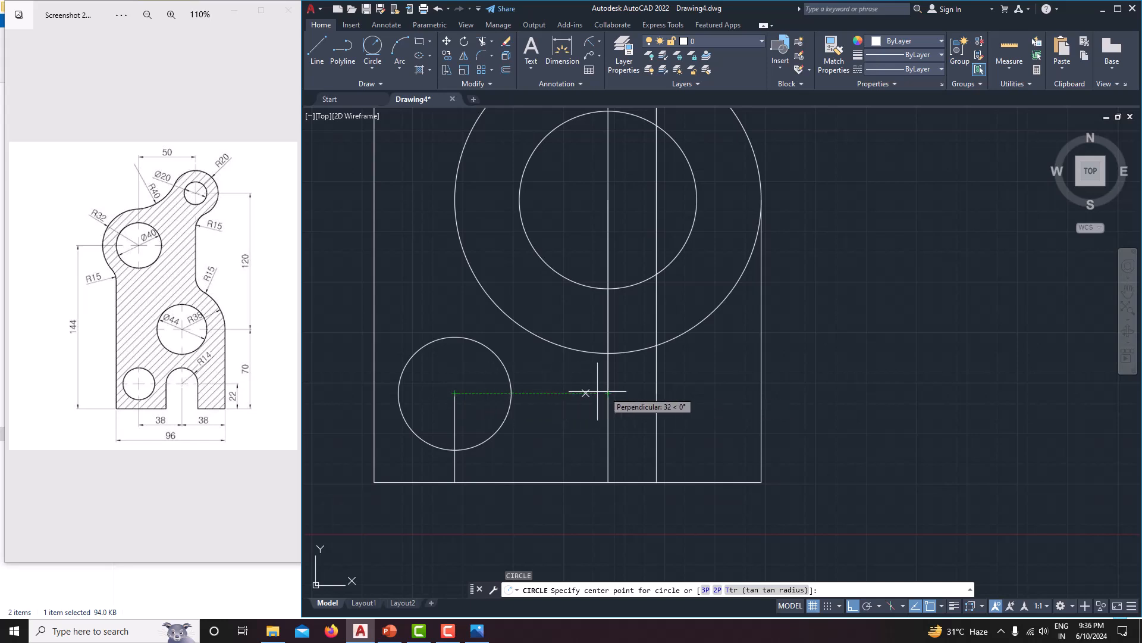
key(Escape)
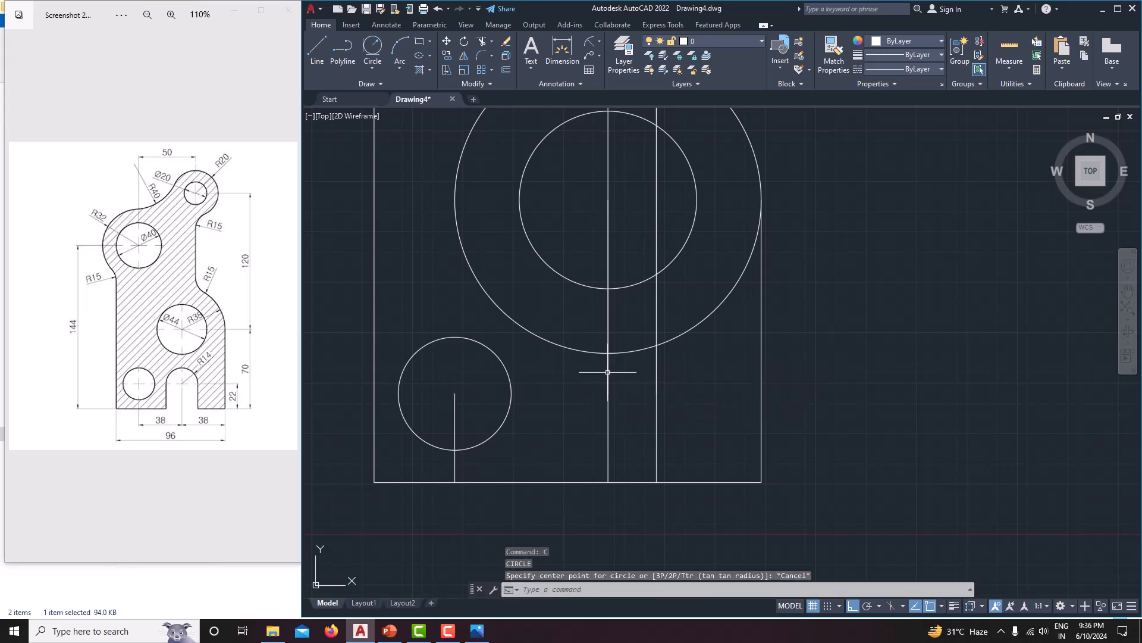
Delete the overlapping lower vertical line through the 44 mm hole's centre and stretch the remaining centre line down to the base
click(608, 373)
key(Delete)
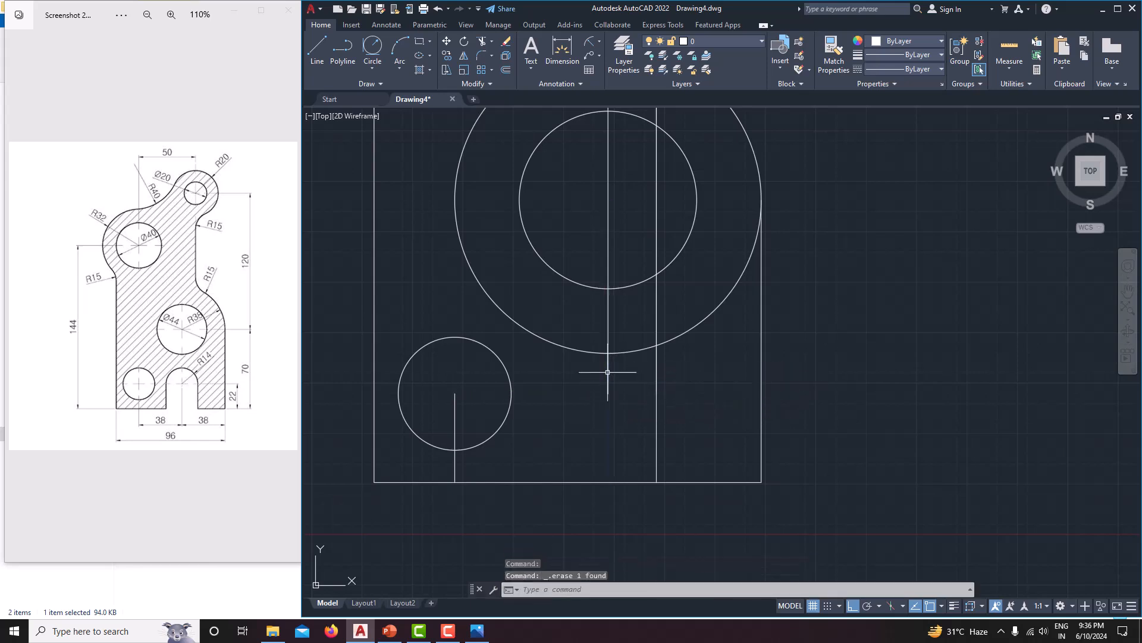
click(608, 372)
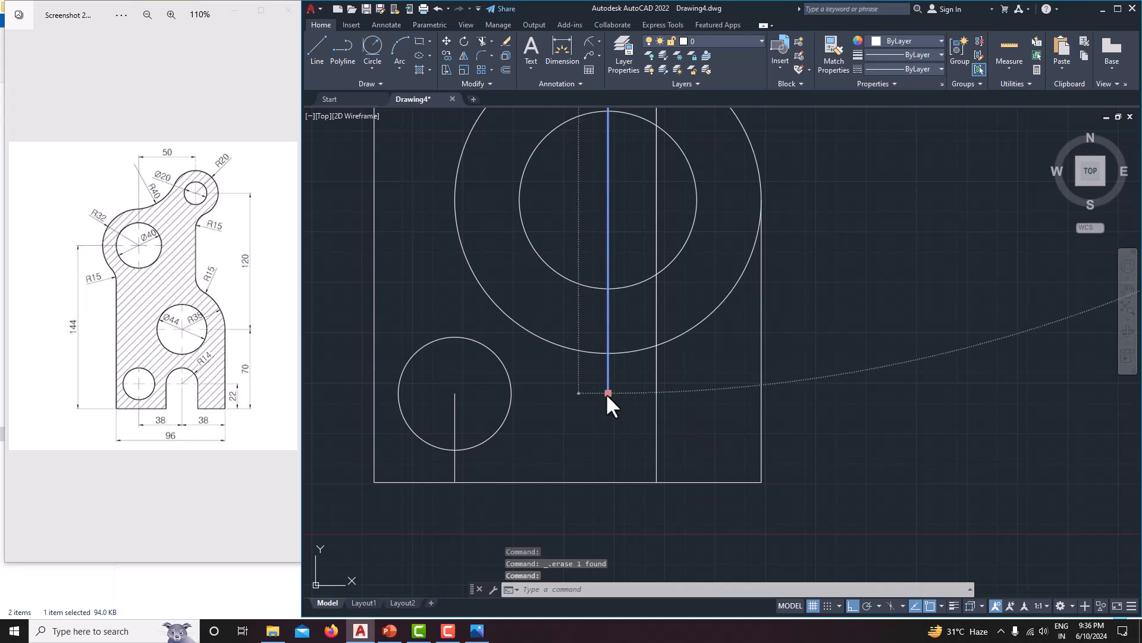
click(608, 393)
click(612, 480)
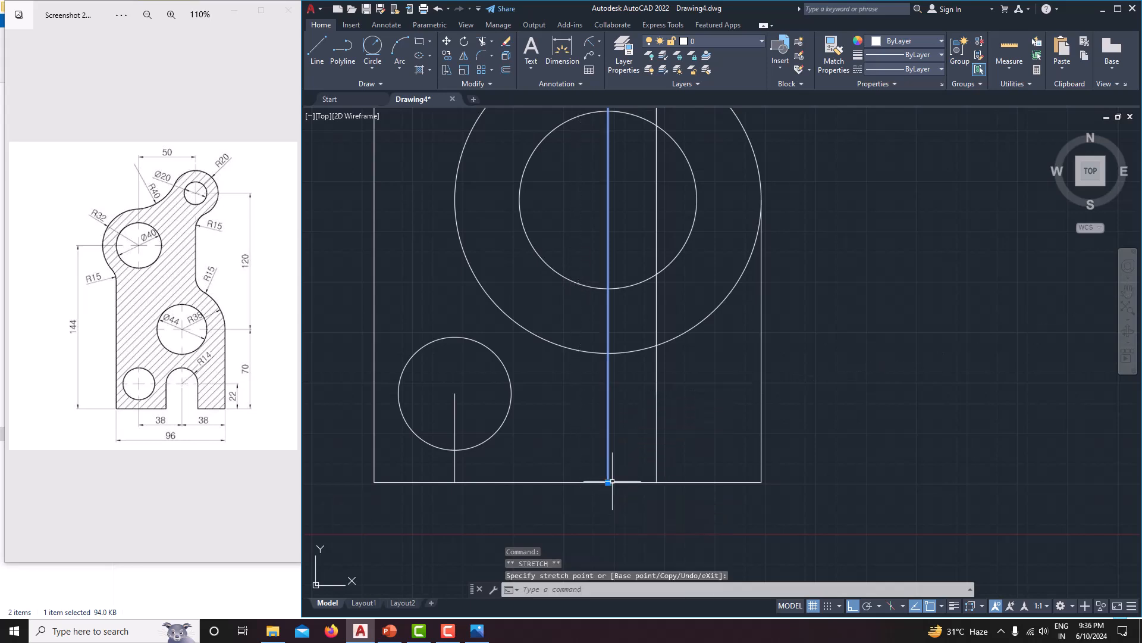
key(Escape)
mouse_move(612, 416)
middle_down()
mouse_move(630, 431)
mouse_move(607, 403)
middle_up()
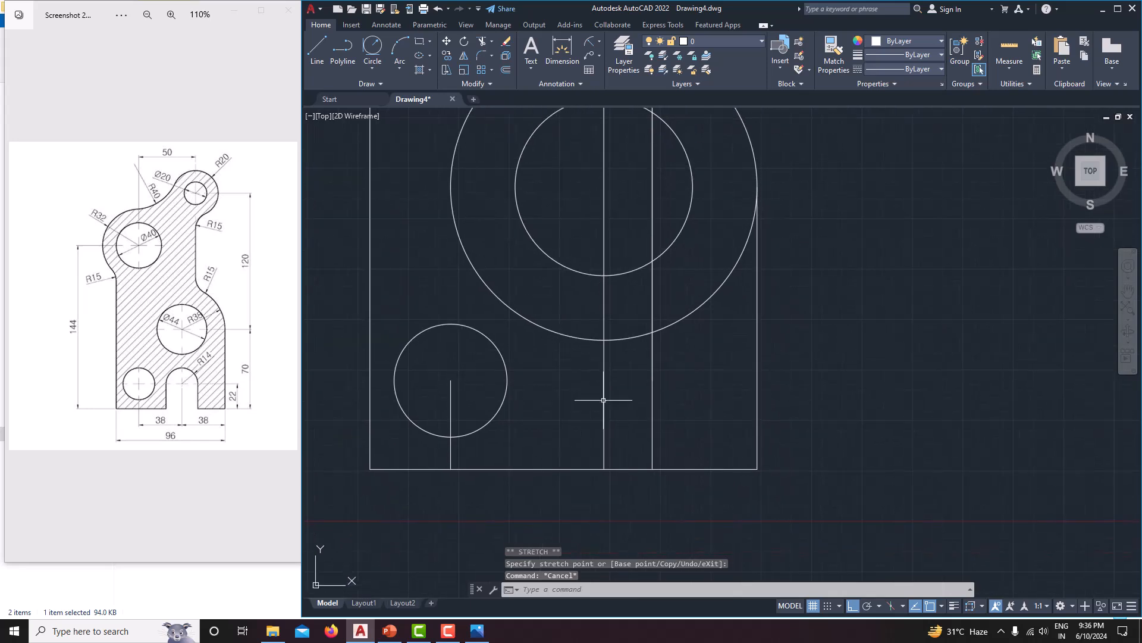
Trim the radius 38 mm circle to leave only the upper-right arc between the inner vertical line and the right outer edge
scroll(603, 405, down, 4)
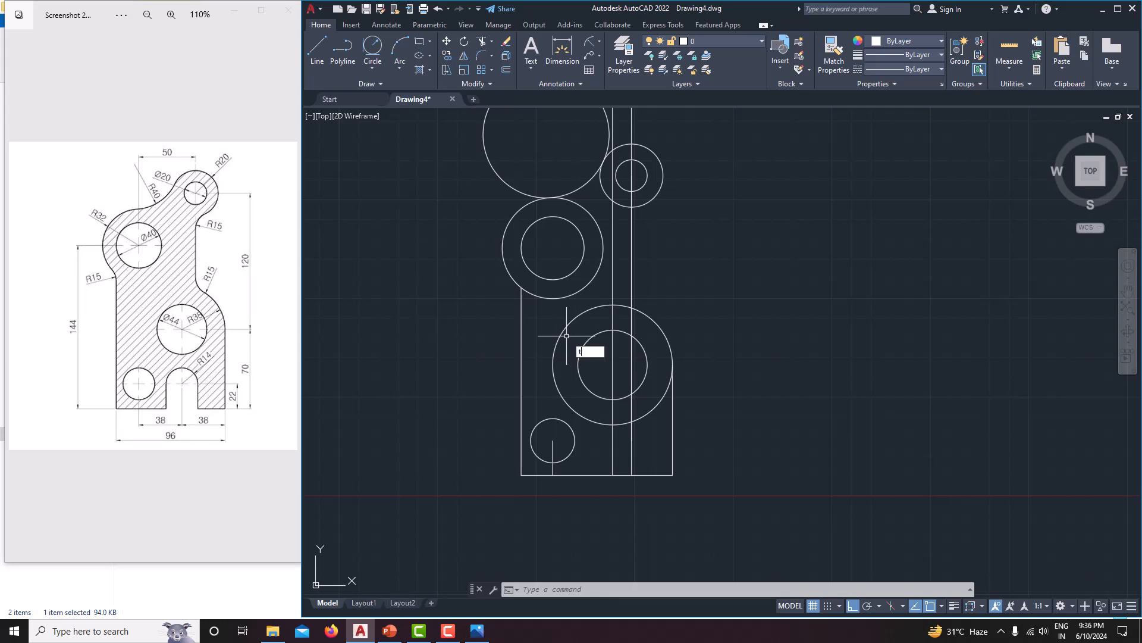
key(Return)
click(559, 333)
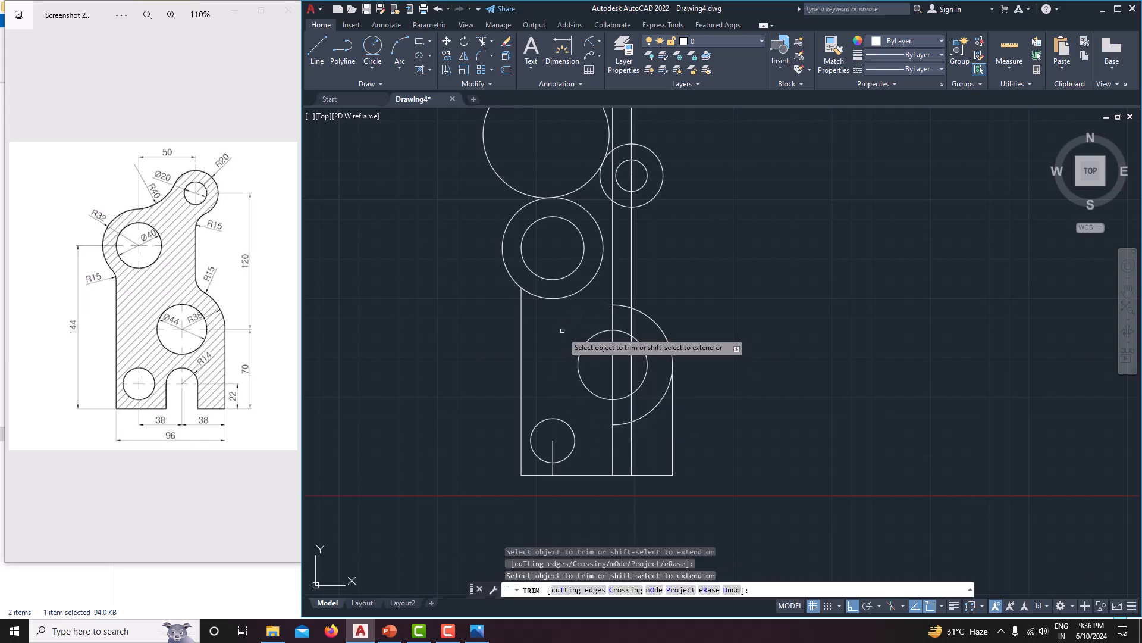
click(623, 426)
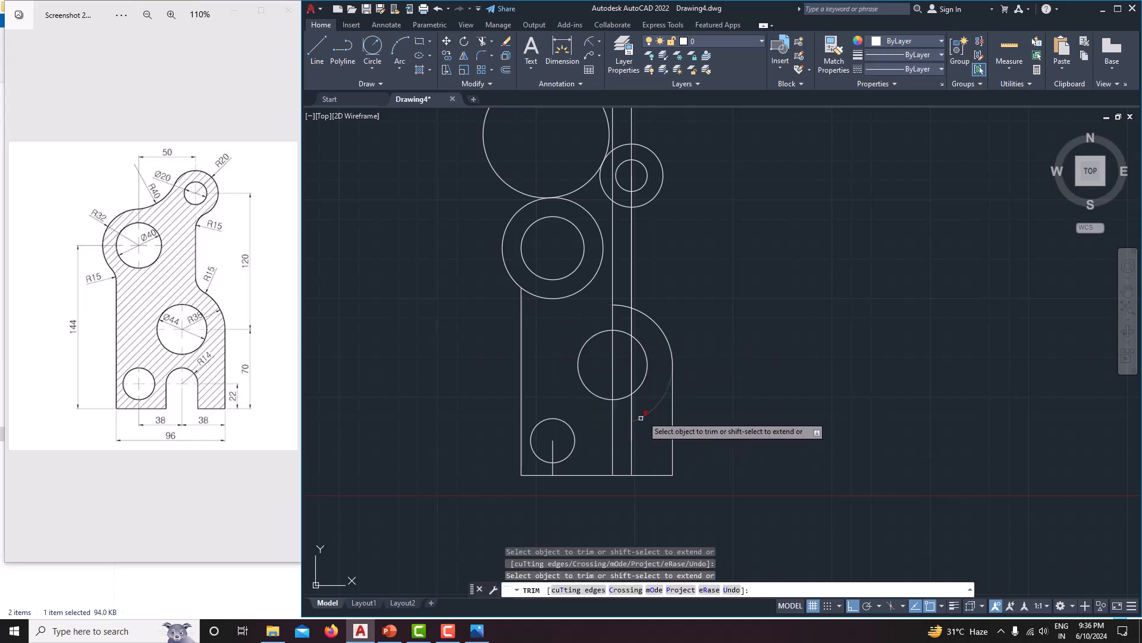
click(646, 413)
click(622, 305)
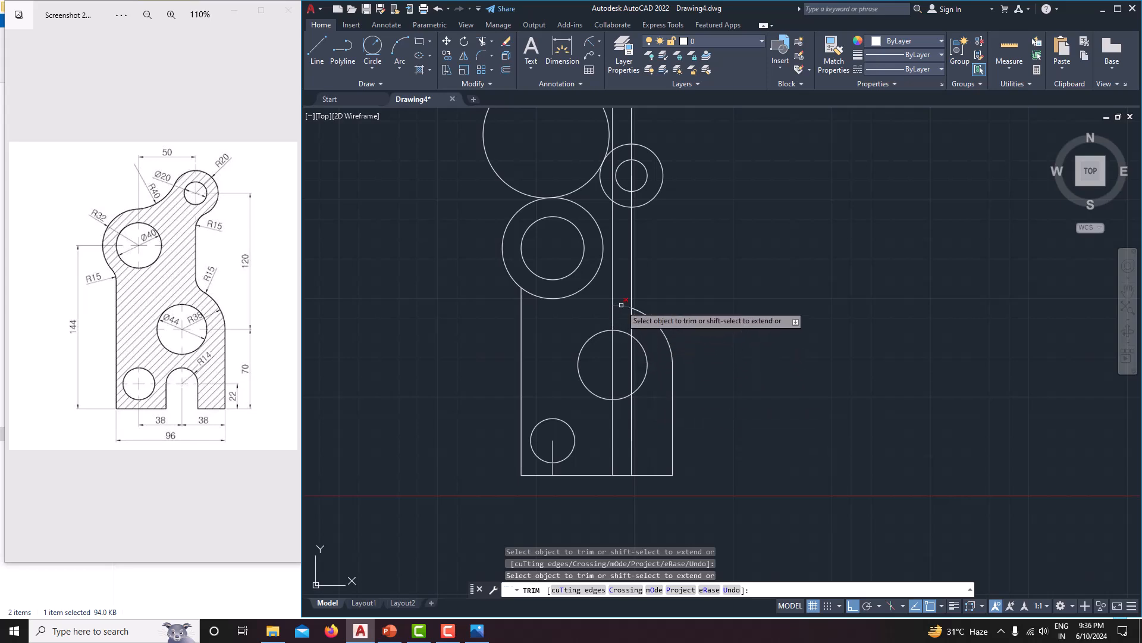
key(Escape)
middle_drag(684, 303, 773, 253)
scroll(708, 384, up, 2)
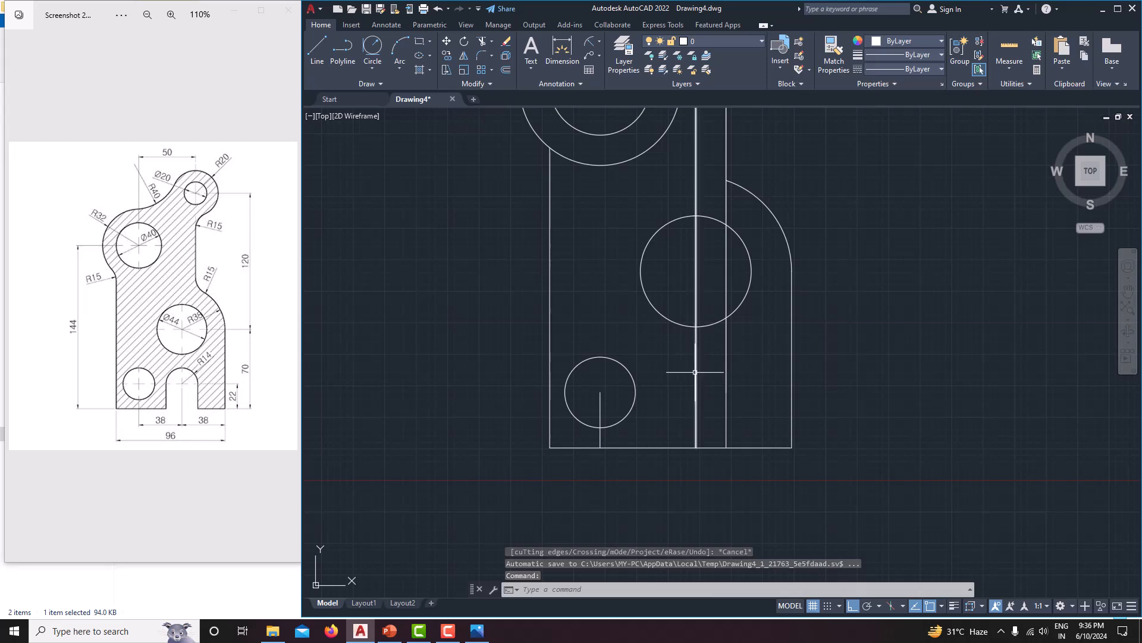
scroll(689, 379, up, 2)
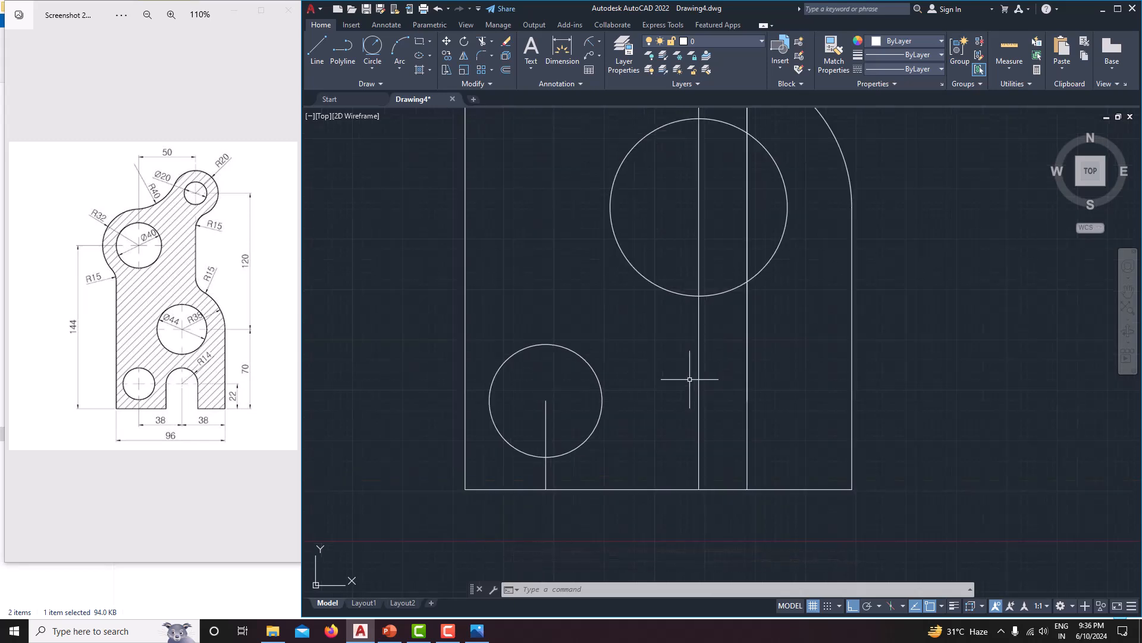
key(Return)
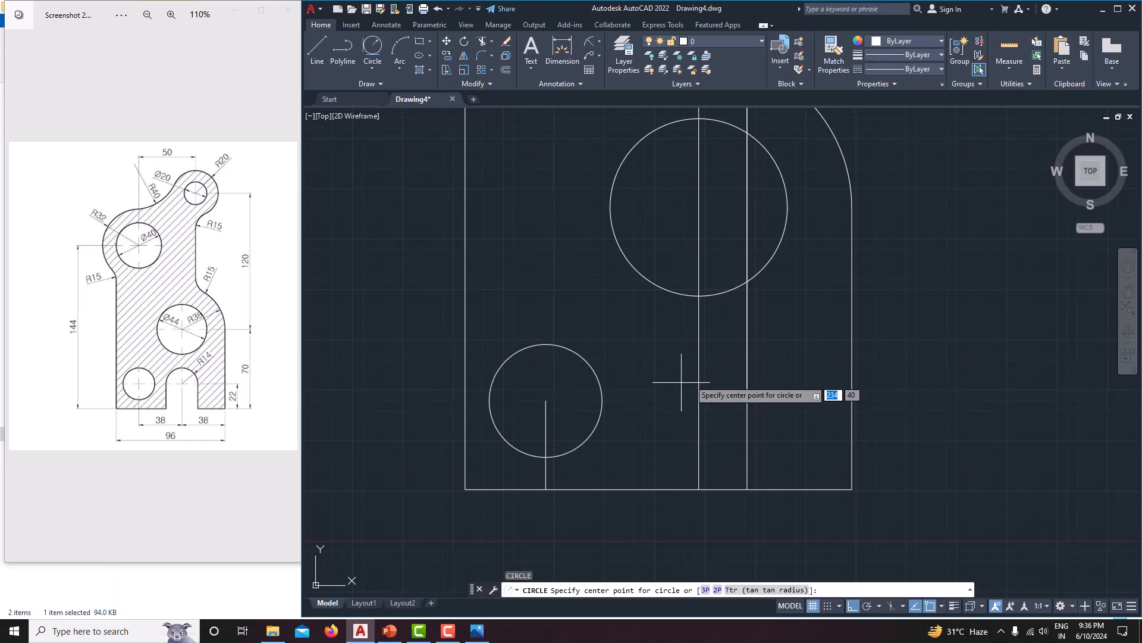
click(546, 400)
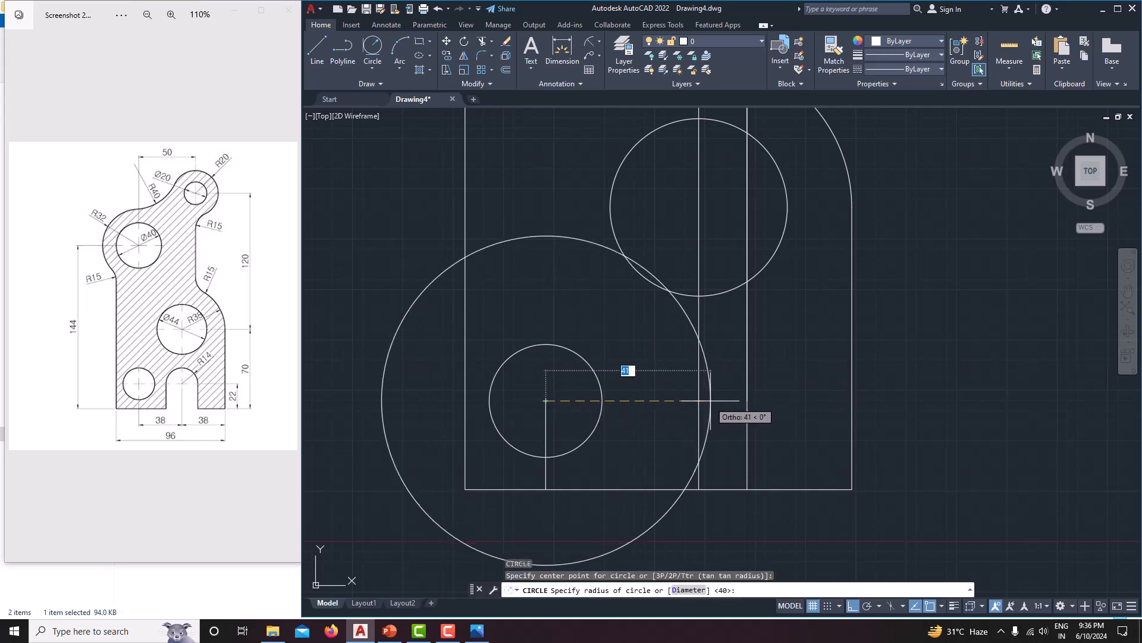
key(Escape)
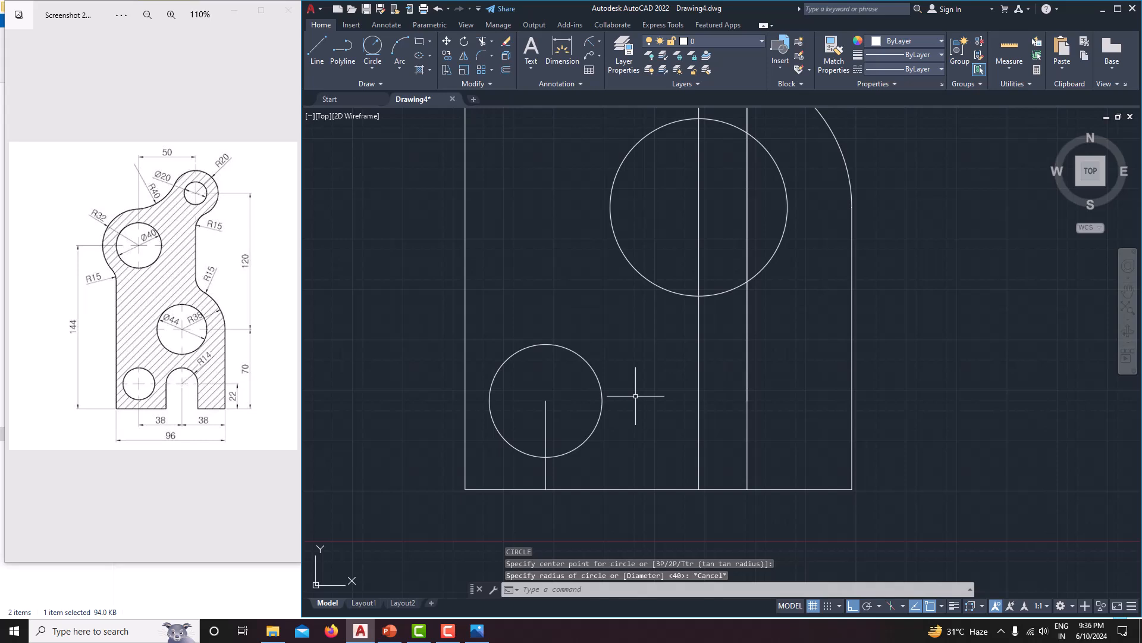
Draw a radius 14 mm circle on the vertical centre line, level with the centre of the bottom-left hole
key(Return)
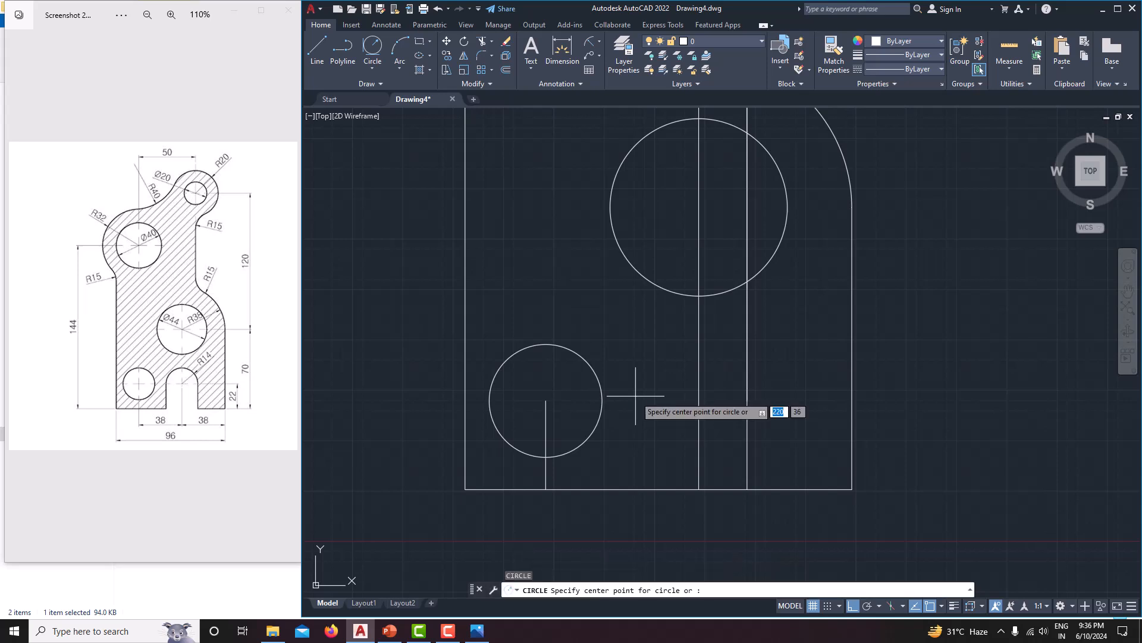
click(699, 400)
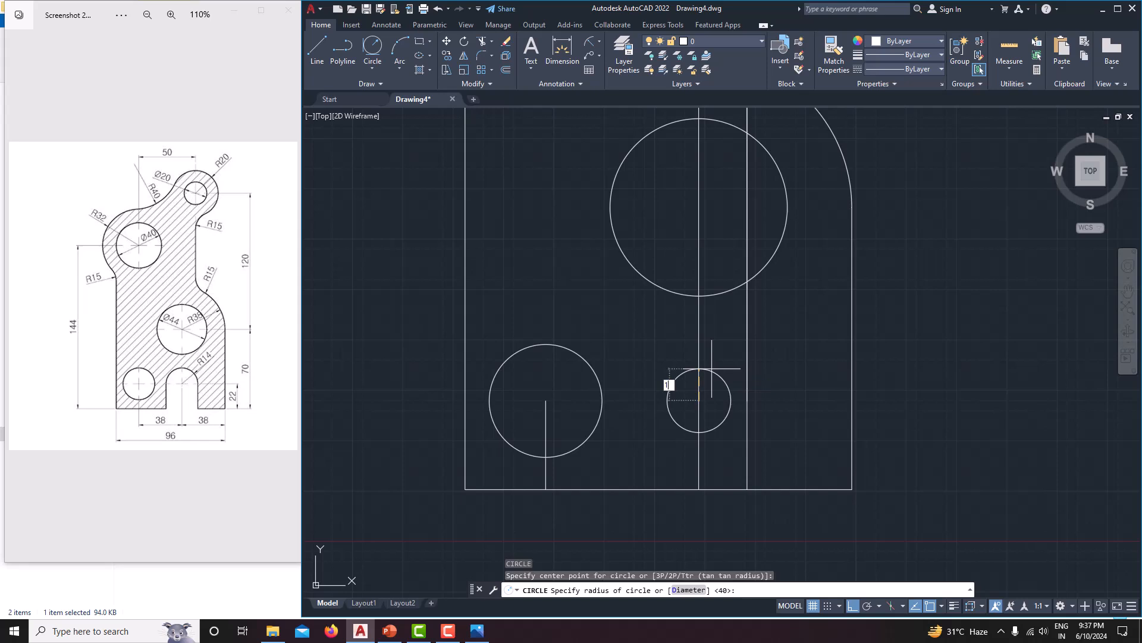
key(Return)
Trim away the right-hand inner vertical line between the 44 mm hole and the base, including the parts crossing the radius 14 mm circle
scroll(668, 390, down, 4)
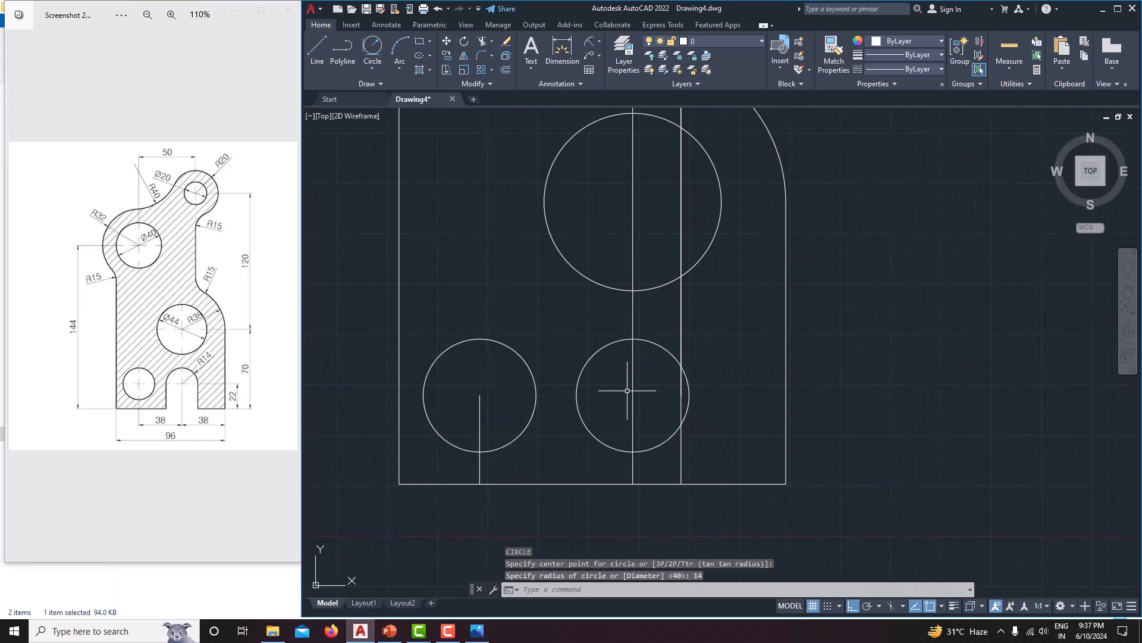
middle_drag(676, 359, 625, 375)
text(tr)
key(Return)
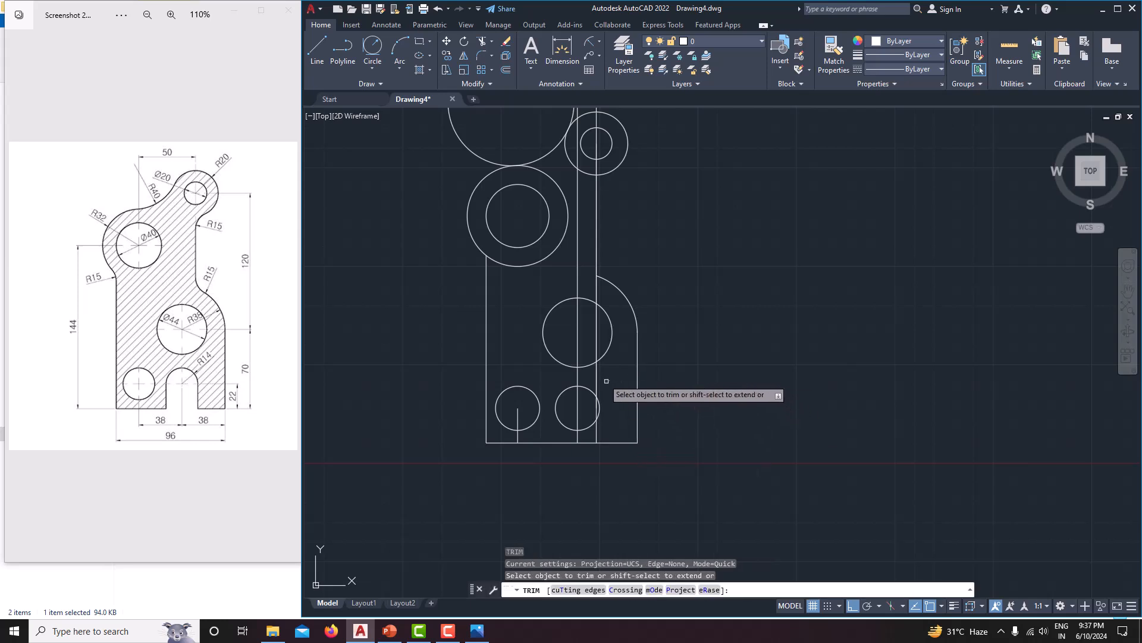
click(596, 378)
scroll(597, 410, up, 5)
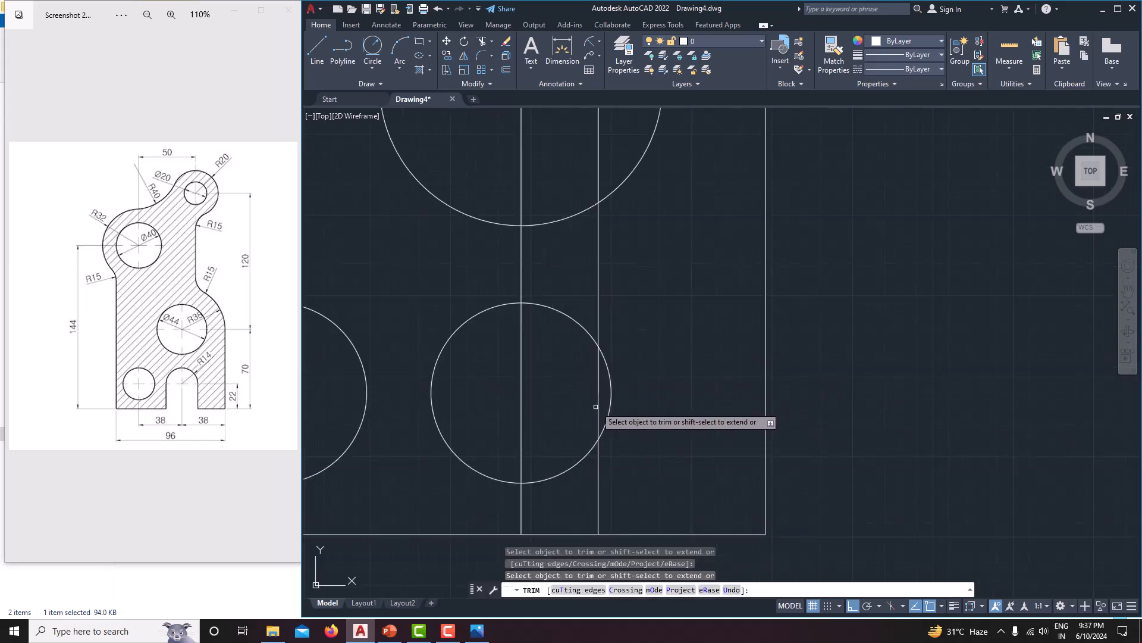
click(597, 405)
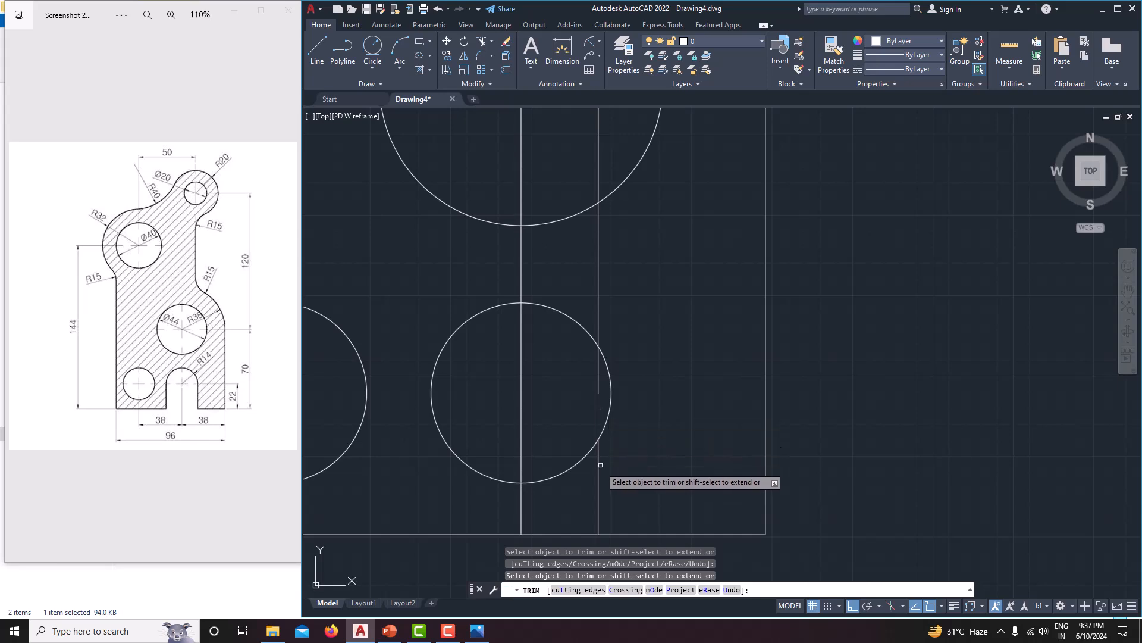
click(599, 471)
click(598, 380)
click(598, 336)
Trim the same inner vertical line through the 44 mm hole up to the end of the radius 38 mm arc
scroll(605, 311, down, 5)
middle_drag(638, 263, 626, 414)
scroll(628, 408, up, 5)
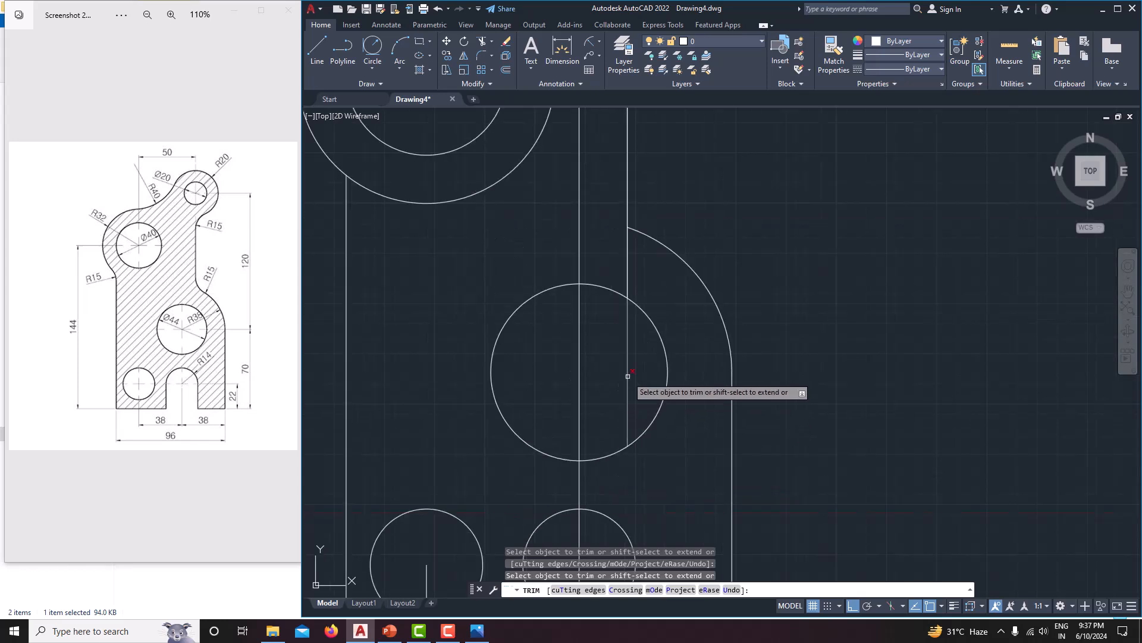
click(628, 335)
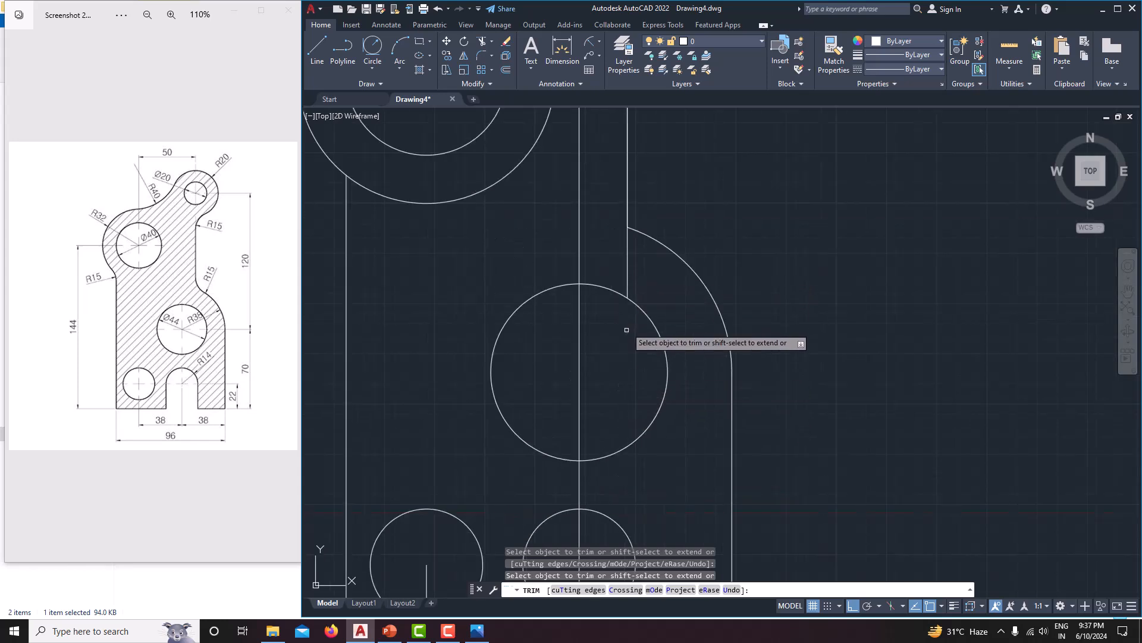
Trim away the short vertical construction line running from the bottom-left hole's centre to the base
scroll(619, 321, down, 6)
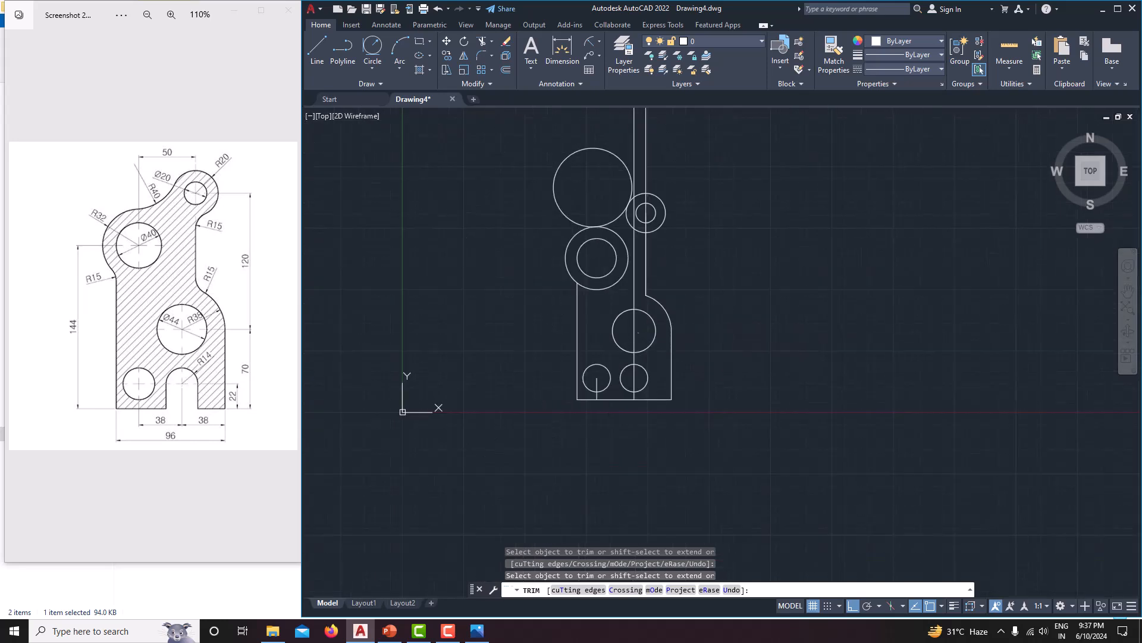
scroll(640, 455, up, 4)
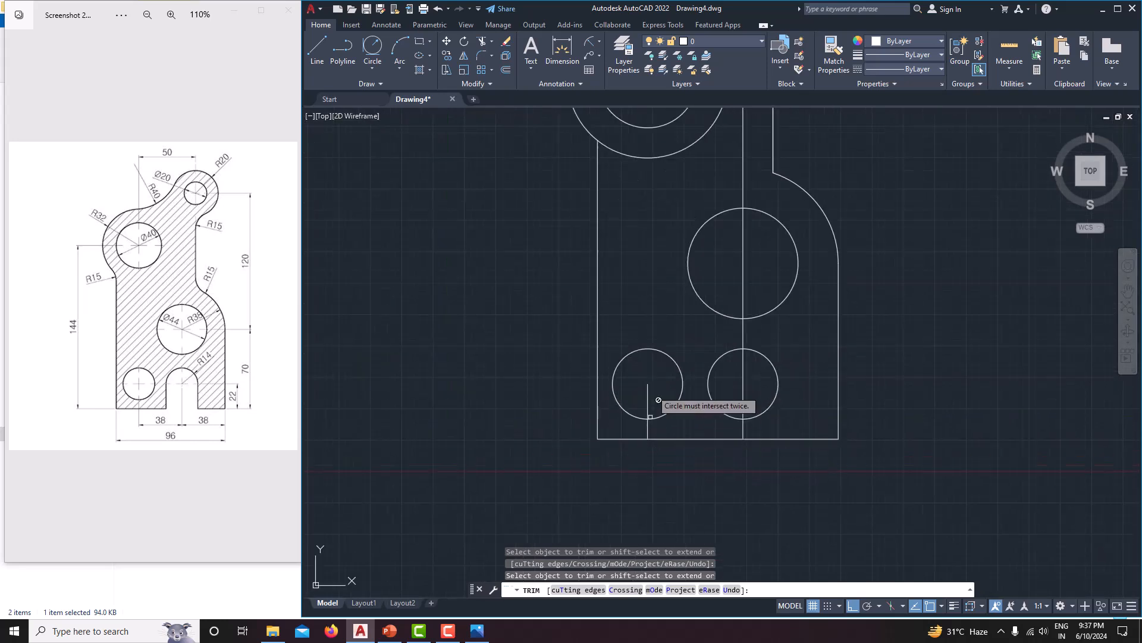
click(648, 393)
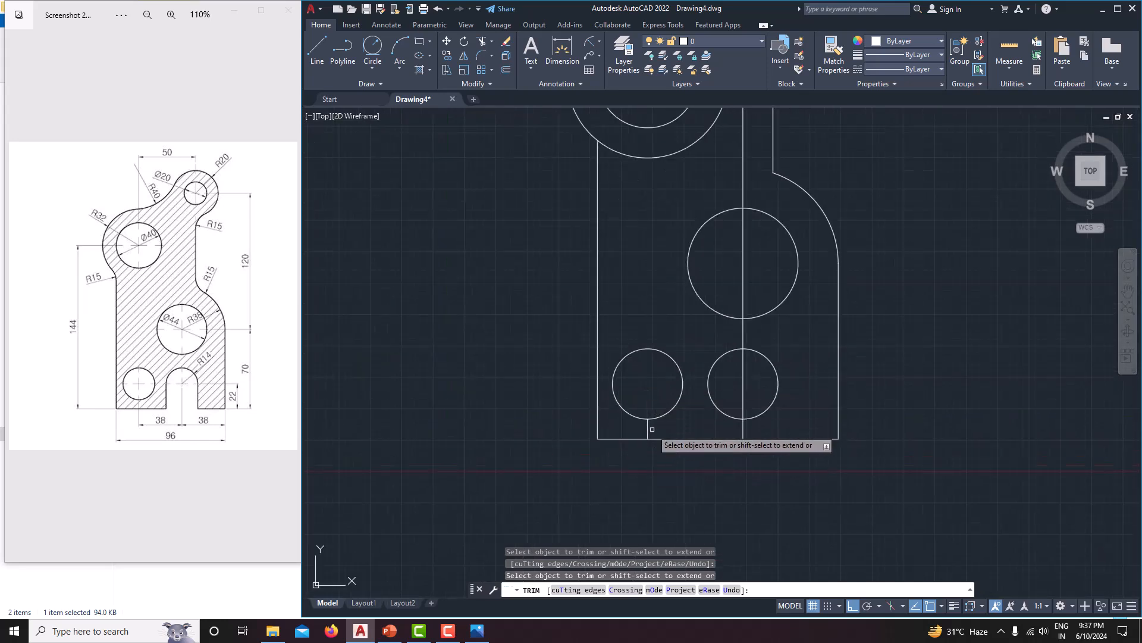
middle_drag(658, 326, 554, 390)
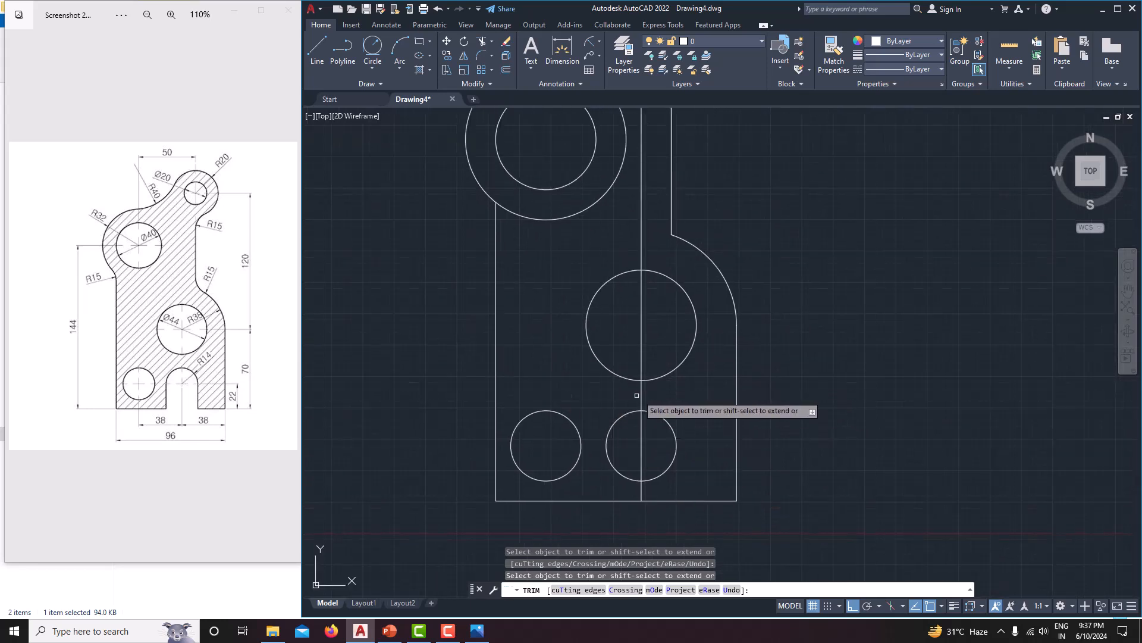
Remove the remaining vertical centre line of the 44 mm hole by trimming below the hole and erasing the pieces above and at the base
click(641, 394)
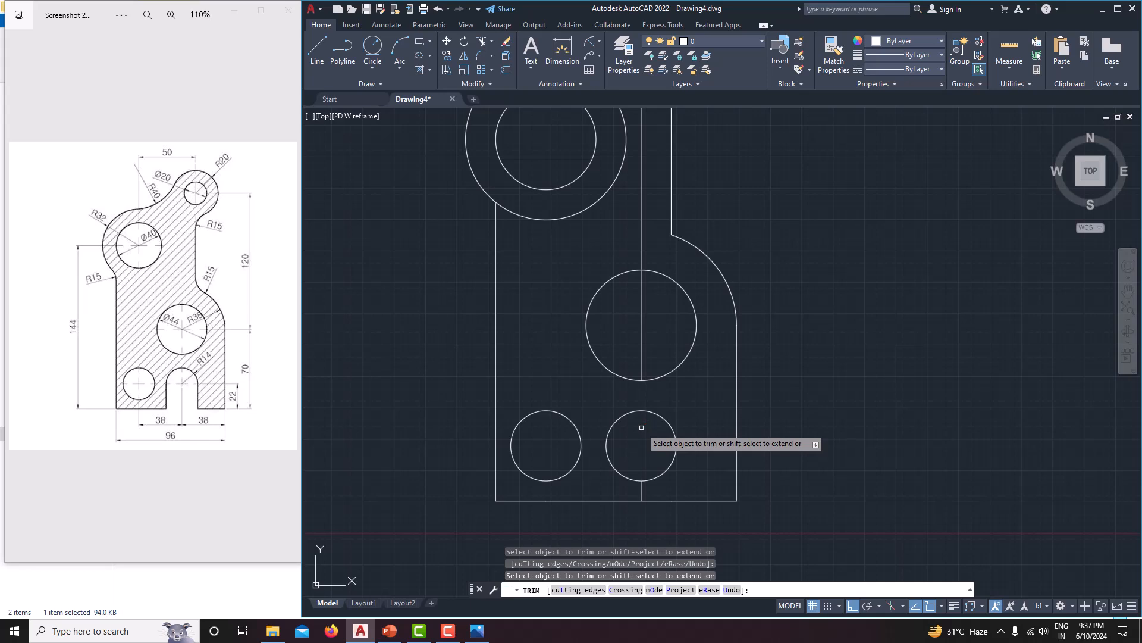
key(Escape)
scroll(645, 414, down, 4)
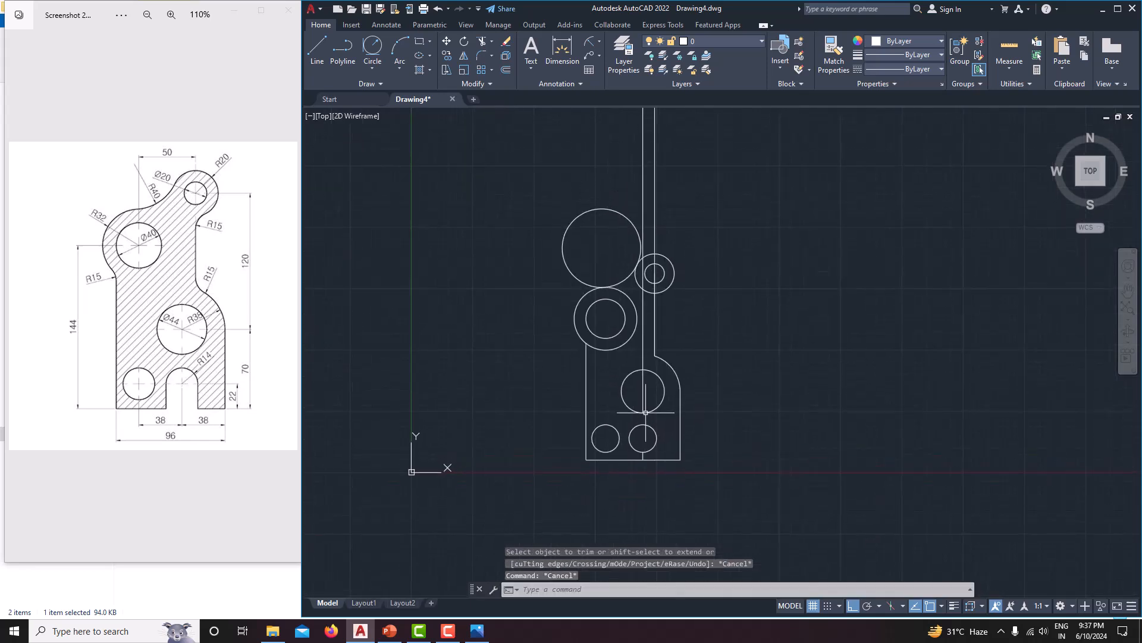
click(643, 345)
key(Delete)
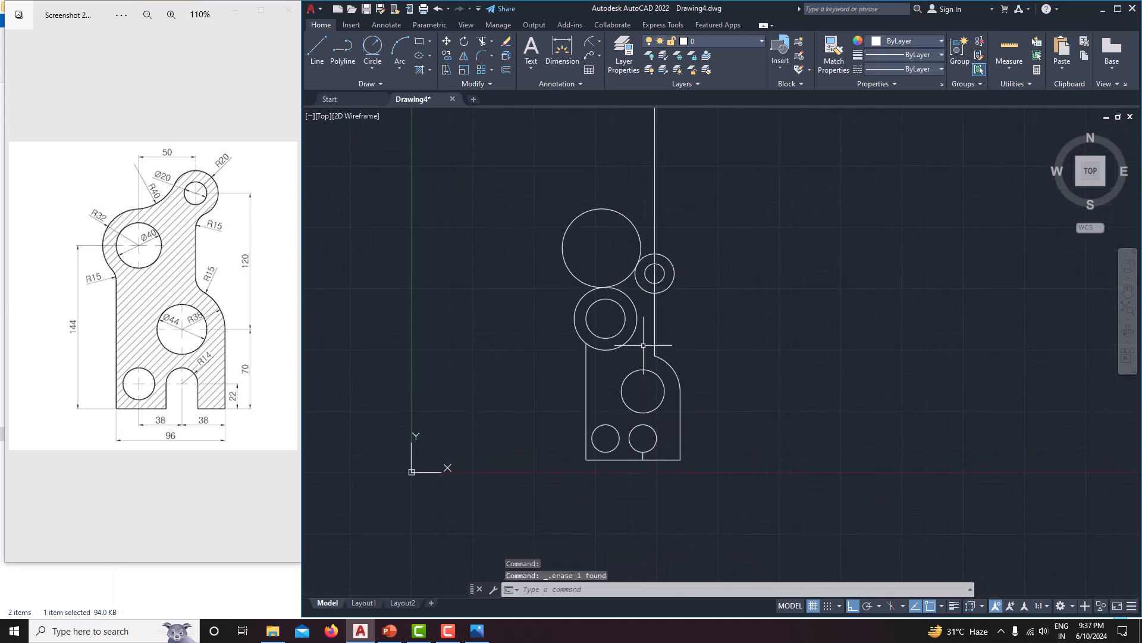
scroll(642, 454, up, 6)
click(636, 448)
key(Delete)
Trim the radius 40 mm circle down to its connecting arc and cut away the inner side of the radius 32 mm circle
scroll(636, 449, down, 6)
middle_drag(606, 377, 608, 416)
scroll(587, 357, up, 5)
scroll(587, 352, down, 5)
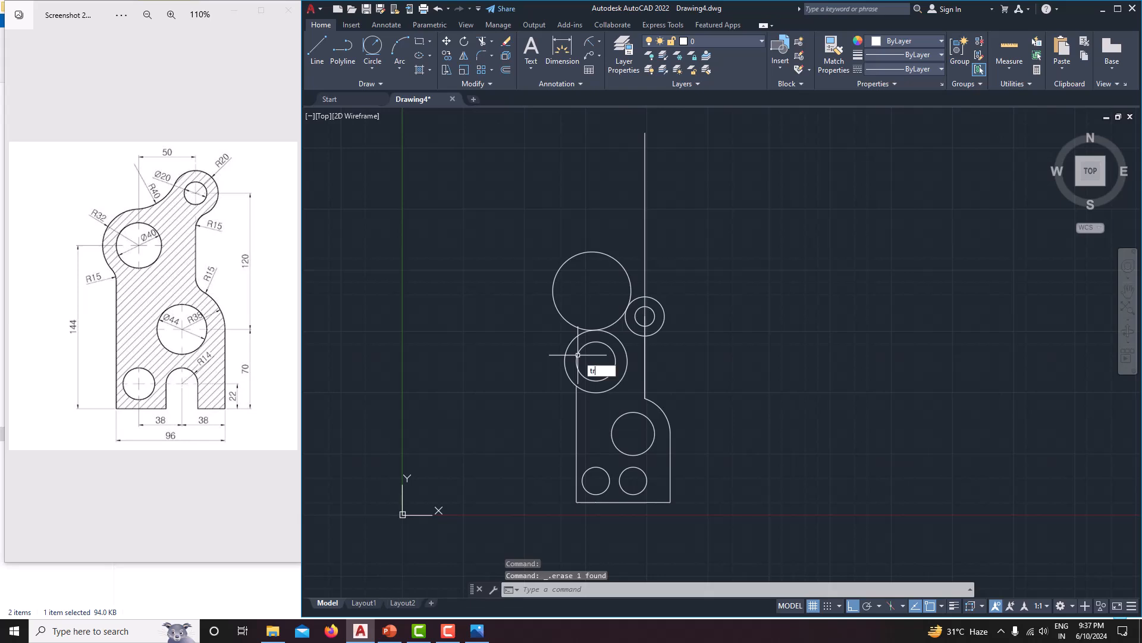
key(Return)
scroll(568, 300, up, 3)
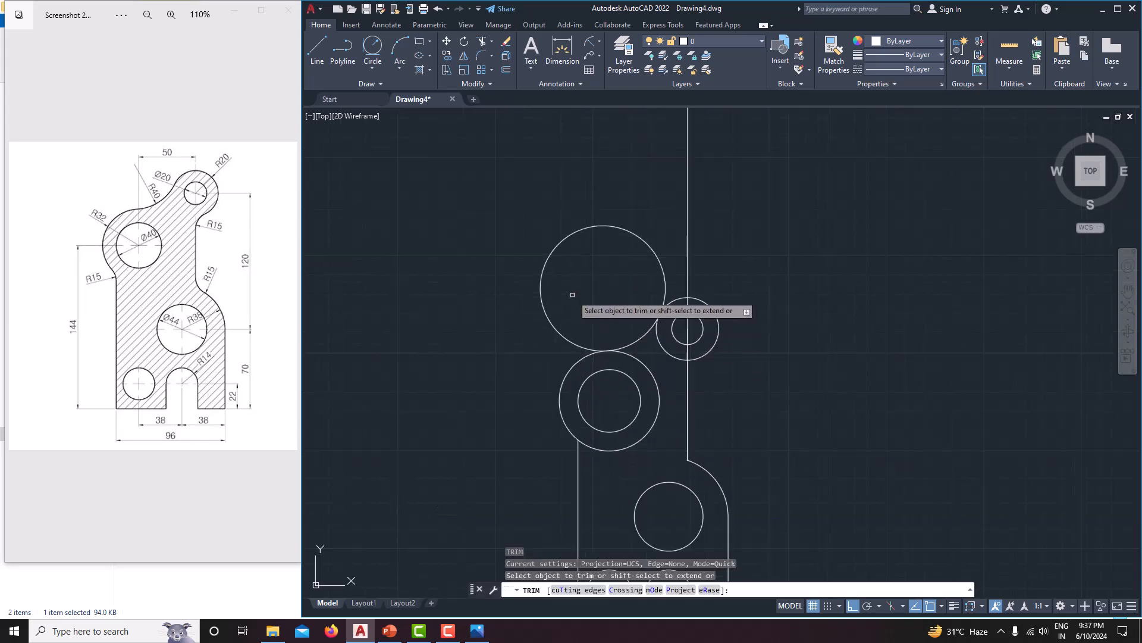
click(559, 251)
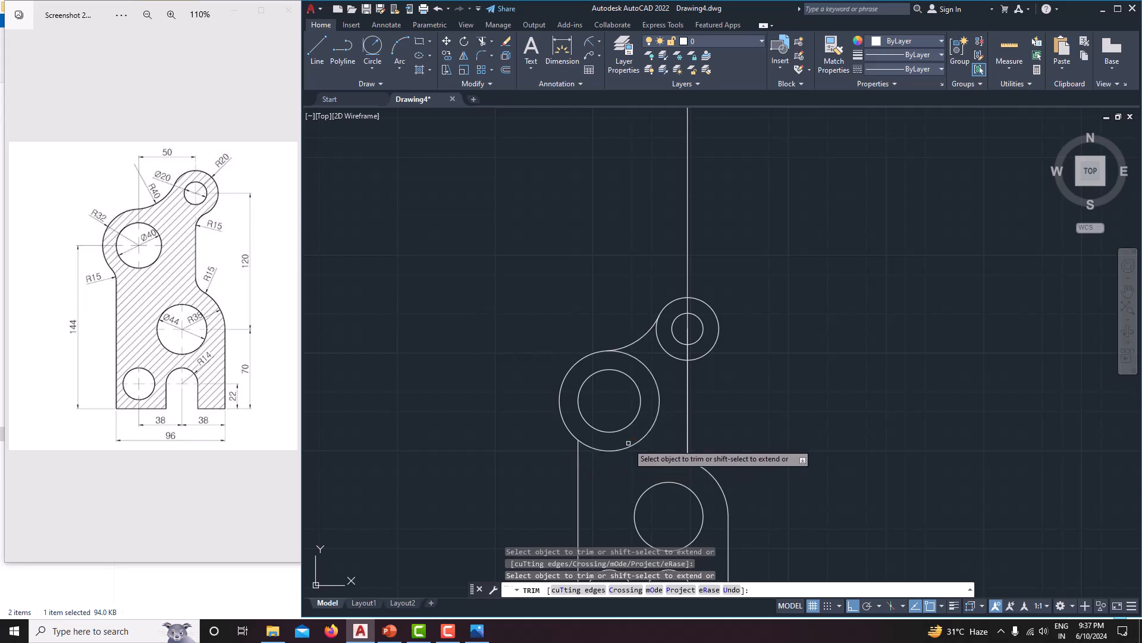
mouse_move(631, 444)
middle_down()
mouse_move(616, 383)
mouse_move(590, 375)
middle_up()
key(Escape)
key(Escape)
key(Escape)
Trim the lower-left part of the radius 20 mm circle between the radius 40 mm arc and the vertical line
scroll(592, 405, up, 3)
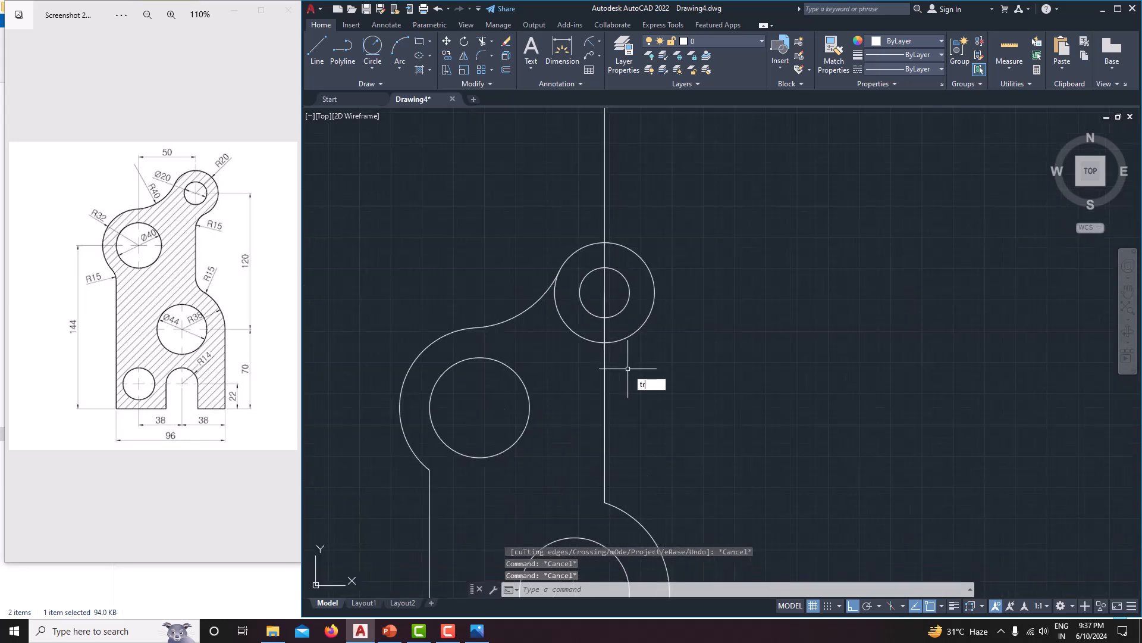
text(tr)
key(Return)
scroll(585, 350, up, 2)
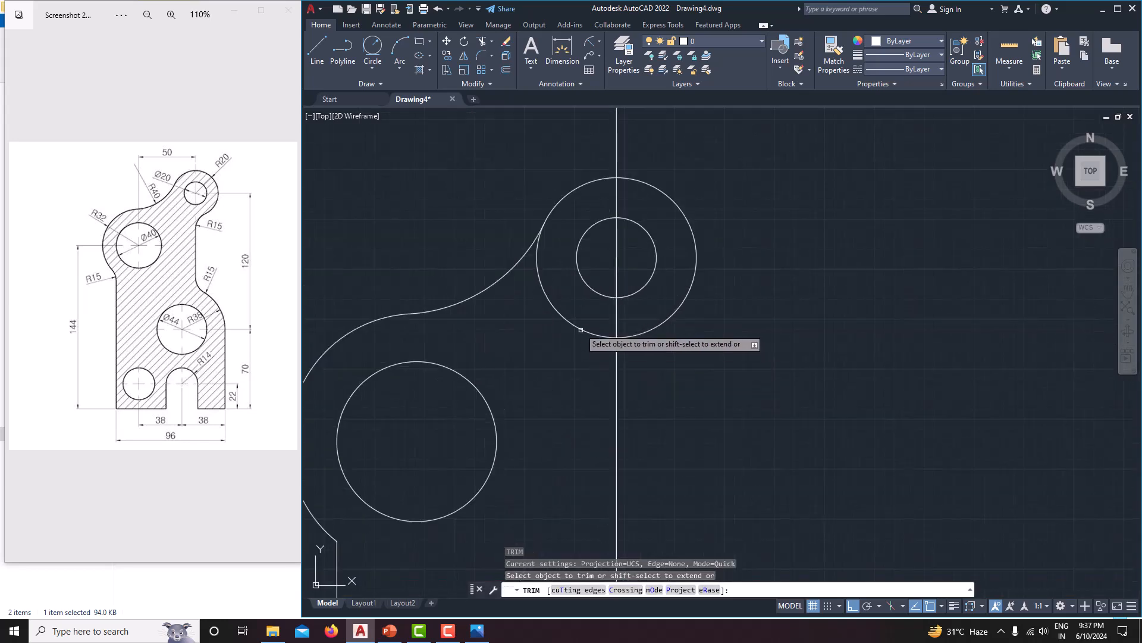
click(579, 330)
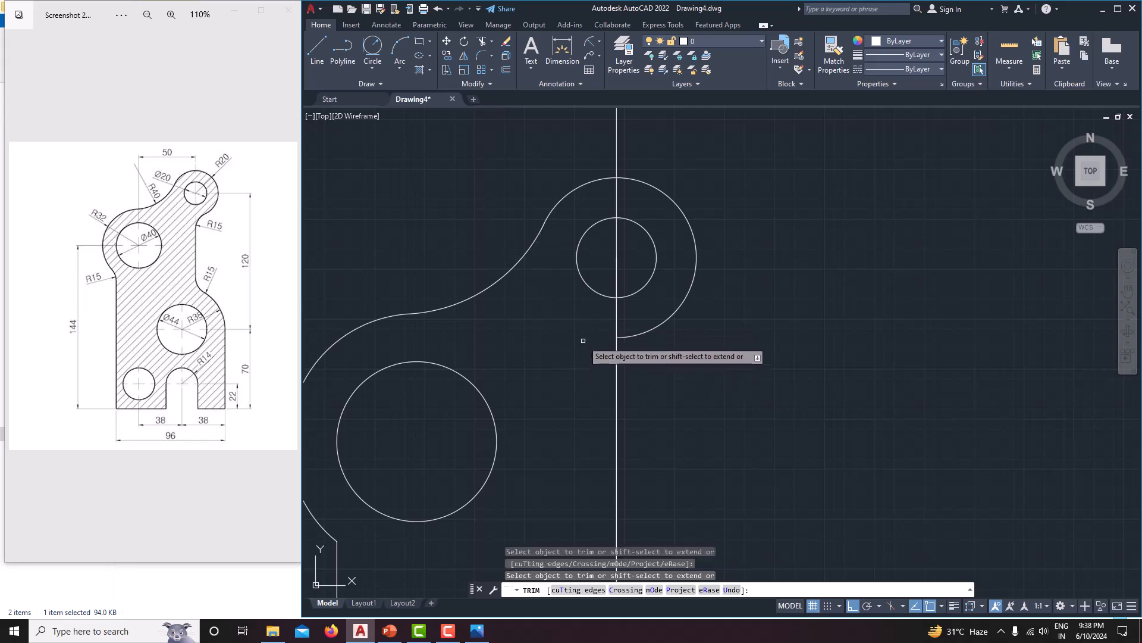
key(Escape)
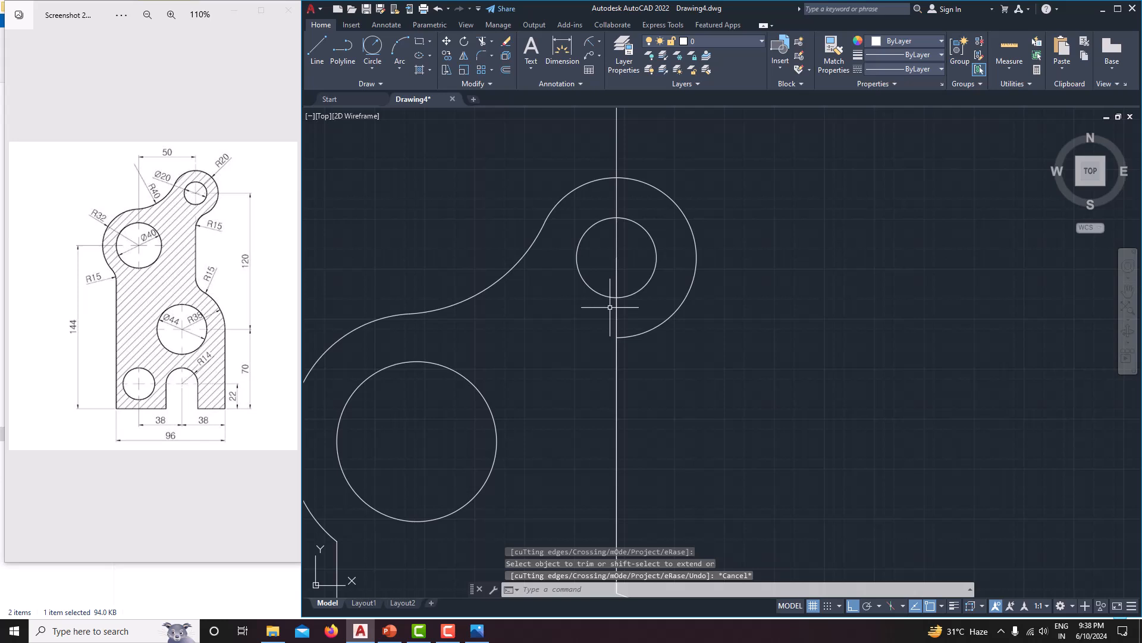
Trim and erase the vertical construction line inside and above the radius 20 mm lug
text(tr)
key(Return)
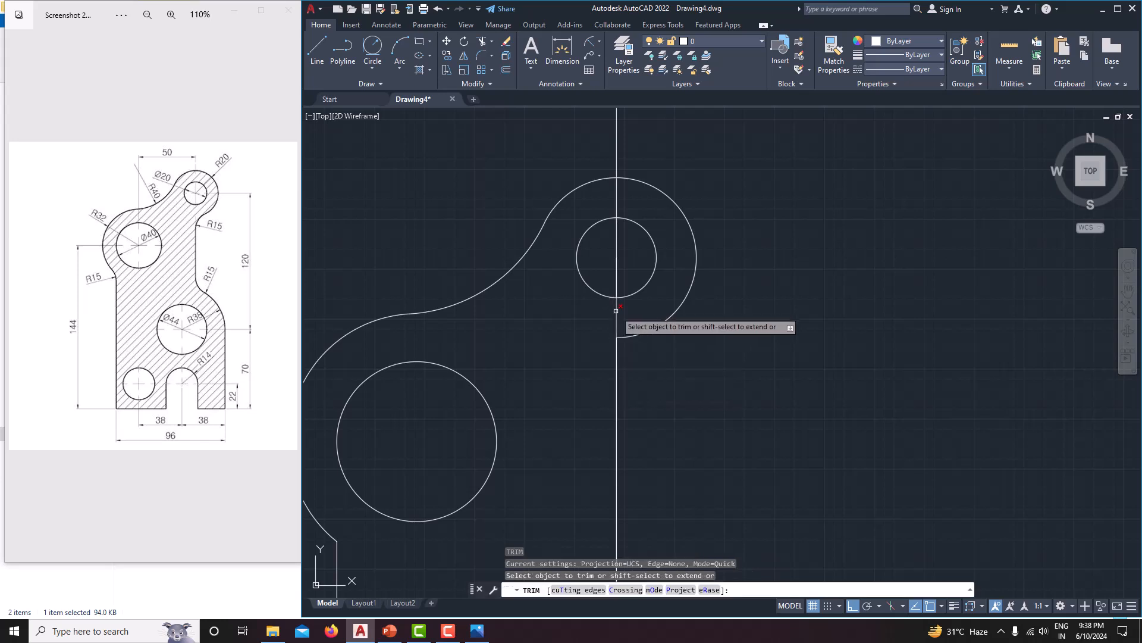
click(617, 312)
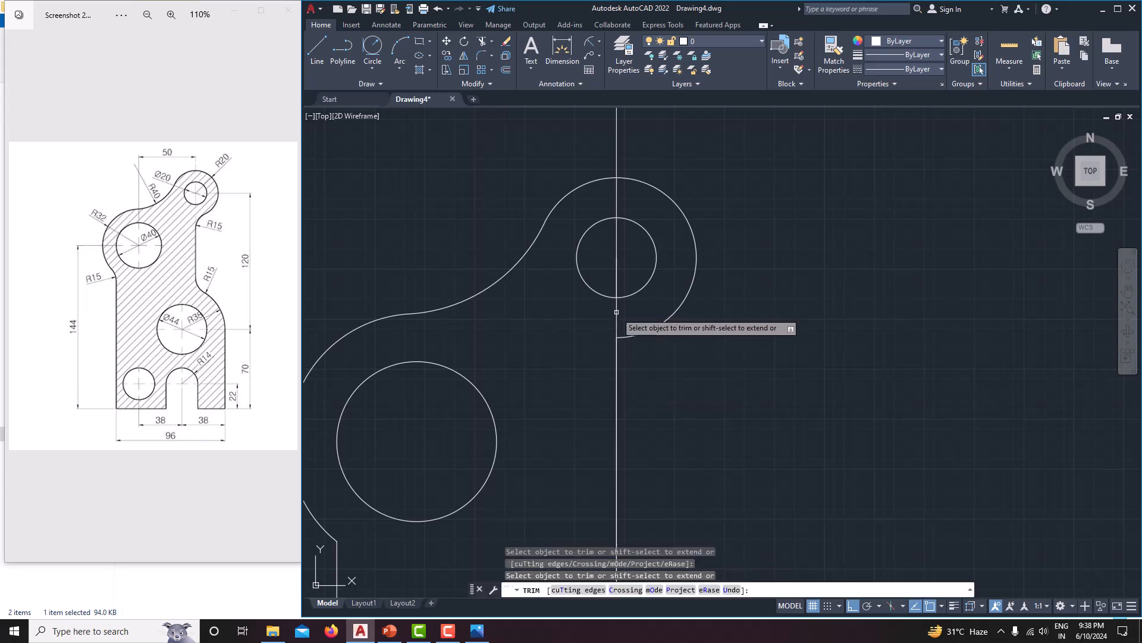
key(Escape)
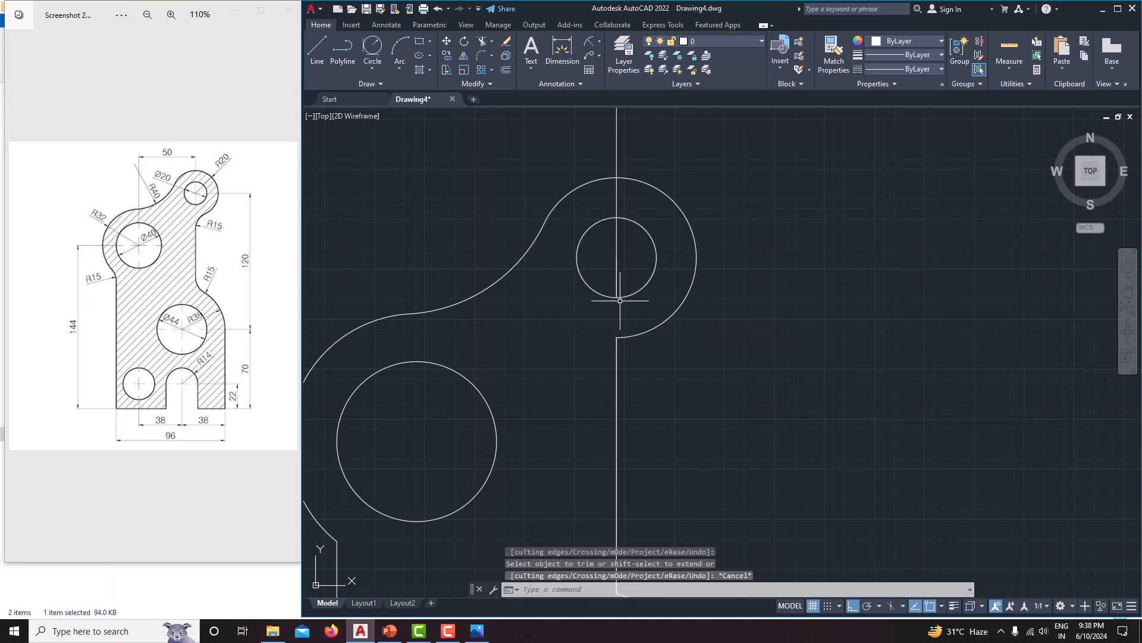
click(616, 261)
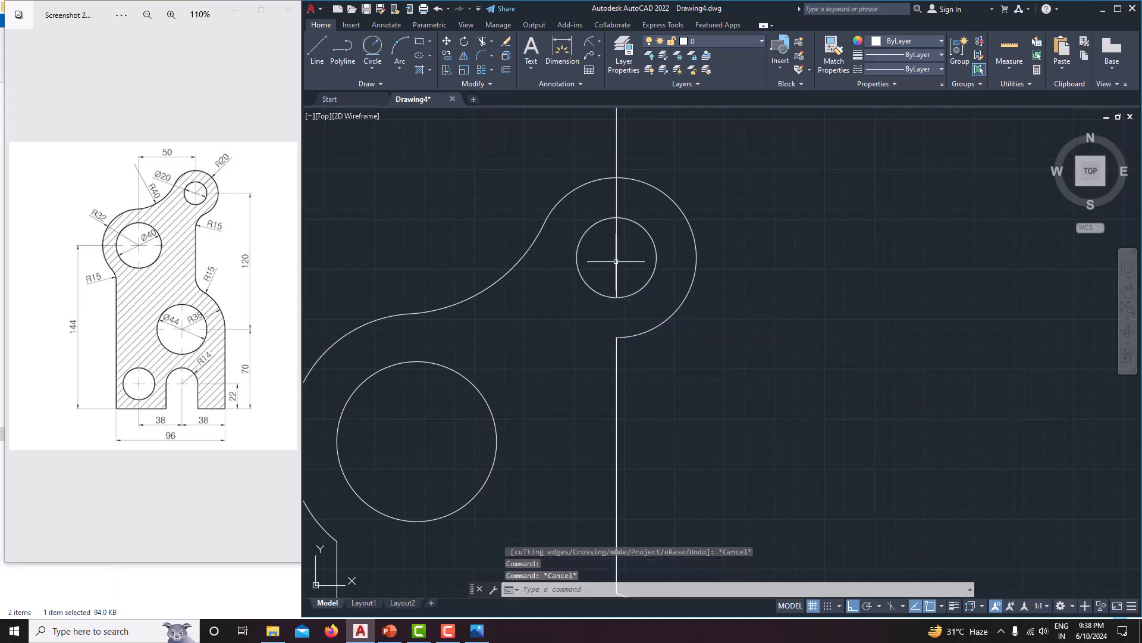
key(Delete)
scroll(626, 308, down, 6)
scroll(631, 345, up, 2)
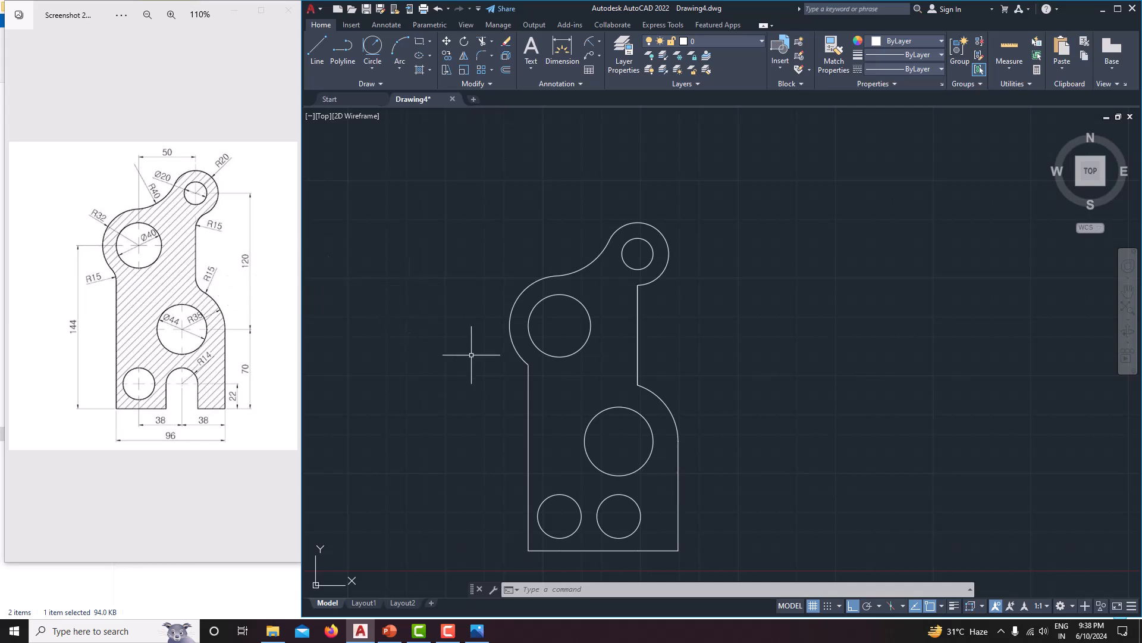
Try to fillet the corner between the radius 32 mm arc and the left vertical edge
scroll(471, 354, up, 2)
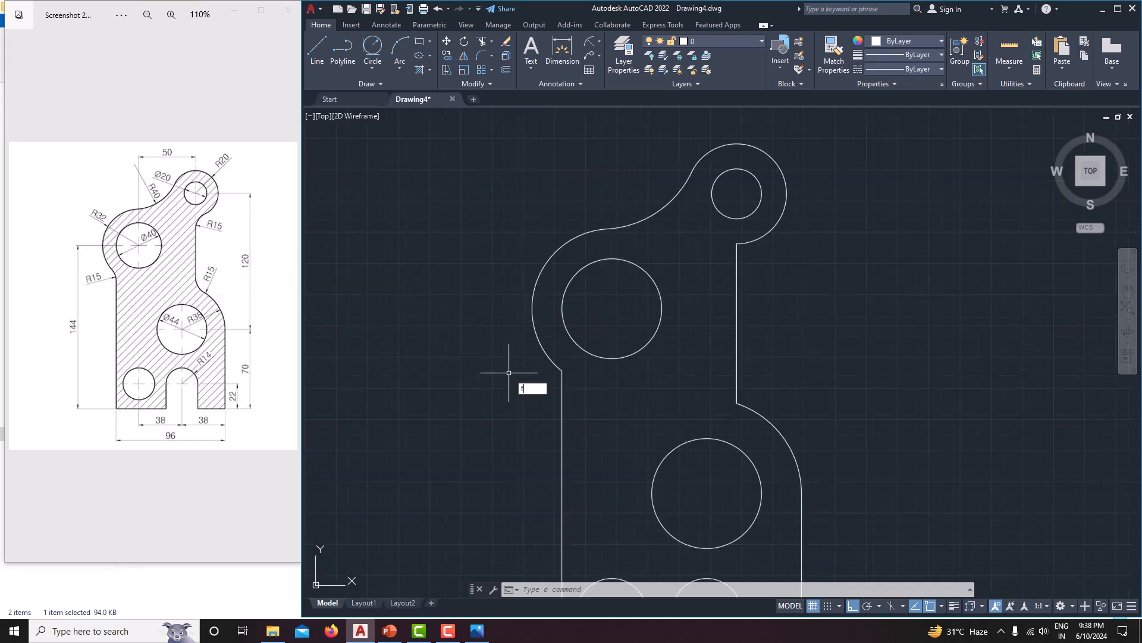
key(Return)
scroll(537, 394, up, 4)
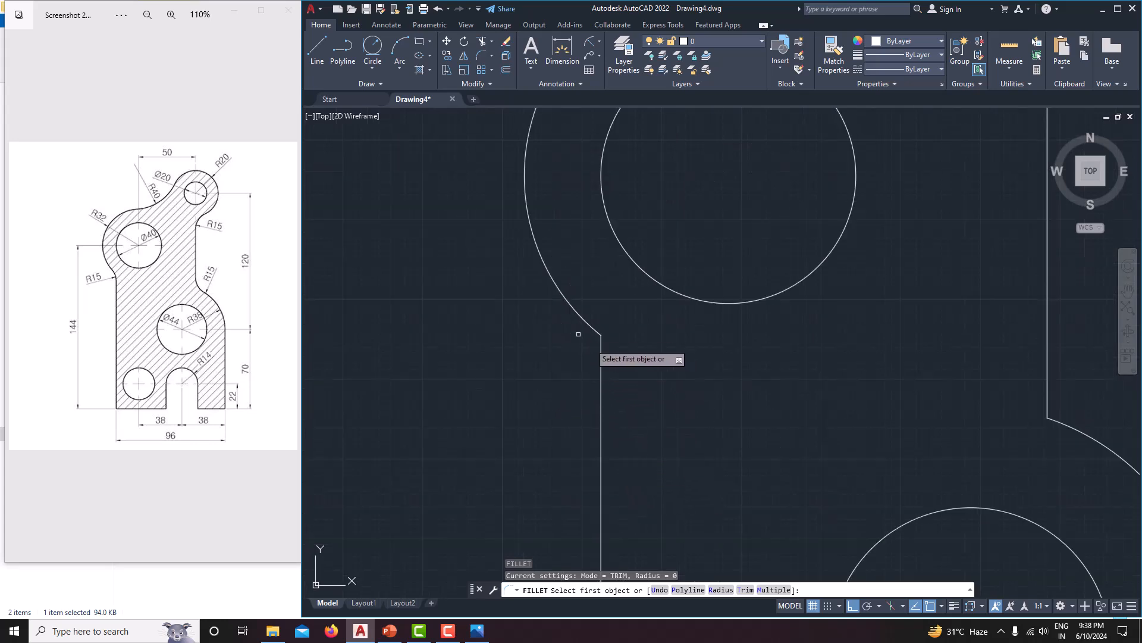
click(601, 348)
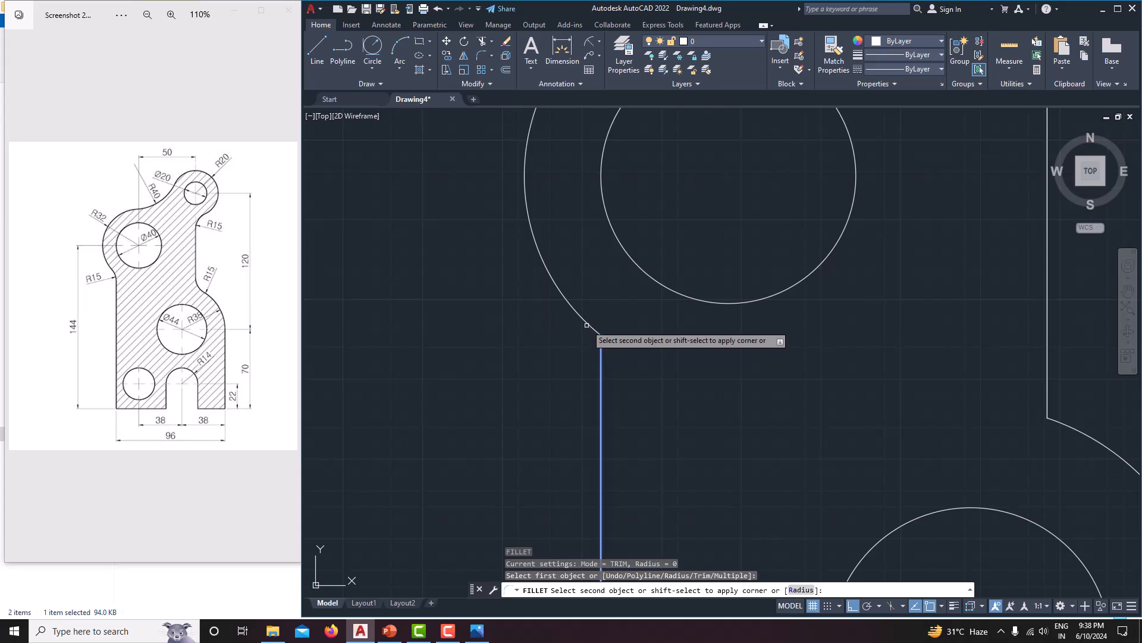
click(586, 325)
key(Escape)
key(Escape)
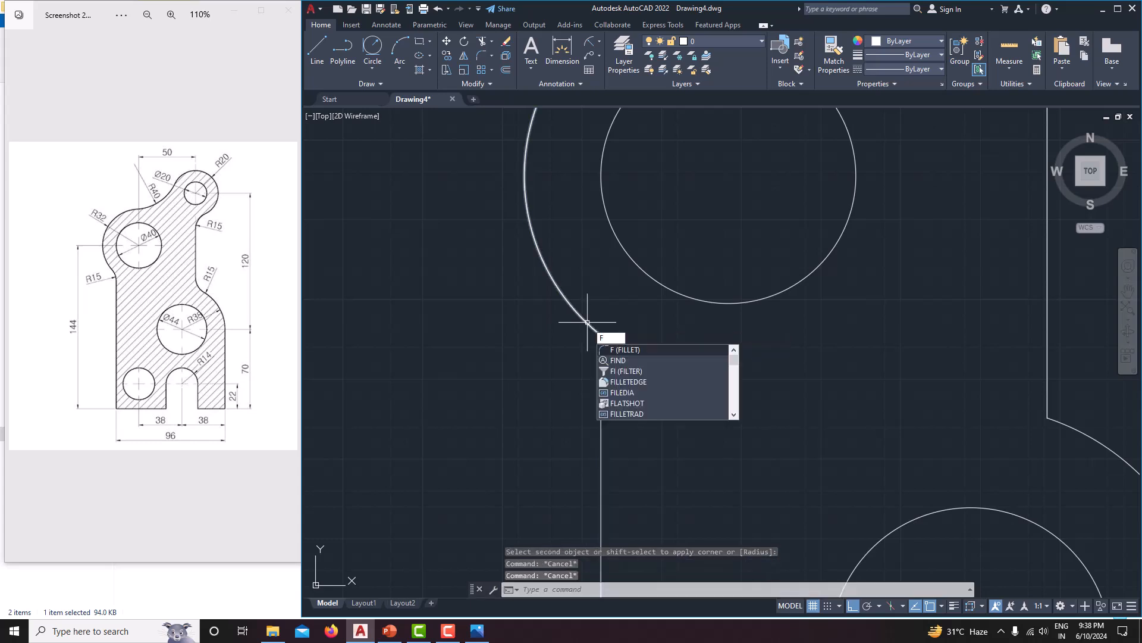
Fillet the corner between the left vertical edge and the radius 32 mm arc with a radius of 15 mm
key(Return)
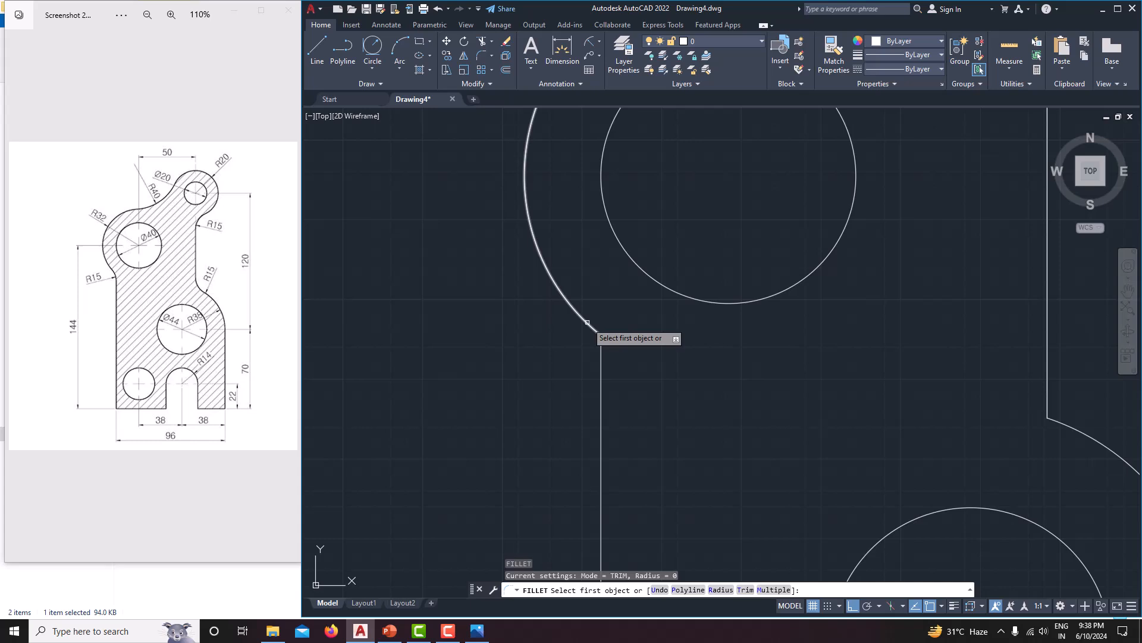
text(r)
key(Return)
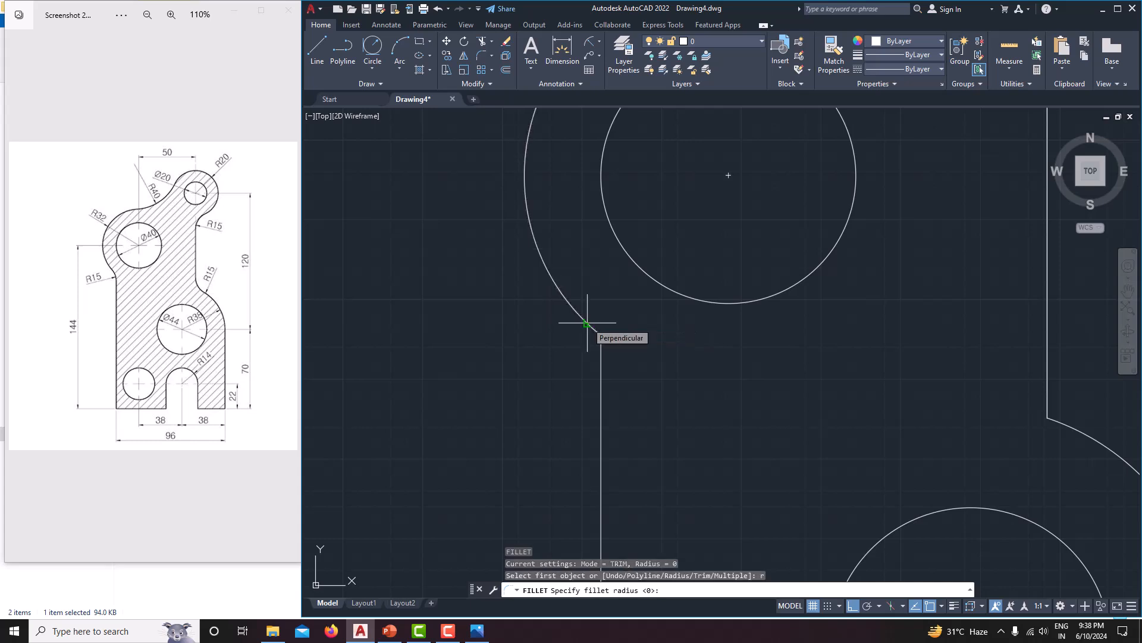
text(15)
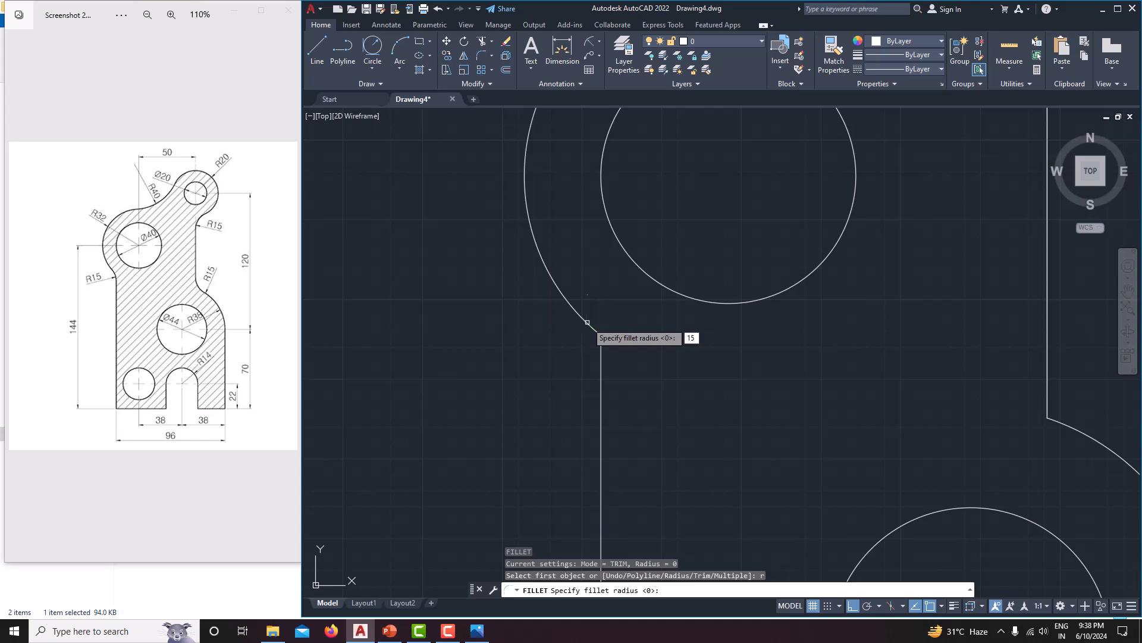
key(Return)
click(601, 357)
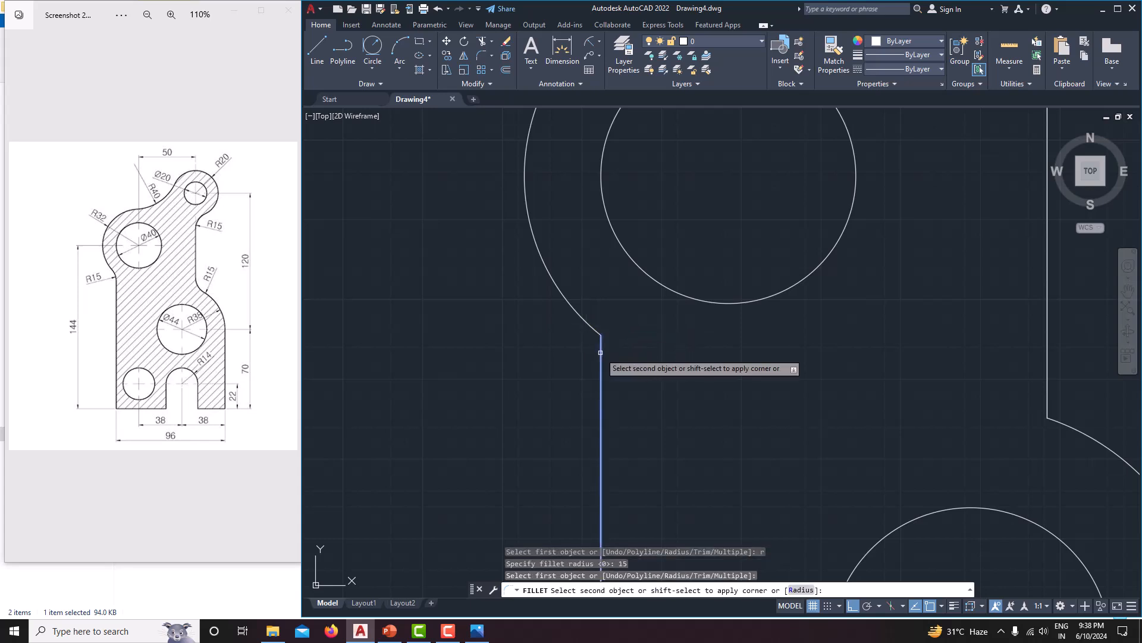
click(589, 321)
scroll(631, 361, down, 4)
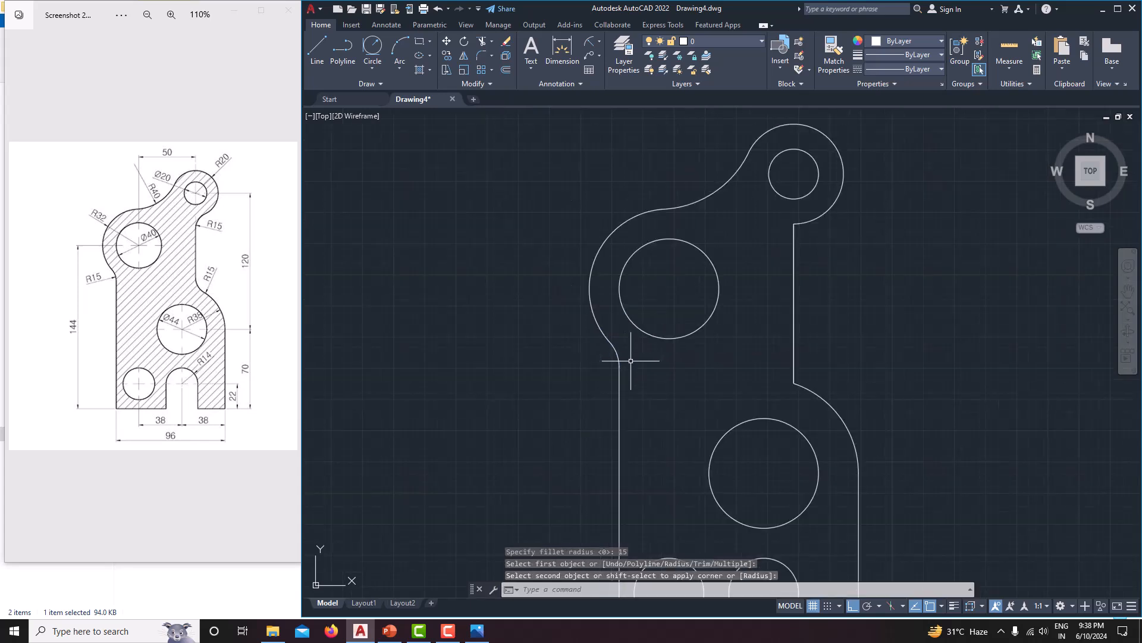
Fillet both ends of the upper right vertical edge with radius 15 mm, at the radius 38 mm arc and the radius 20 mm lug
middle_drag(633, 363, 522, 350)
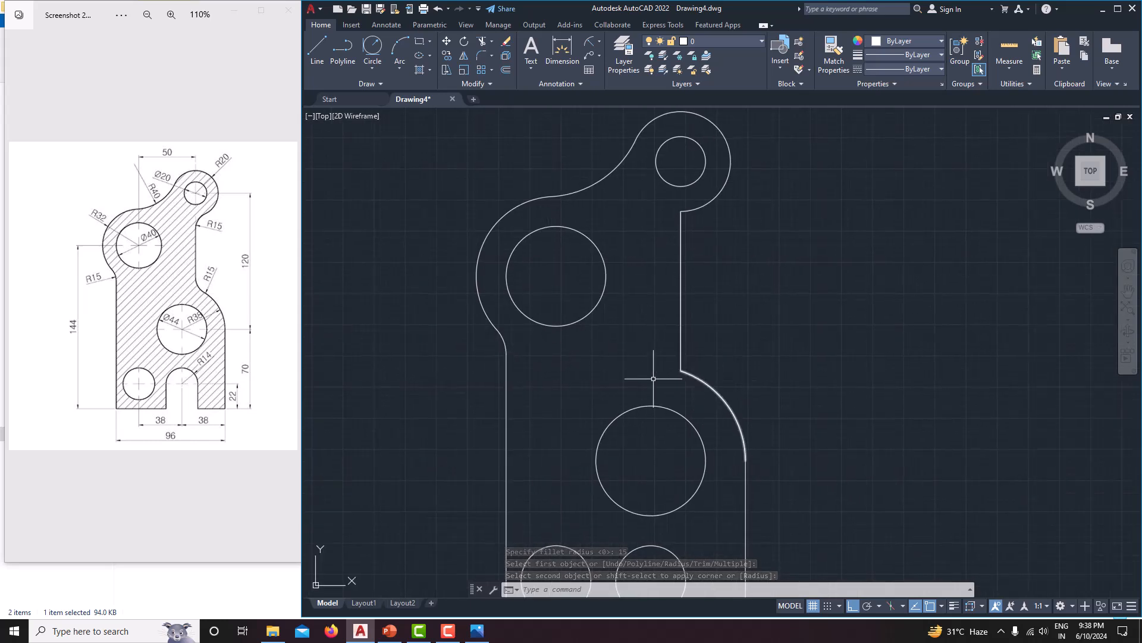
key(Return)
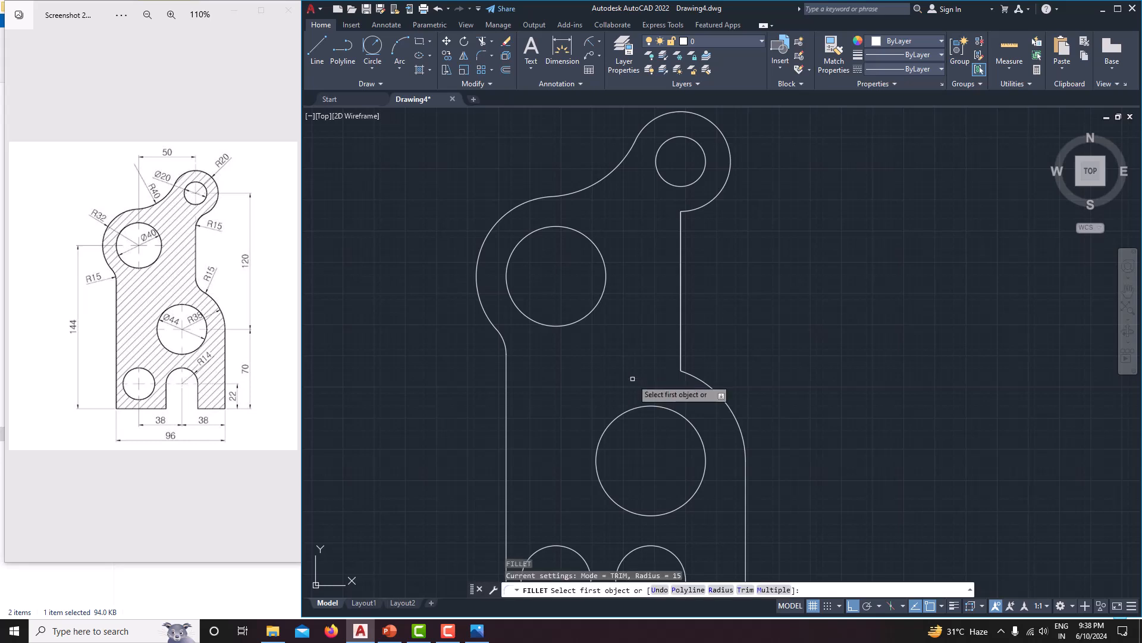
click(689, 369)
click(682, 357)
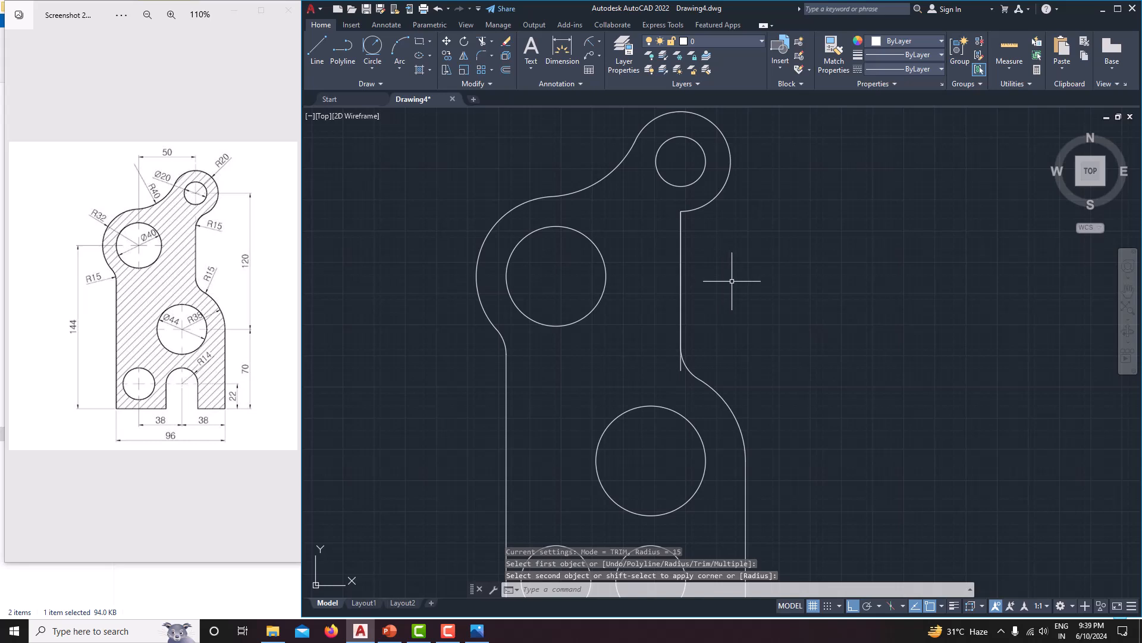
key(Return)
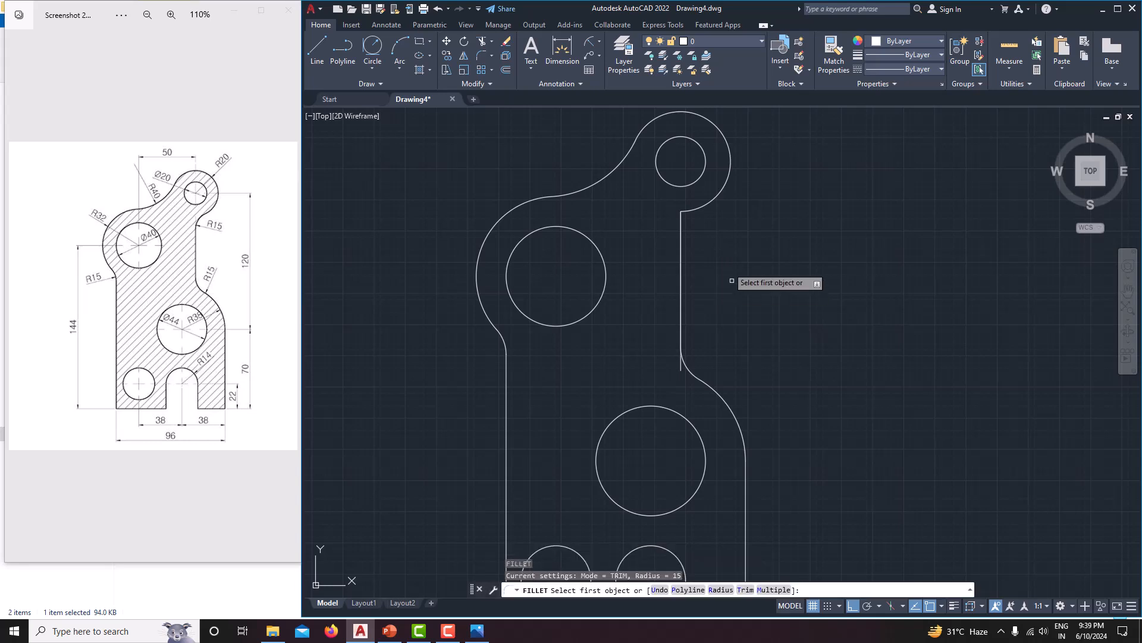
click(681, 223)
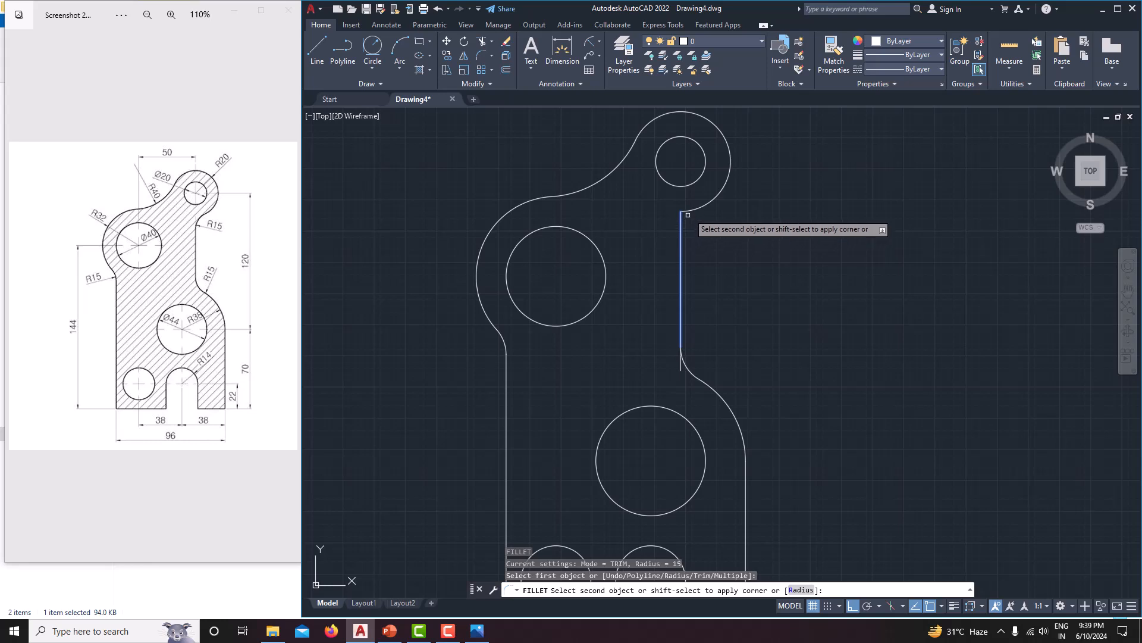
click(690, 210)
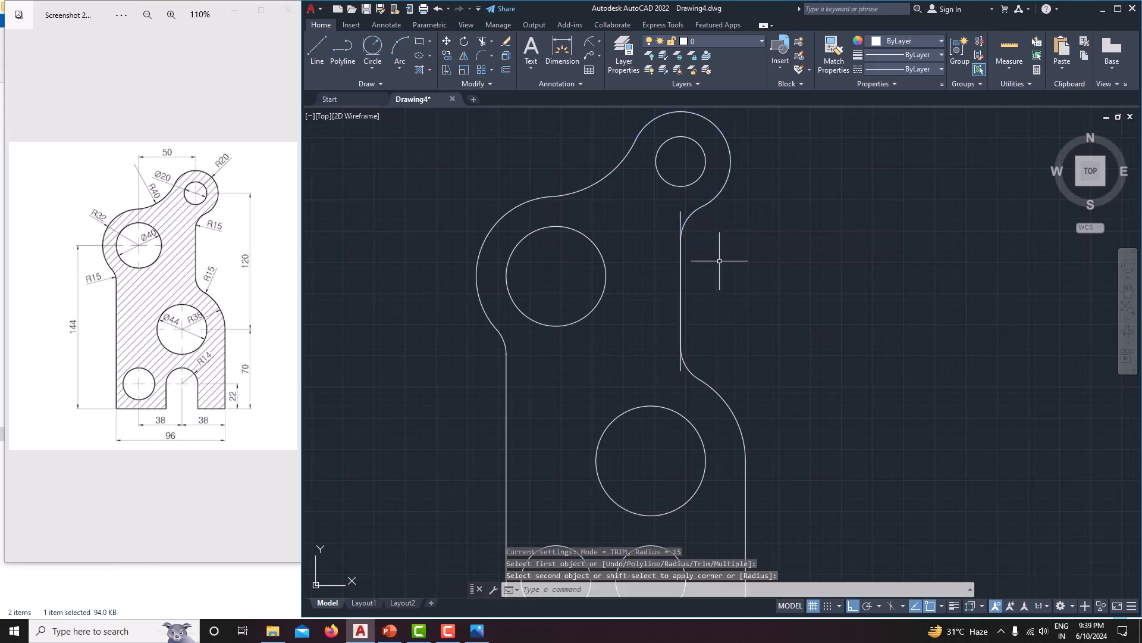
key(Escape)
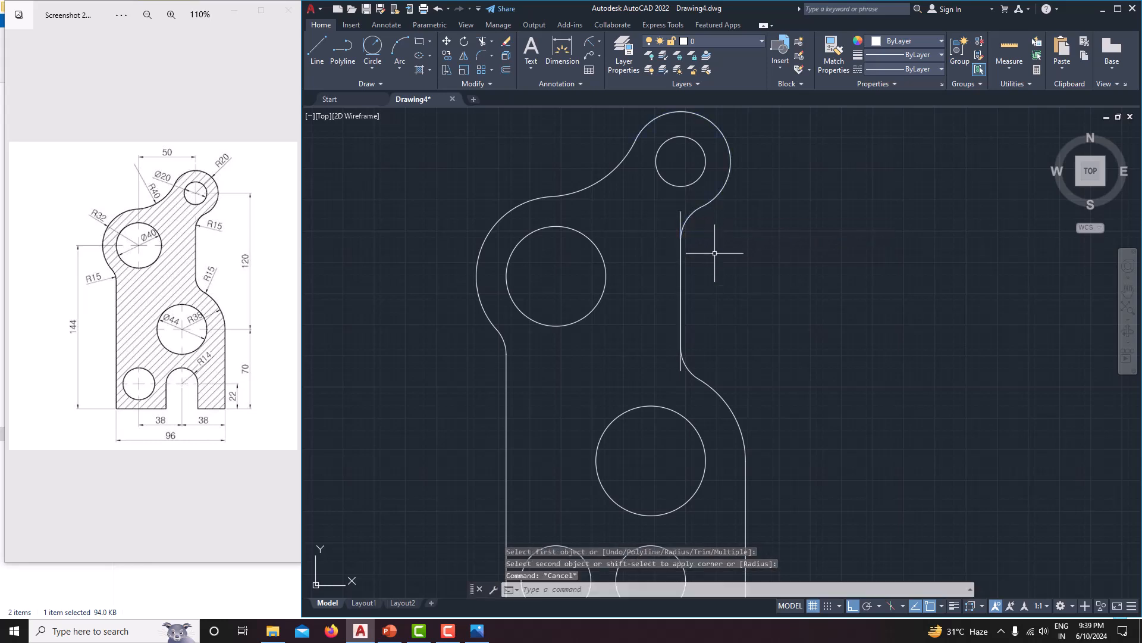
Erase the leftover duplicate vertical line overlapping the filleted upper right edge
click(681, 220)
key(Delete)
scroll(726, 298, down, 3)
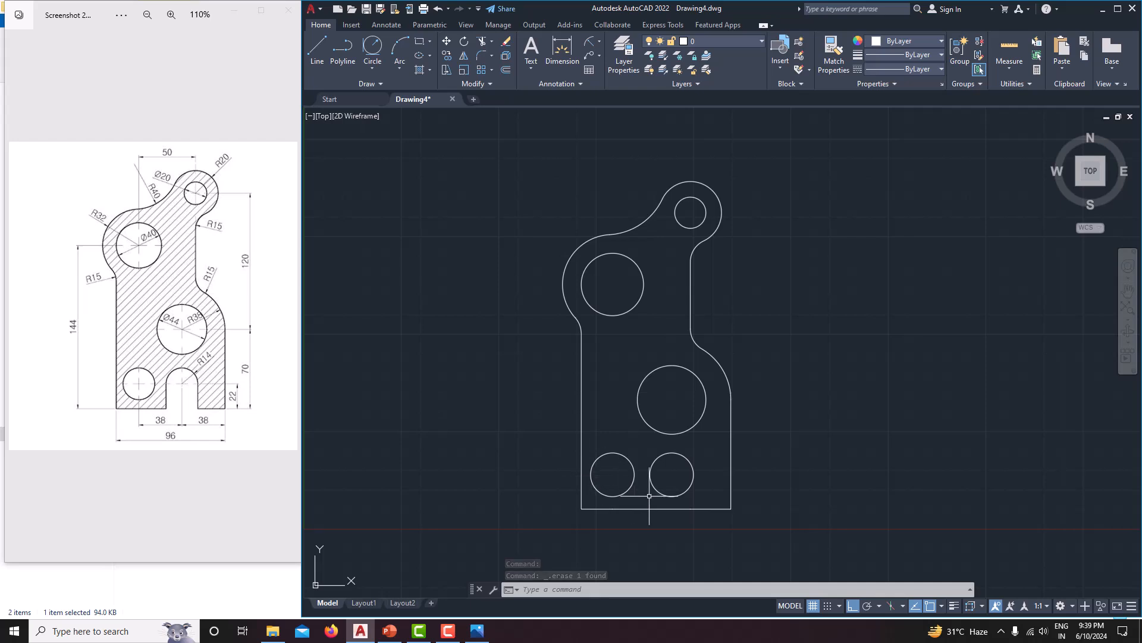
Draw a vertical line from the left quadrant of the slot circle down to the plate's bottom edge
scroll(691, 518, up, 2)
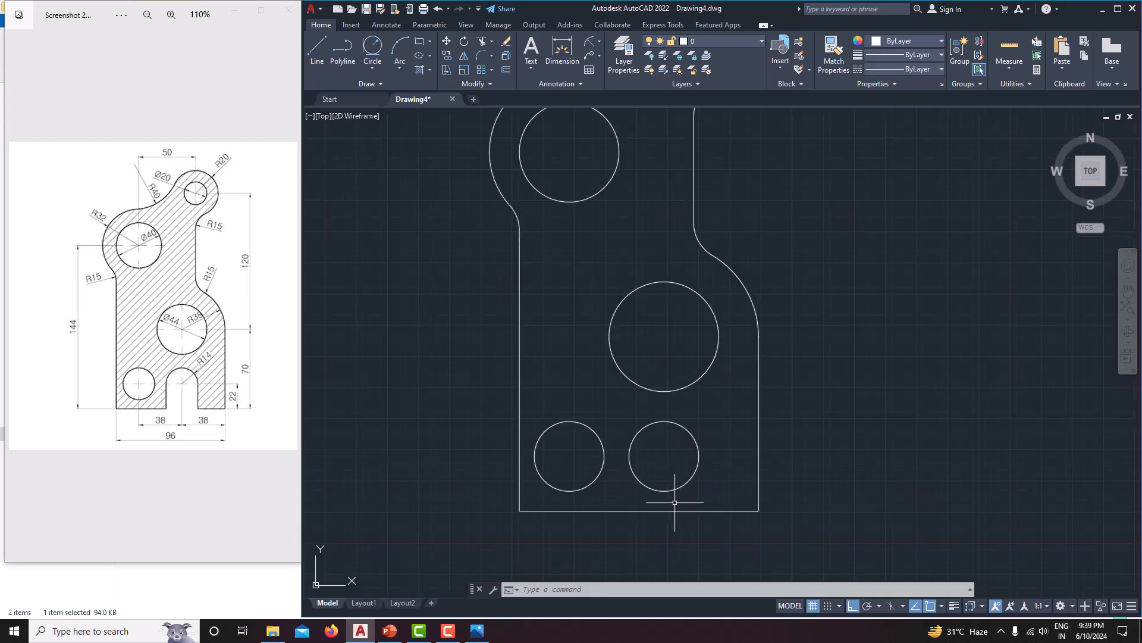
middle_drag(669, 494, 645, 459)
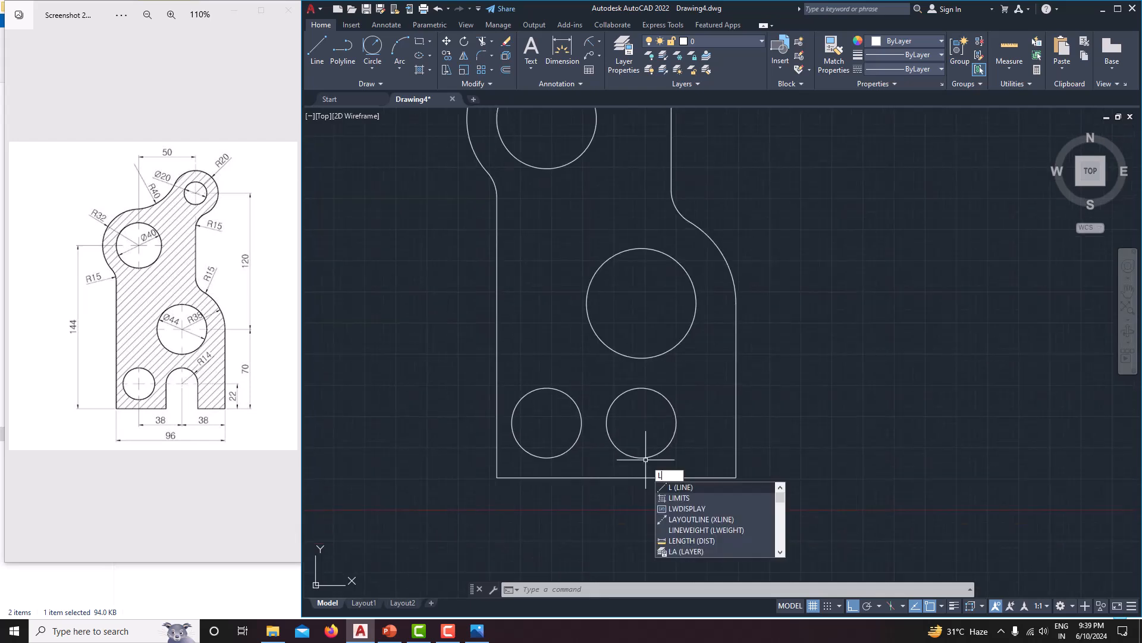
text(l)
key(Return)
click(607, 423)
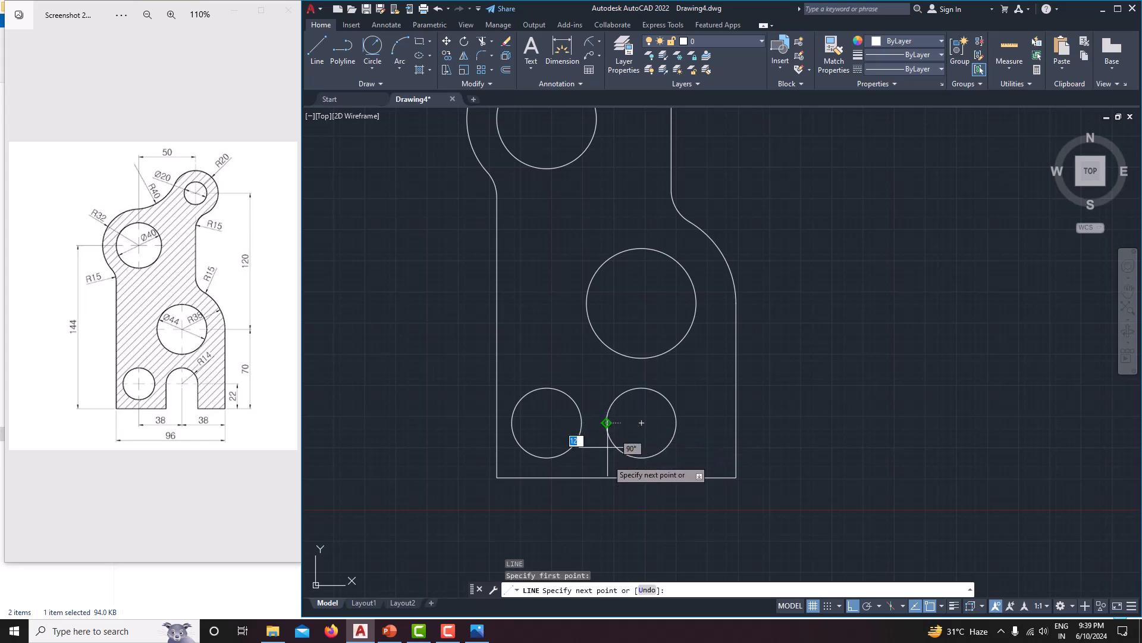
scroll(610, 478, up, 4)
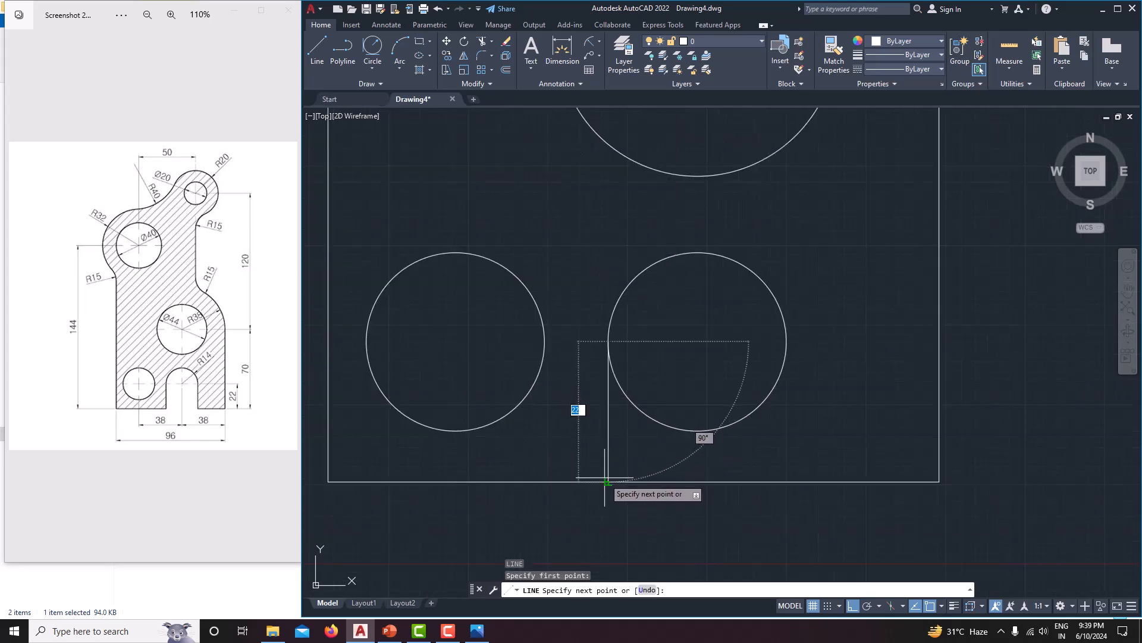
click(611, 481)
right_click(754, 443)
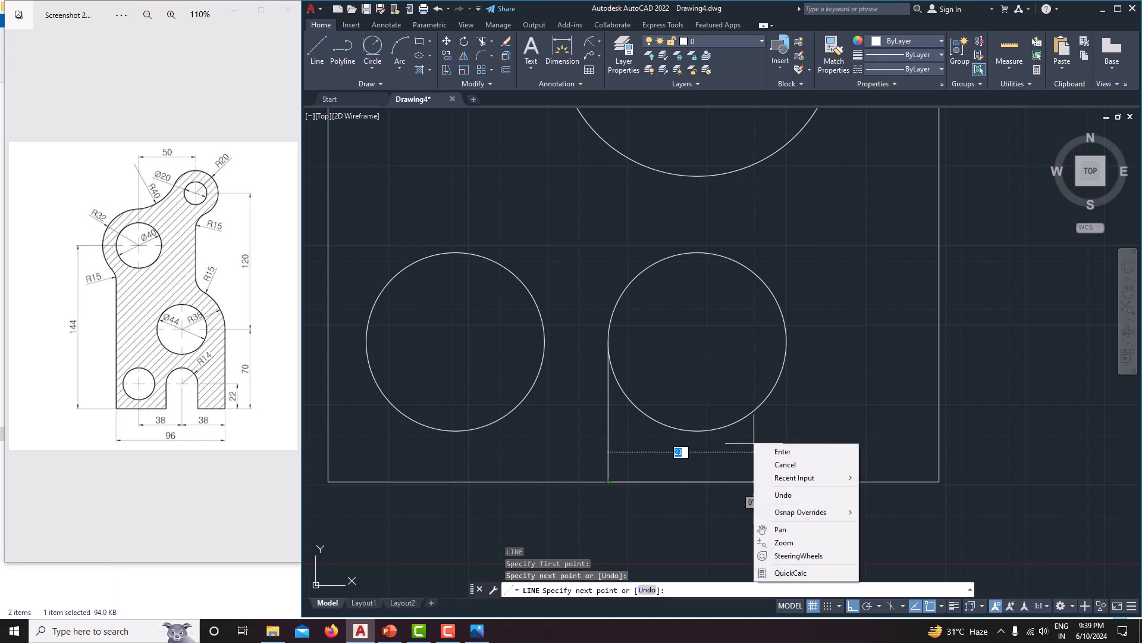
click(777, 462)
Draw a vertical line from the right quadrant of the slot circle down to the plate's bottom edge
text(l)
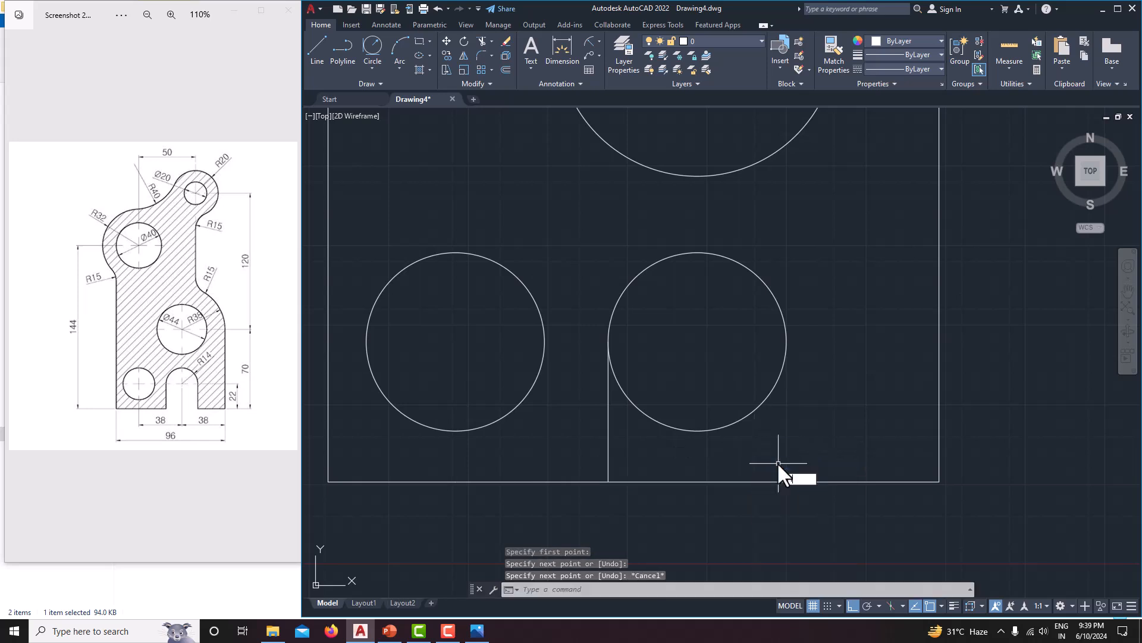
key(Return)
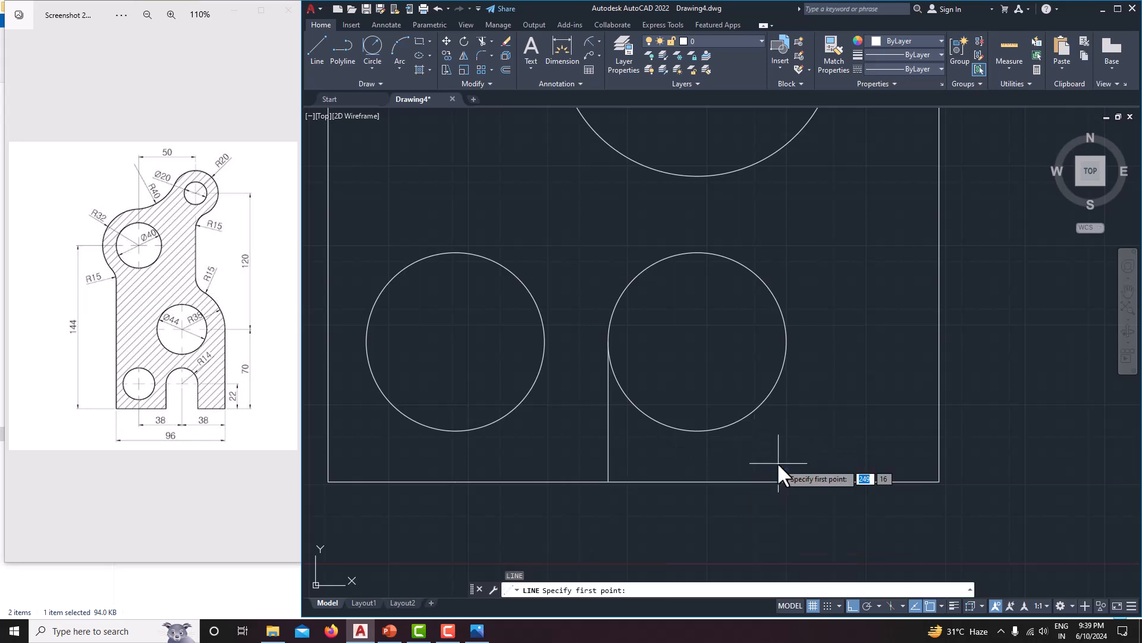
click(787, 341)
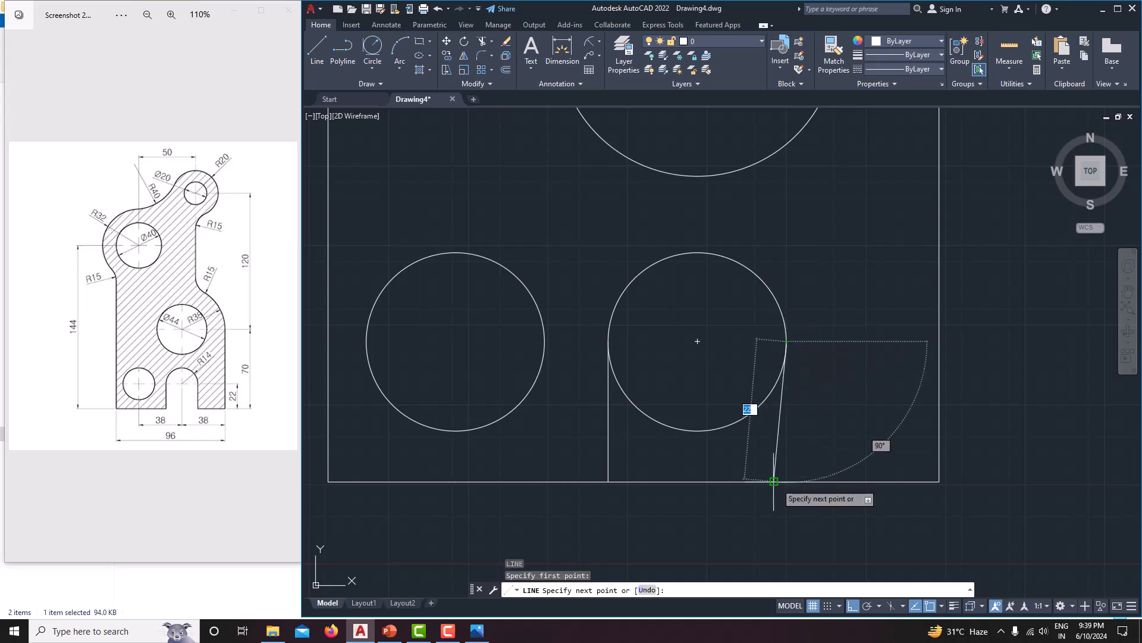
click(786, 481)
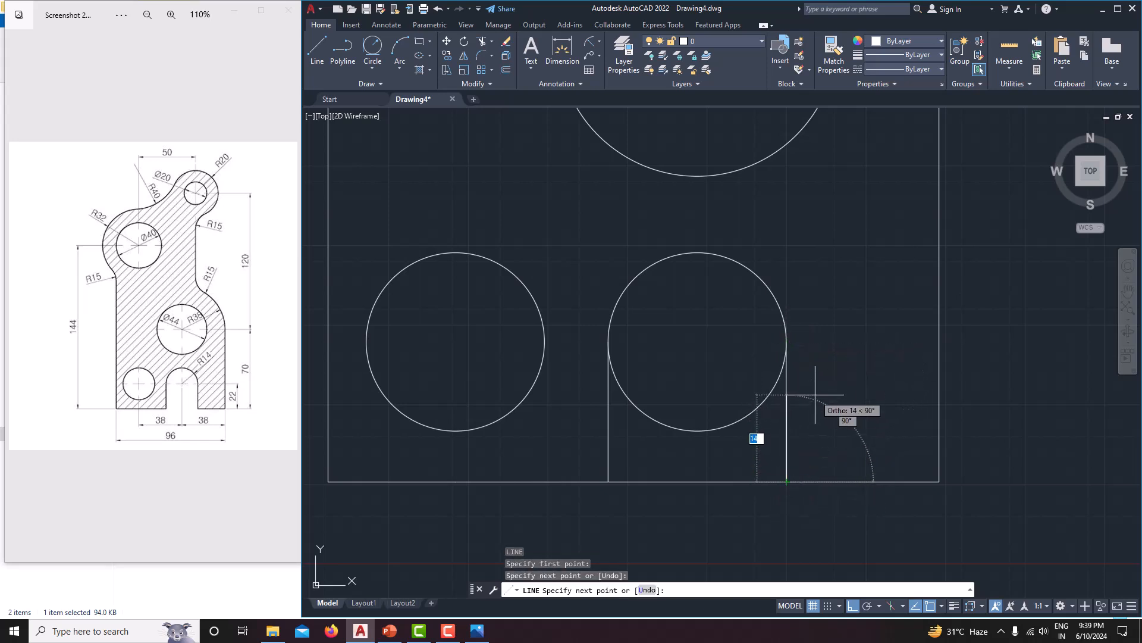
right_click(817, 395)
click(837, 412)
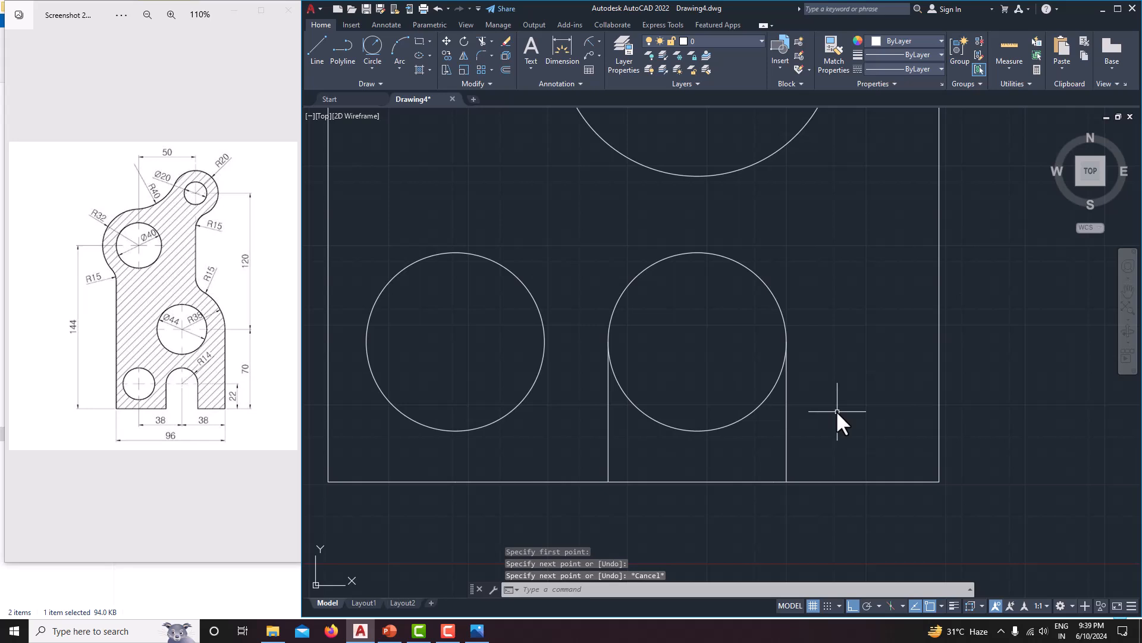
key(Escape)
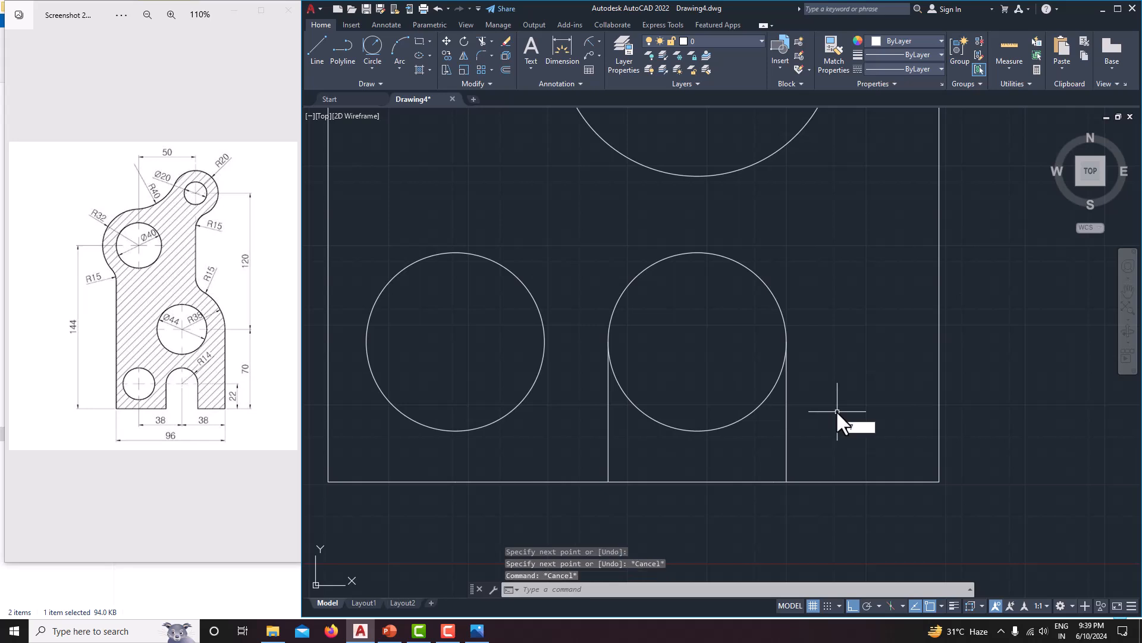
Trim the bottom edge between the two slot lines and the lower half of the slot circle to open the slot
text(tr)
key(Return)
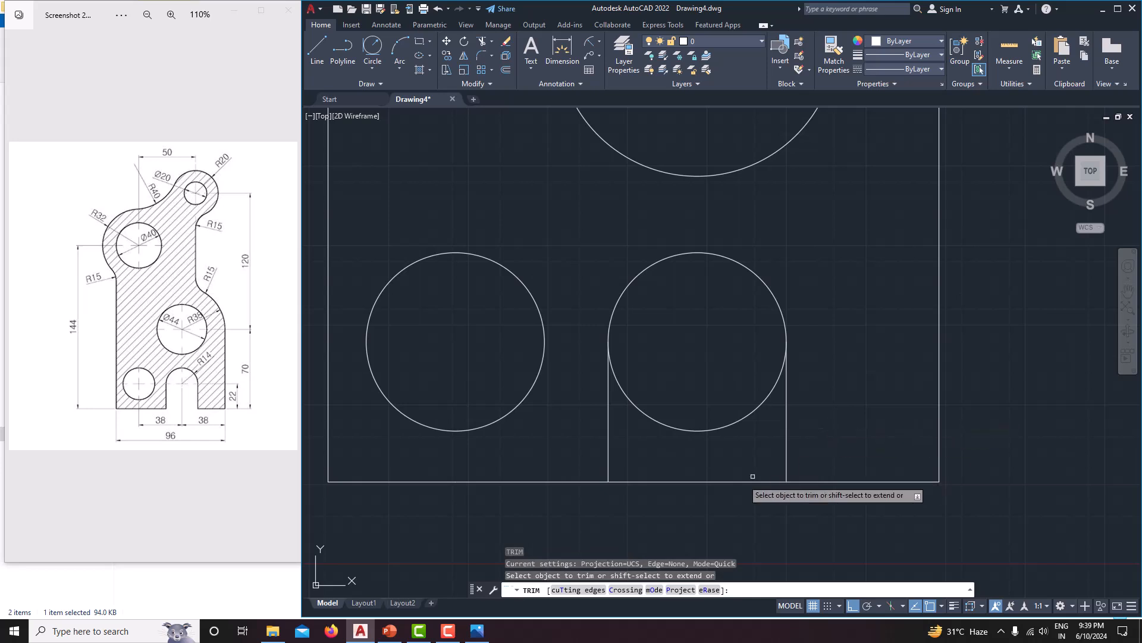
click(697, 479)
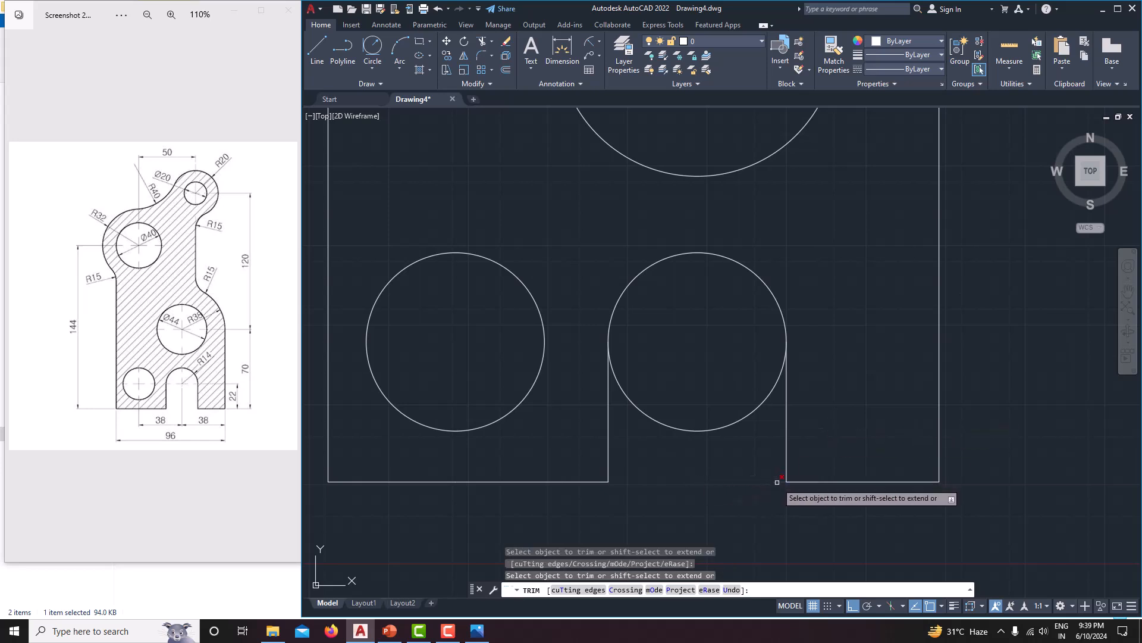
click(731, 421)
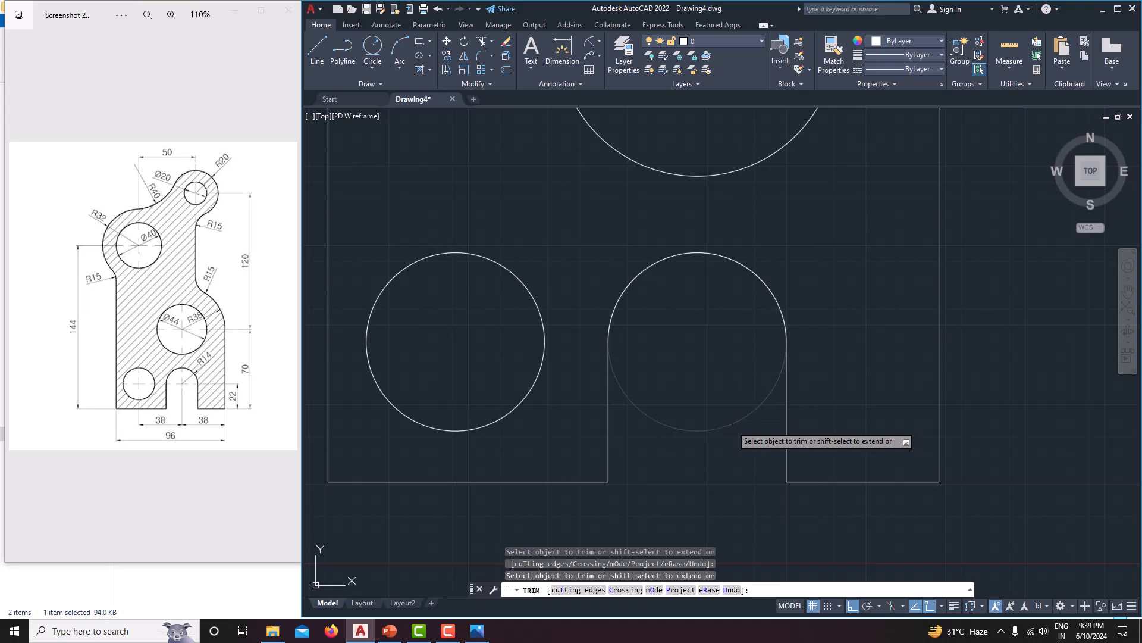
scroll(714, 407, down, 4)
key(Escape)
scroll(712, 405, down, 4)
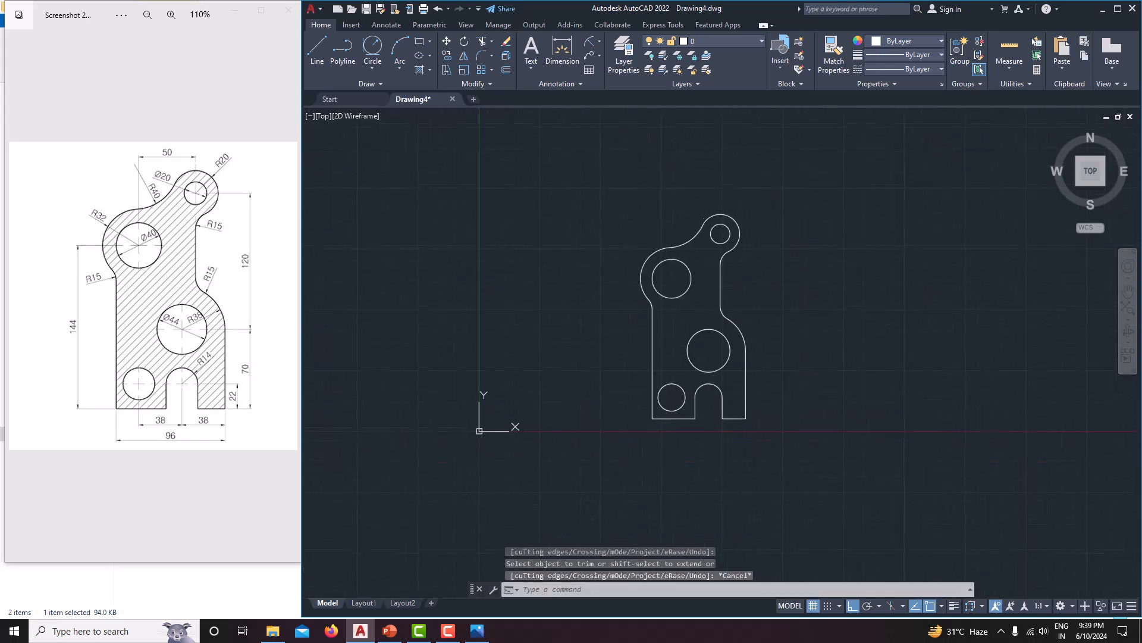
Set the lineweight of the entire plate profile to 0.35 mm and turn on lineweight display
middle_drag(657, 435, 634, 419)
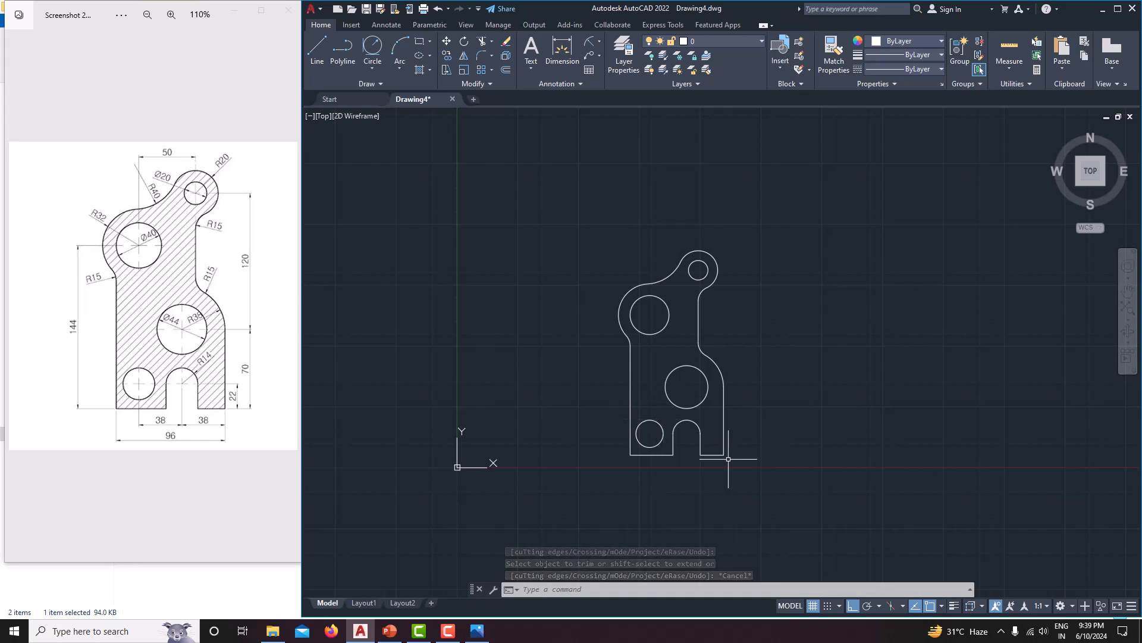
scroll(721, 375, up, 2)
mouse_move(721, 375)
middle_down()
mouse_move(721, 407)
mouse_move(699, 409)
middle_up()
scroll(721, 407, down, 2)
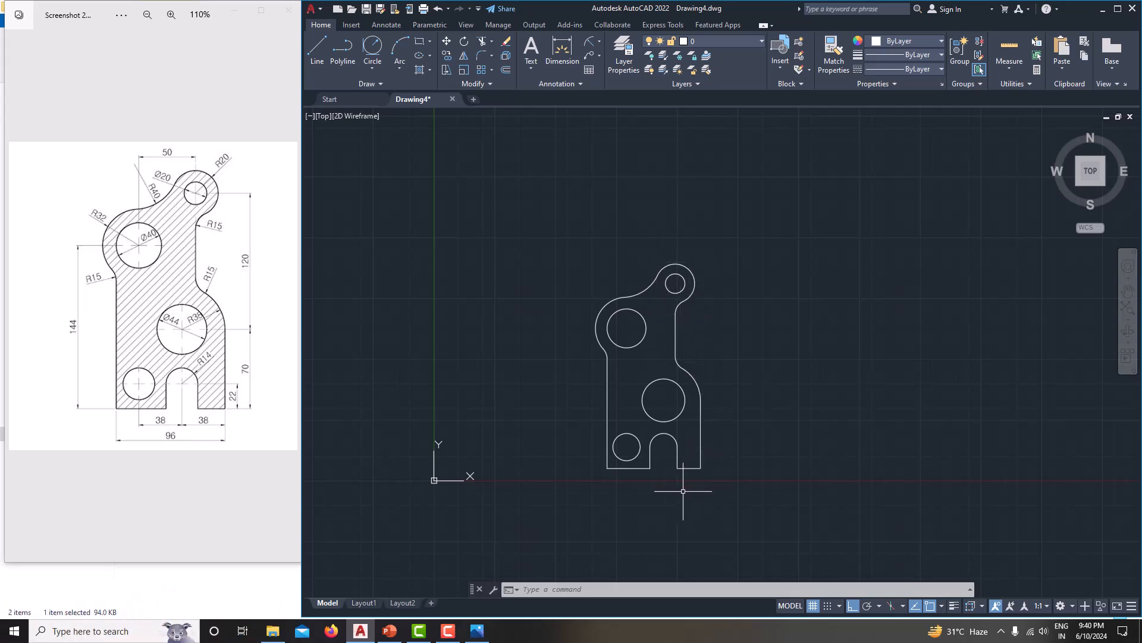
click(547, 225)
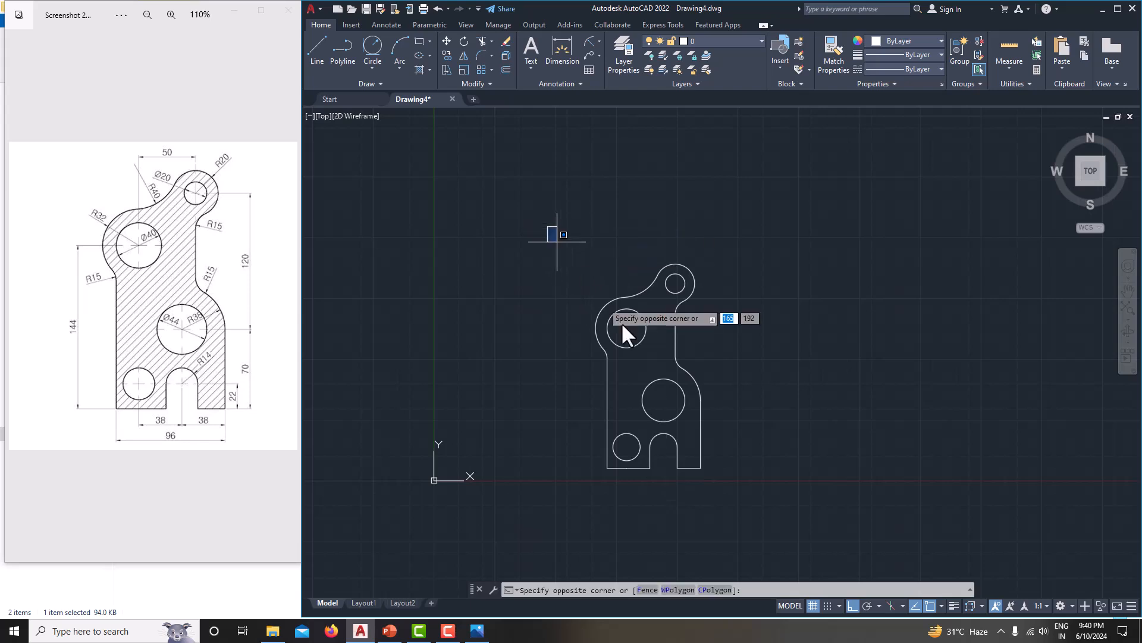
click(769, 509)
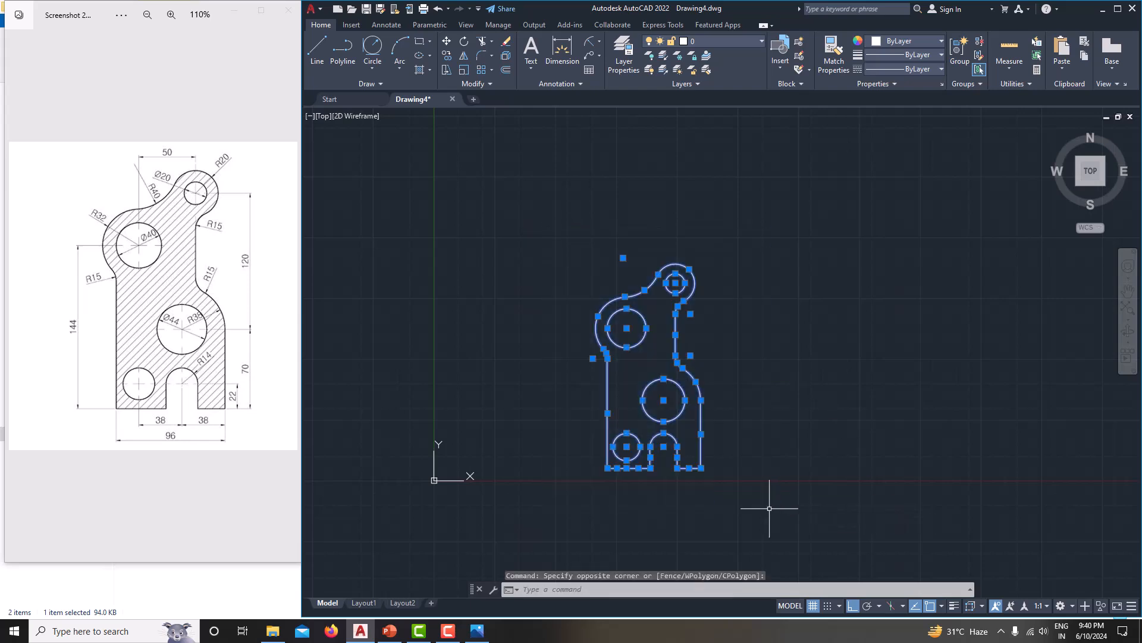
click(898, 54)
click(920, 244)
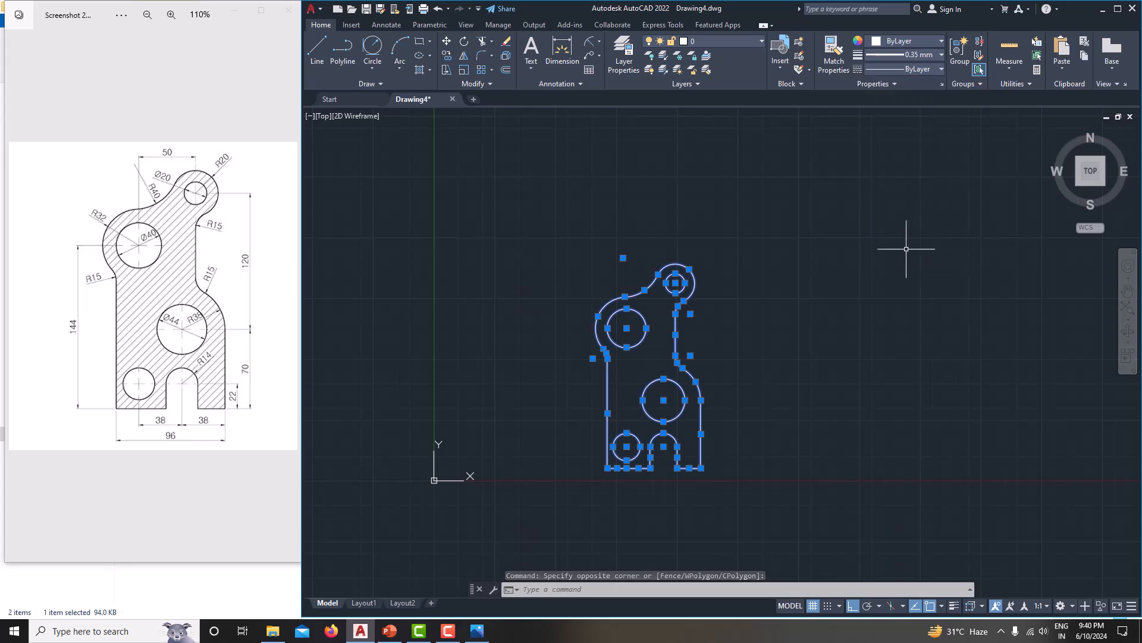
key(Escape)
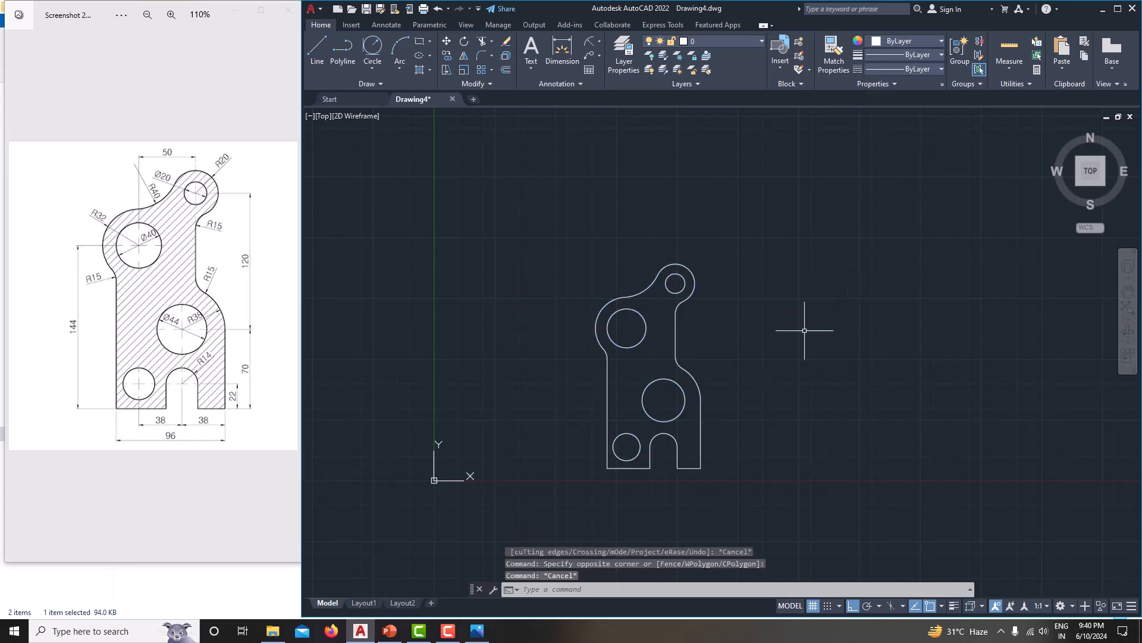
click(954, 607)
Move the entire plate profile straight up, away from the X axis
mouse_move(816, 372)
middle_down()
mouse_move(811, 311)
mouse_move(788, 395)
mouse_move(793, 423)
middle_up()
click(539, 229)
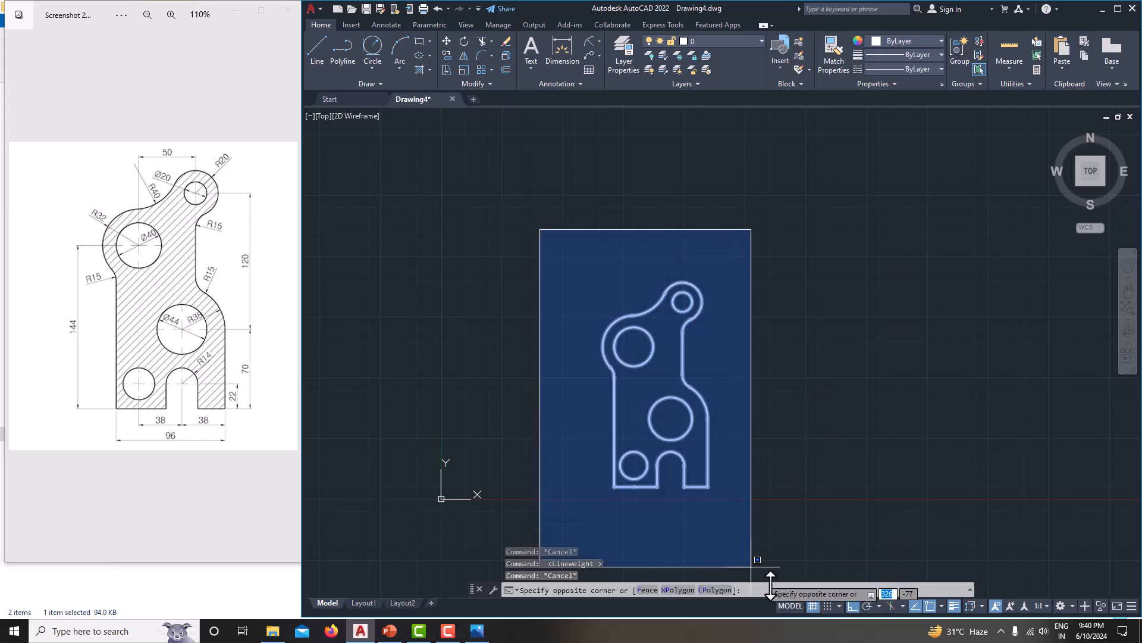
click(765, 515)
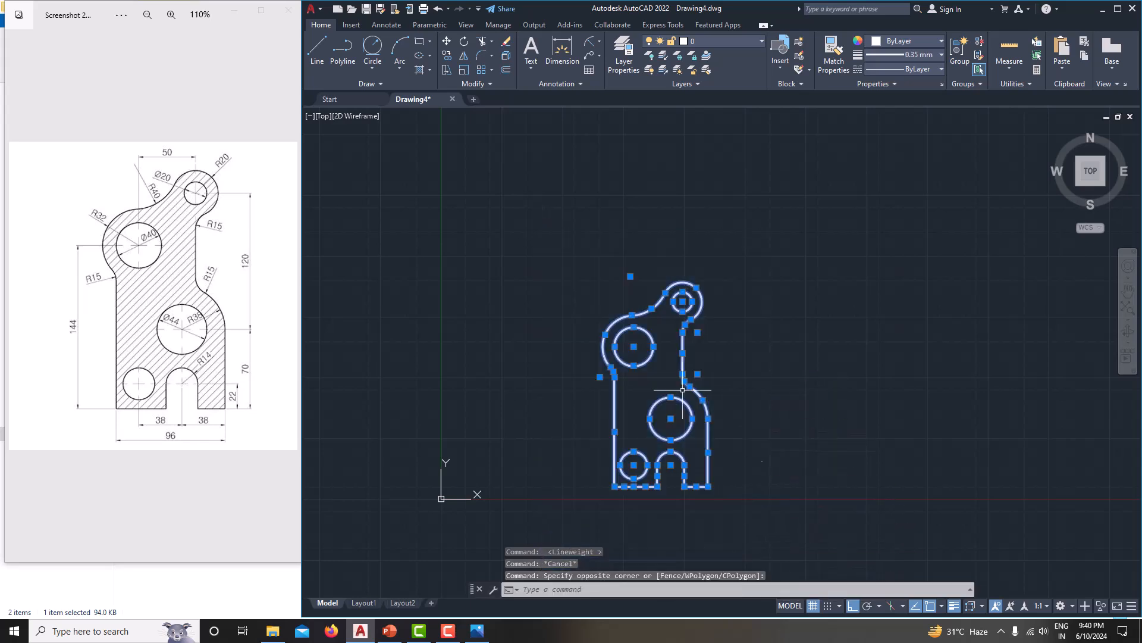
click(446, 40)
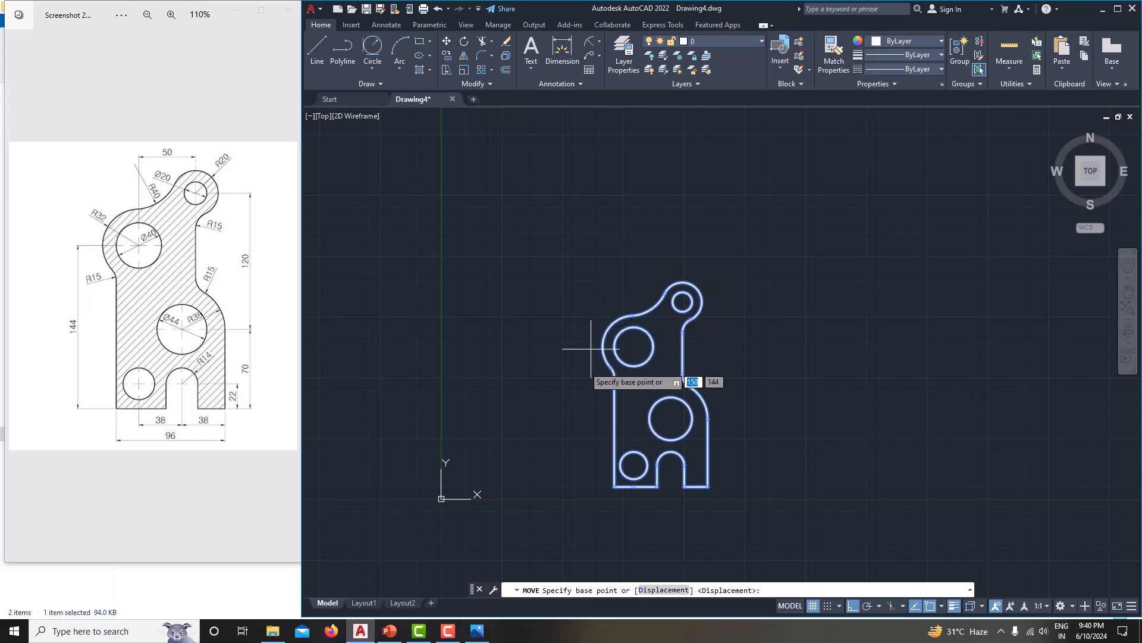
click(583, 378)
click(588, 226)
scroll(594, 401, up, 3)
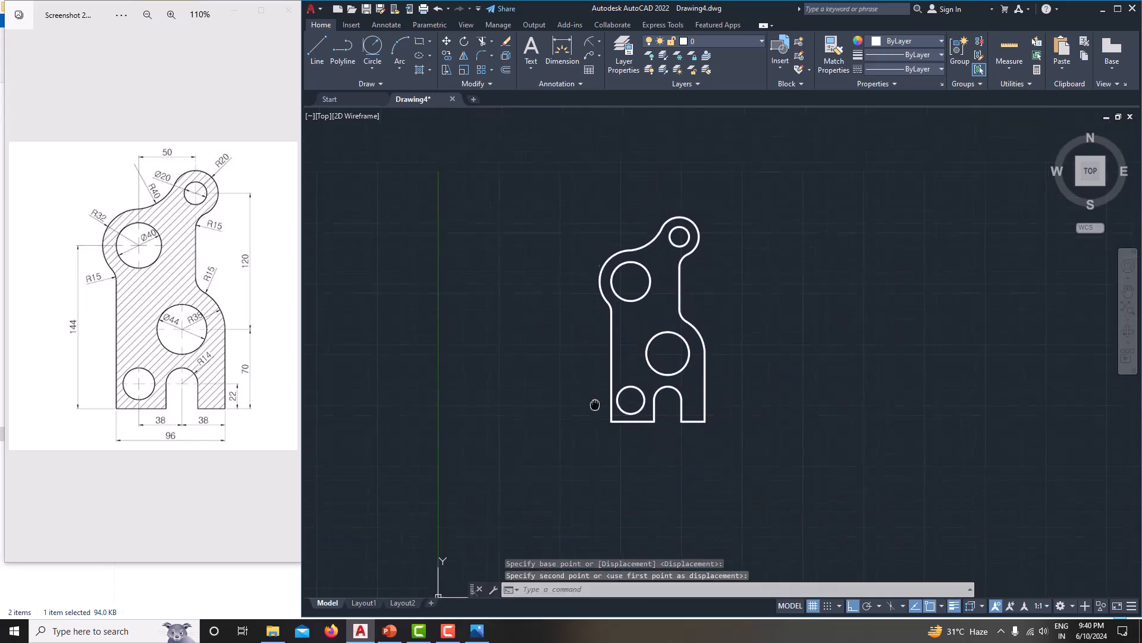
middle_drag(575, 392, 549, 383)
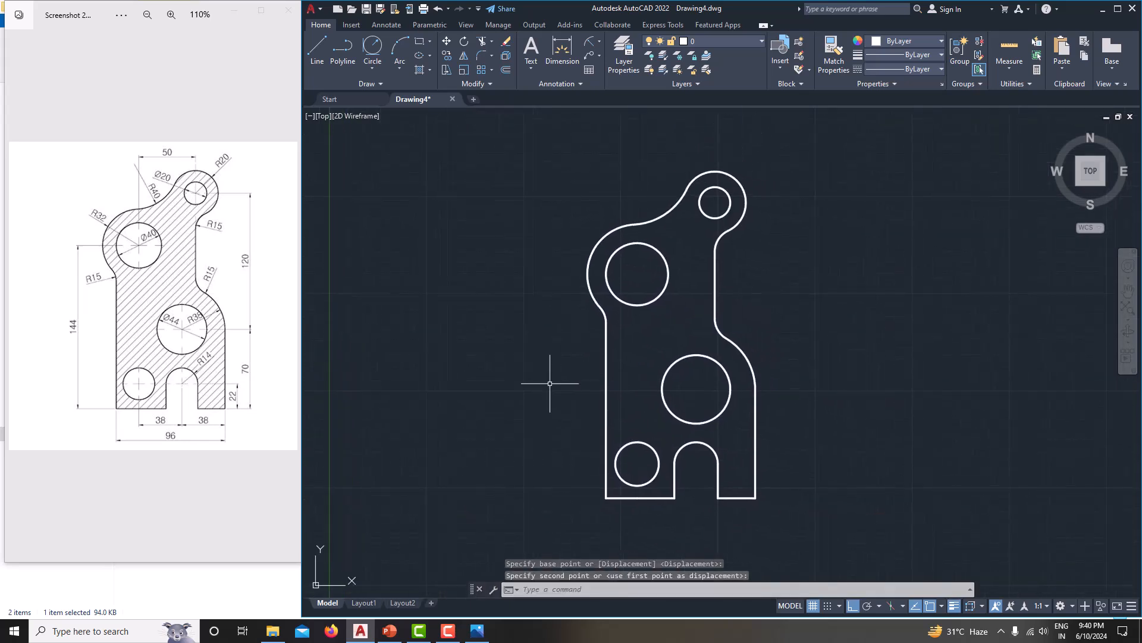
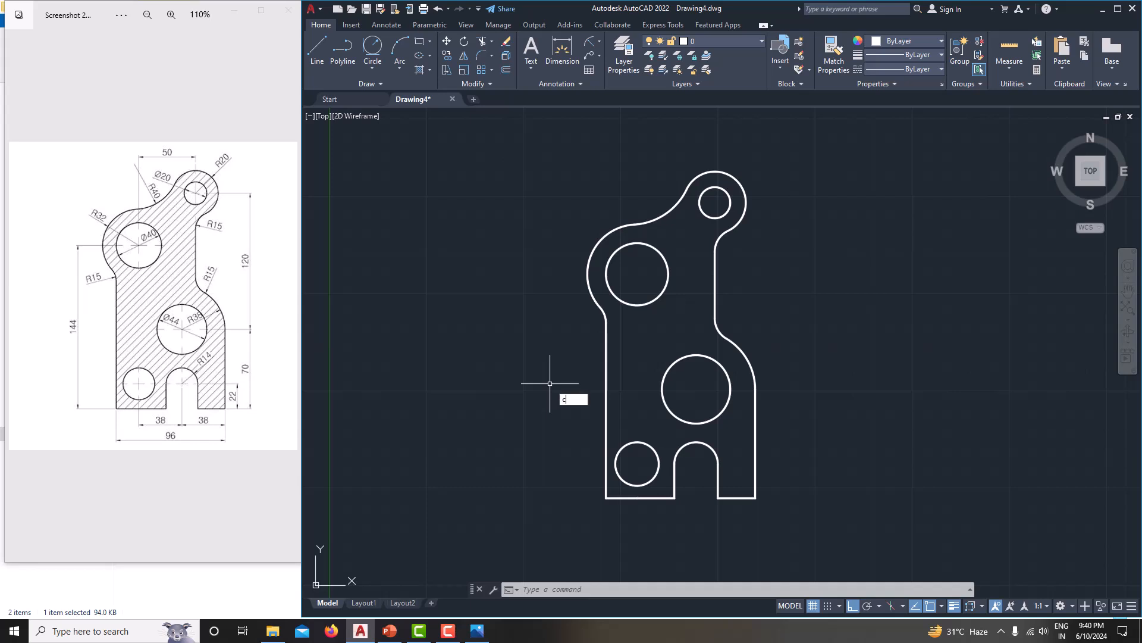
Add center marks to the slot arc and the four circular holes of the plate
key(Return)
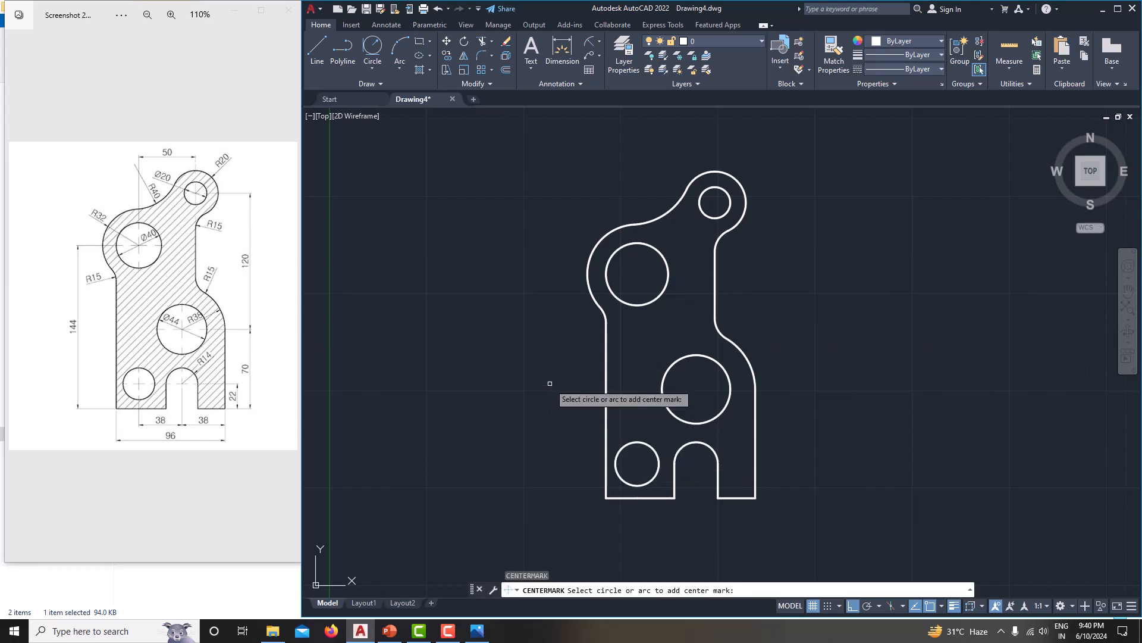
click(710, 445)
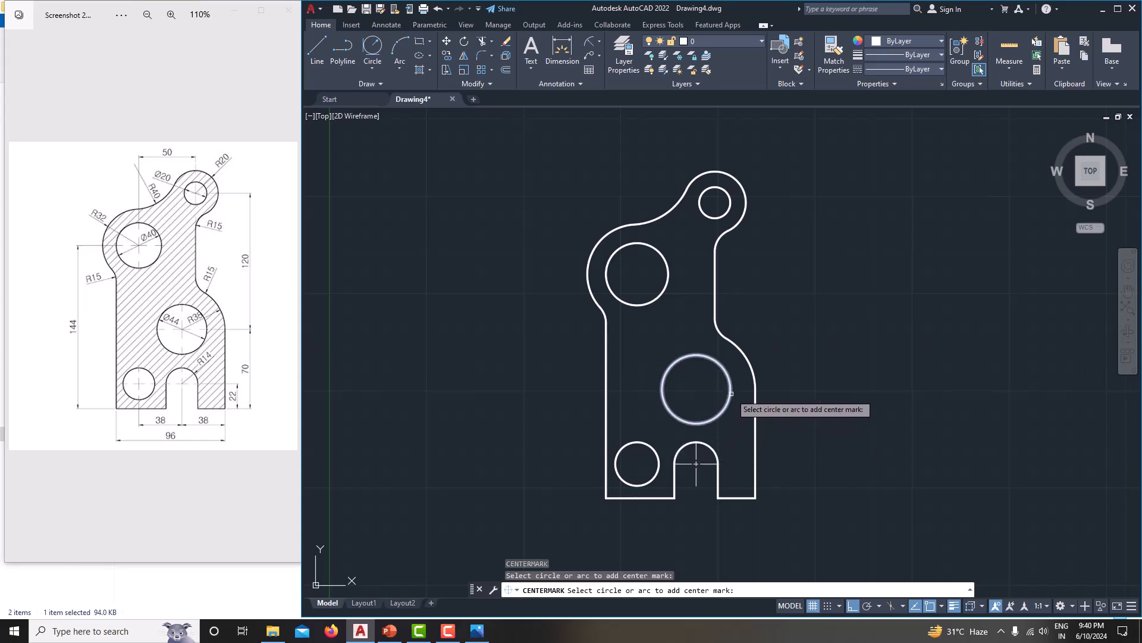
click(732, 393)
click(643, 442)
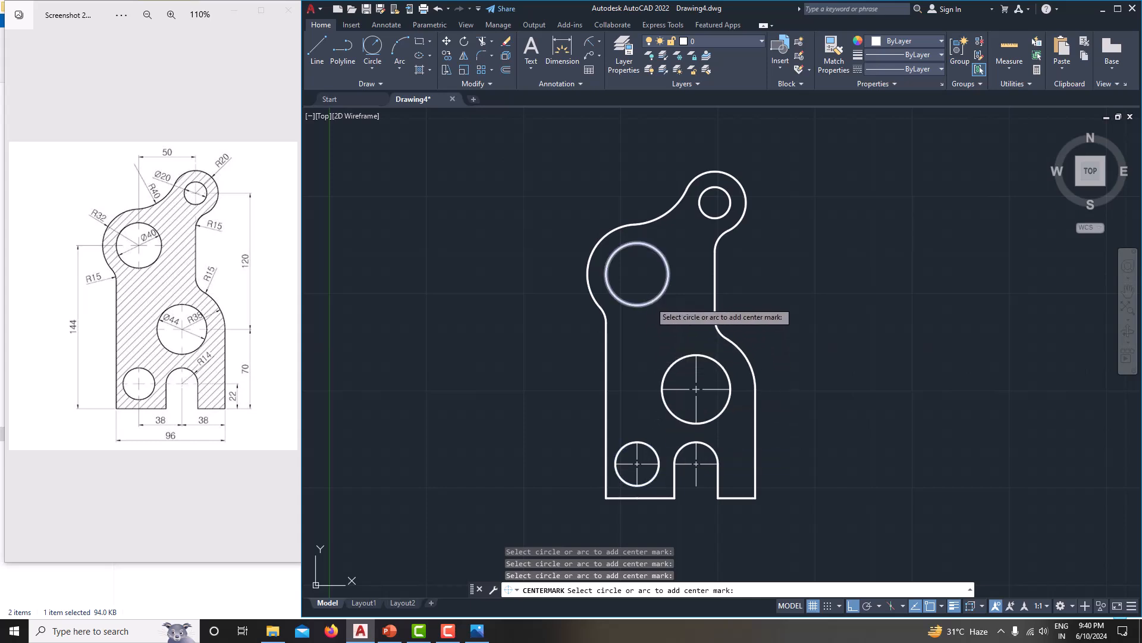
click(650, 301)
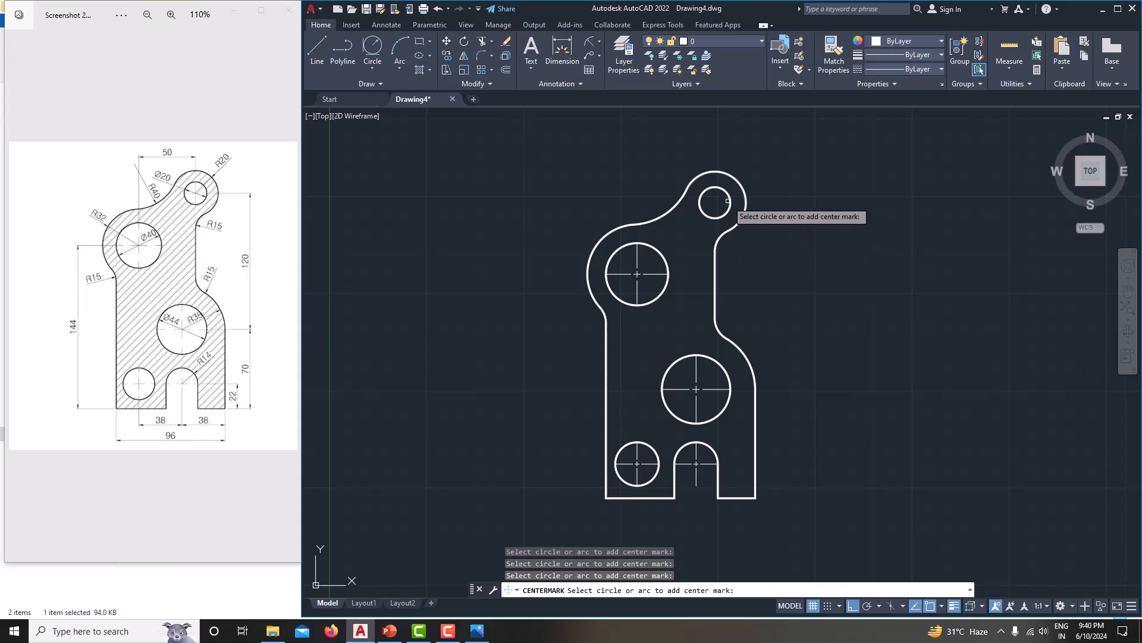
click(728, 201)
key(Escape)
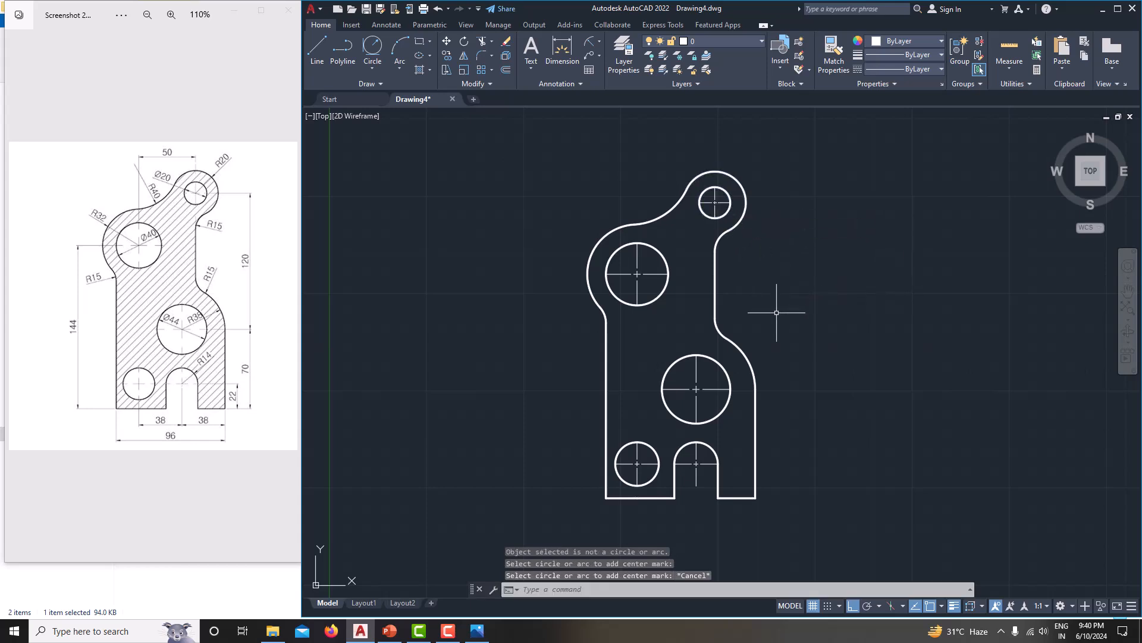
middle_drag(747, 309, 770, 312)
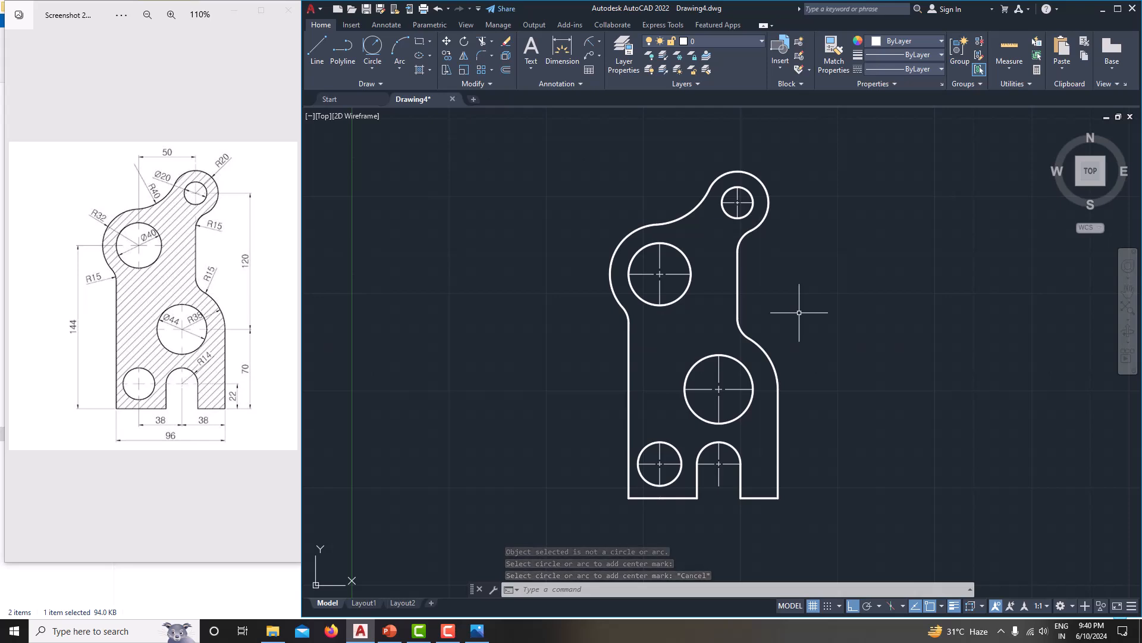
key(Escape)
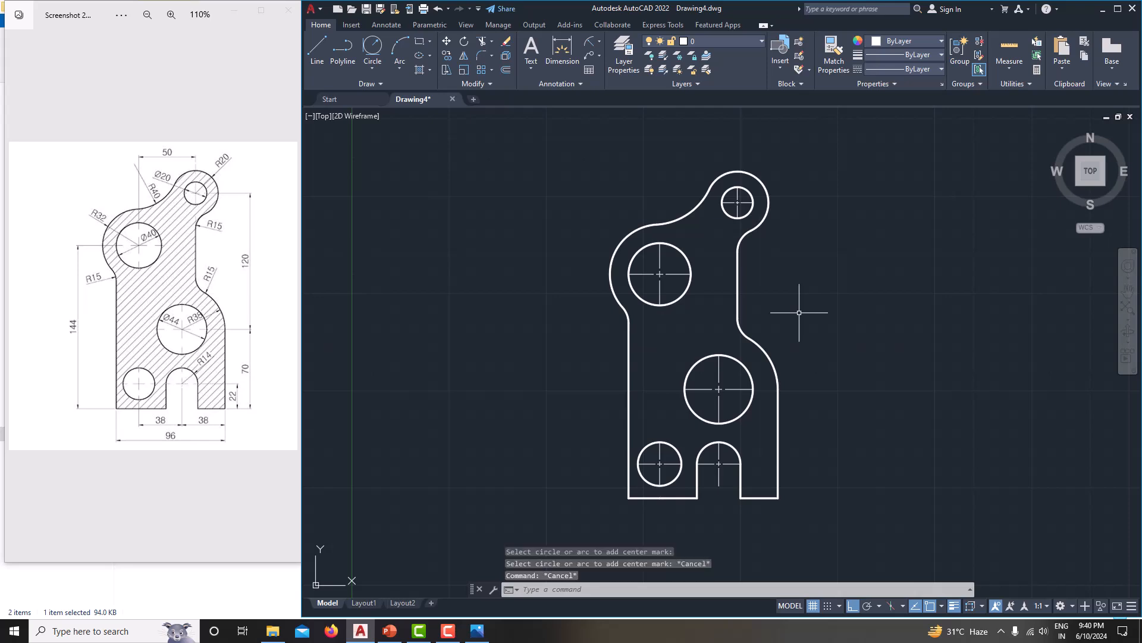
Add a horizontal linear dimension for the plate's overall width between its two bottom outer corners, placed below the bottom edge
click(598, 38)
click(602, 65)
click(629, 498)
click(777, 499)
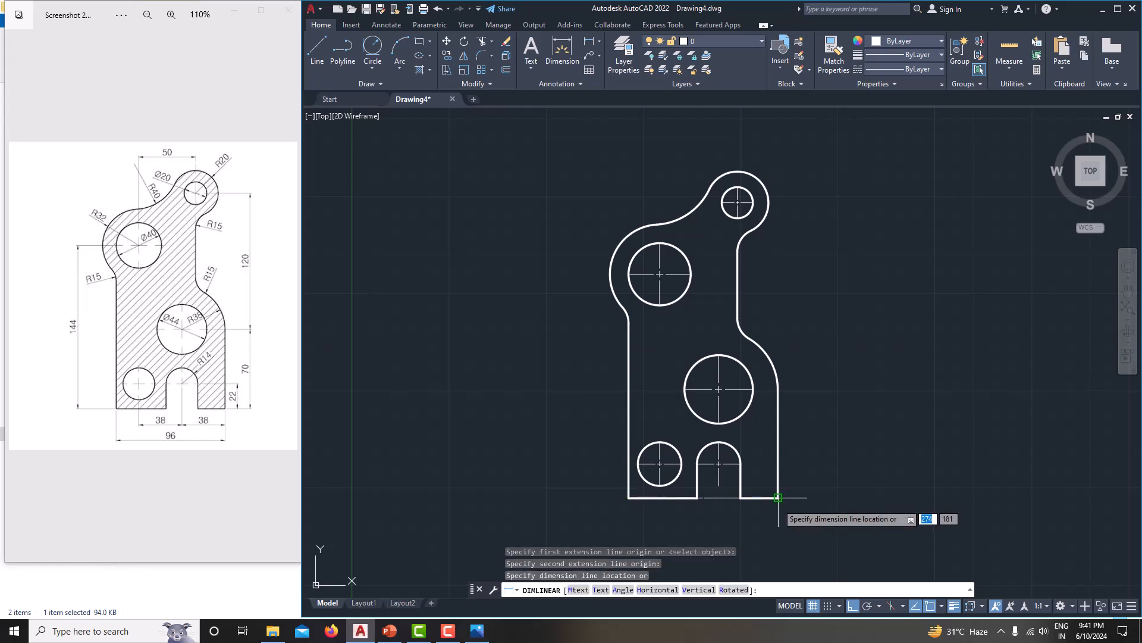
scroll(687, 524, up, 8)
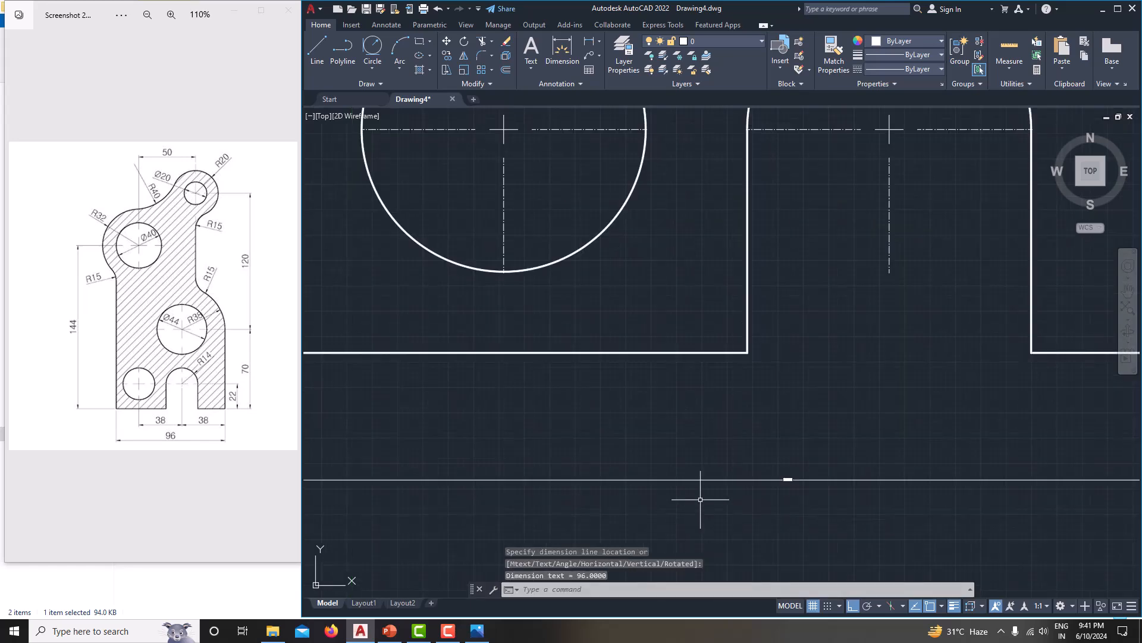
scroll(810, 476, up, 3)
scroll(774, 467, down, 8)
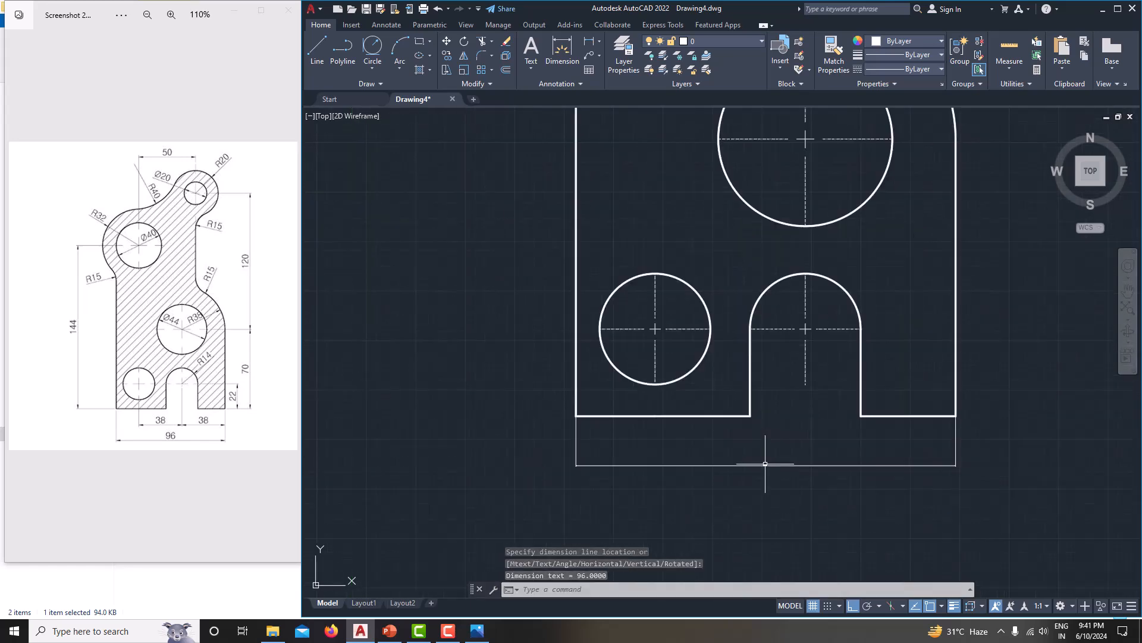
click(767, 457)
scroll(714, 464, down, 6)
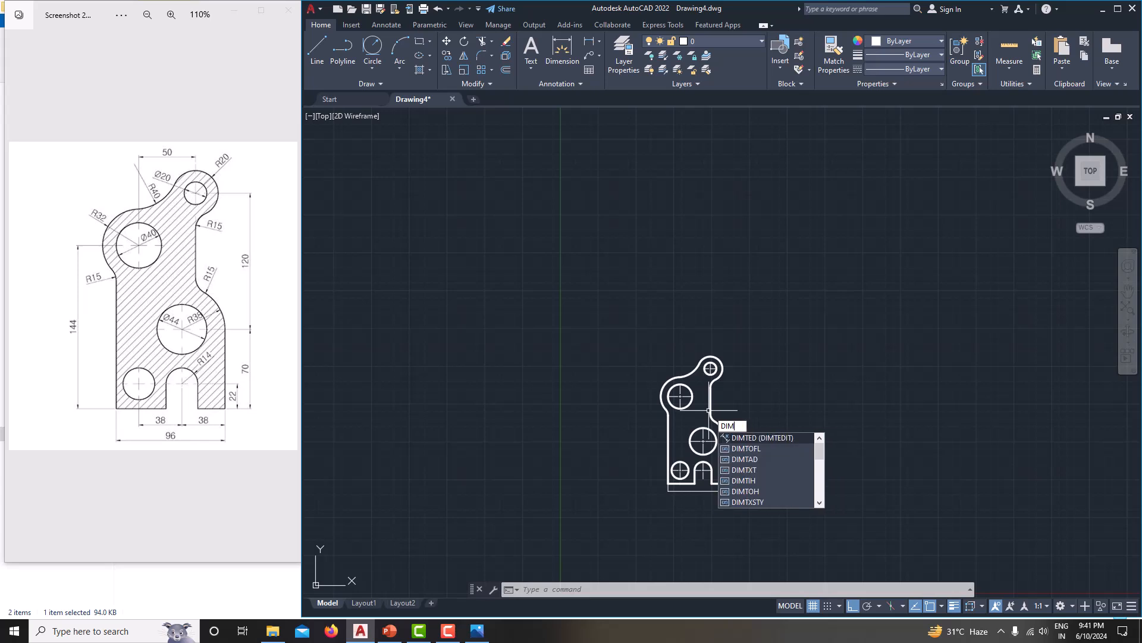
Open the Standard dimension style for modification and set its arrow size to 4
text(st)
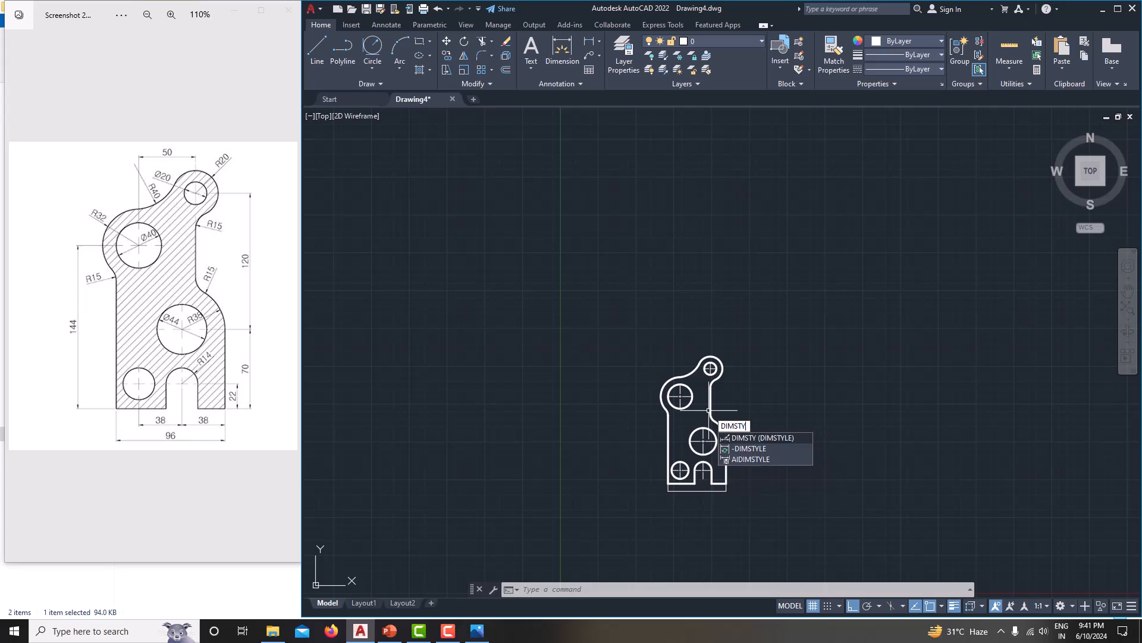
text(y)
key(Return)
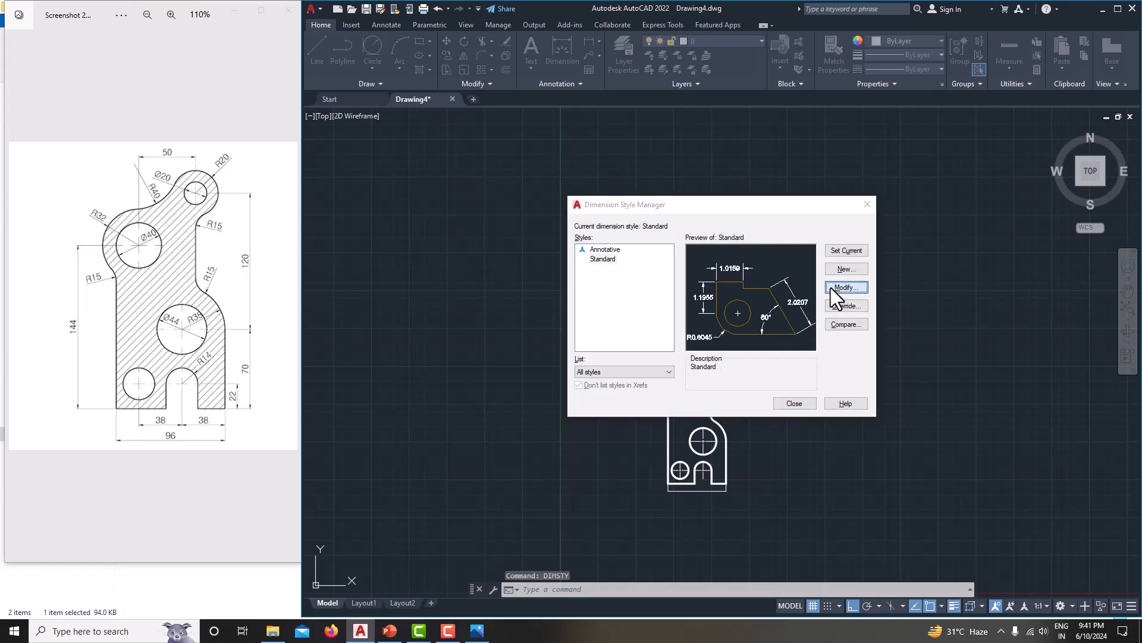
click(831, 288)
click(607, 184)
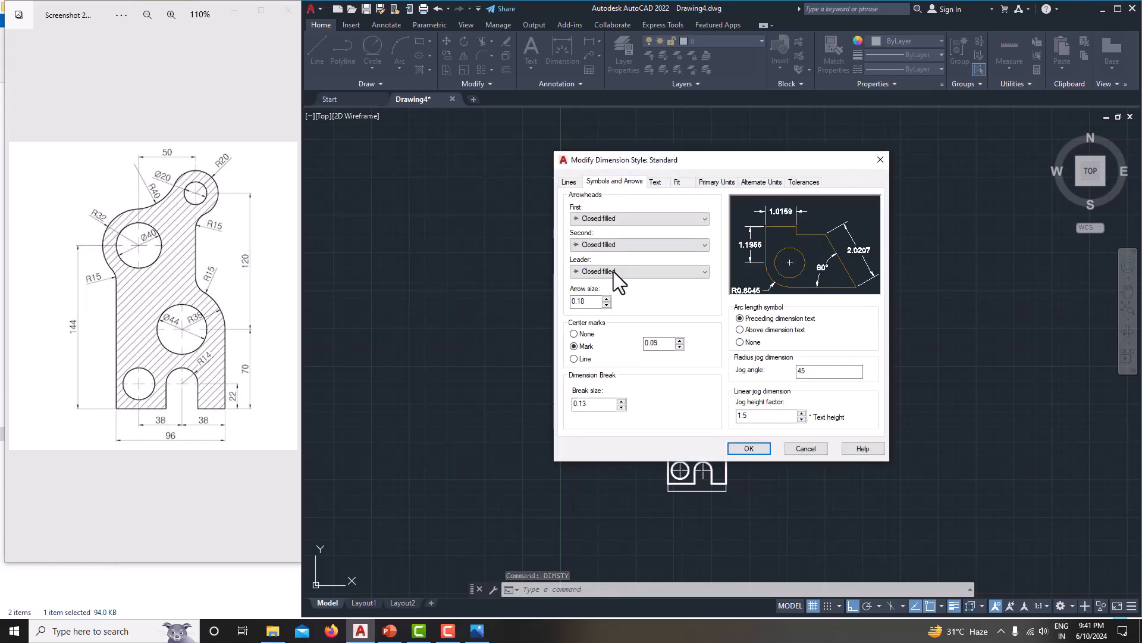
drag(587, 300, 551, 294)
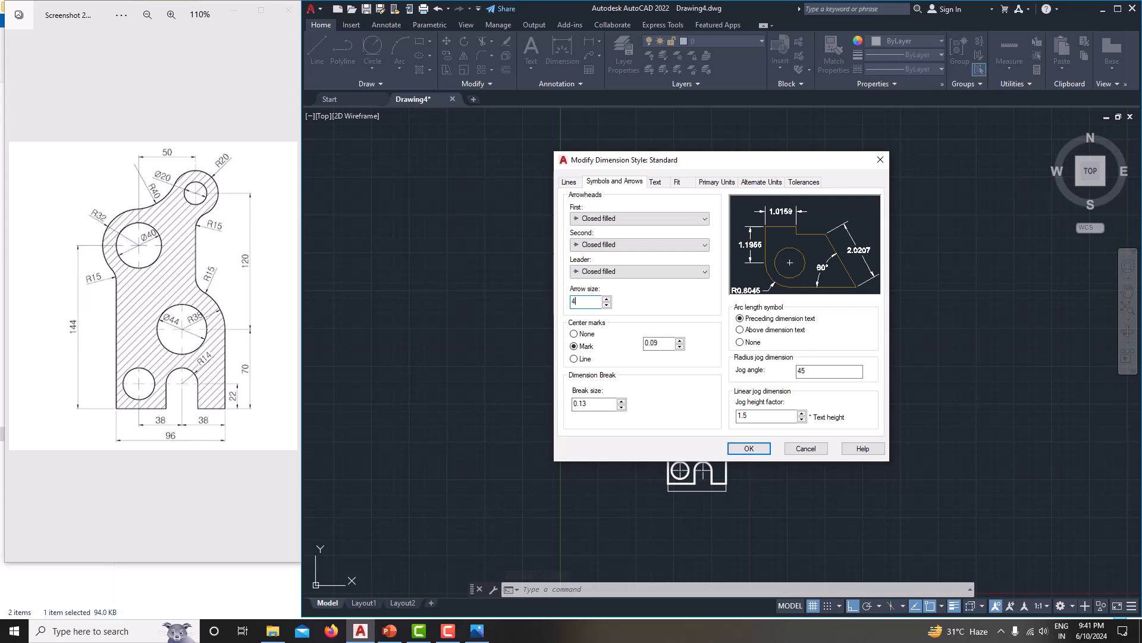
Set the Standard dimension style's text height to 4 and linear precision to 0, and apply the changes
click(654, 182)
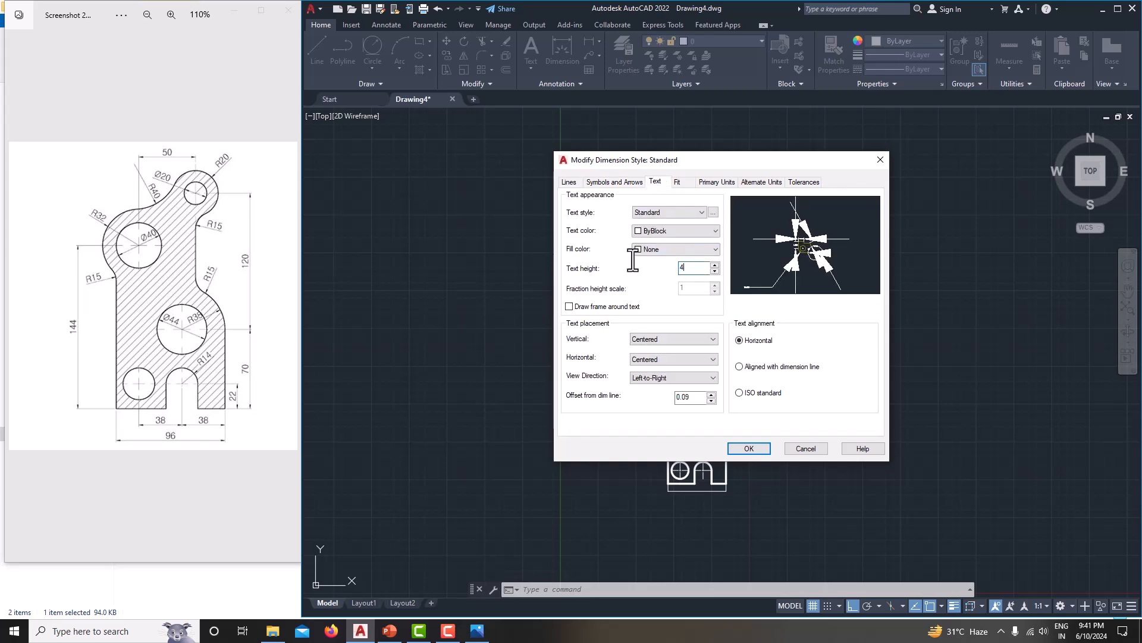
click(708, 184)
click(671, 225)
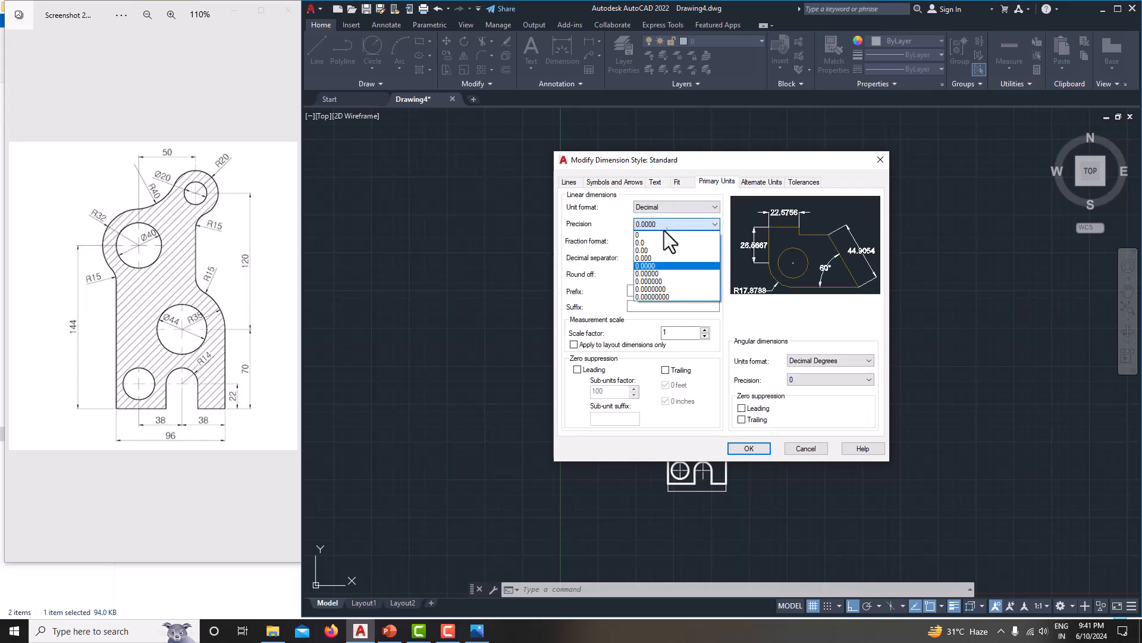
click(663, 233)
click(749, 448)
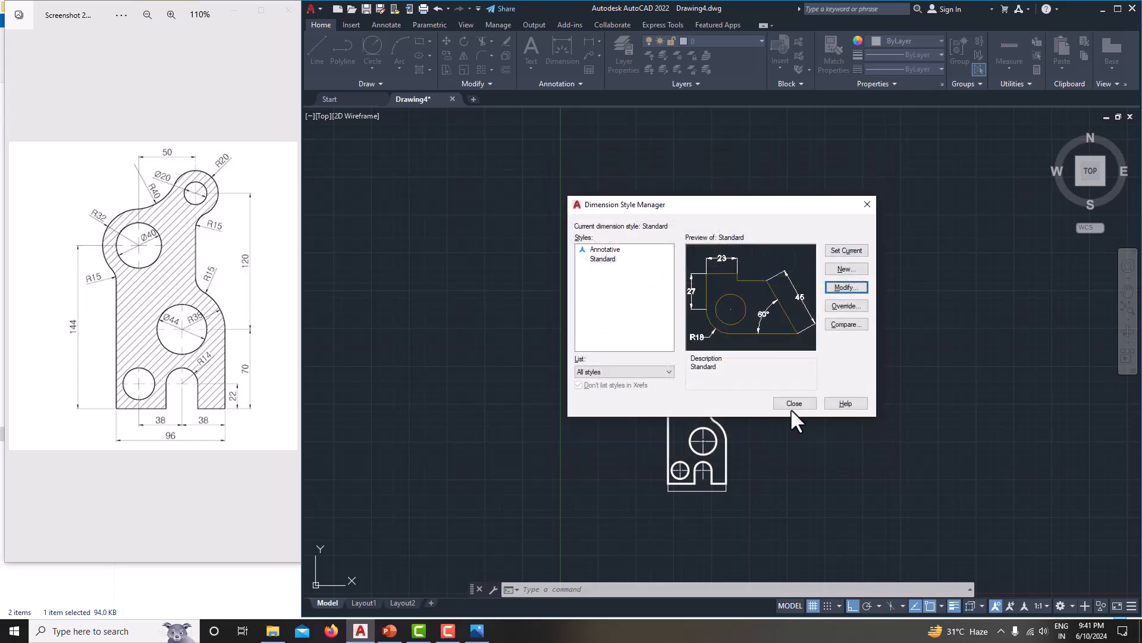
click(794, 404)
Add a horizontal linear dimension from the plate's bottom-right corner to the slot's vertical centerline, placed just below the bottom edge
scroll(683, 505, up, 5)
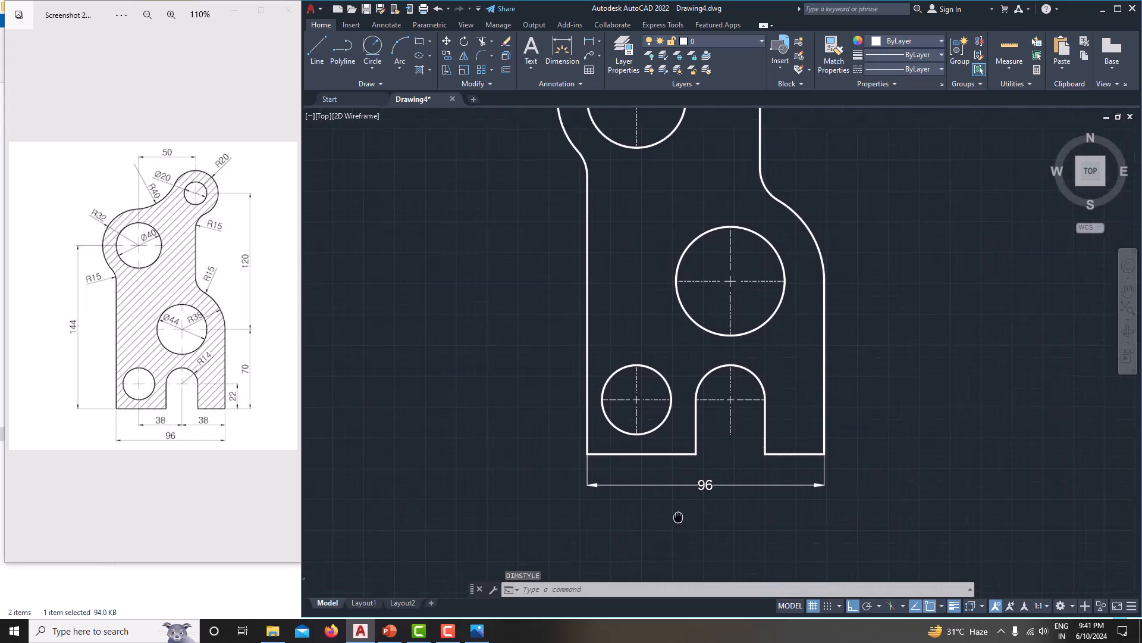
mouse_move(674, 502)
middle_down()
mouse_move(641, 526)
mouse_move(652, 501)
middle_up()
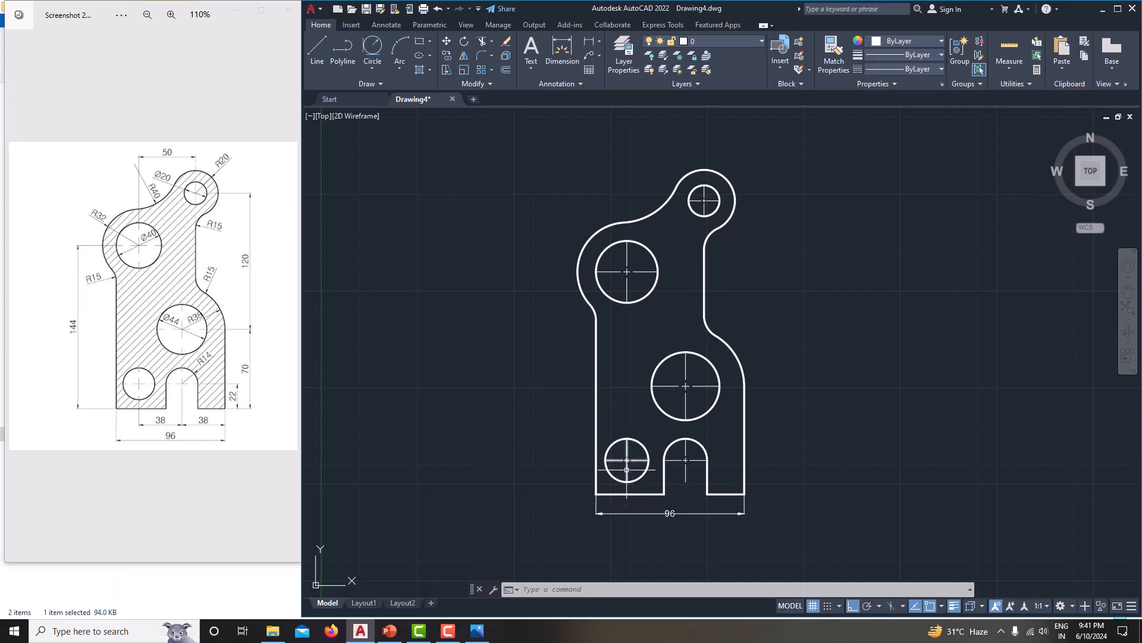
middle_drag(657, 505, 667, 511)
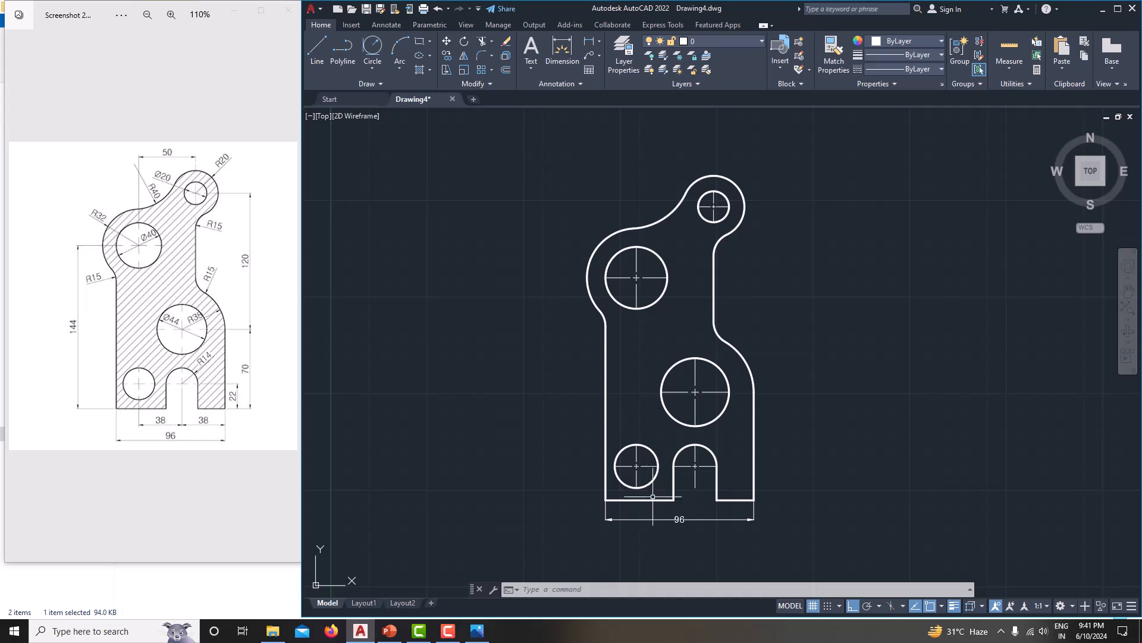
scroll(651, 495, up, 2)
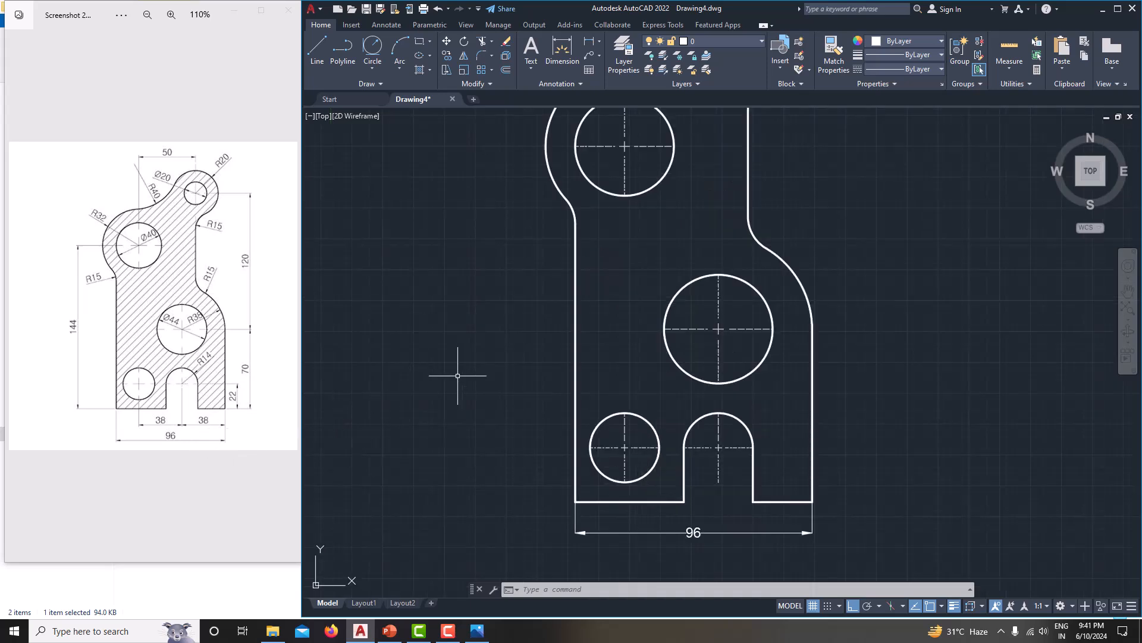
click(588, 43)
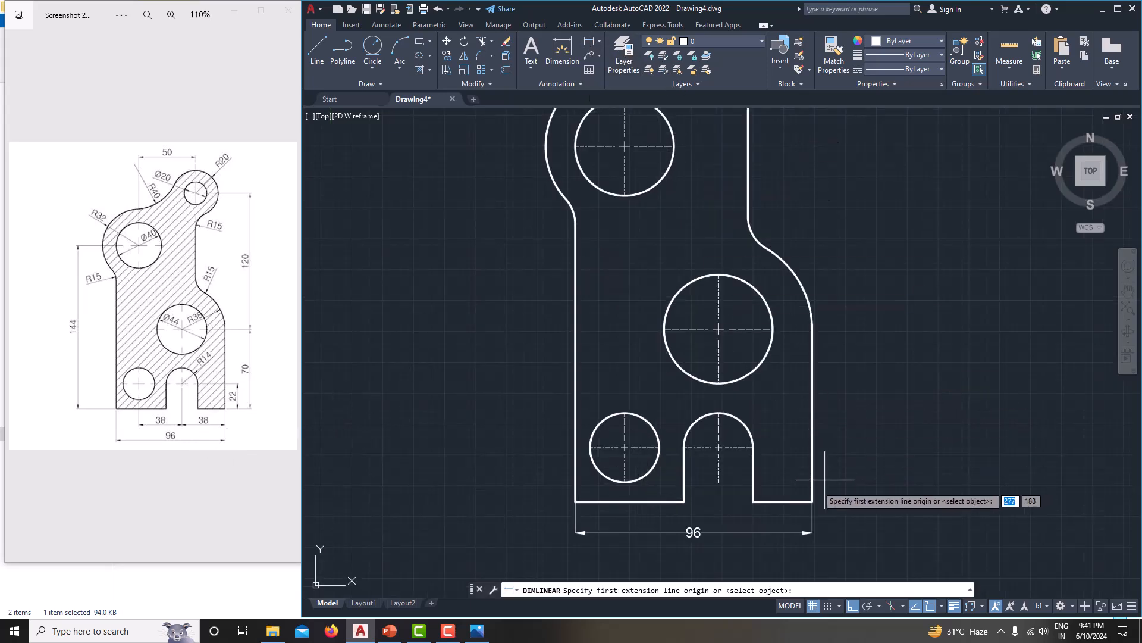
click(811, 502)
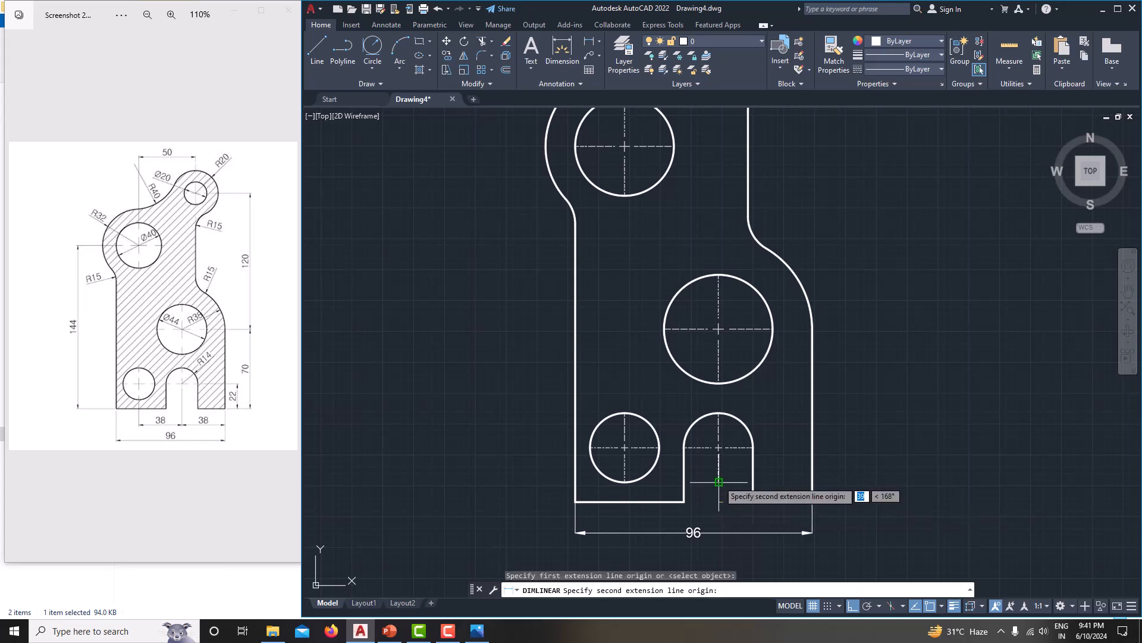
click(719, 502)
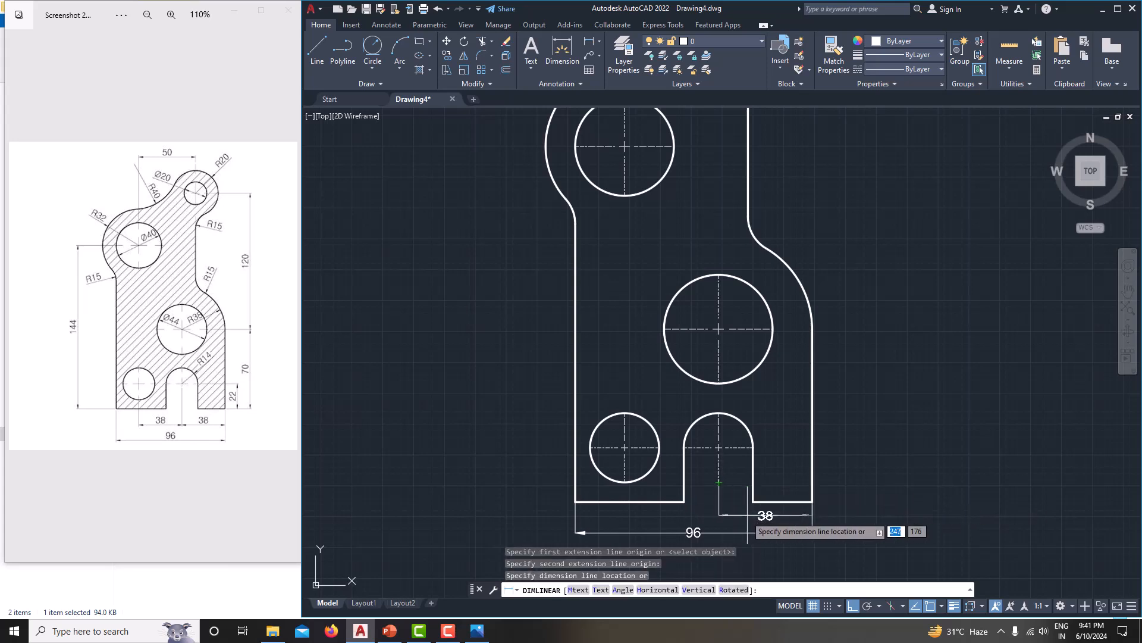
click(739, 522)
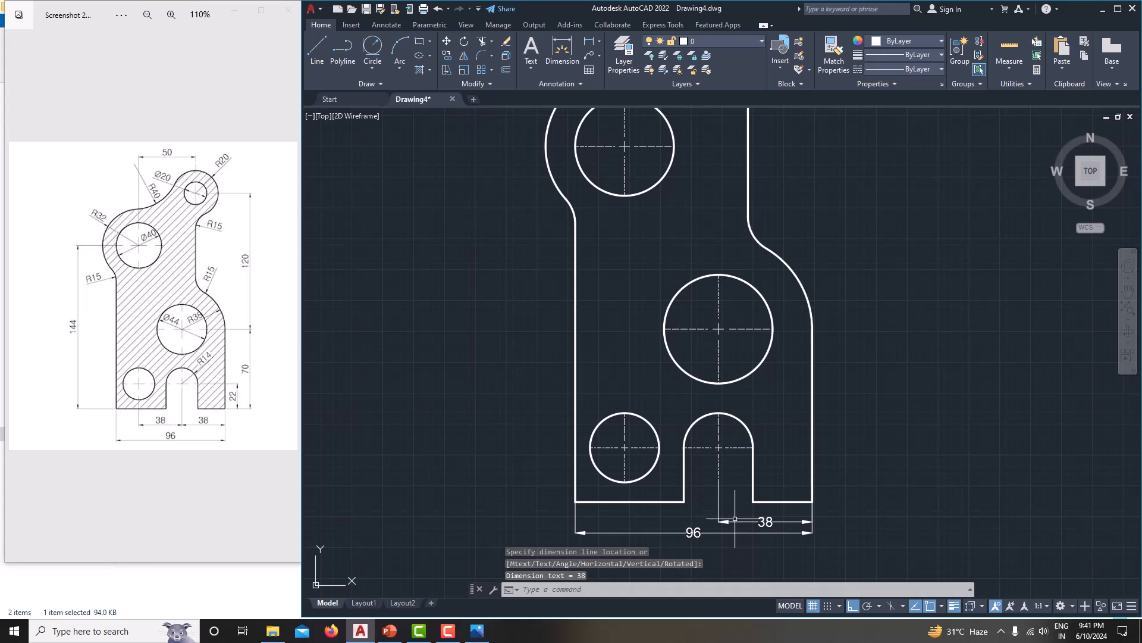
Move the overall width dimension about 8 units straight down, away from the slot-position dimension
scroll(709, 515, up, 3)
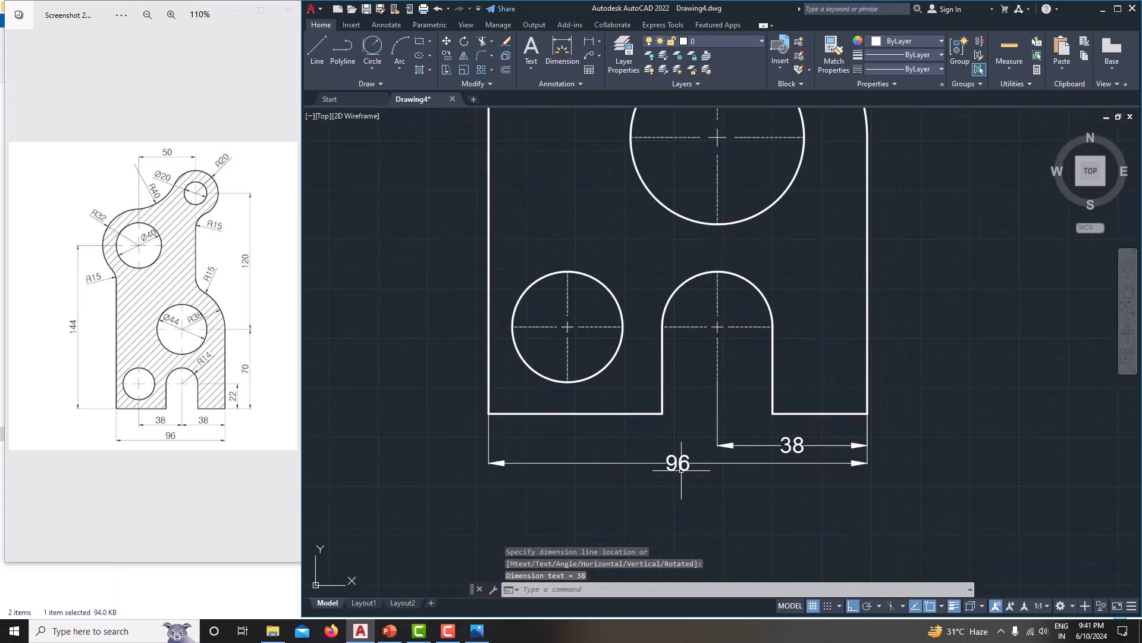
click(682, 462)
click(678, 463)
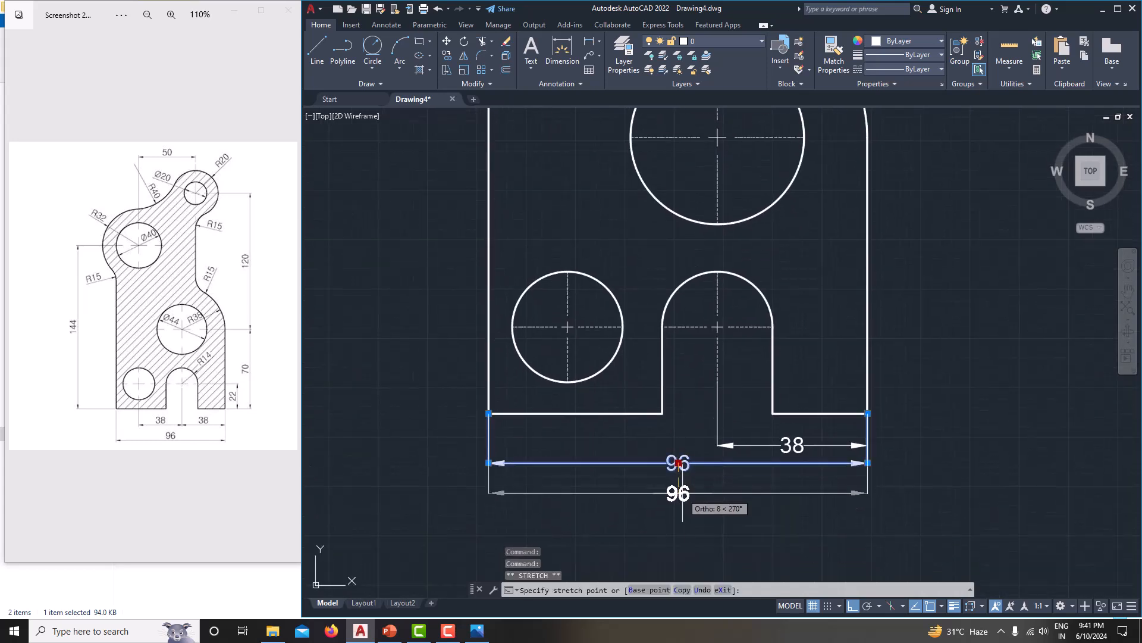
click(679, 492)
key(Escape)
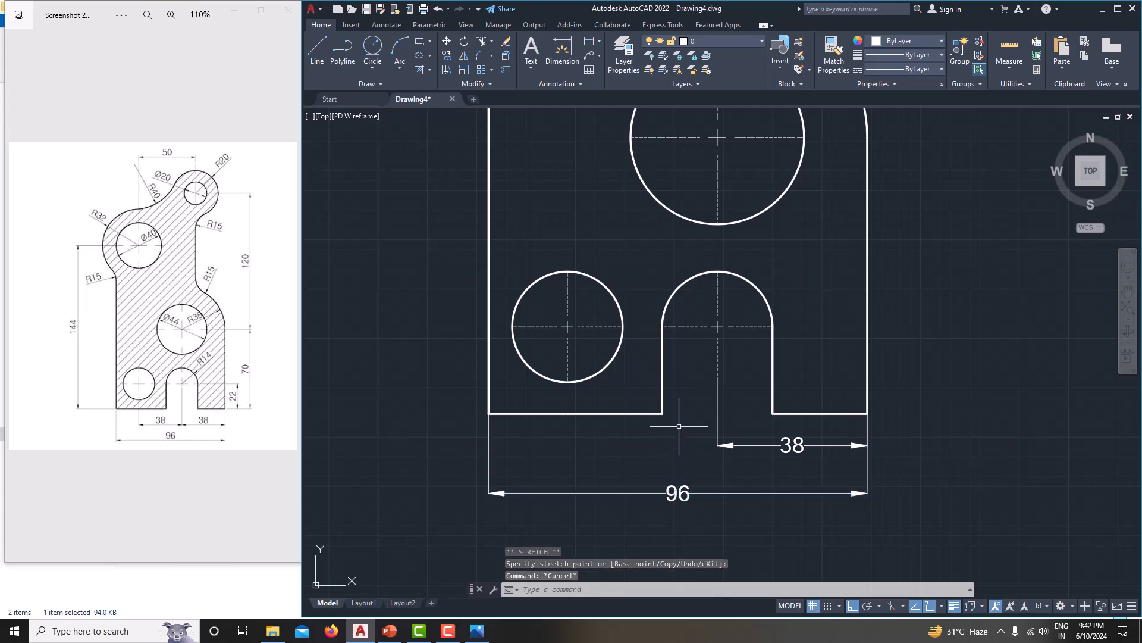
Add a horizontal linear dimension between the slot centerline and the lower-left hole's center, in line with the neighbouring slot-position dimension
click(589, 41)
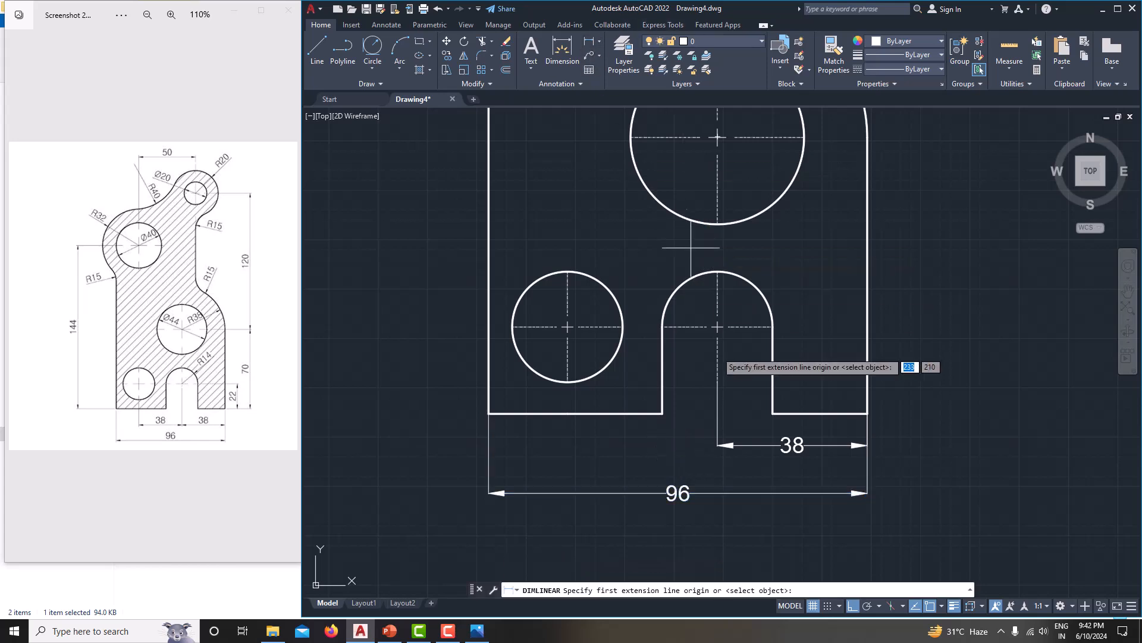
click(717, 445)
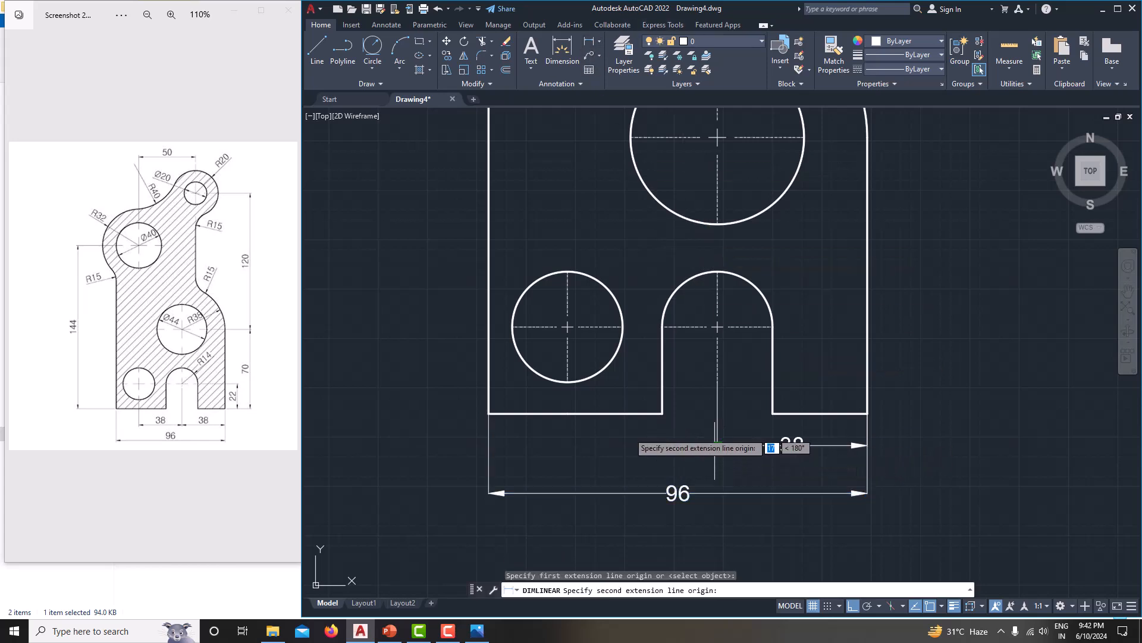
click(568, 382)
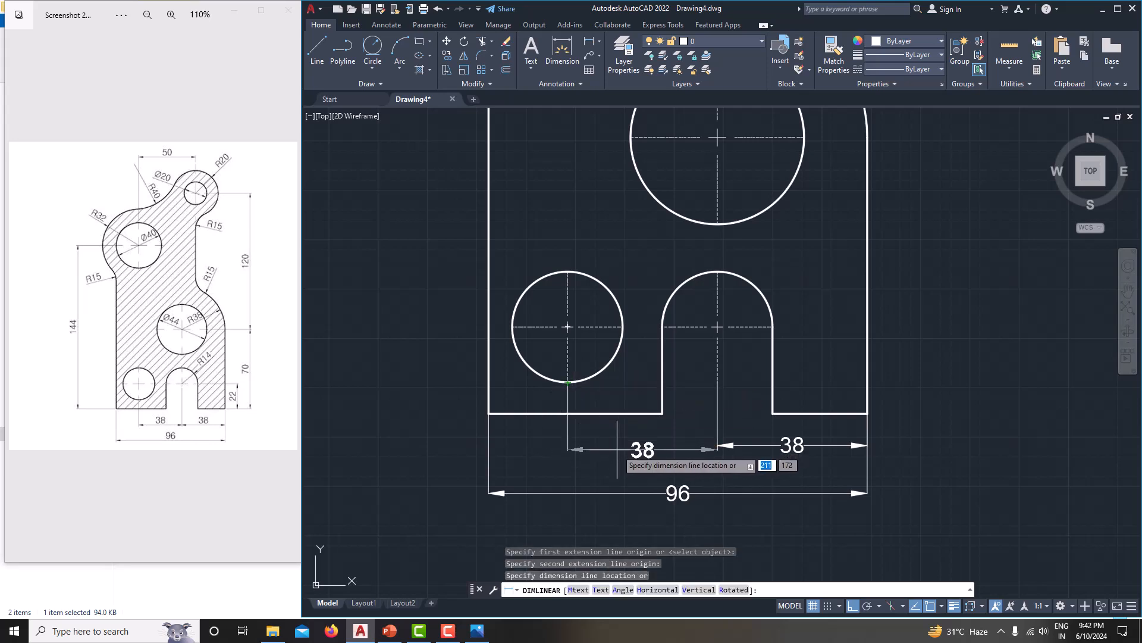
click(714, 446)
middle_drag(613, 440, 642, 478)
scroll(533, 469, down, 2)
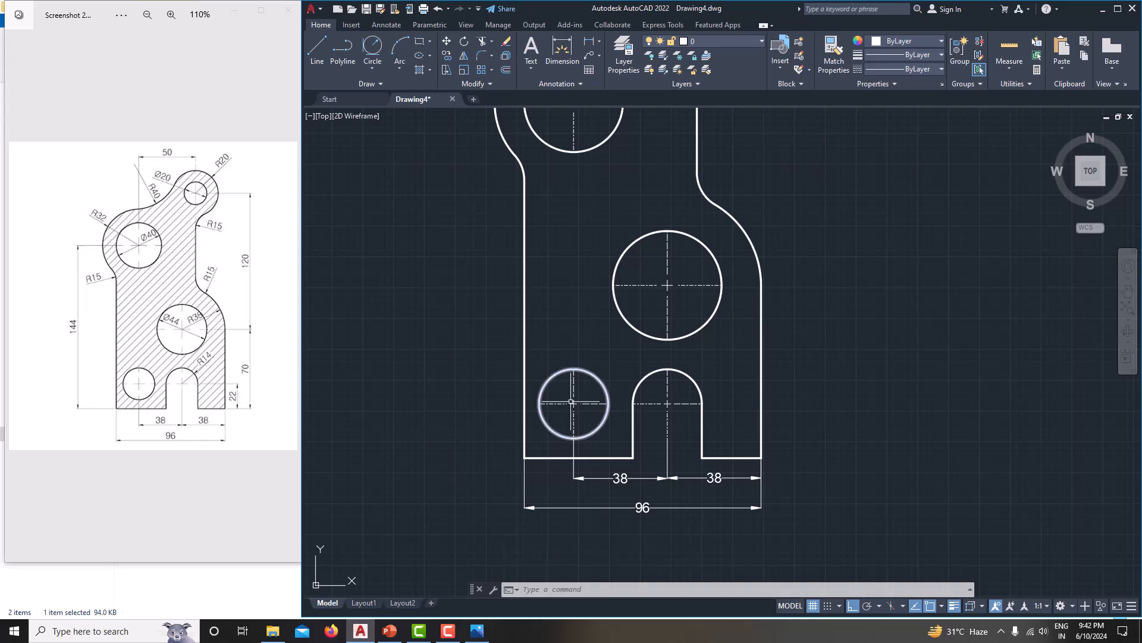
Add a vertical linear dimension from the upper-left hole's center height to the plate's bottom-left corner, placed left of the plate
click(589, 41)
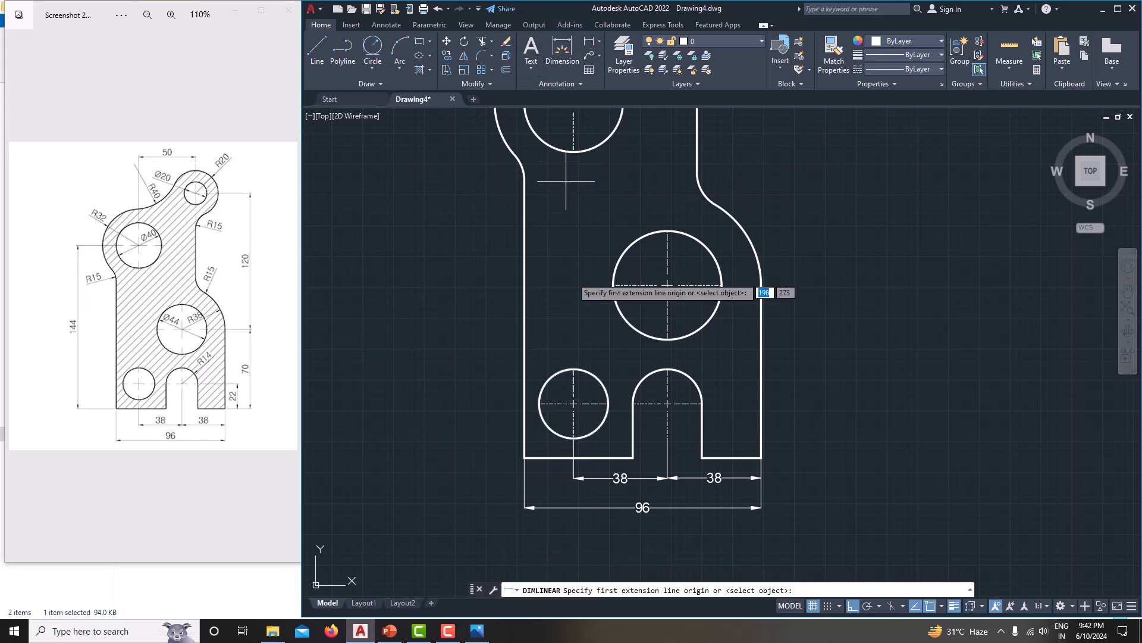
scroll(591, 323, down, 3)
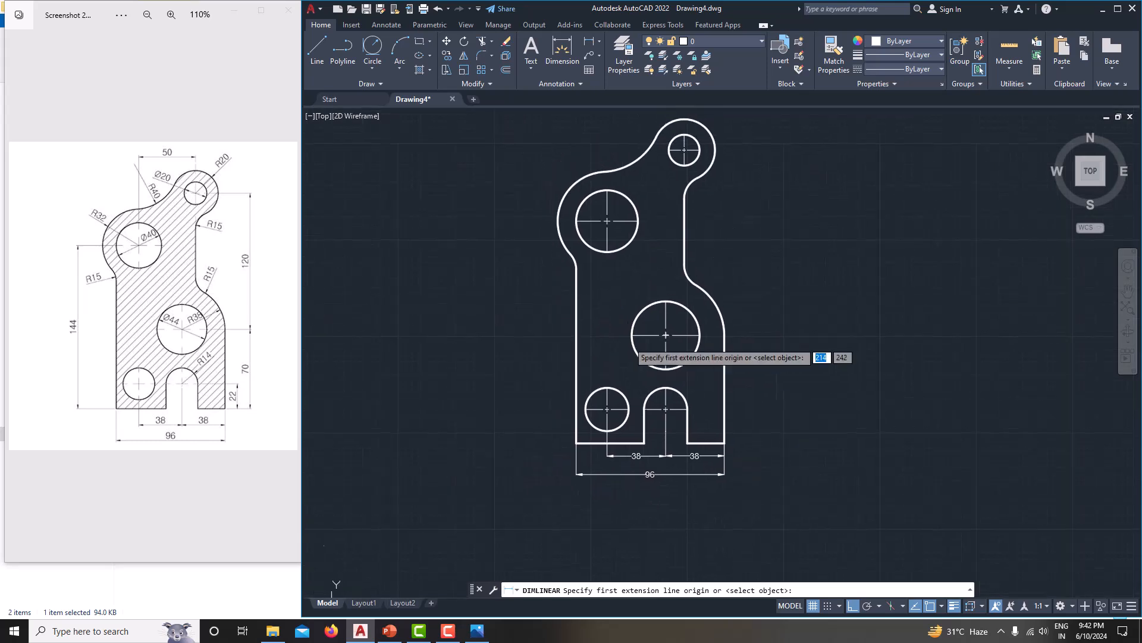
click(578, 221)
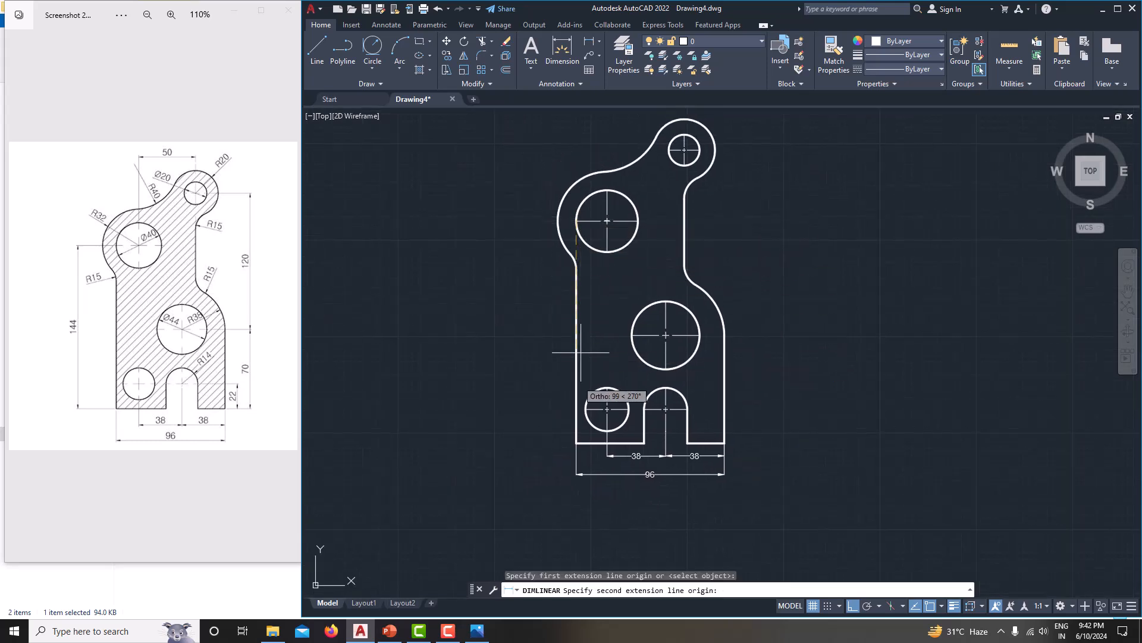
click(576, 442)
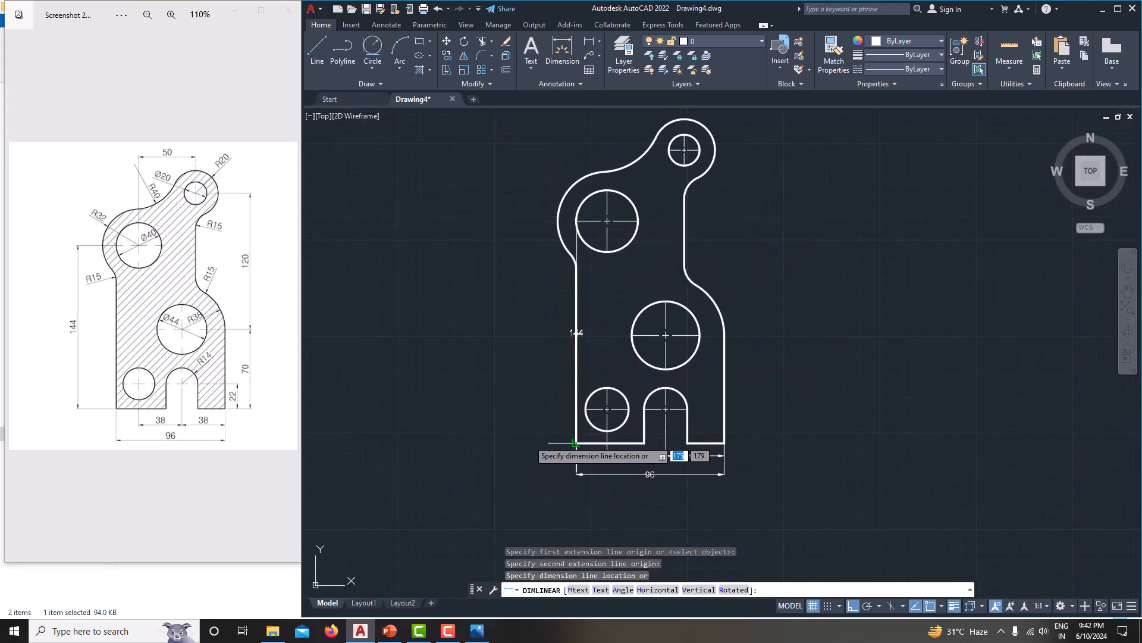
click(513, 438)
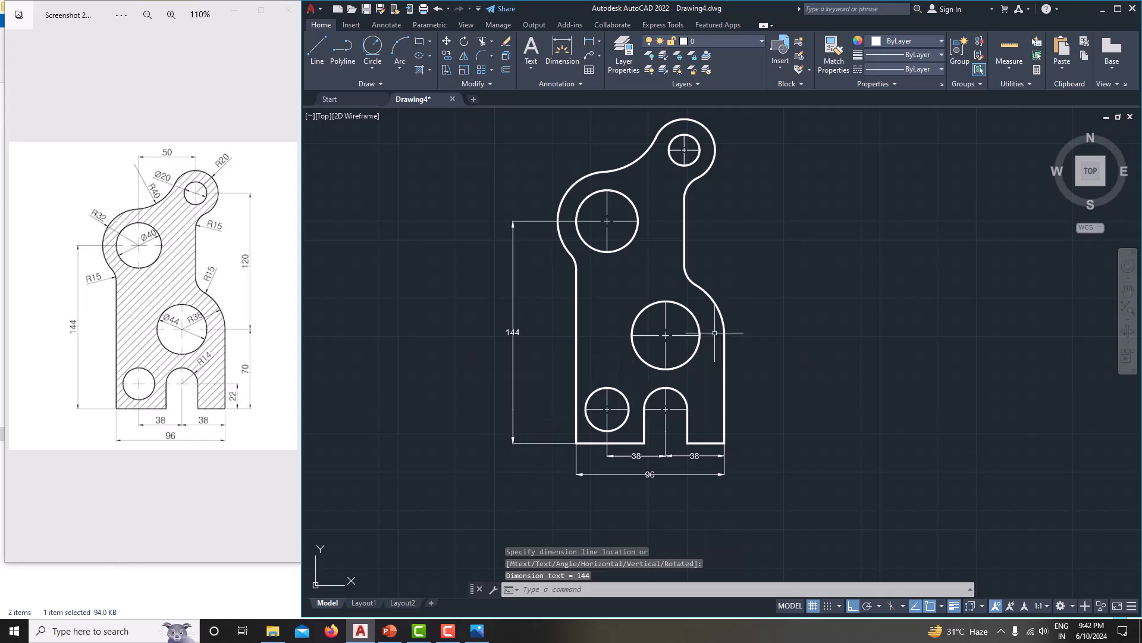
Add a vertical linear dimension for the slot's straight side from the bottom edge to the arc's center height, placed right of the plate
click(578, 47)
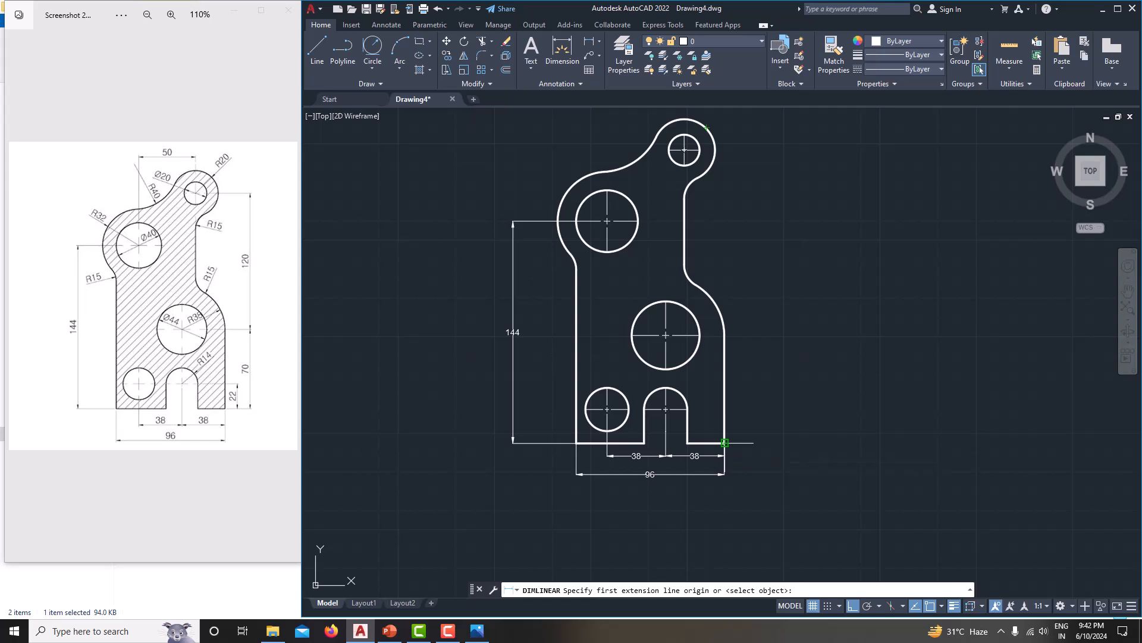
click(688, 442)
click(688, 410)
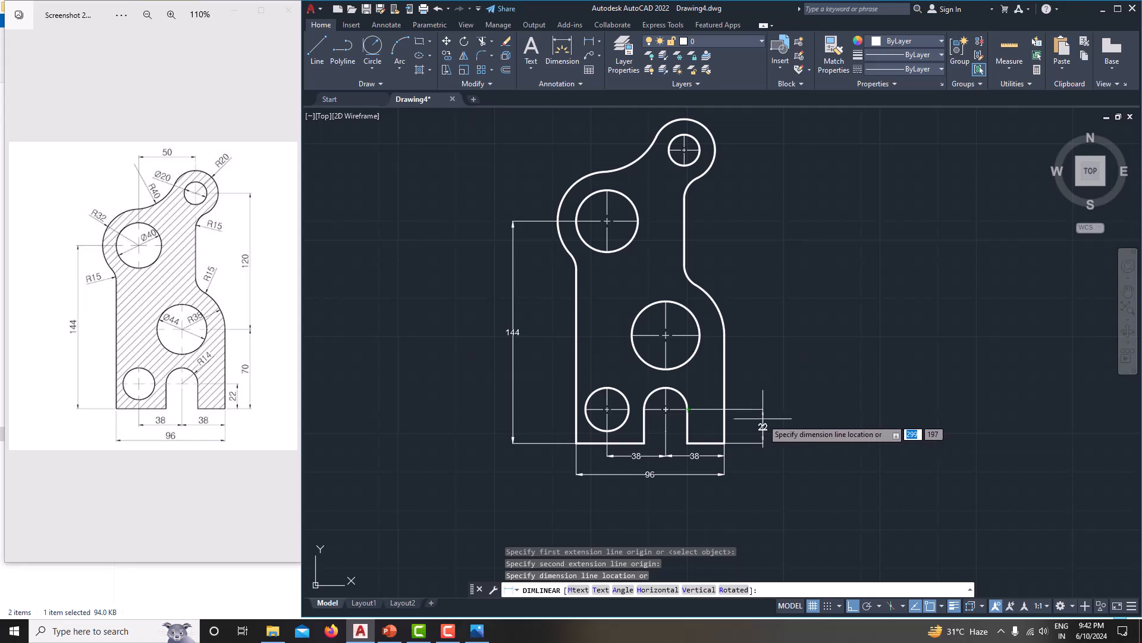
click(762, 426)
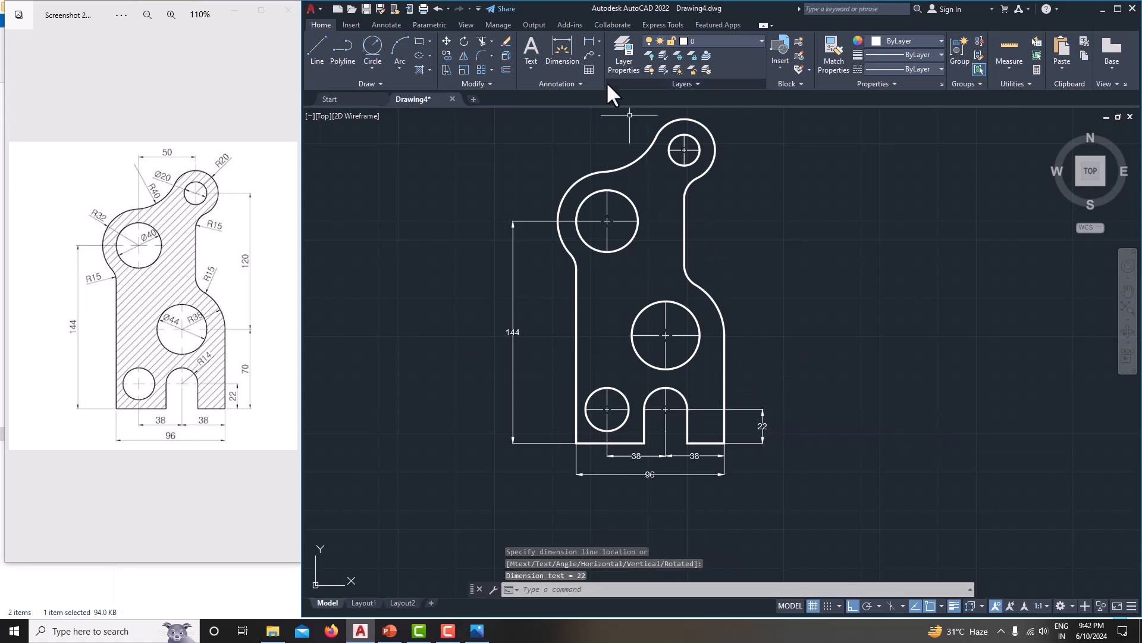
Add a vertical linear dimension from the plate's bottom-right corner to the large lower hole's center height, placed outside the slot-height dimension
click(589, 41)
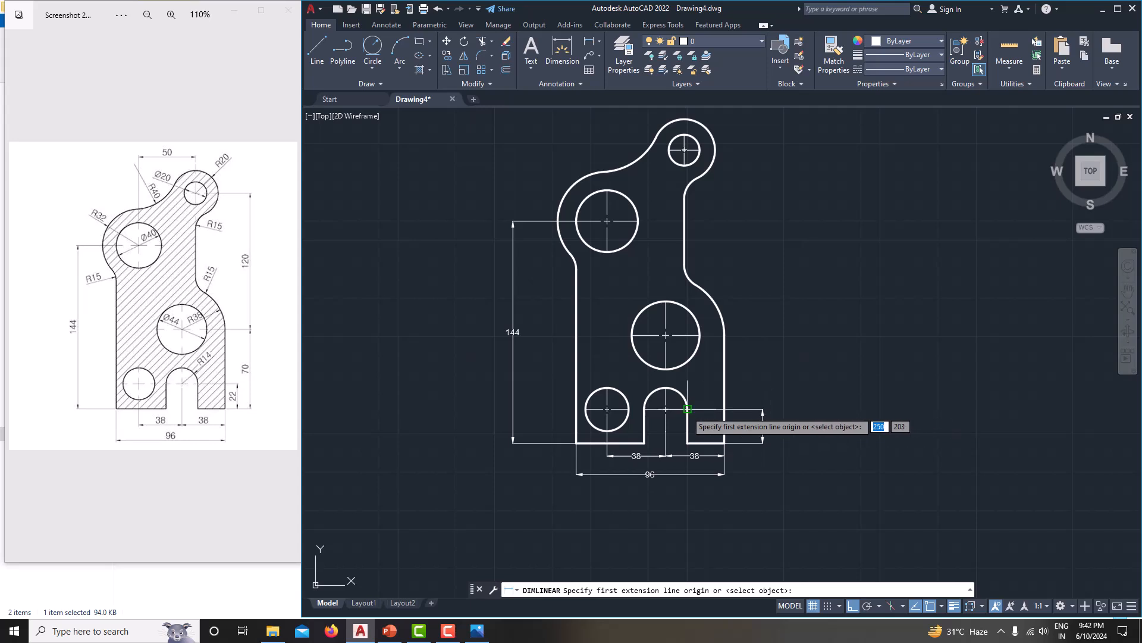
scroll(736, 404, up, 2)
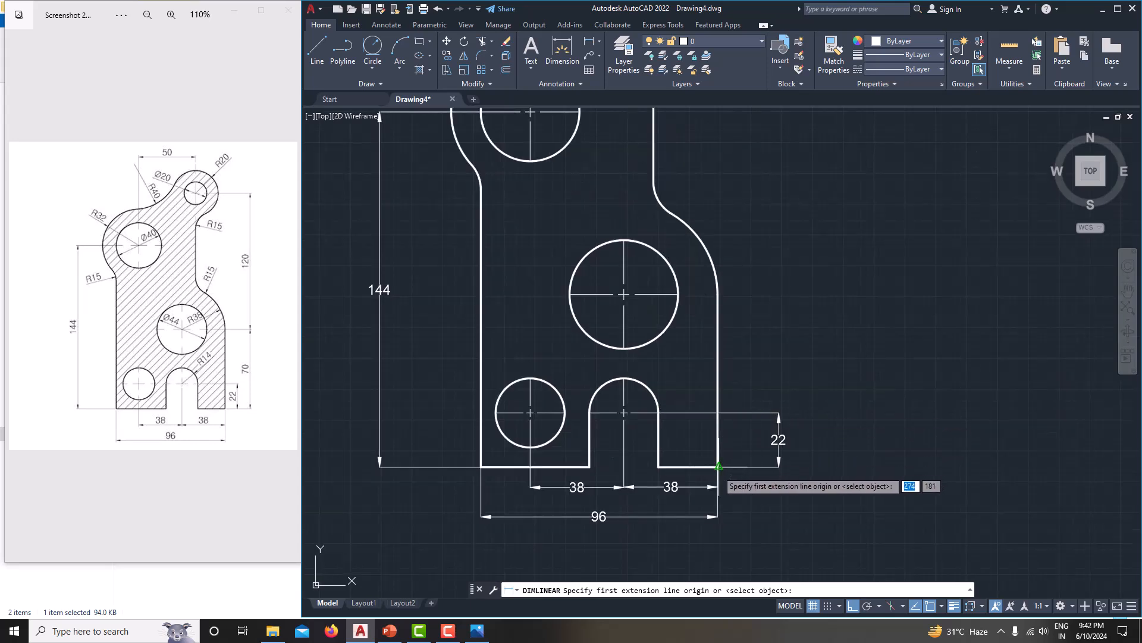
scroll(718, 466, up, 6)
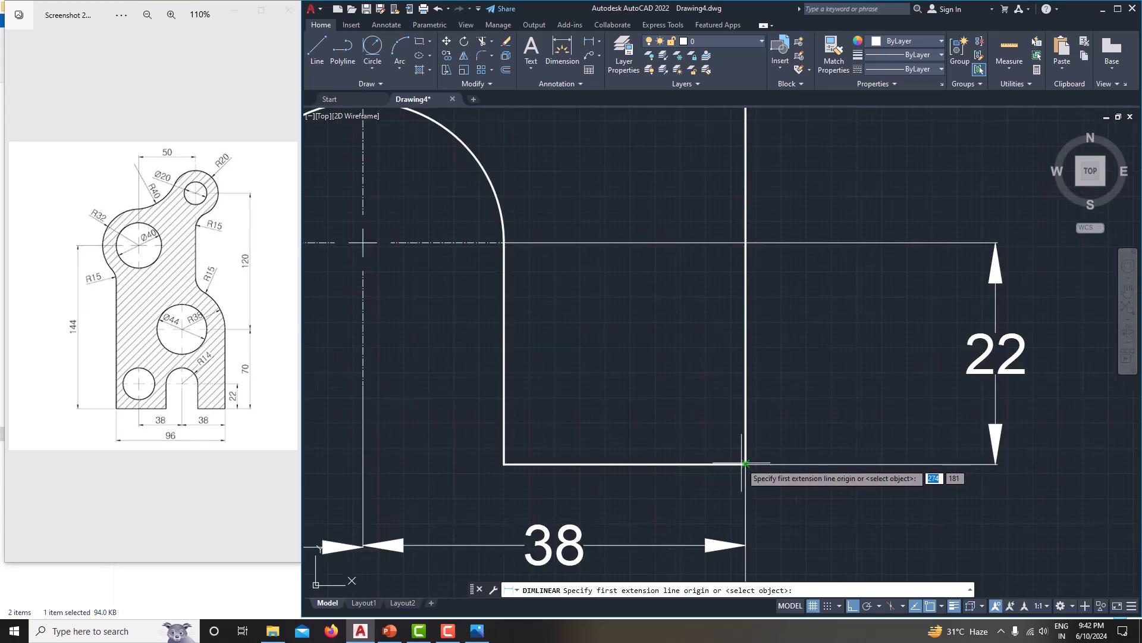
click(745, 463)
scroll(745, 464, down, 6)
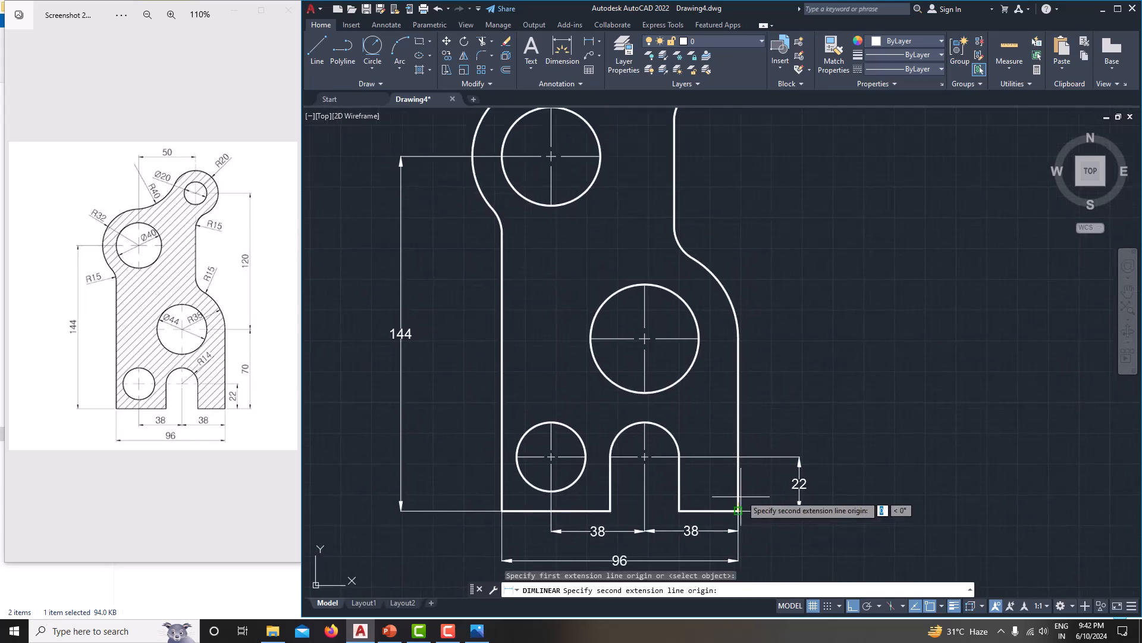
click(700, 338)
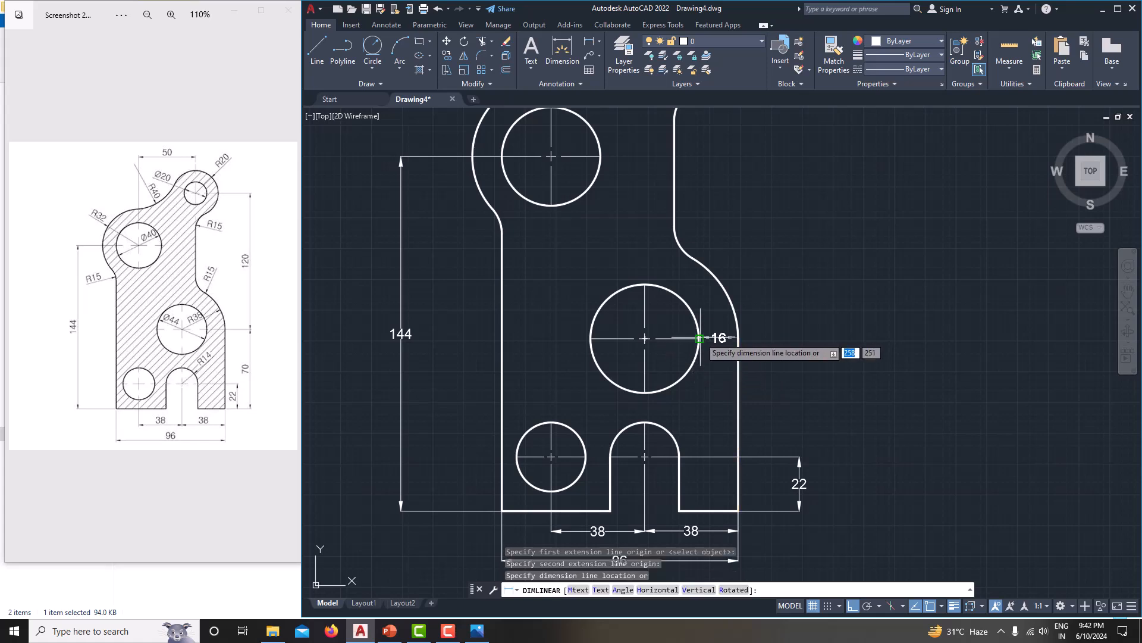
click(834, 382)
mouse_move(748, 324)
middle_down()
mouse_move(740, 366)
mouse_move(717, 324)
middle_up()
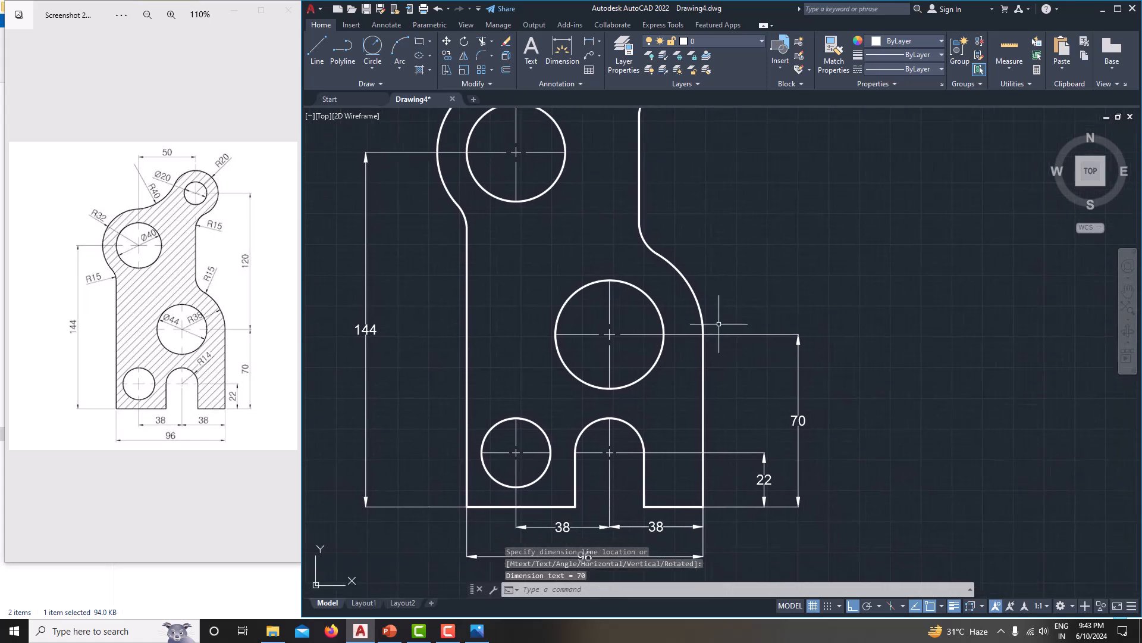
click(591, 37)
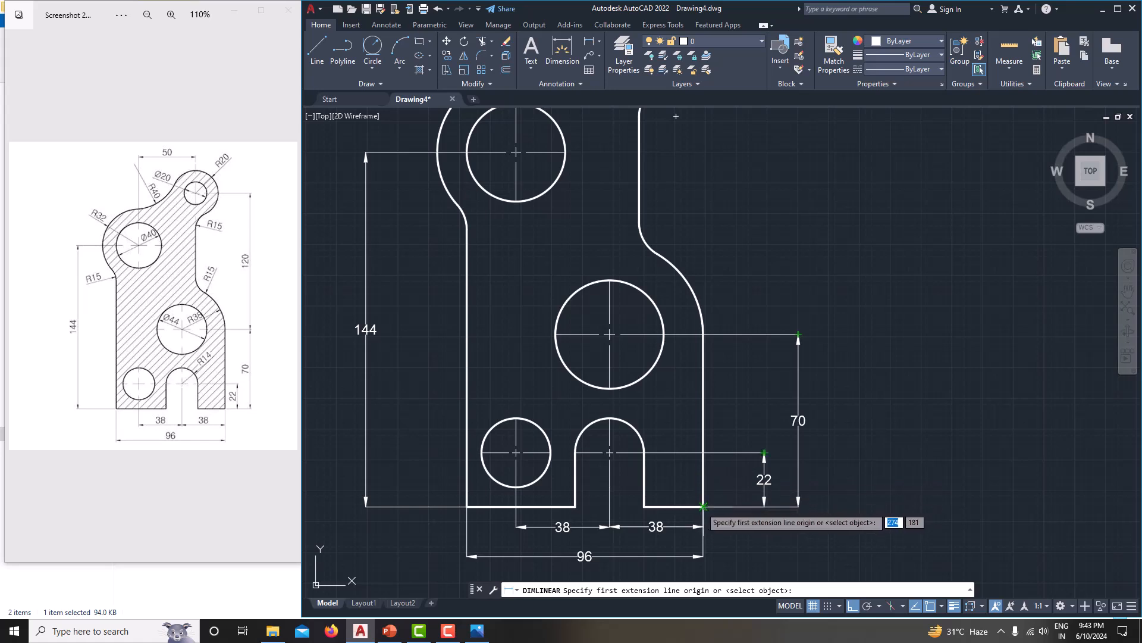
scroll(704, 506, up, 5)
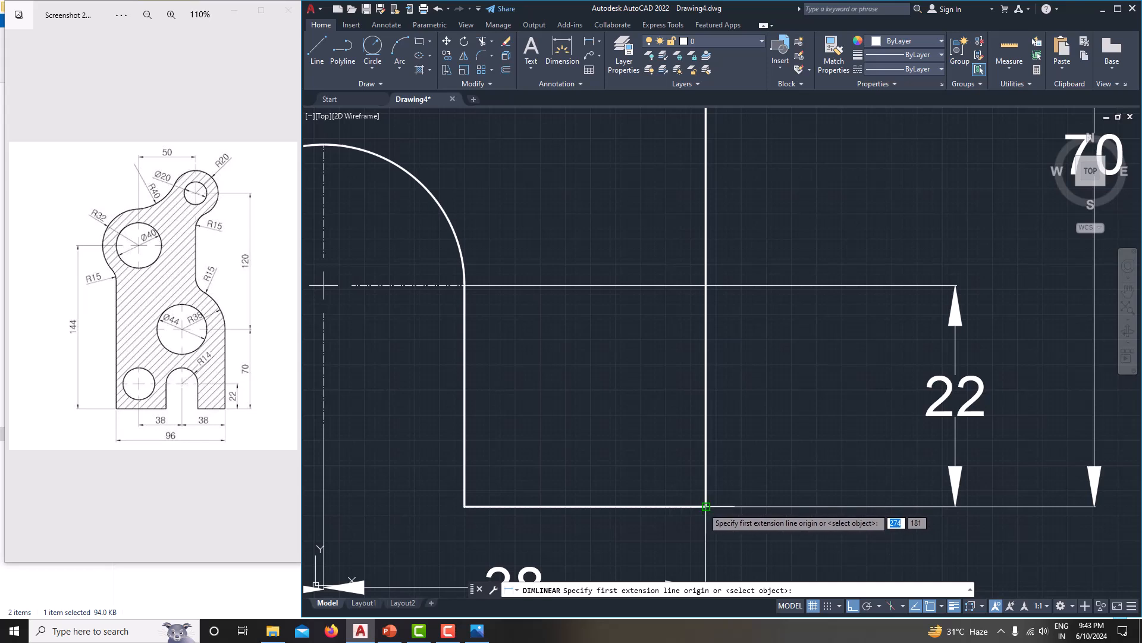
click(706, 507)
scroll(708, 487, down, 8)
middle_drag(722, 440, 713, 483)
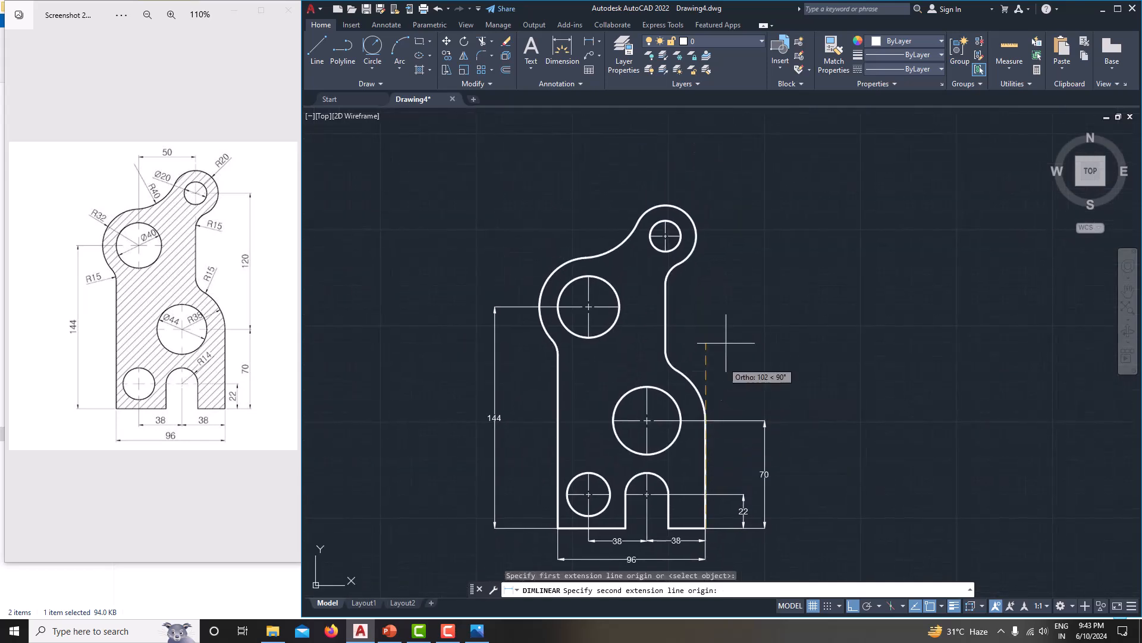
click(666, 235)
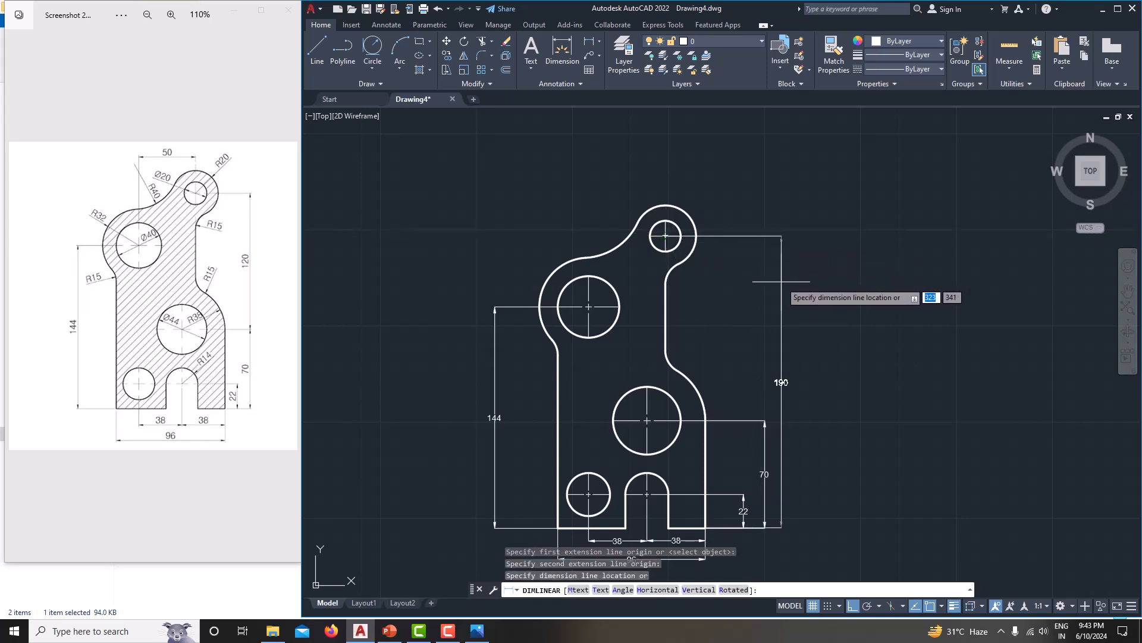
key(Escape)
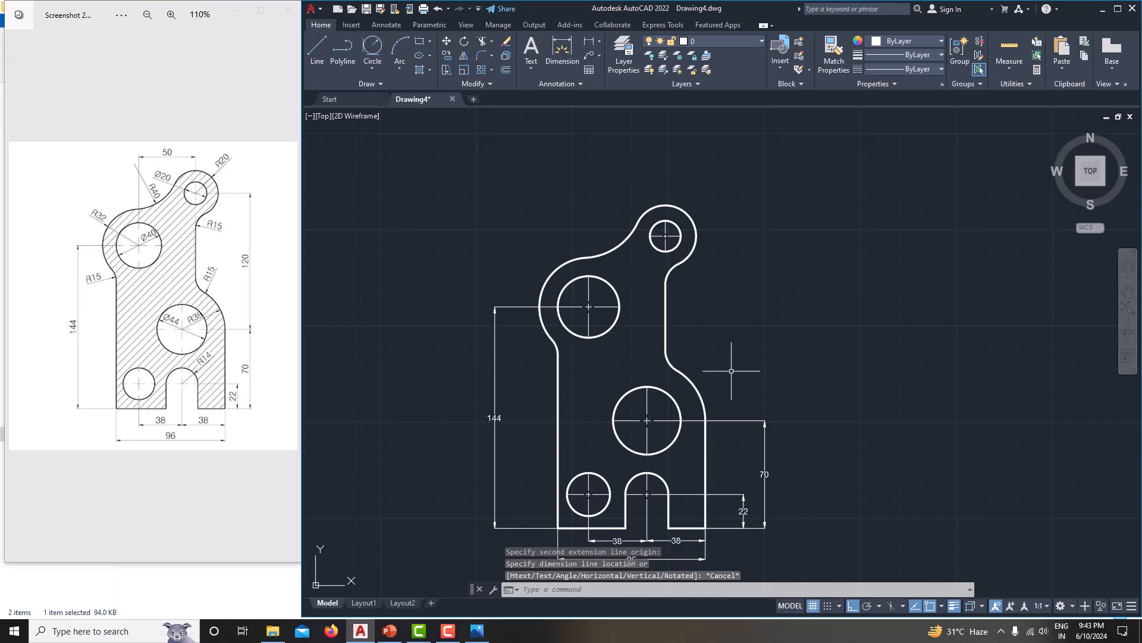
Add a vertical linear dimension between the centers of the large lower hole and the top hole, in line with the dimension below it
click(586, 42)
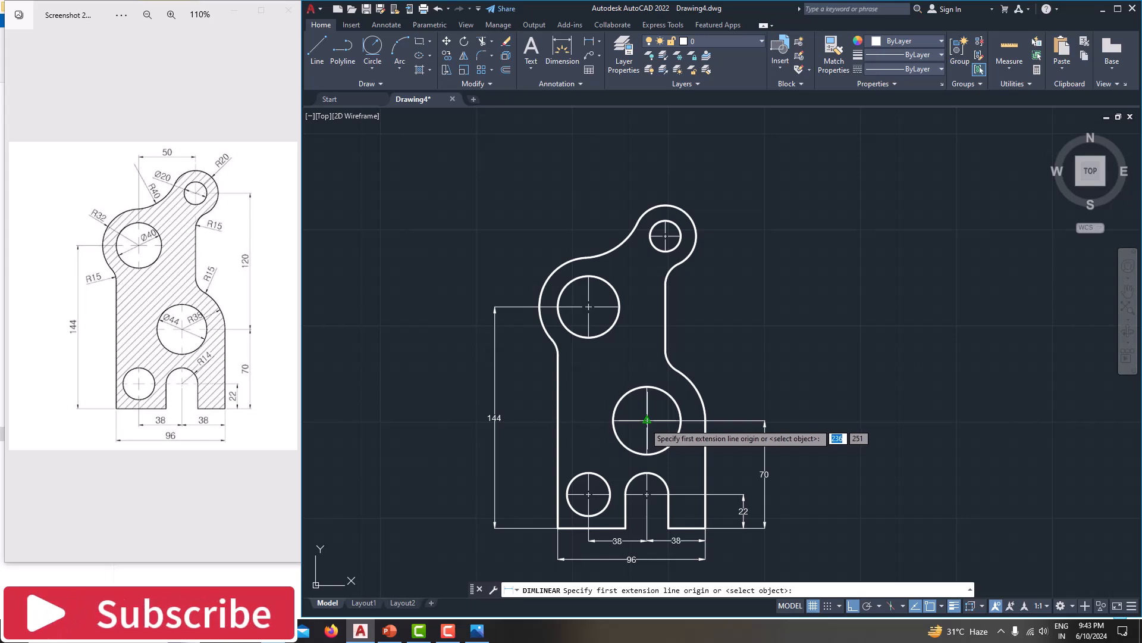
scroll(655, 410, up, 10)
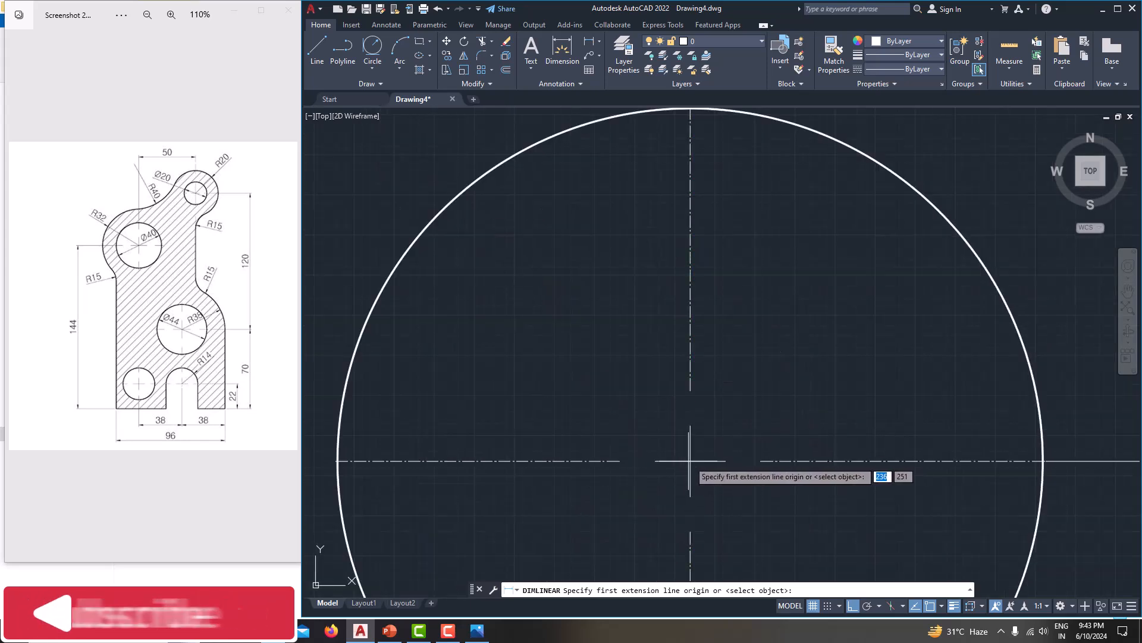
click(690, 460)
scroll(691, 460, down, 6)
scroll(685, 369, up, 4)
scroll(655, 361, up, 4)
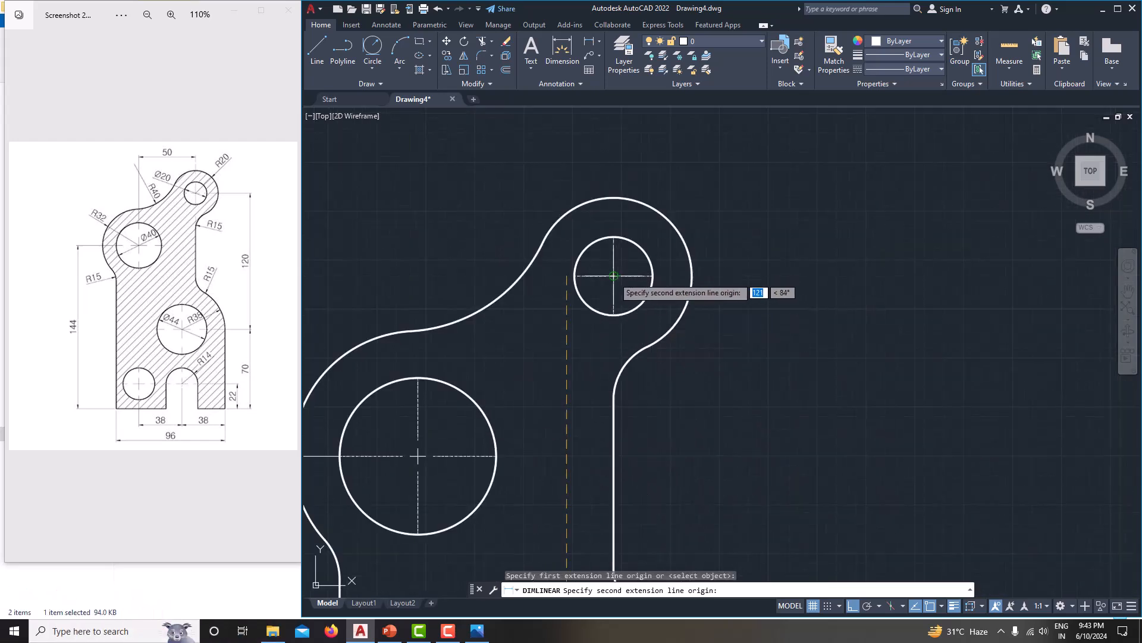
click(613, 276)
scroll(764, 327, down, 4)
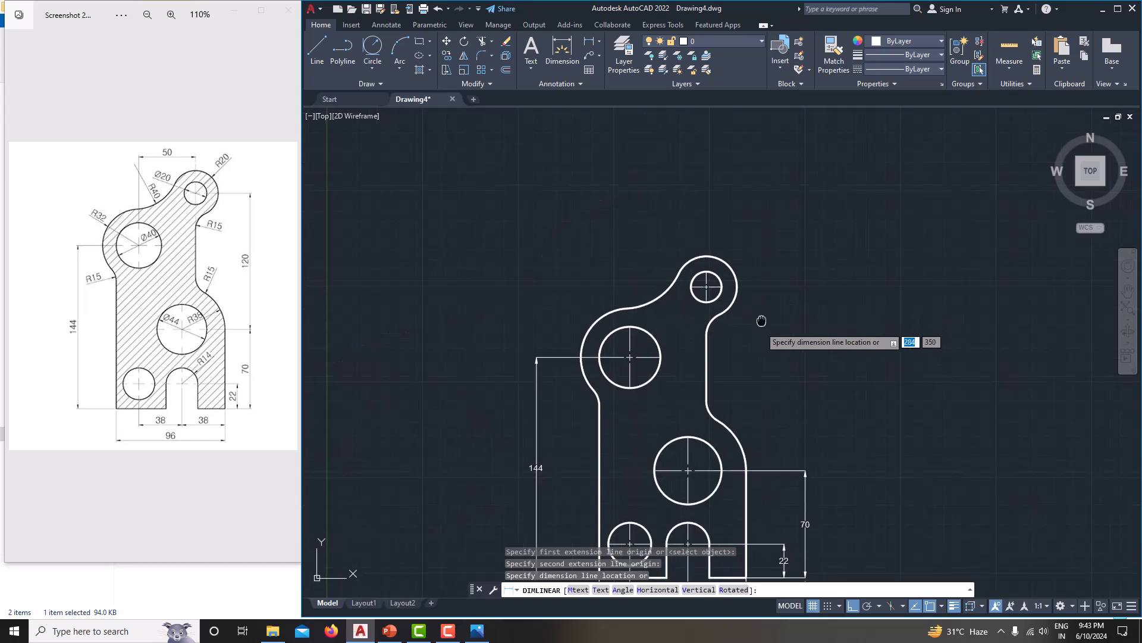
click(773, 357)
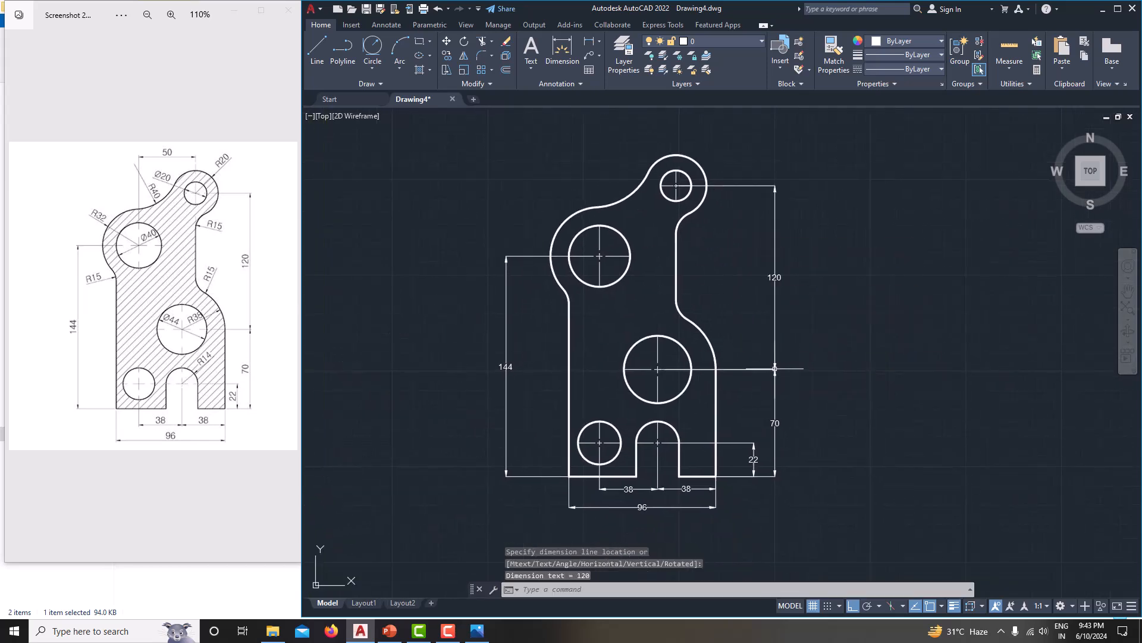
Add a horizontal linear dimension between the centers of the top hole and the upper-left hole, placed above the plate
middle_drag(773, 303, 744, 407)
middle_drag(677, 377, 737, 302)
middle_drag(686, 272, 696, 281)
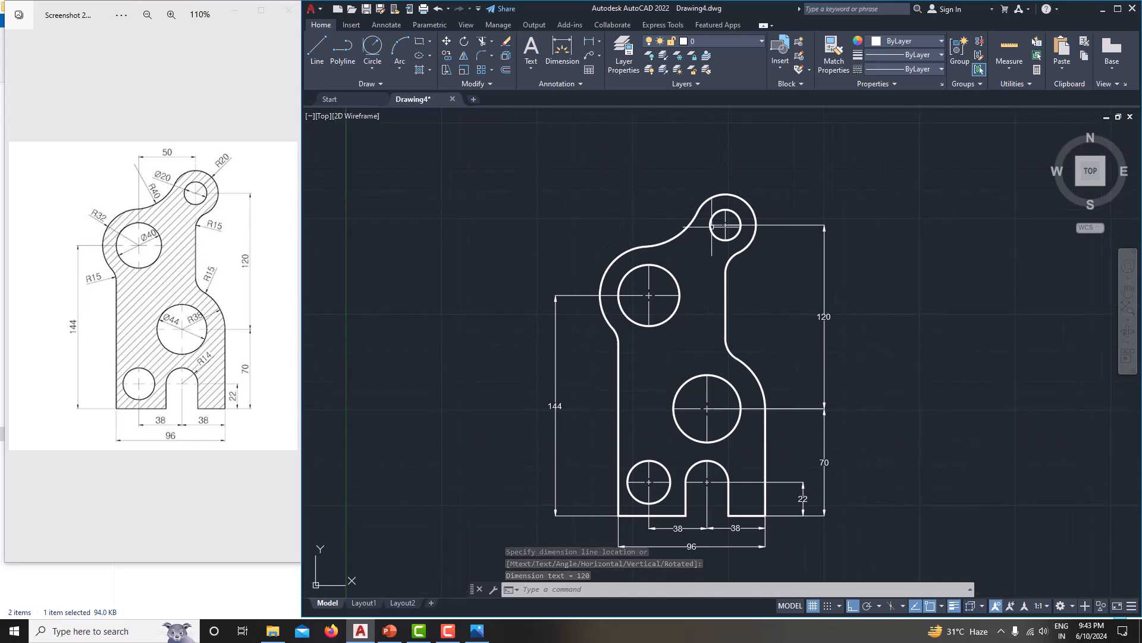
click(589, 41)
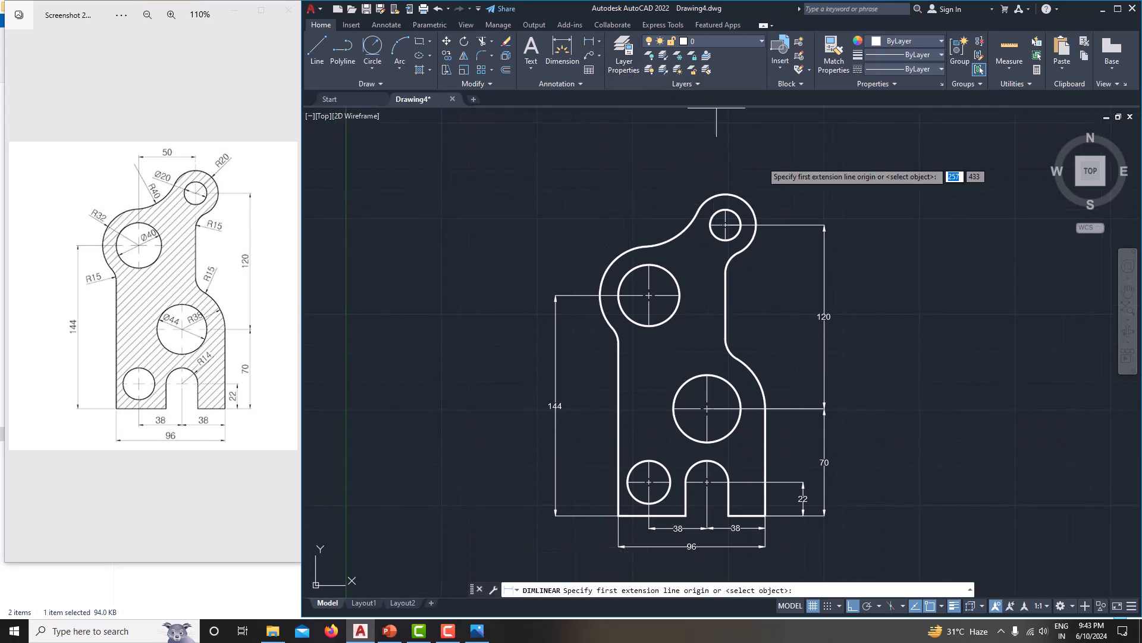
click(725, 225)
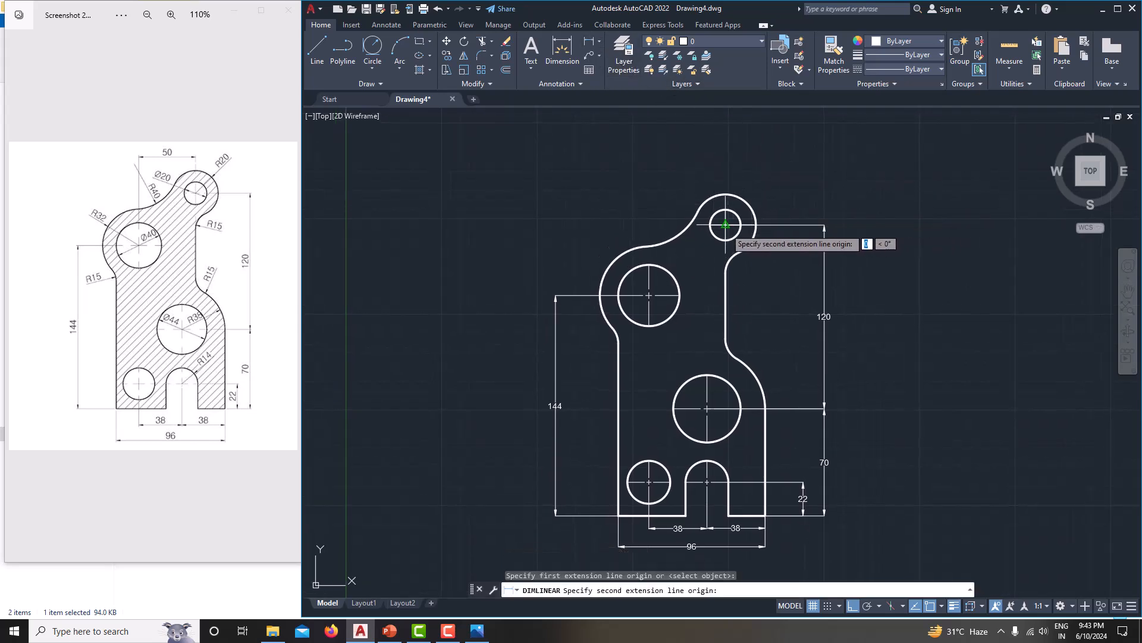
click(649, 294)
click(680, 175)
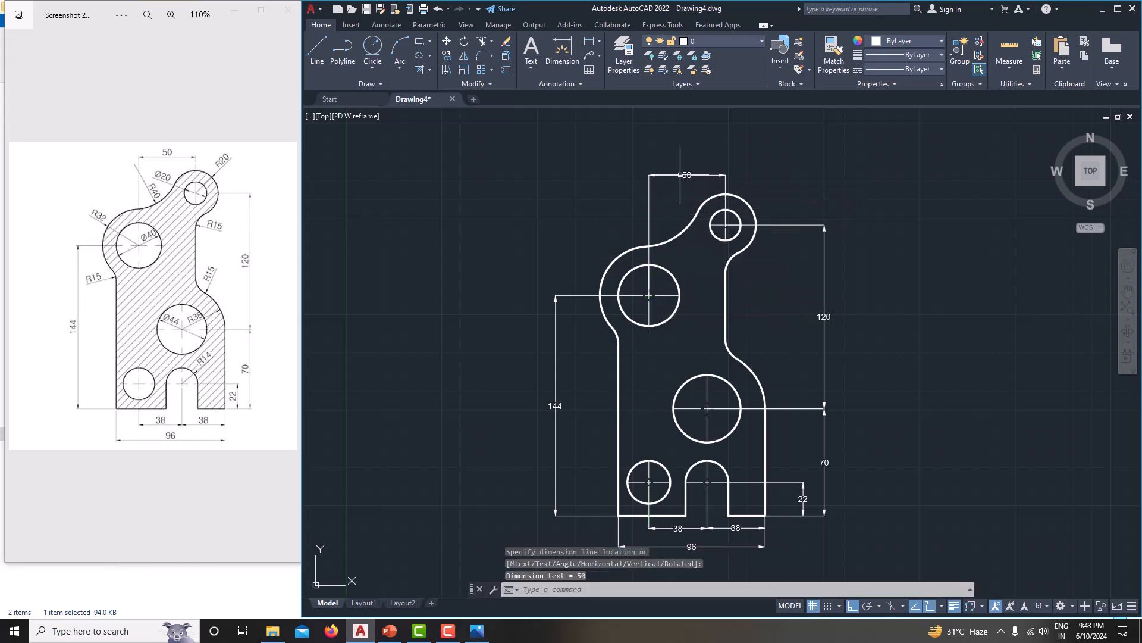
Add a radius dimension to the small fillet where the upper-left arc meets the left edge, with its text outside the plate
middle_drag(707, 315, 689, 274)
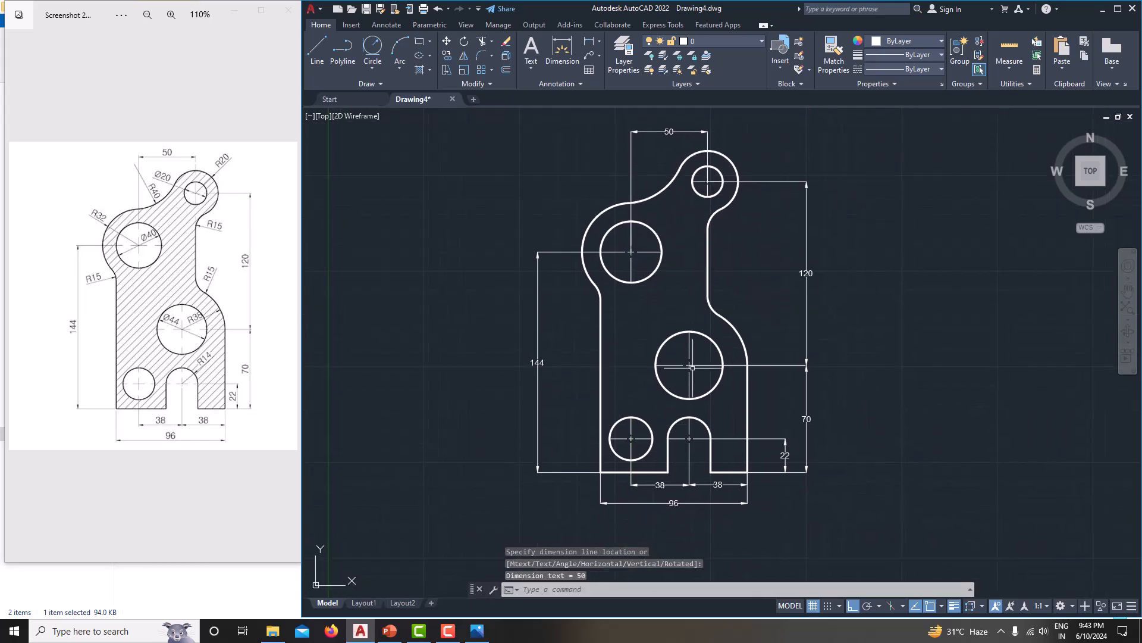
middle_drag(685, 370, 687, 394)
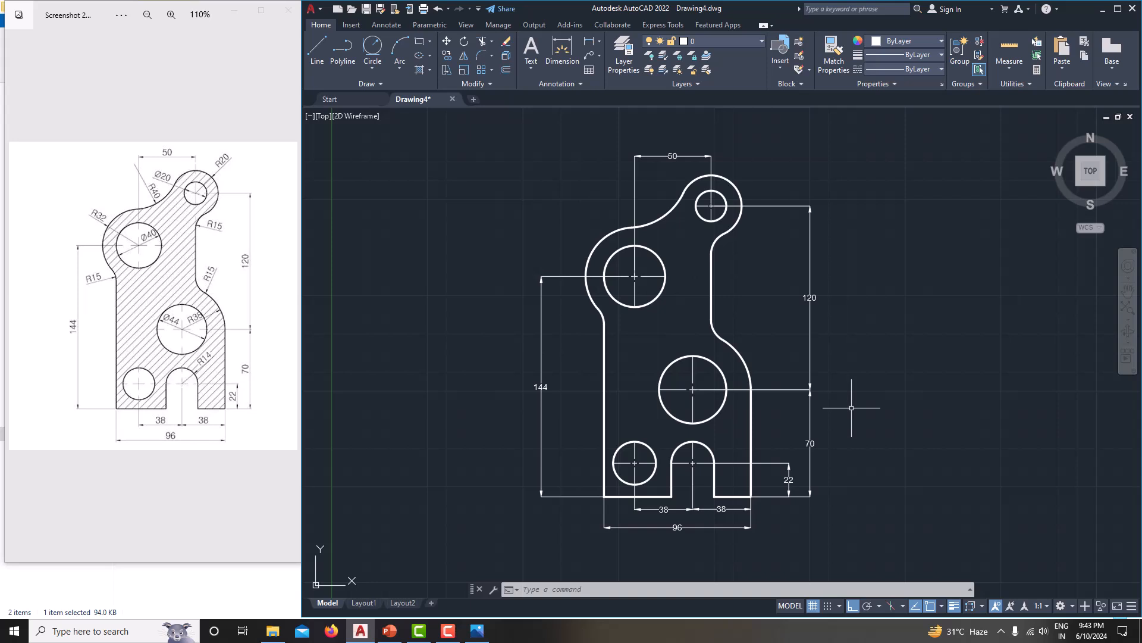
click(599, 39)
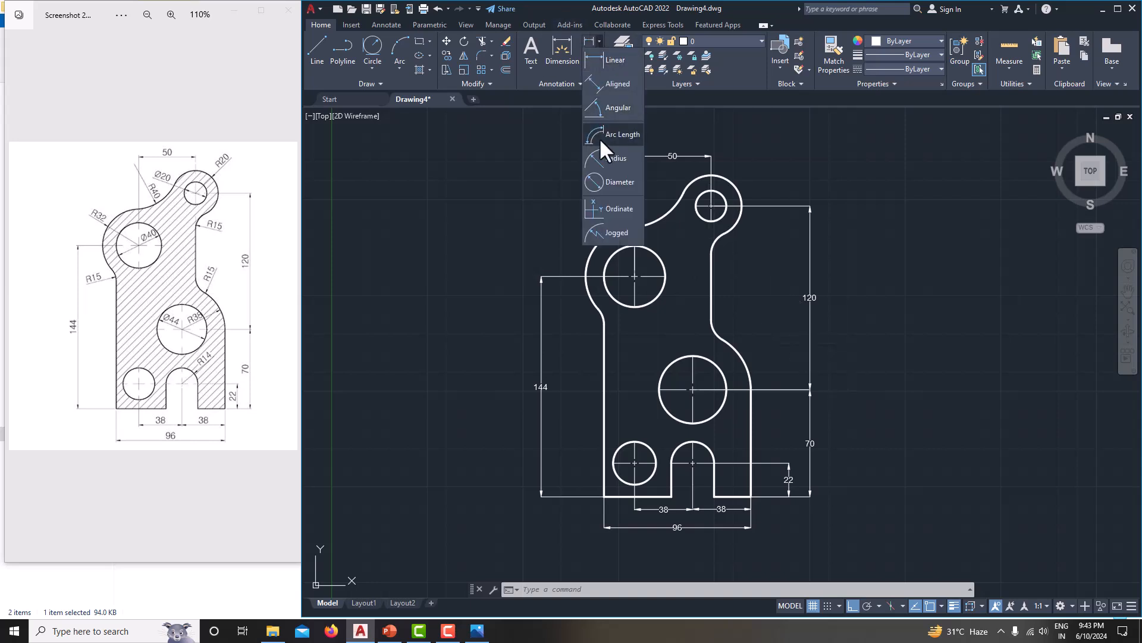
click(609, 163)
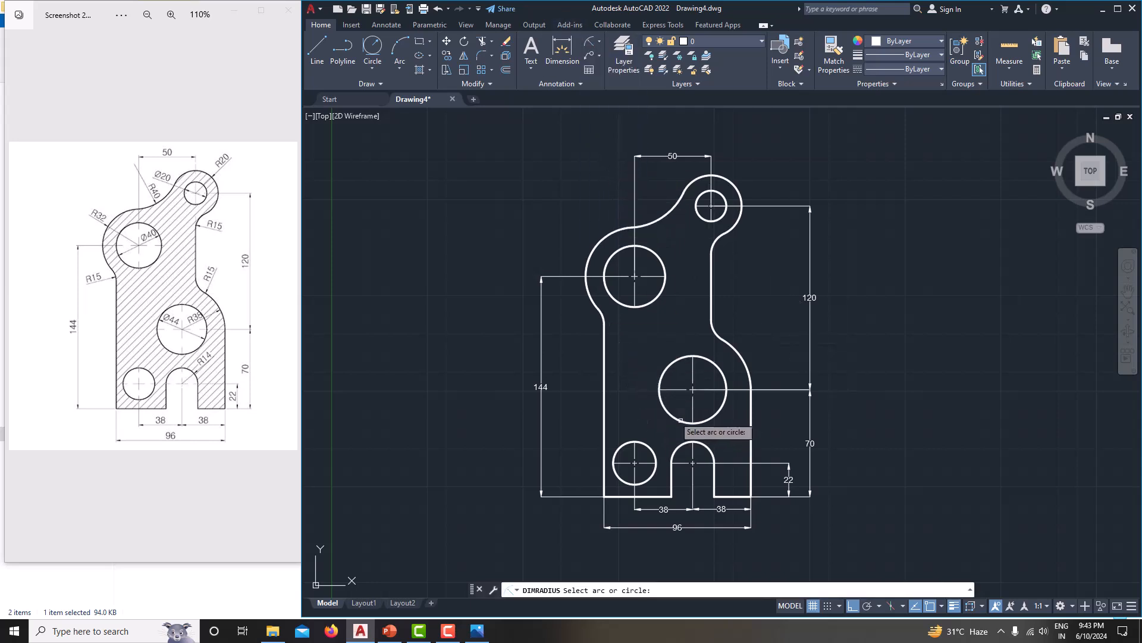
click(603, 315)
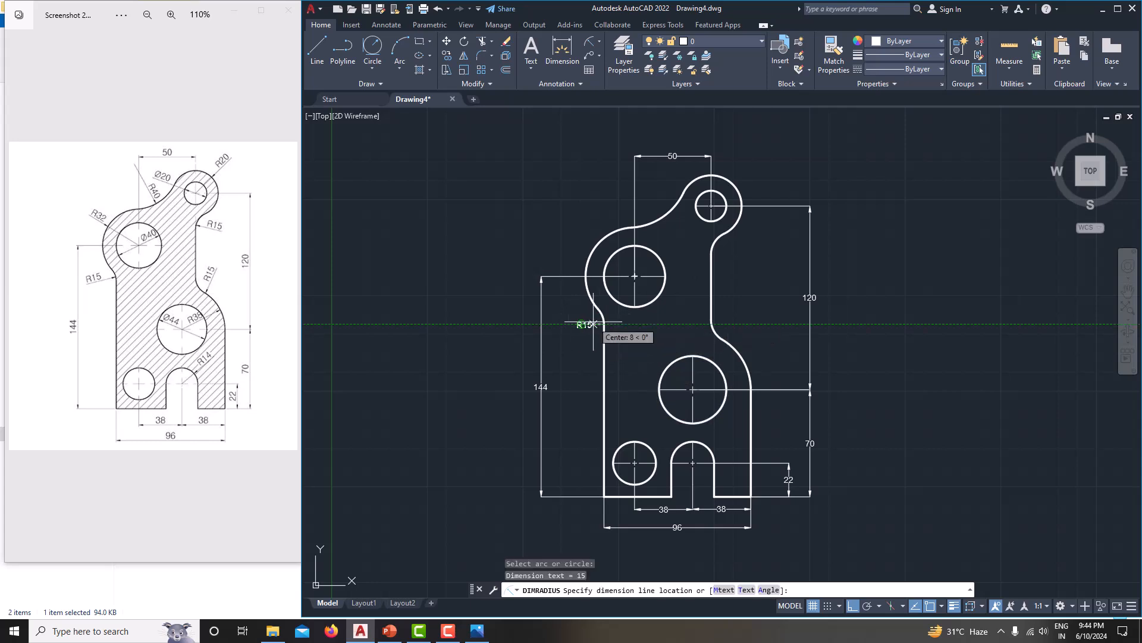
scroll(593, 324, up, 4)
click(590, 326)
Add a radius dimension to the outer arc around the upper-left hole, with its text outside the profile
scroll(589, 327, down, 1)
scroll(574, 341, down, 4)
scroll(537, 351, up, 4)
middle_drag(582, 325, 595, 372)
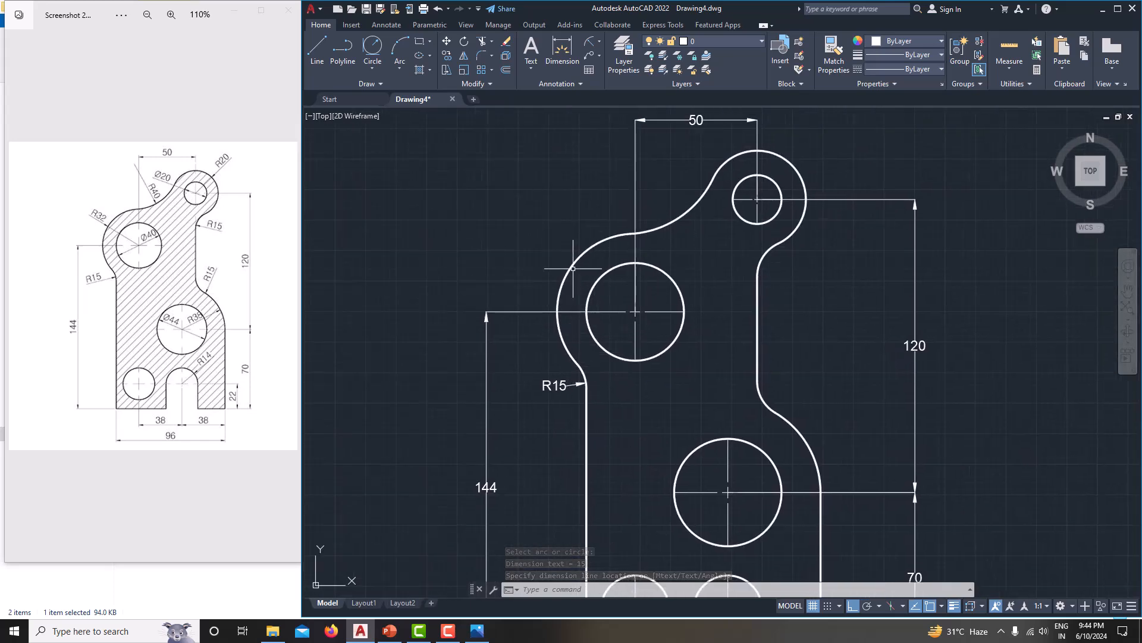
click(589, 41)
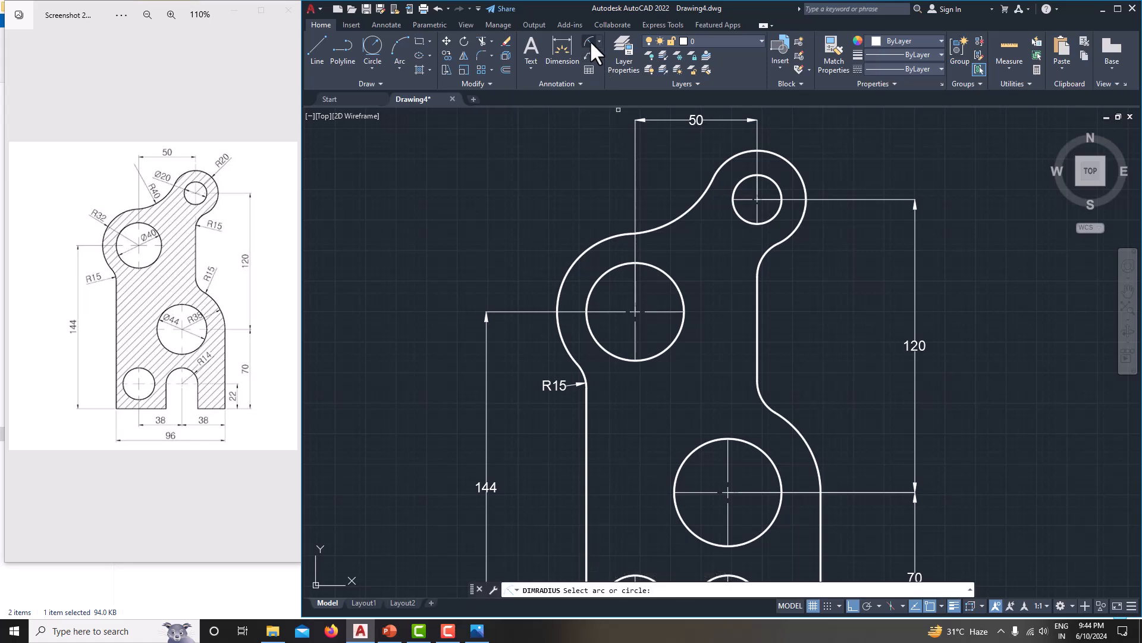
click(567, 271)
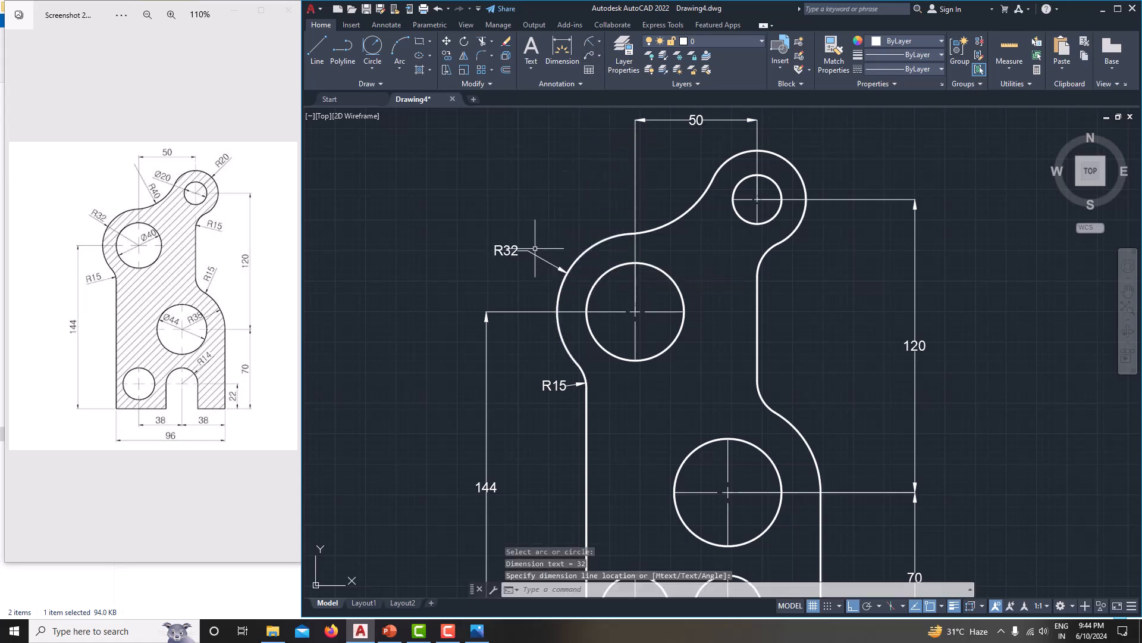
Add radius dimensions to the concave arc joining the two upper lobes and to the outer arc around the top hole, with text outside the profile
middle_drag(594, 243, 572, 260)
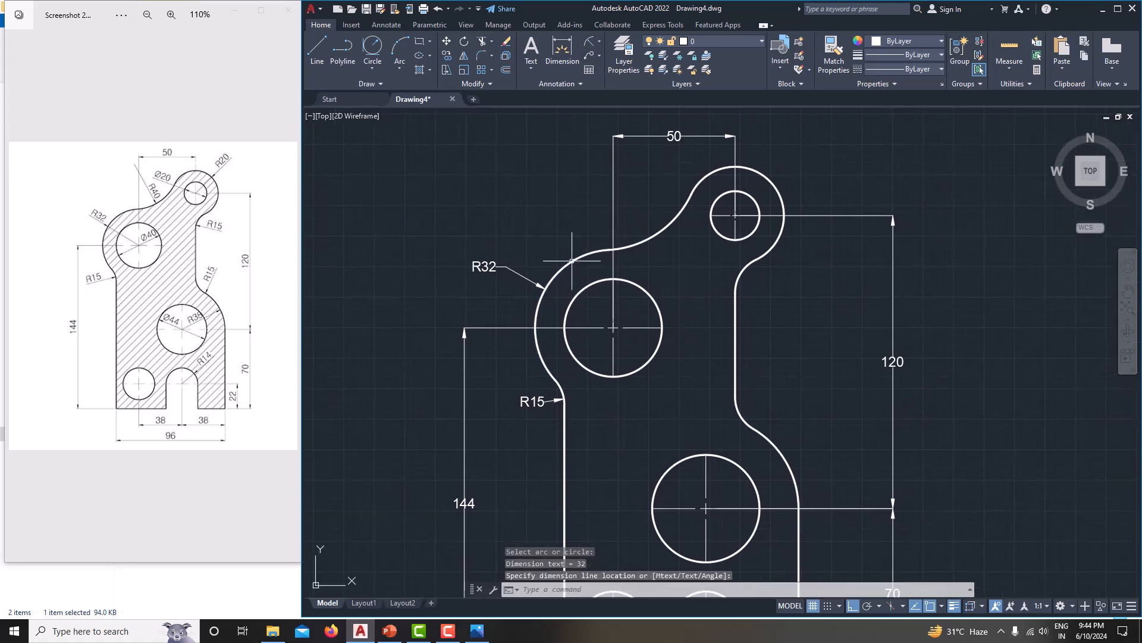
click(594, 50)
click(655, 235)
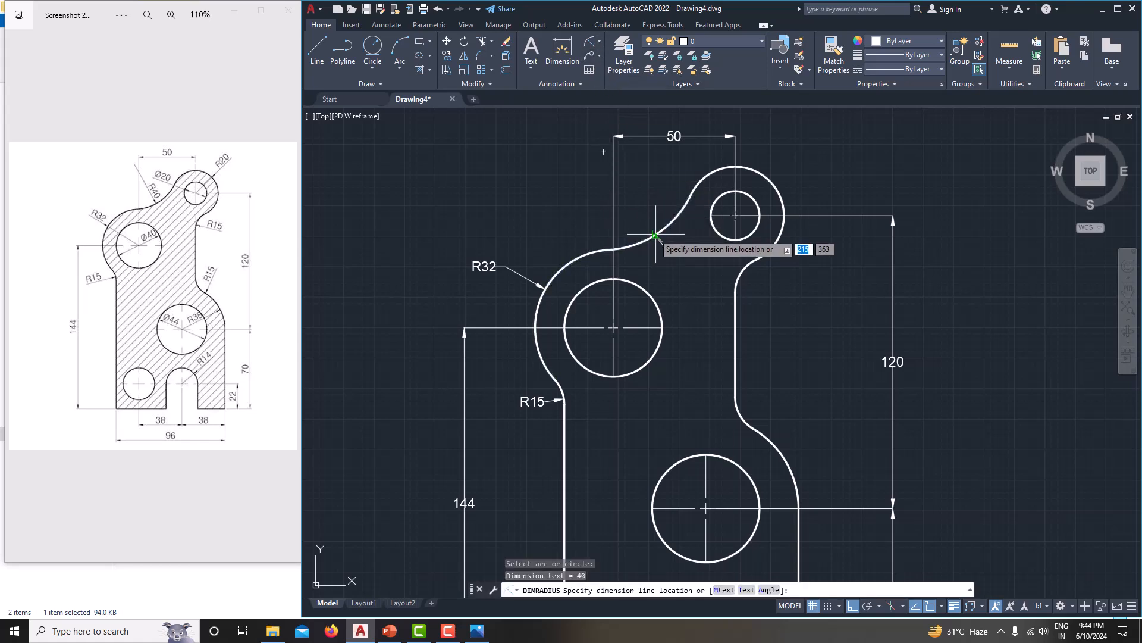
click(650, 213)
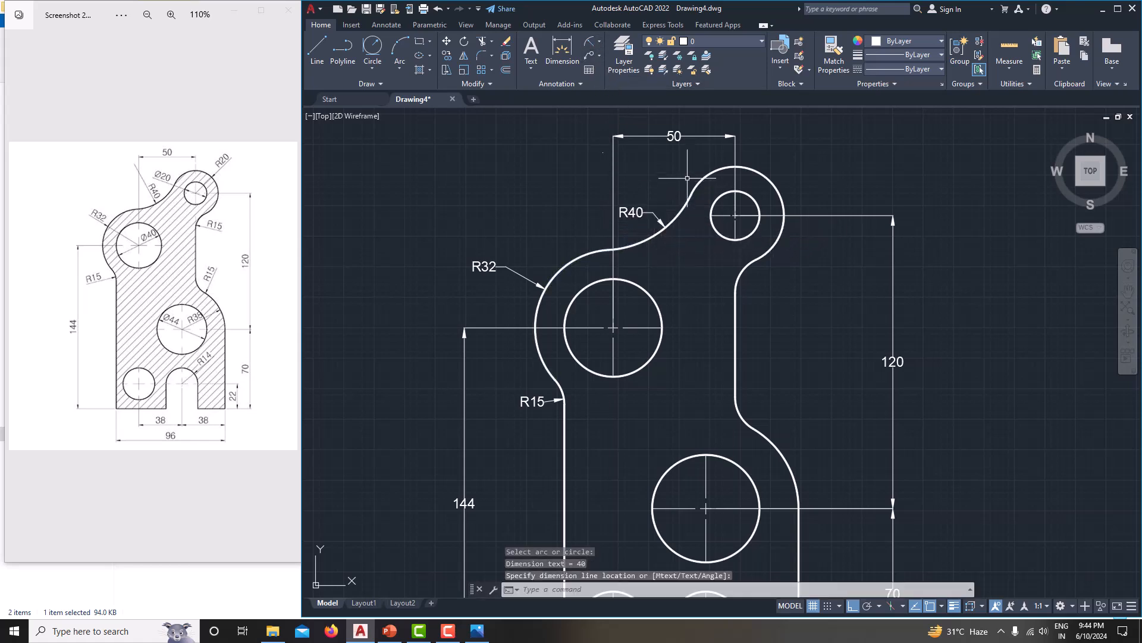
click(592, 45)
click(767, 183)
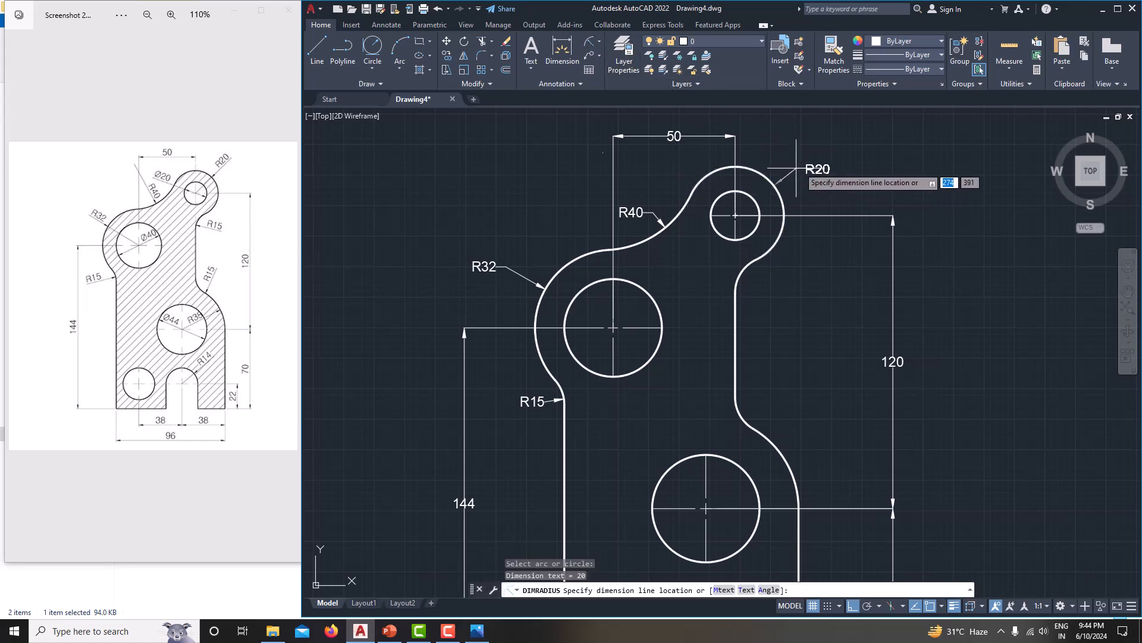
click(799, 167)
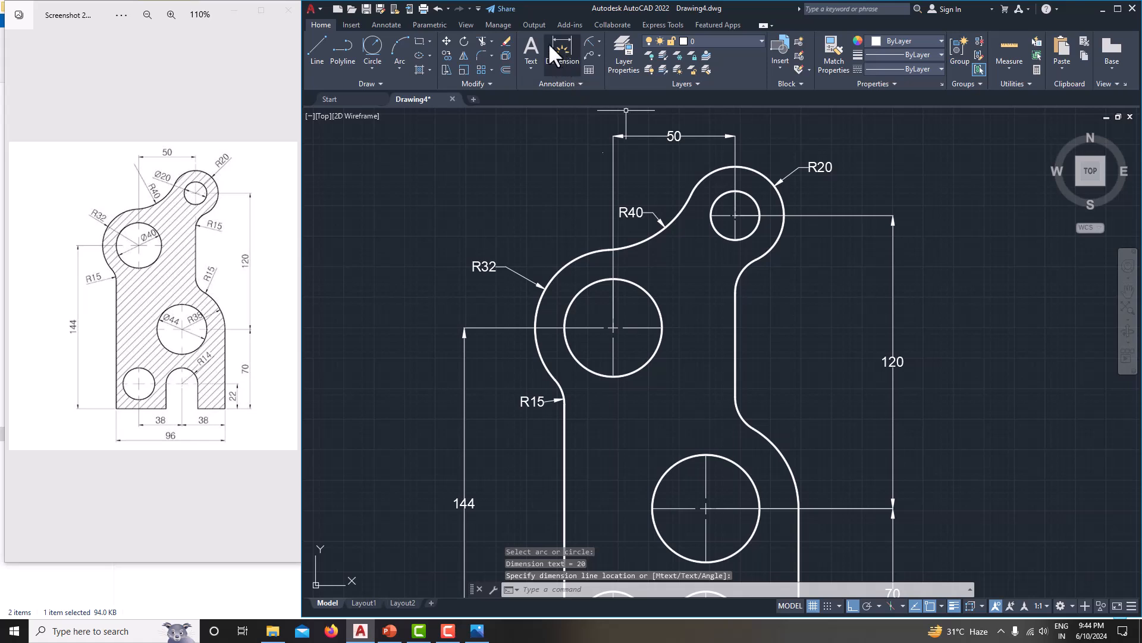
Add a diameter dimension to the top hole, with its text outside the plate beneath the R20 label
click(599, 41)
click(616, 181)
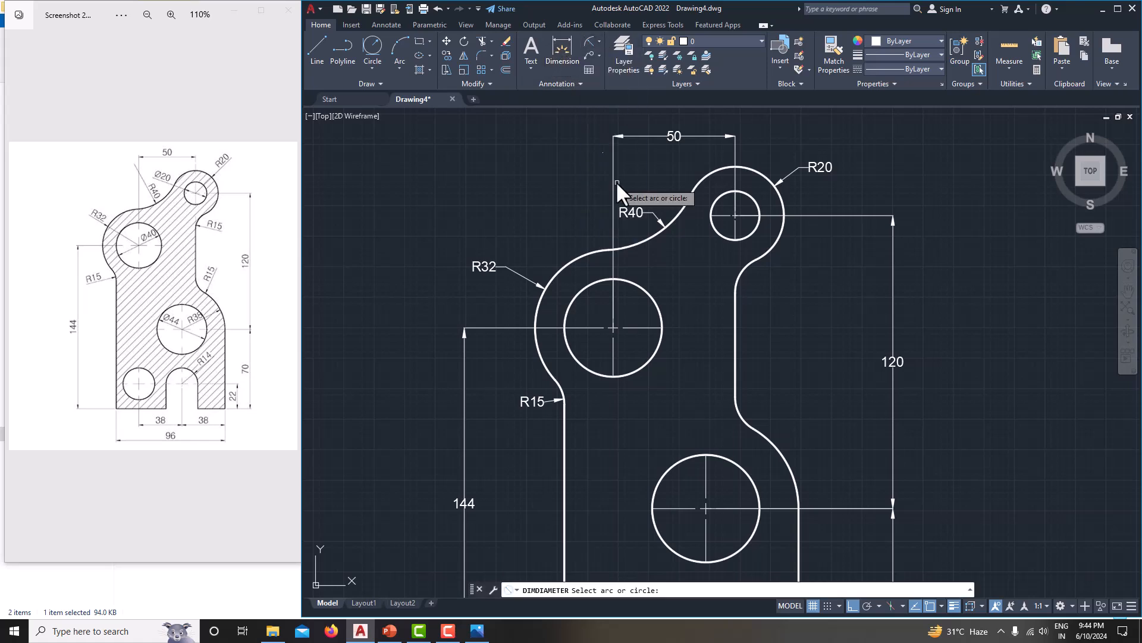
click(748, 196)
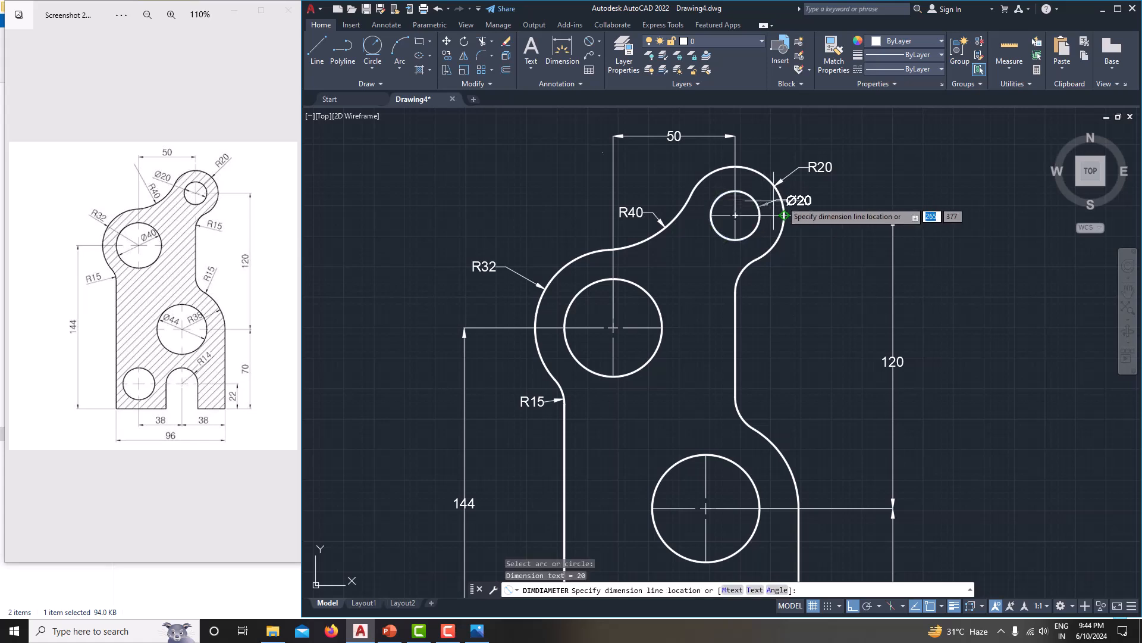
click(798, 193)
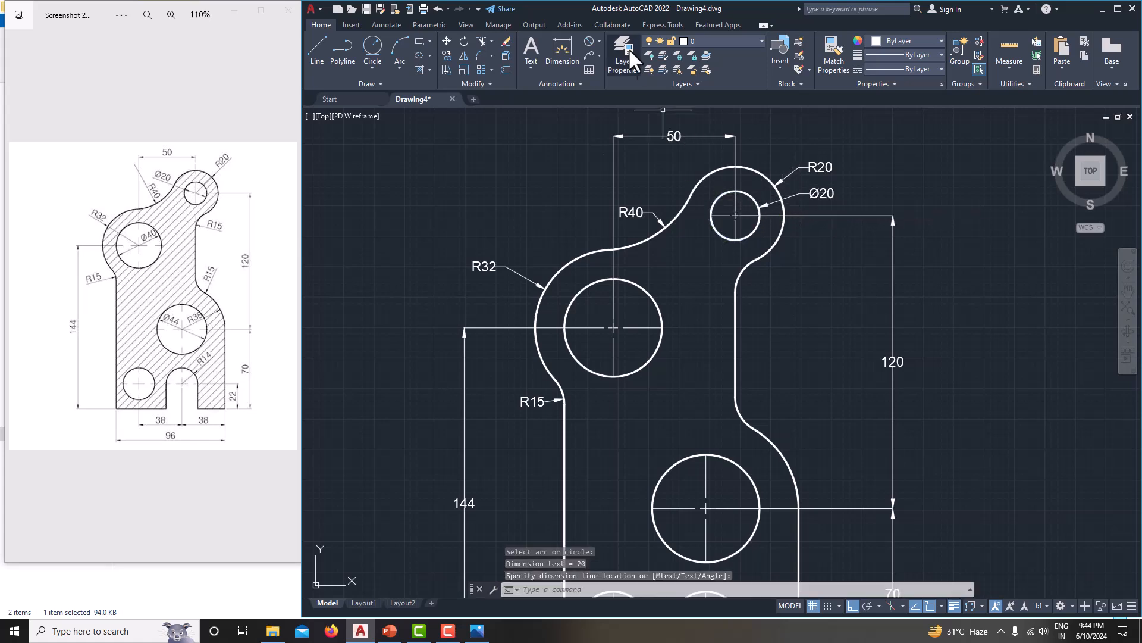
Add a diameter dimension to the upper-left hole, with its text above the outer arc, outside the profile
click(590, 38)
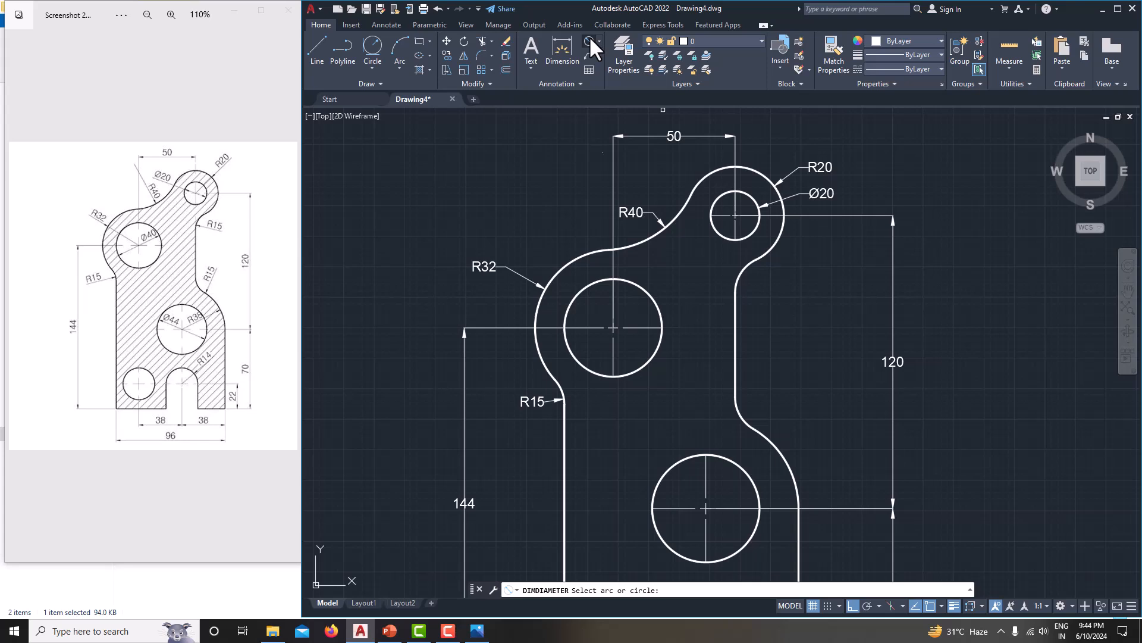
click(647, 287)
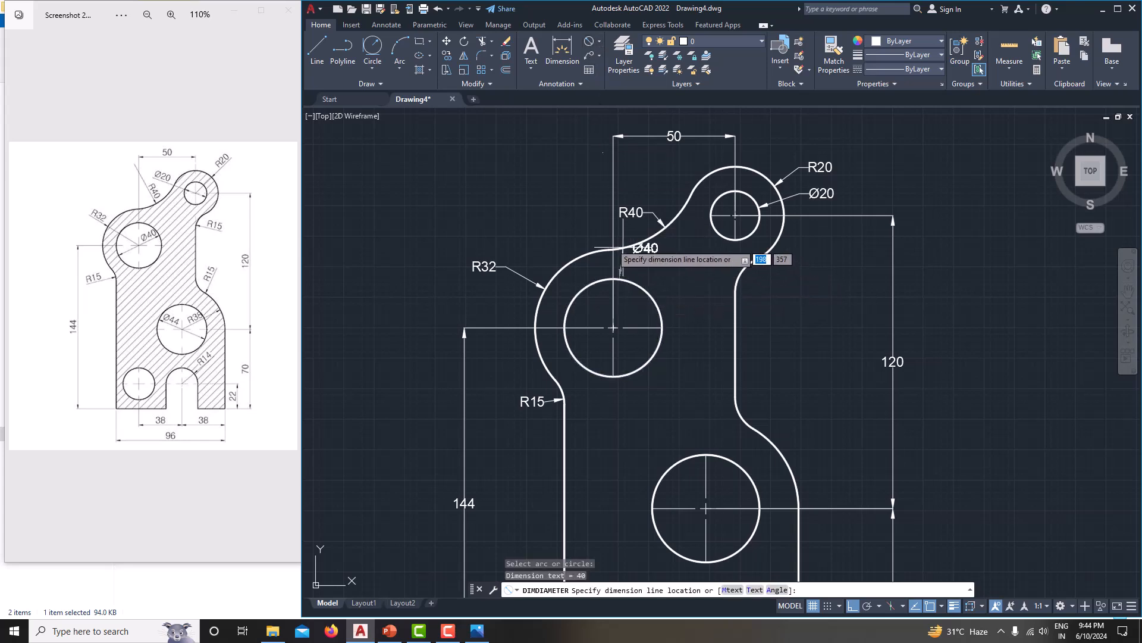
click(579, 244)
mouse_move(621, 304)
middle_down()
mouse_move(580, 221)
mouse_move(633, 329)
middle_up()
scroll(579, 221, down, 2)
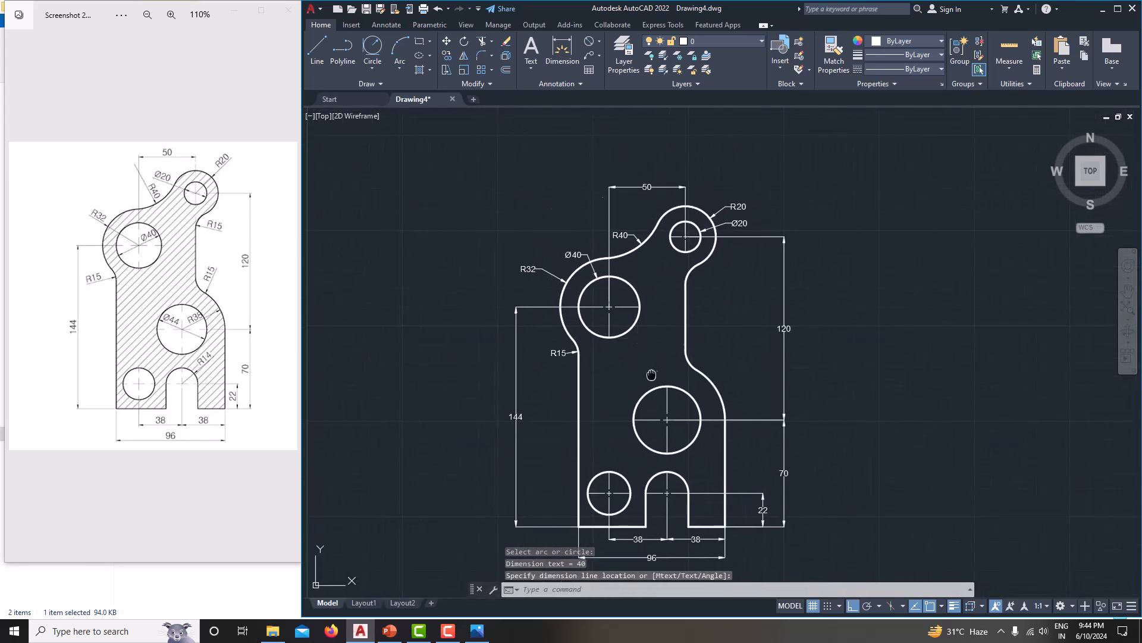
Add radius dimensions to the two concave fillets at the upper and lower ends of the short right edge, with text outside the profile
middle_drag(654, 375, 622, 358)
click(600, 40)
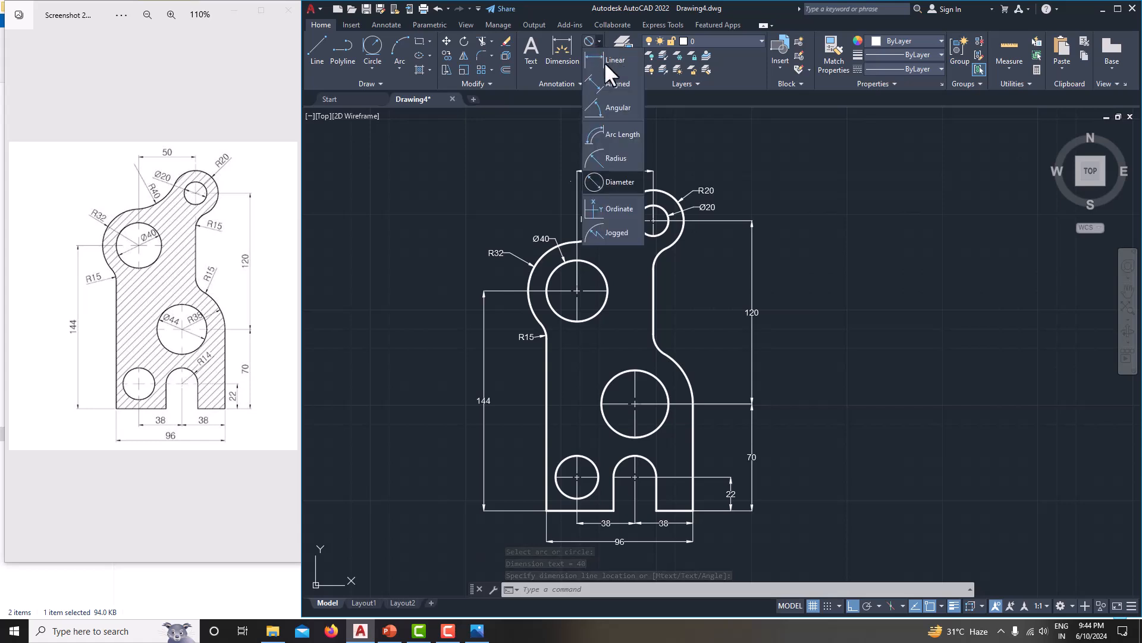
click(619, 152)
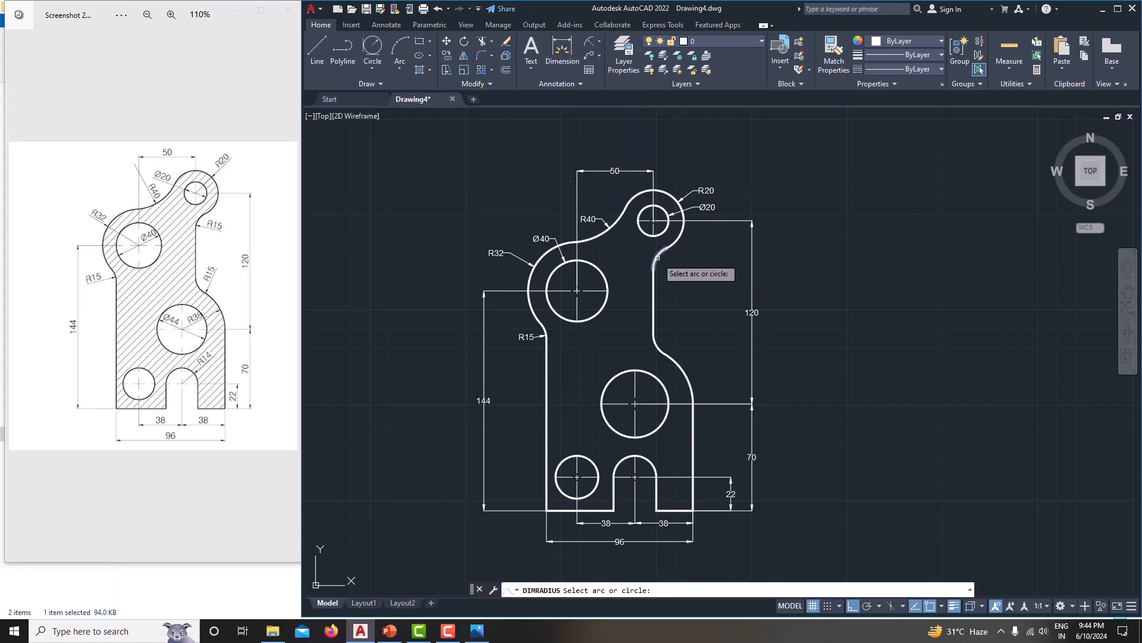
click(657, 257)
scroll(676, 269, up, 2)
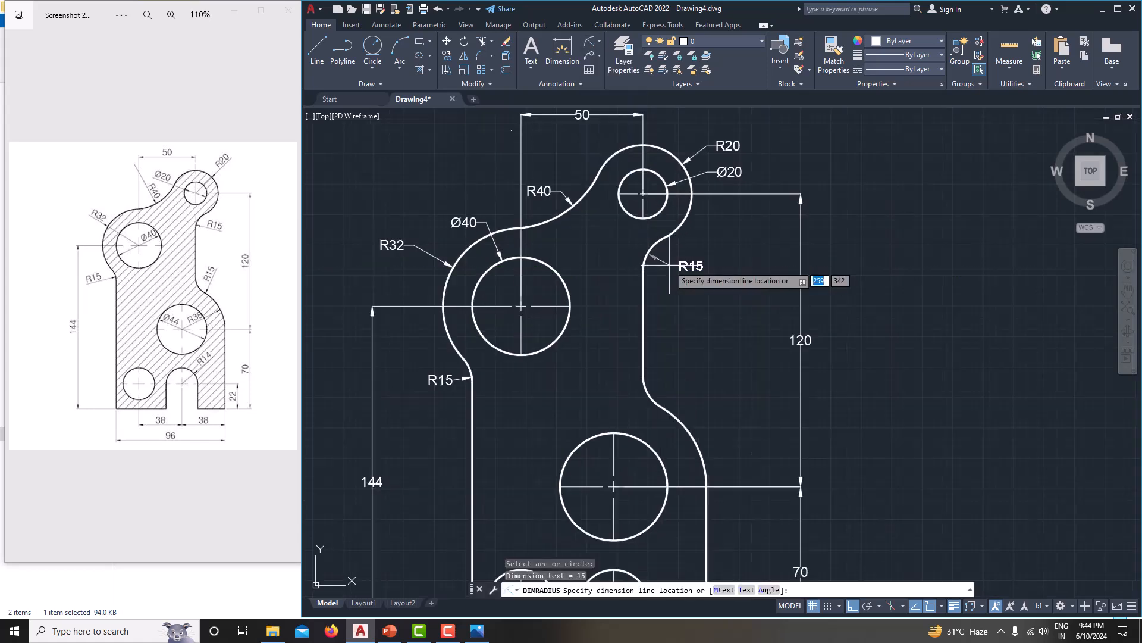
click(676, 268)
click(589, 50)
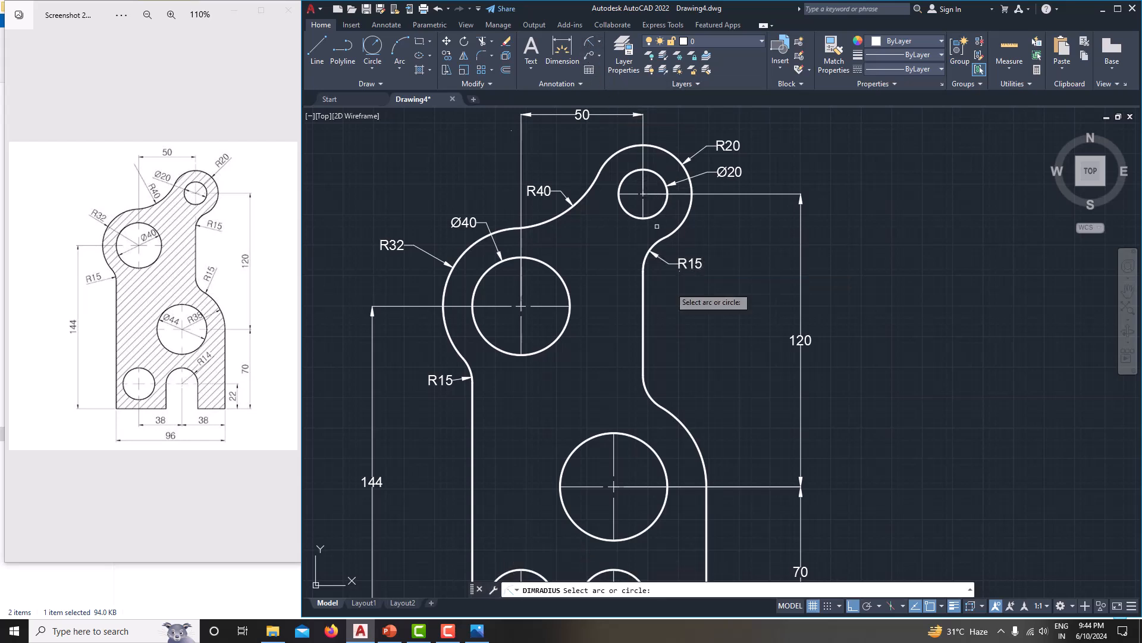
click(647, 391)
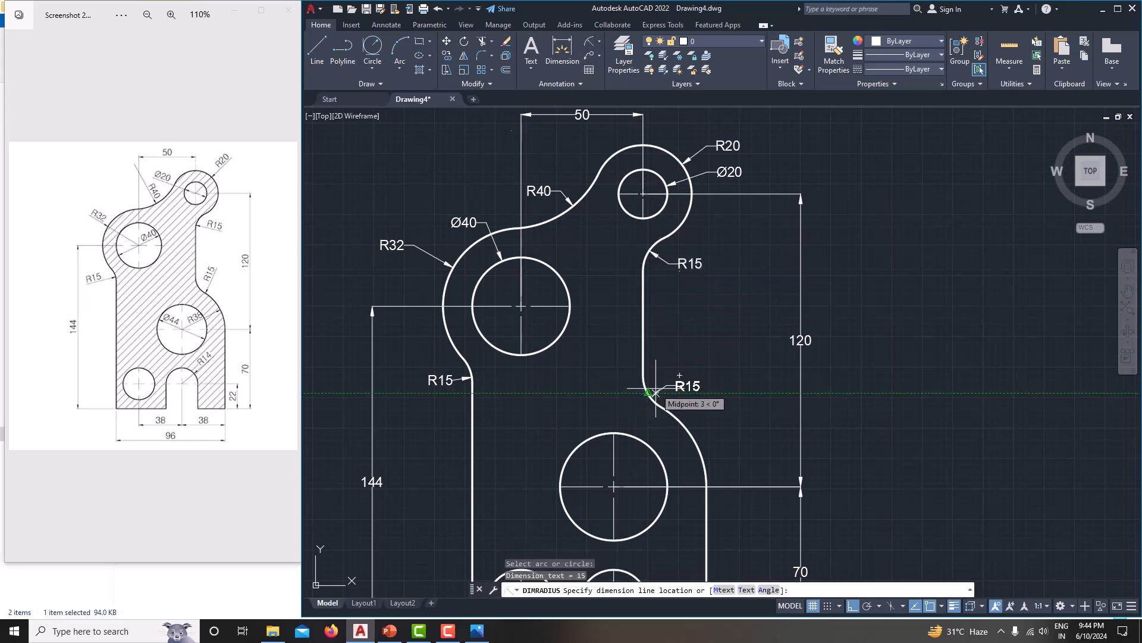
click(652, 392)
Add a radius dimension to the outer arc around the large lower hole, with its text outside the right side of the plate
mouse_move(707, 405)
middle_down()
mouse_move(647, 323)
mouse_move(644, 267)
middle_up()
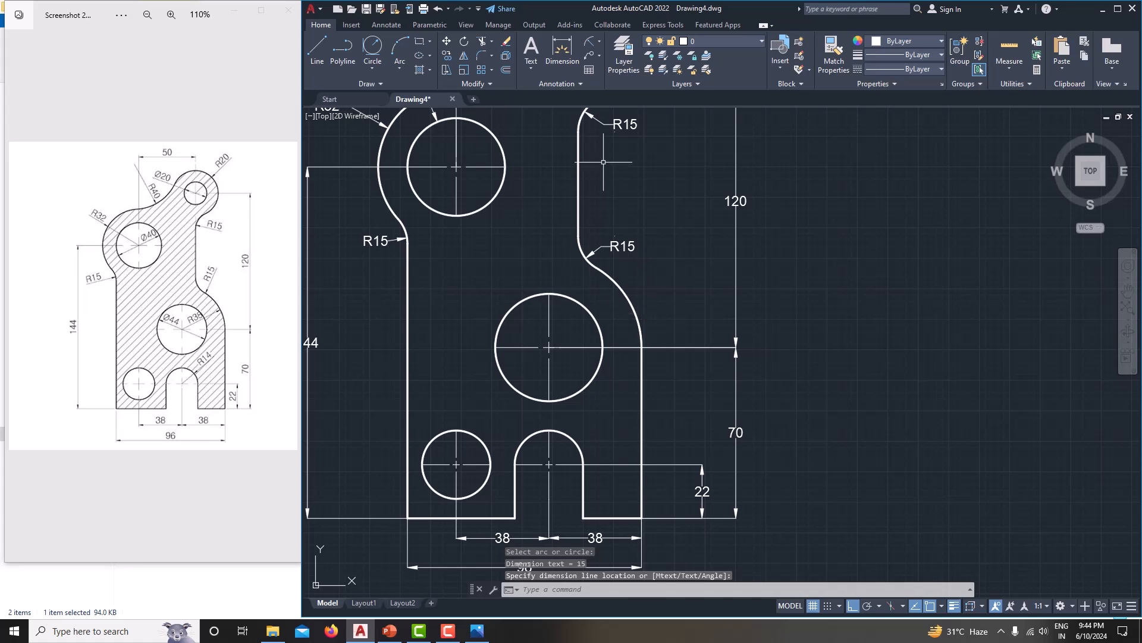
click(589, 43)
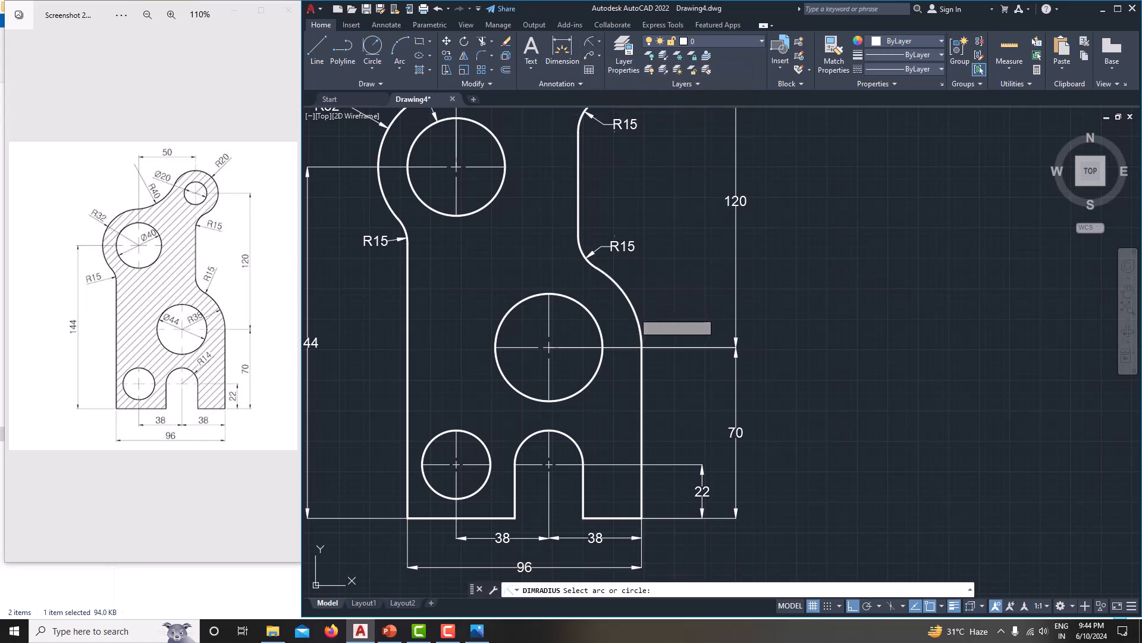
click(633, 310)
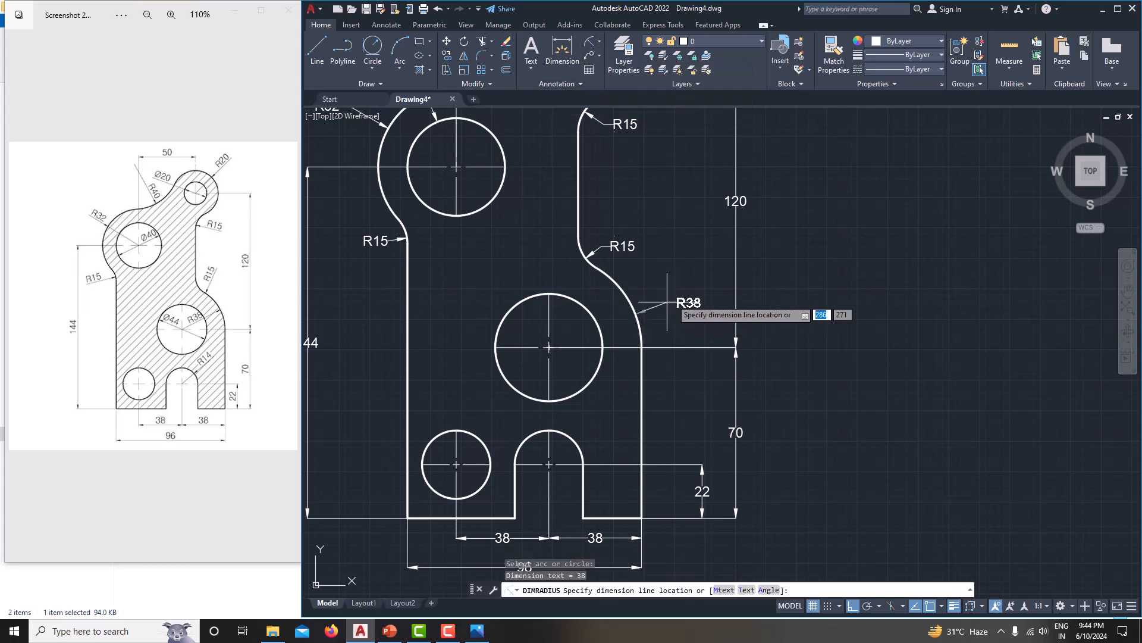
Add a diameter dimension to the large lower hole, with its text outside the profile above the R38 label
click(585, 41)
click(599, 42)
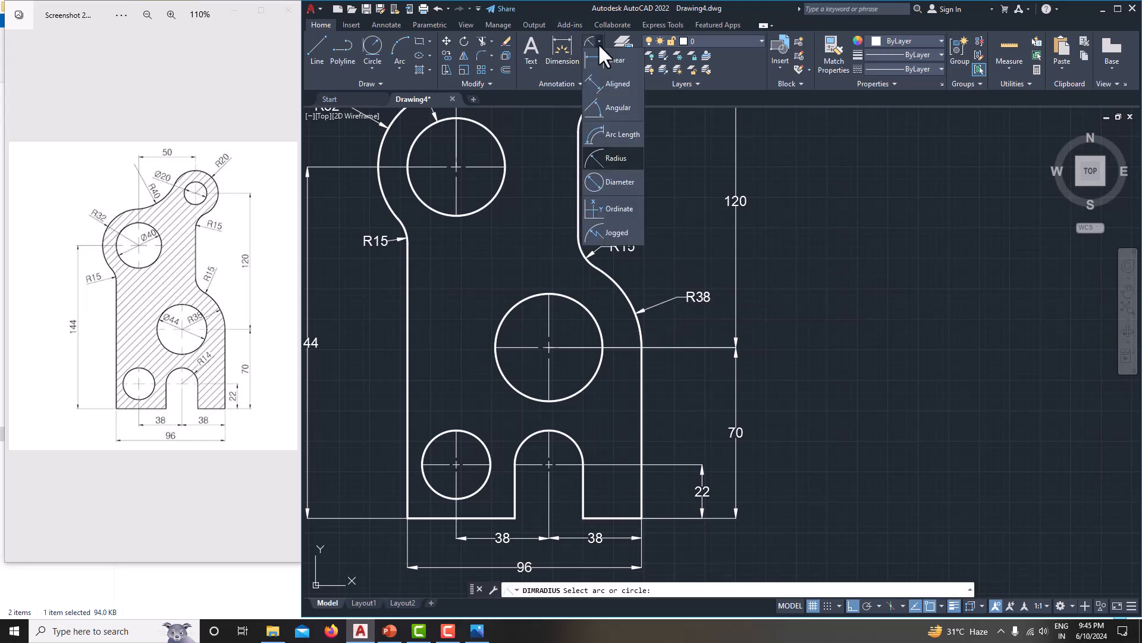
click(609, 178)
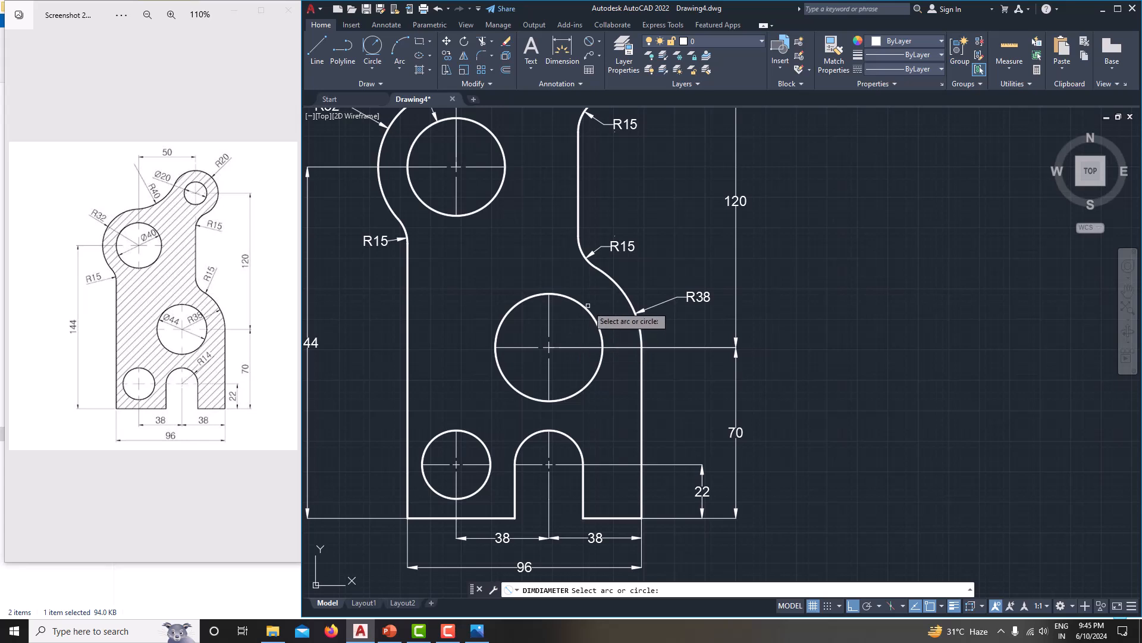
click(585, 307)
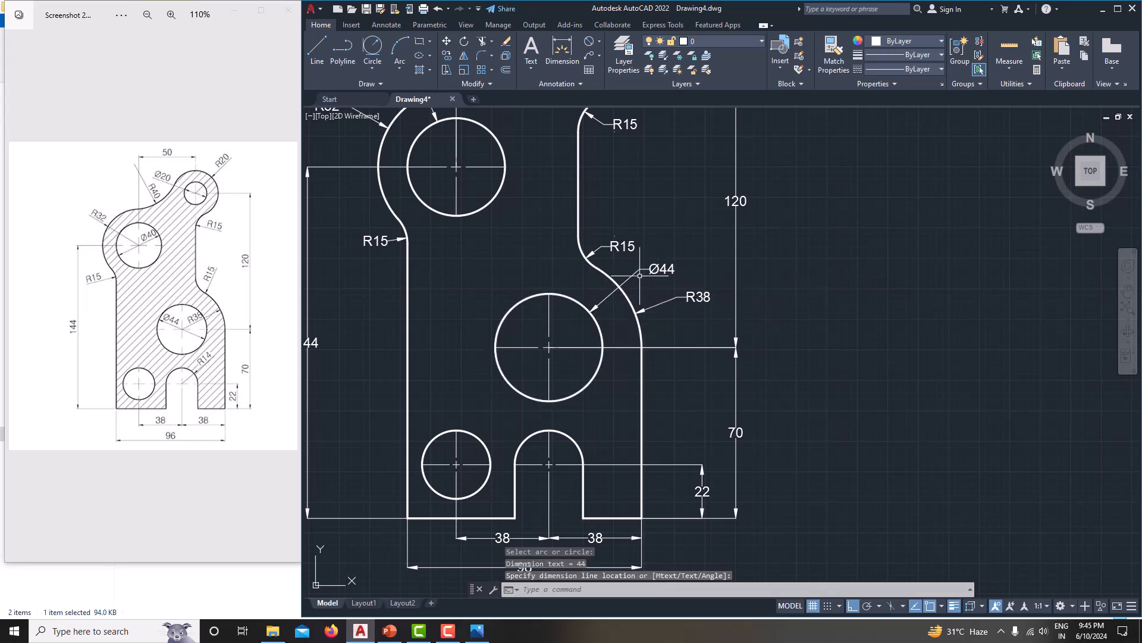
Add a radius dimension to the rounded top of the bottom slot, with its text above and right of the arc
middle_drag(651, 338, 707, 296)
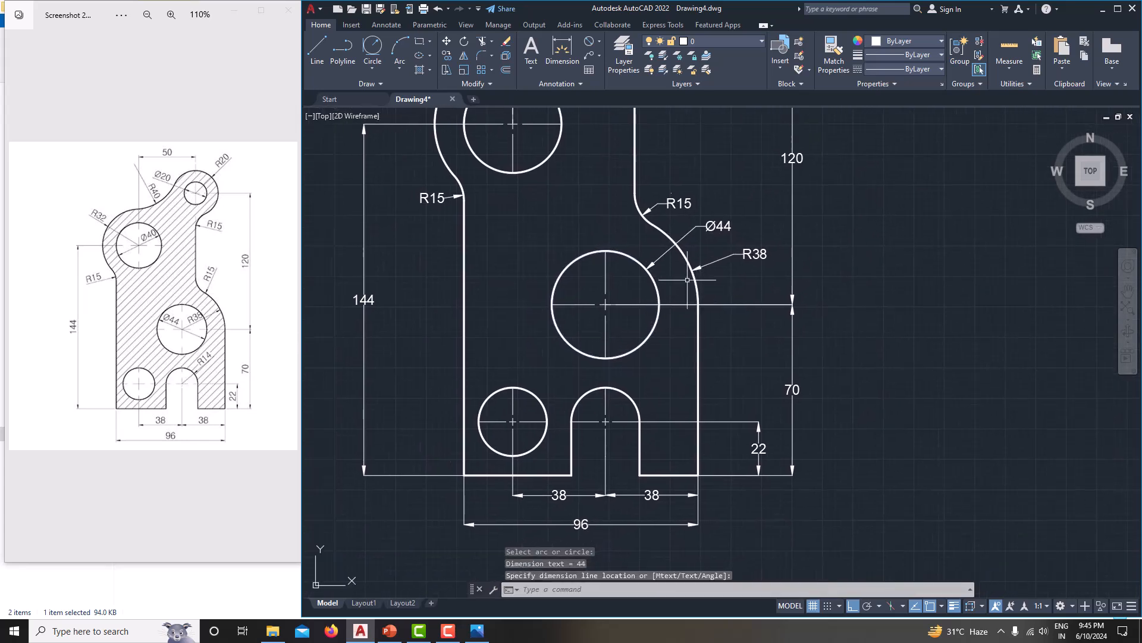
click(599, 40)
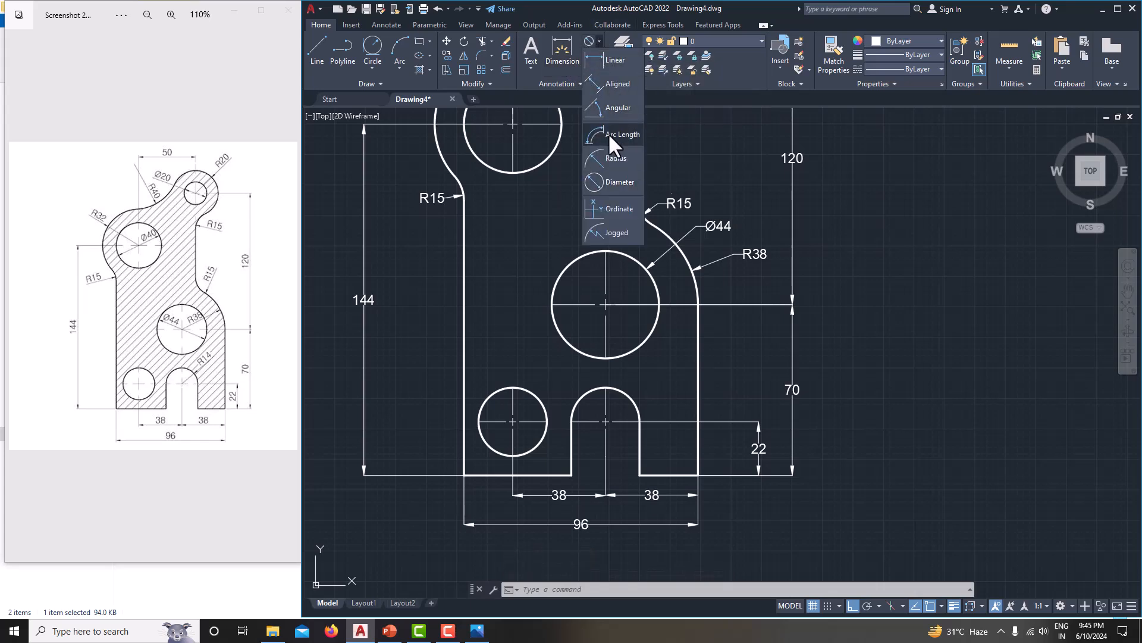
click(607, 169)
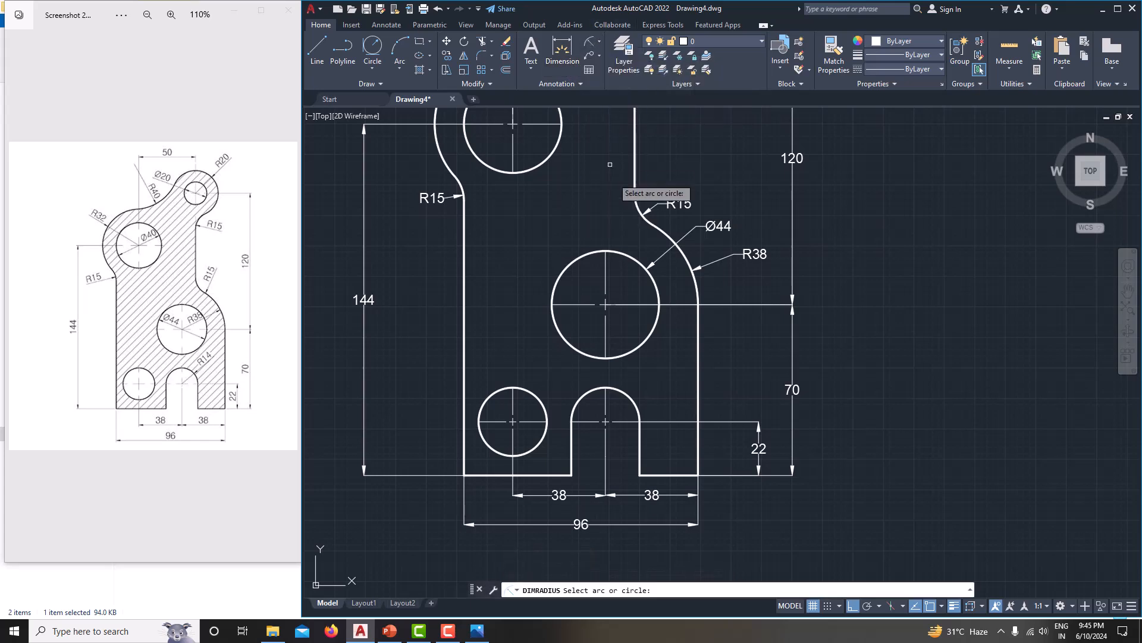
click(622, 388)
click(689, 378)
scroll(690, 378, down, 3)
scroll(689, 378, down, 4)
scroll(690, 418, up, 4)
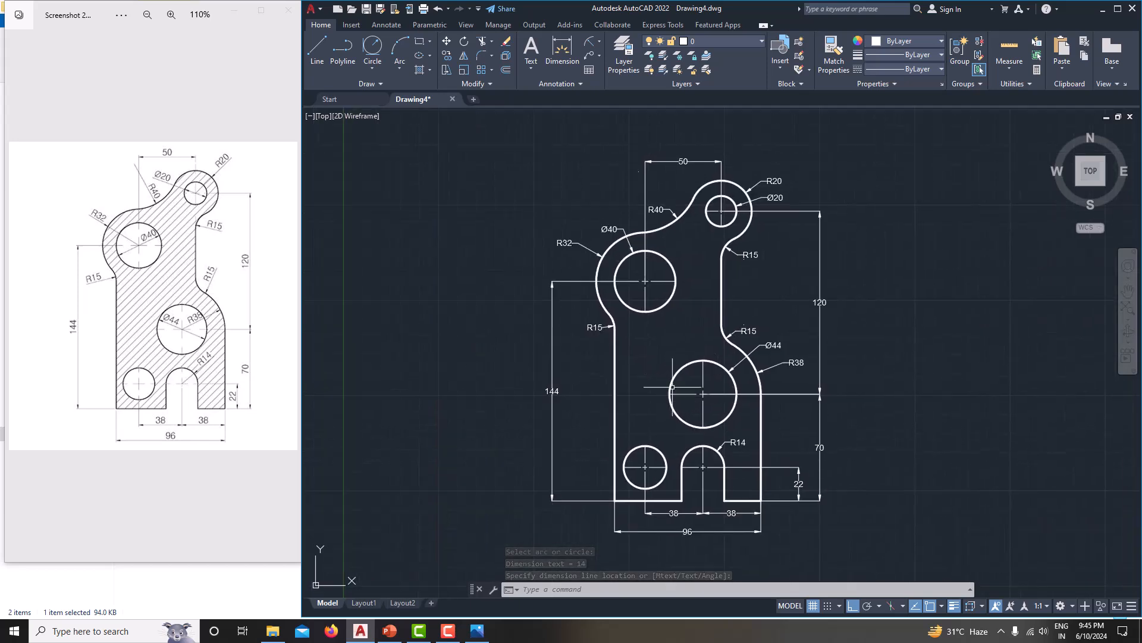
Modify the Standard dimension style to use a text height of 5
middle_drag(823, 391, 796, 385)
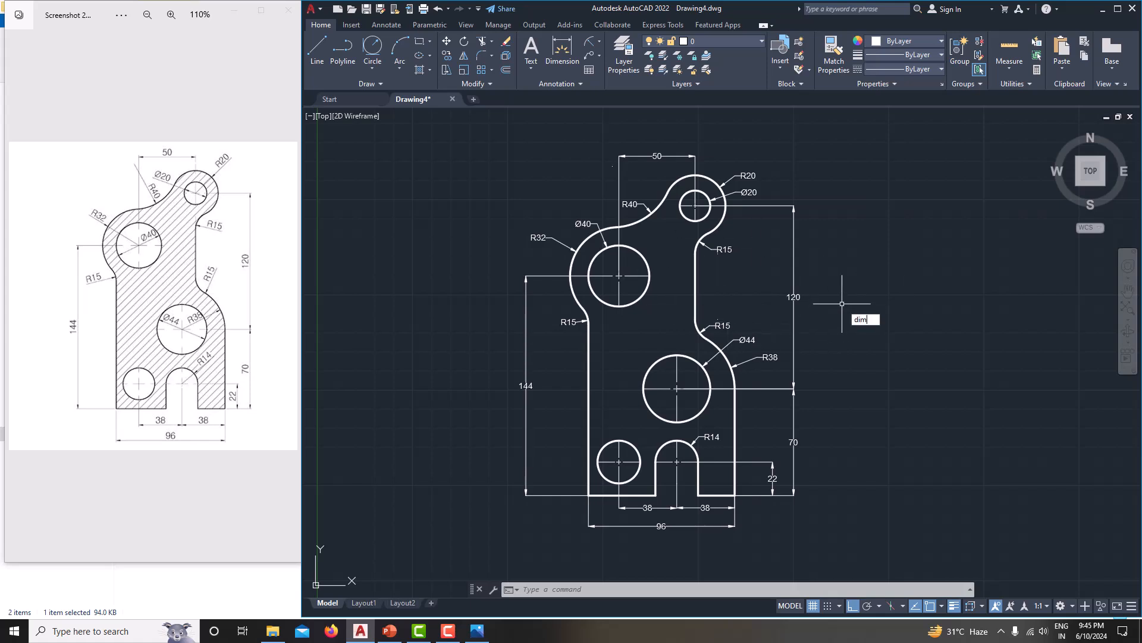
text(tsty)
key(Return)
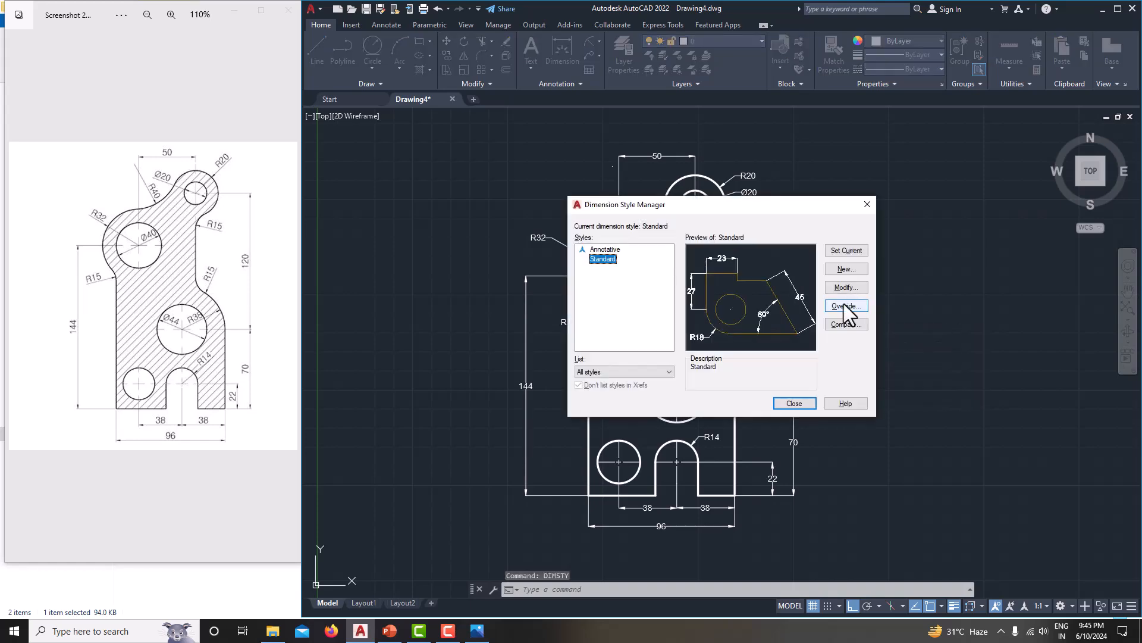
click(849, 285)
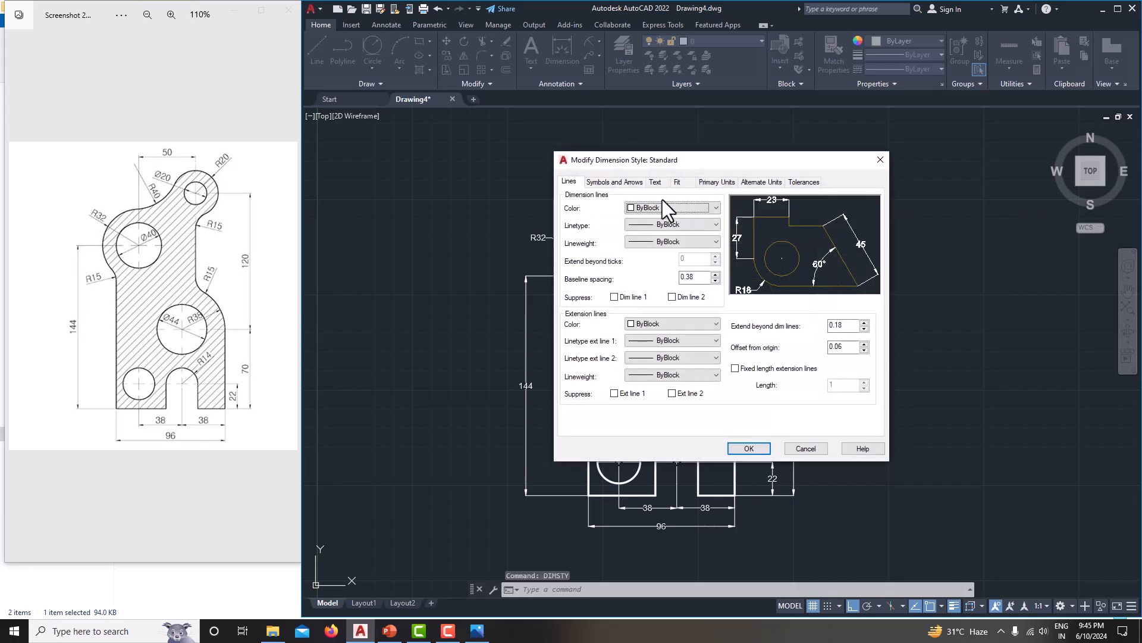
click(628, 184)
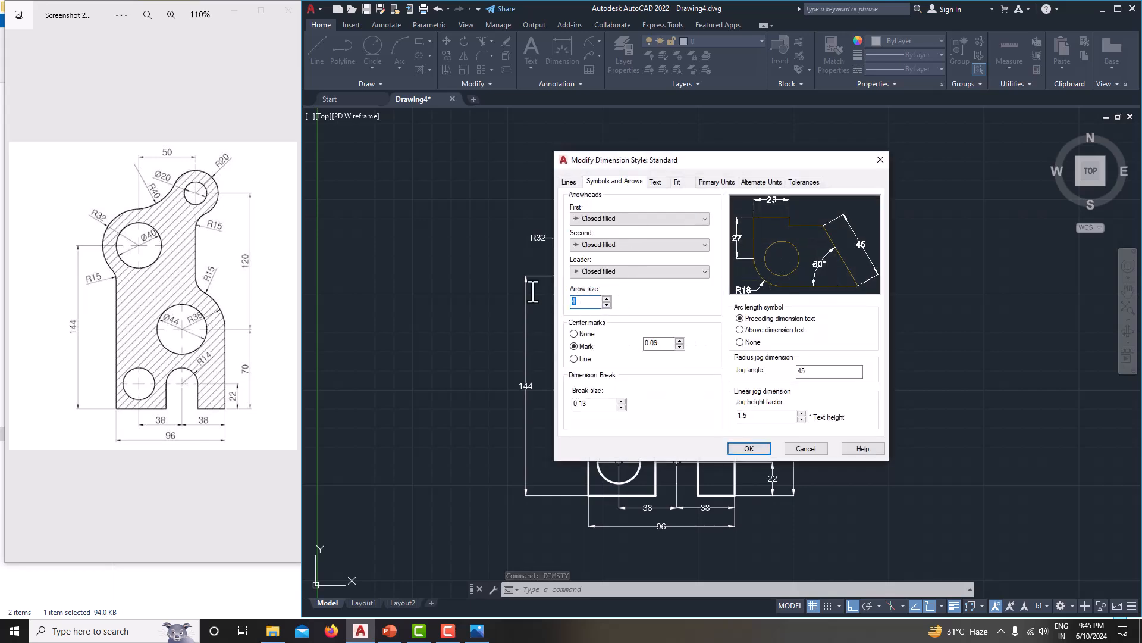
click(656, 182)
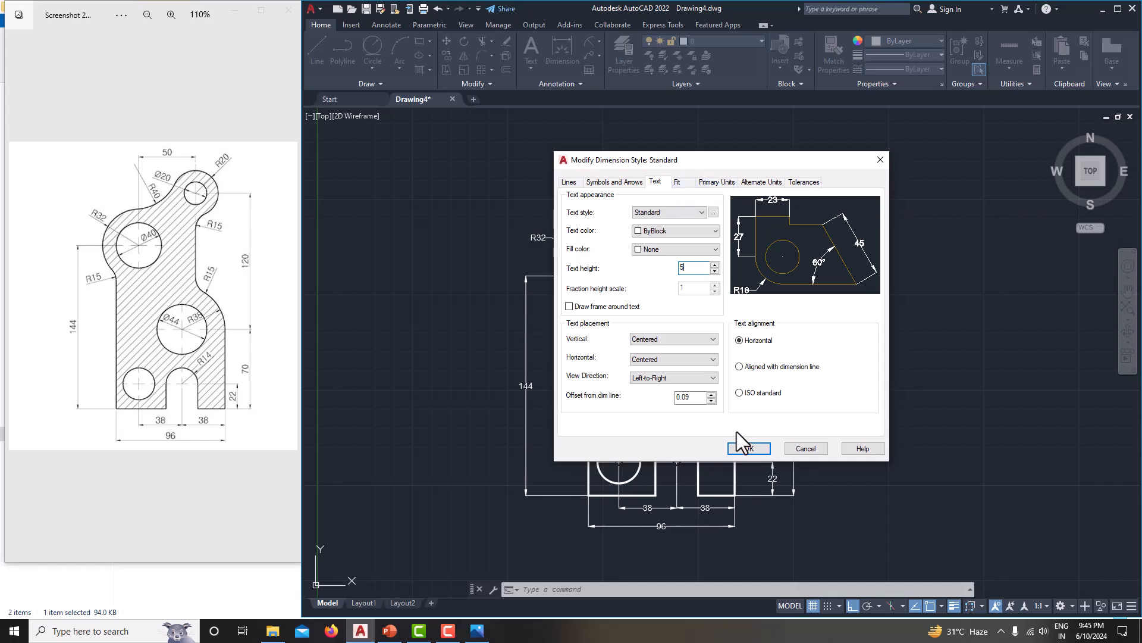
click(748, 449)
click(795, 405)
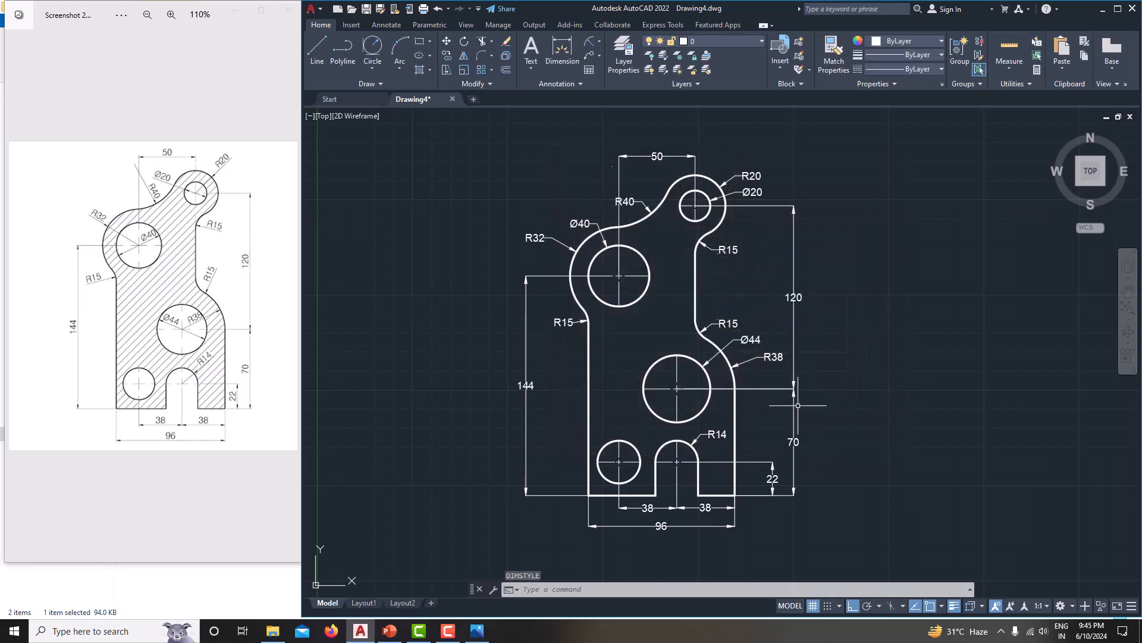
mouse_move(834, 391)
middle_down()
mouse_move(854, 345)
mouse_move(844, 344)
middle_up()
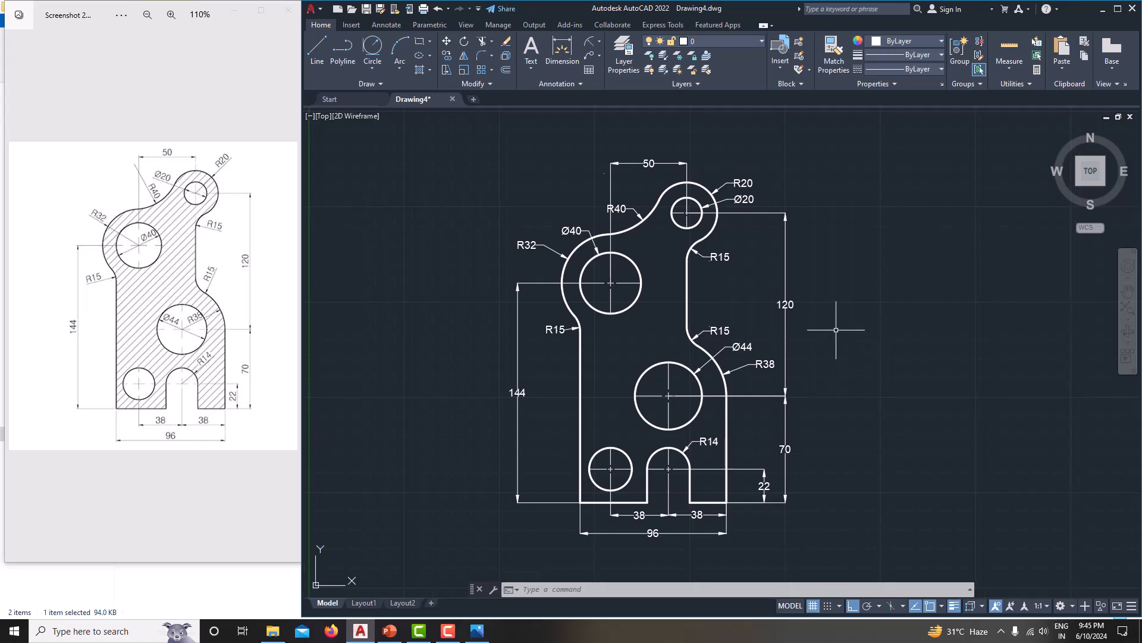
click(431, 70)
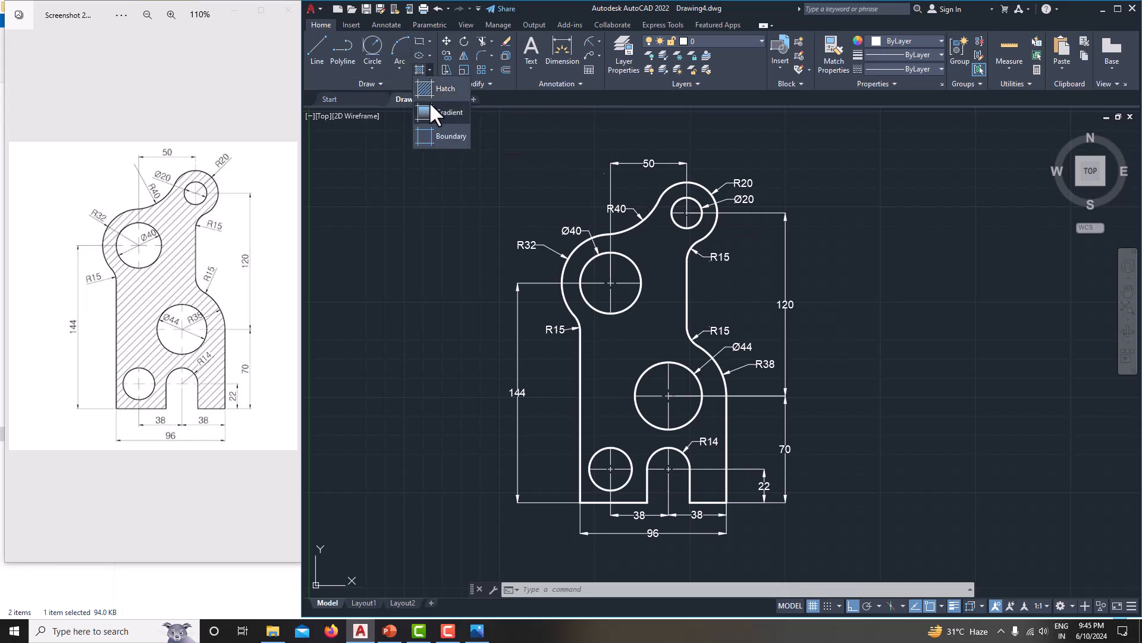
click(430, 95)
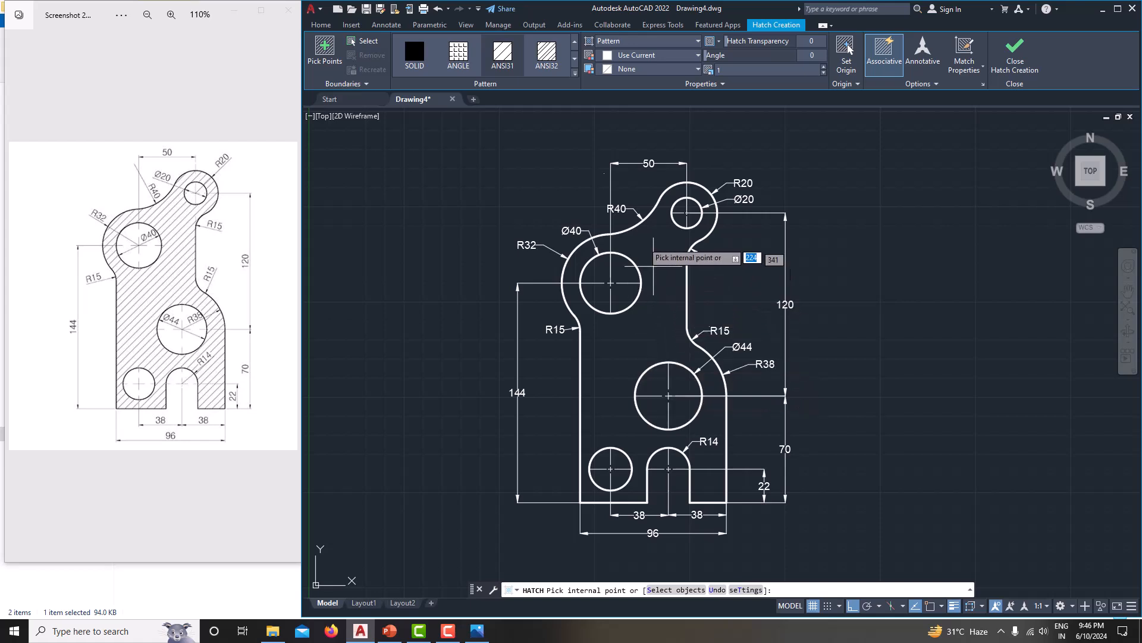
scroll(630, 228, up, 4)
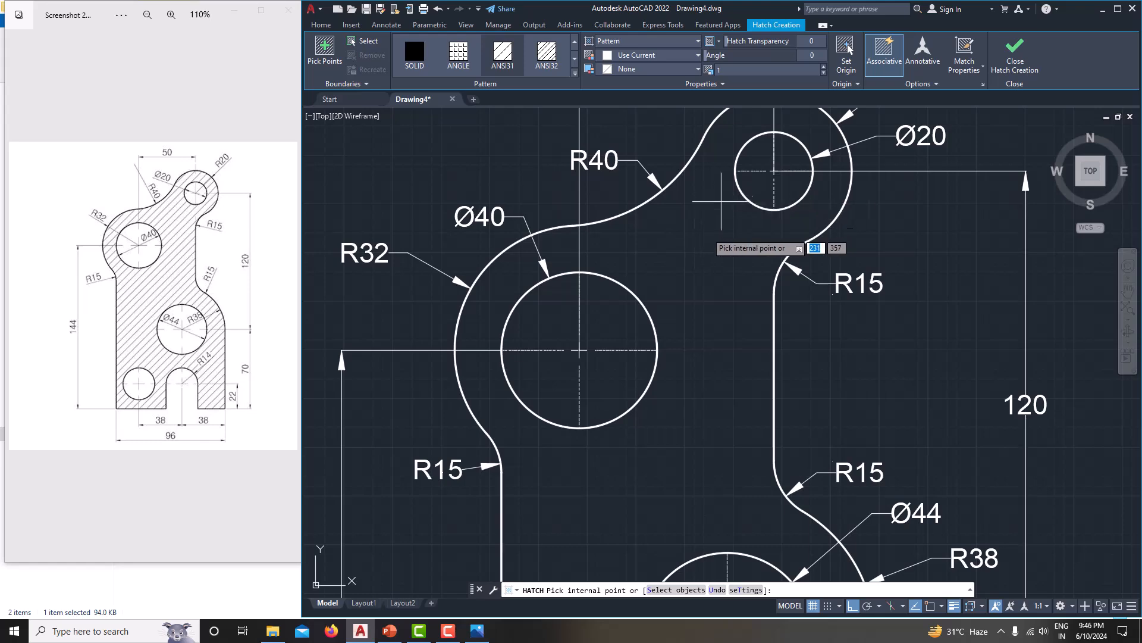
scroll(667, 333, down, 5)
scroll(648, 381, up, 6)
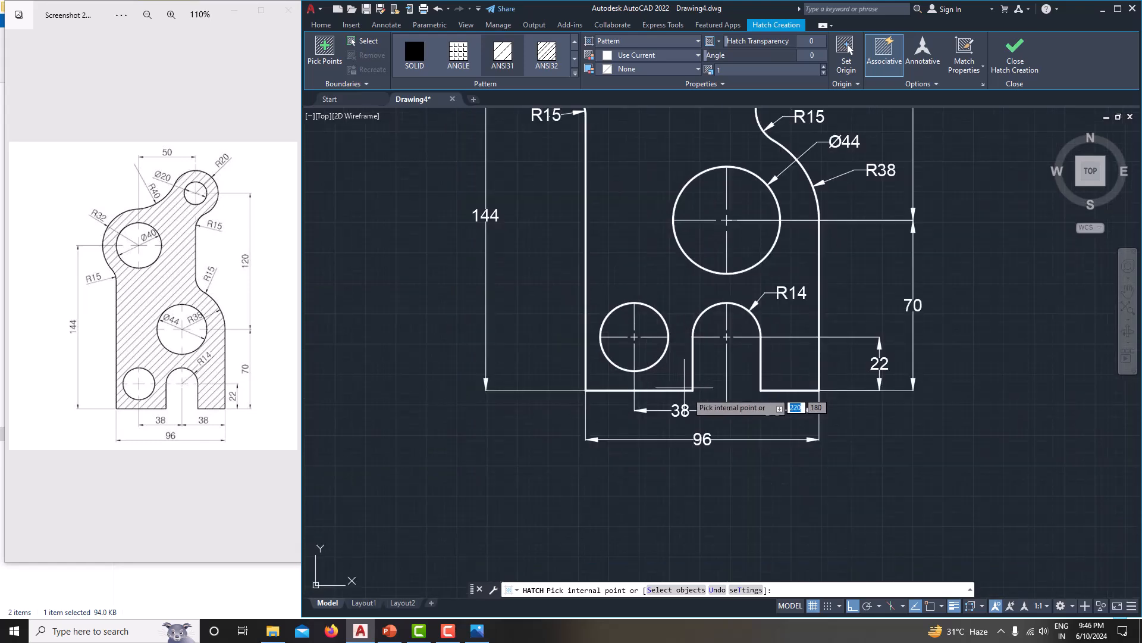
key(Escape)
key(Escape)
scroll(663, 388, up, 6)
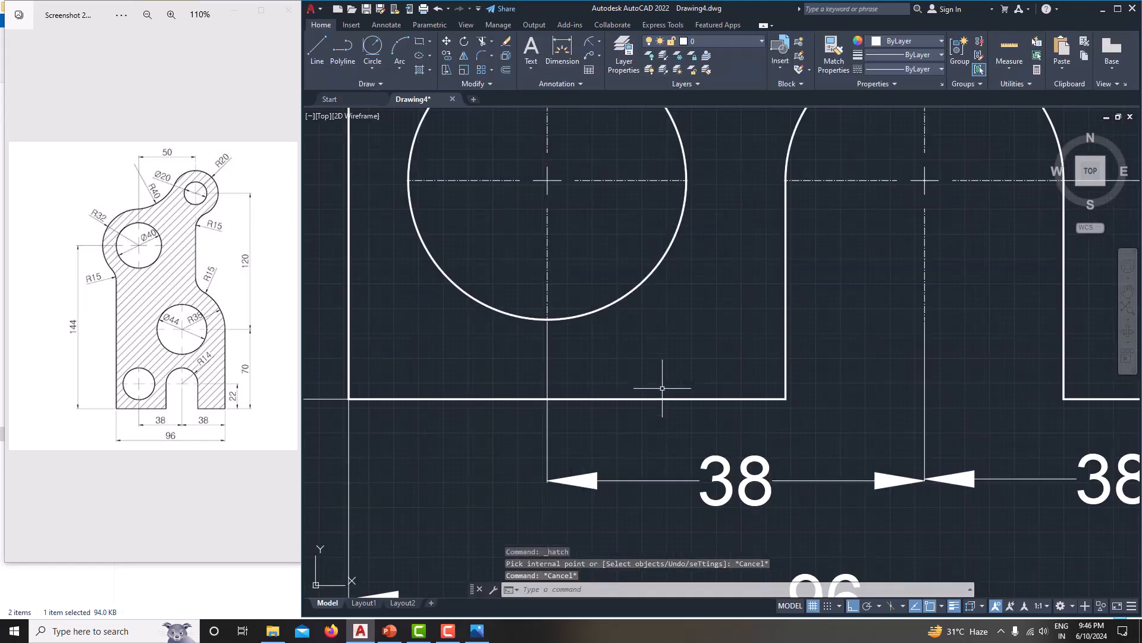
click(667, 399)
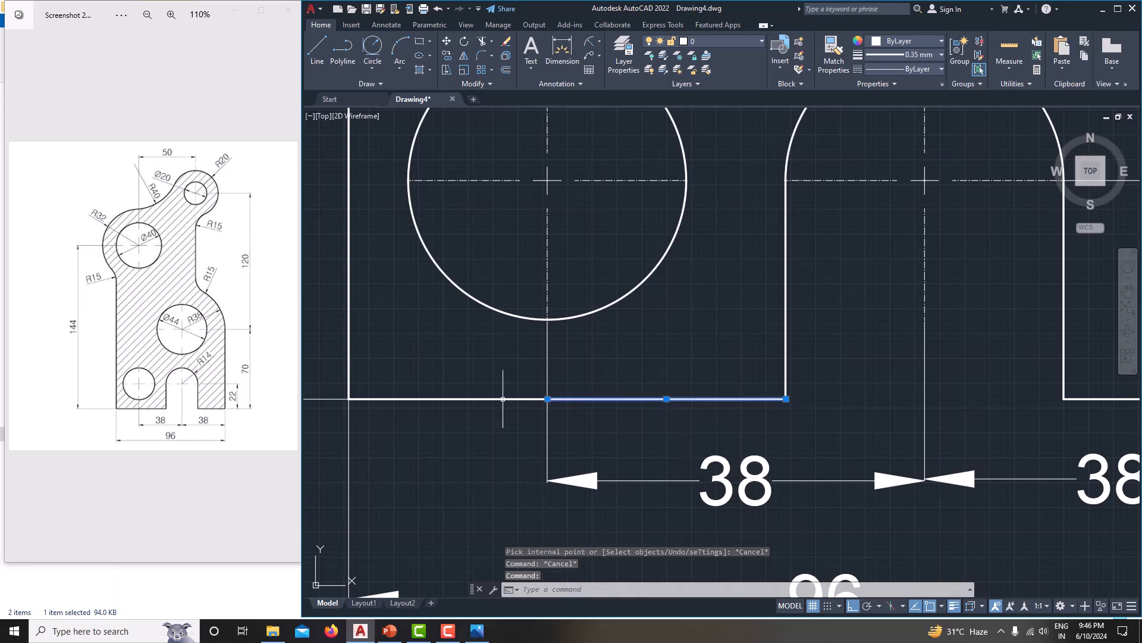
key(Escape)
scroll(518, 400, down, 6)
middle_drag(578, 402, 604, 474)
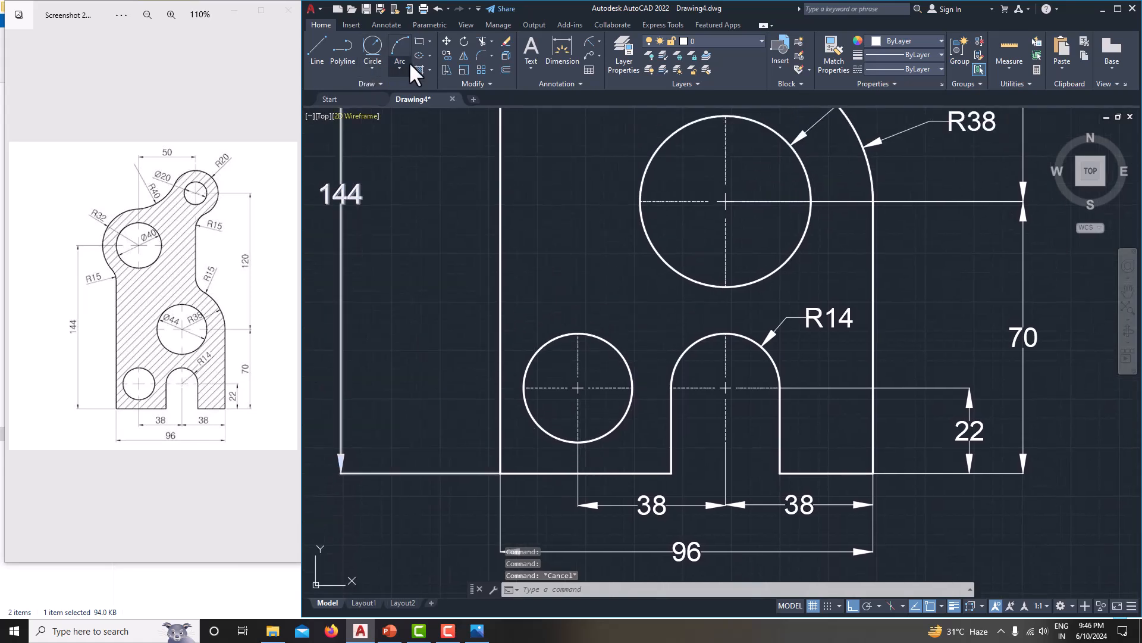
Hatch the plate's interior around the holes and slot with the ANSI31 pattern at scale 1
click(430, 70)
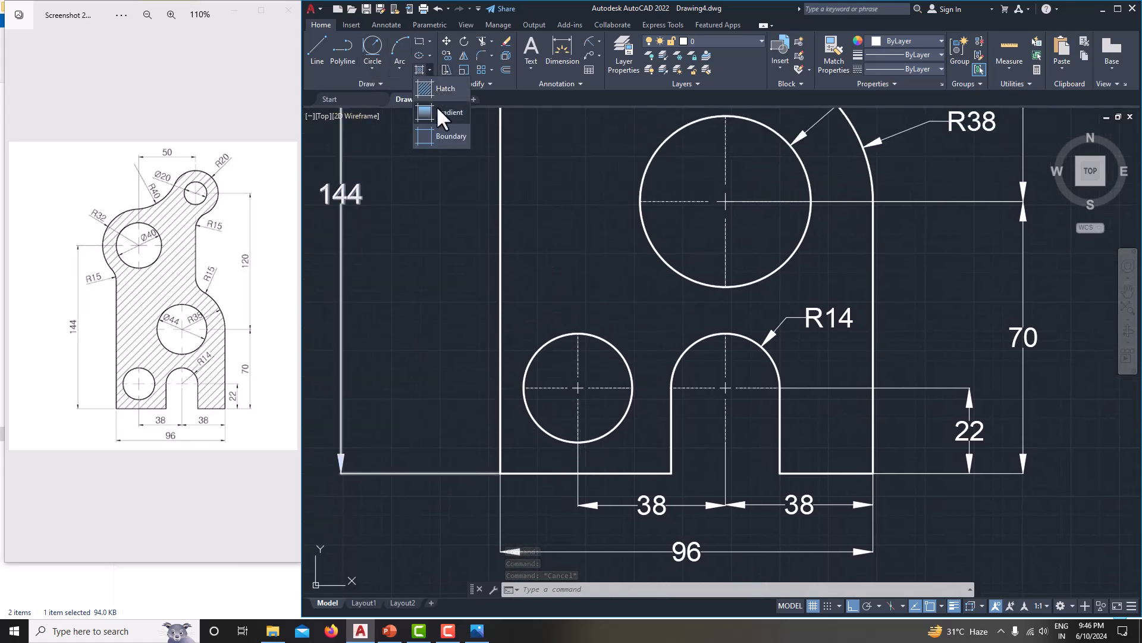
click(438, 90)
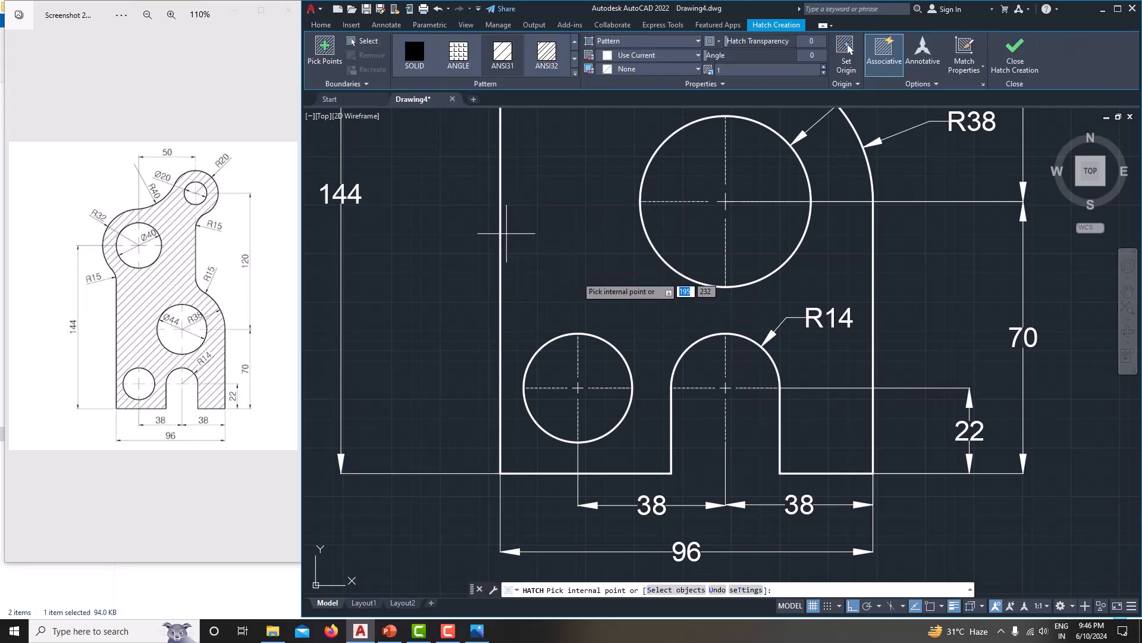
scroll(631, 428, down, 5)
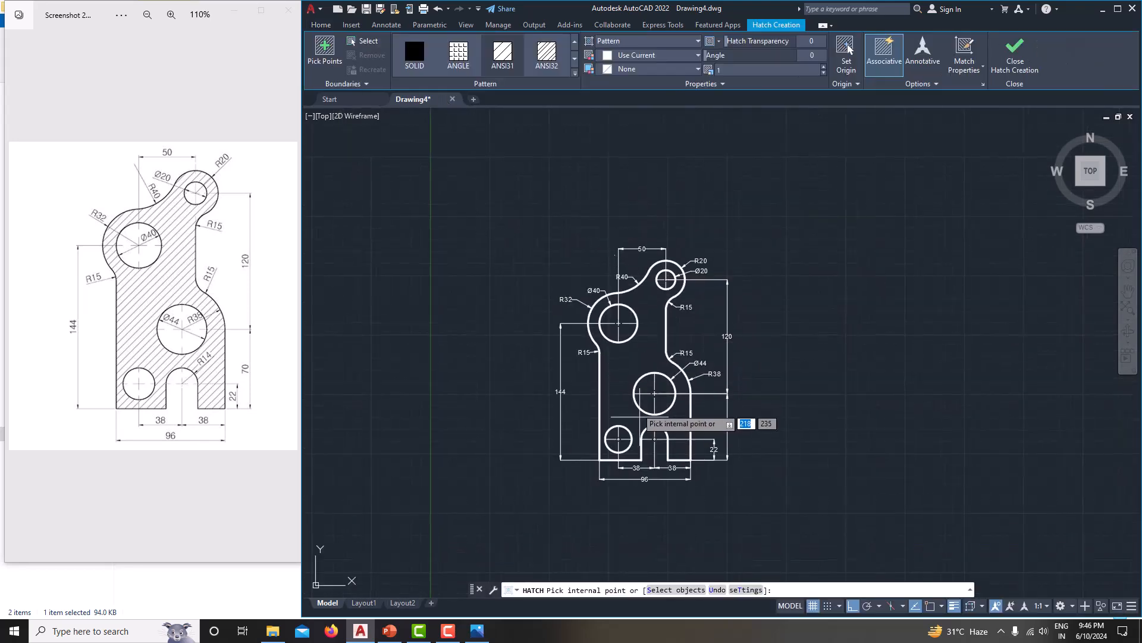
scroll(654, 319, up, 5)
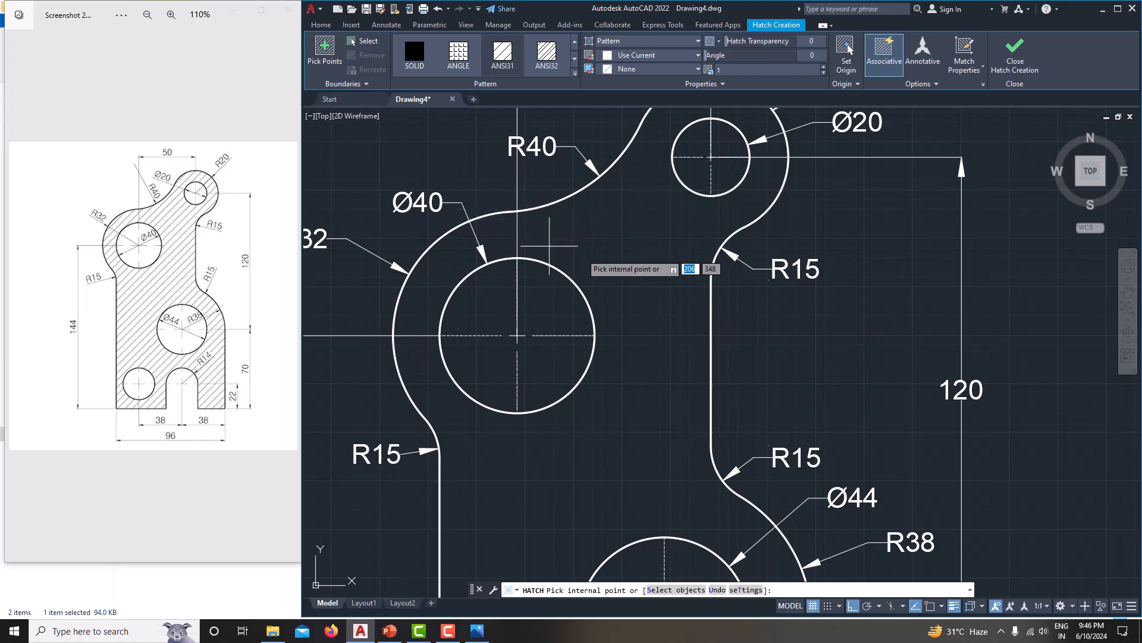
scroll(688, 394, down, 4)
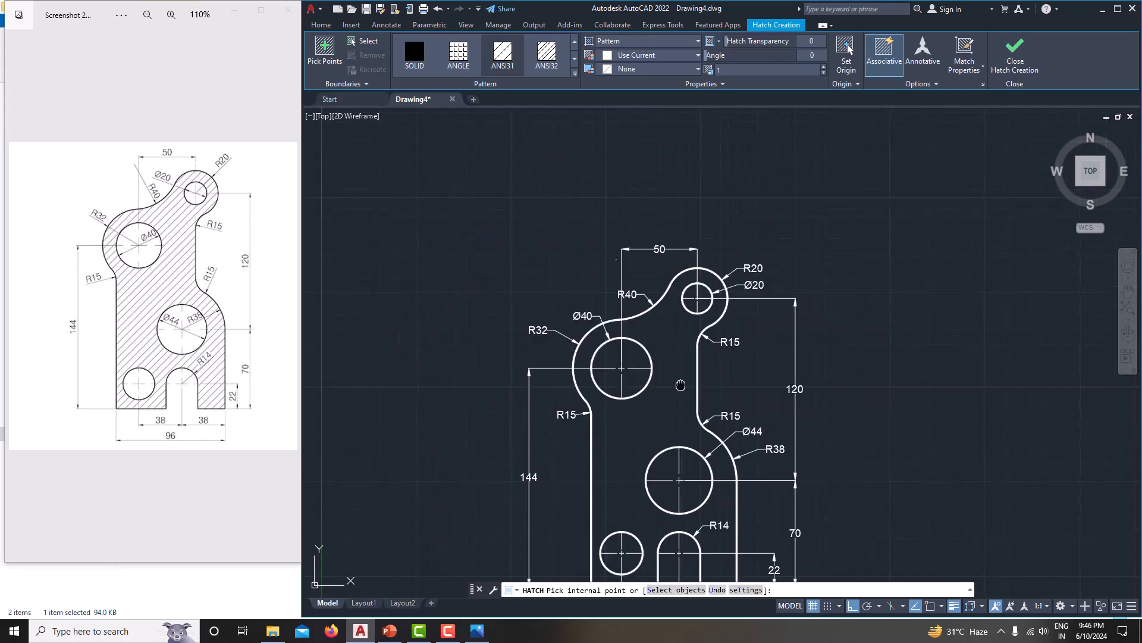
middle_drag(688, 394, 665, 314)
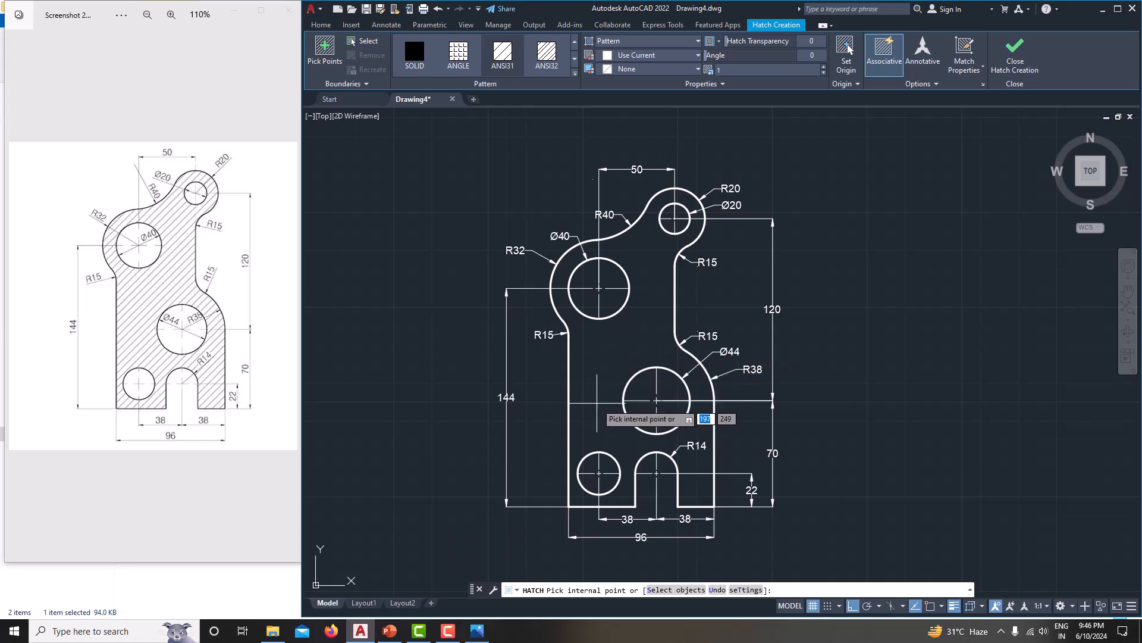
click(613, 379)
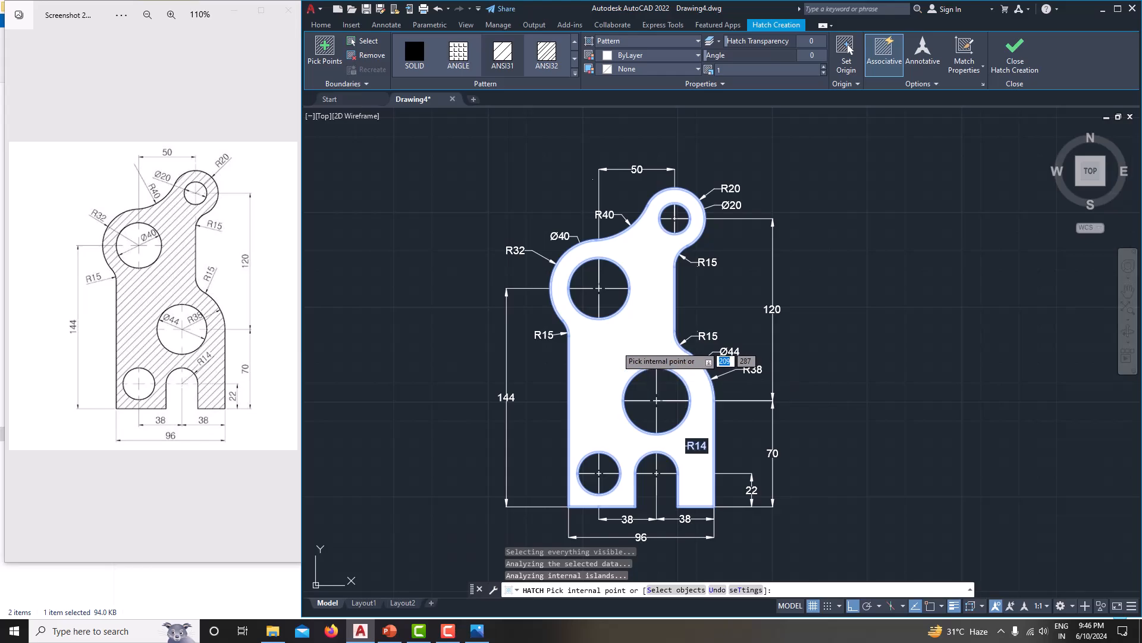
key(Escape)
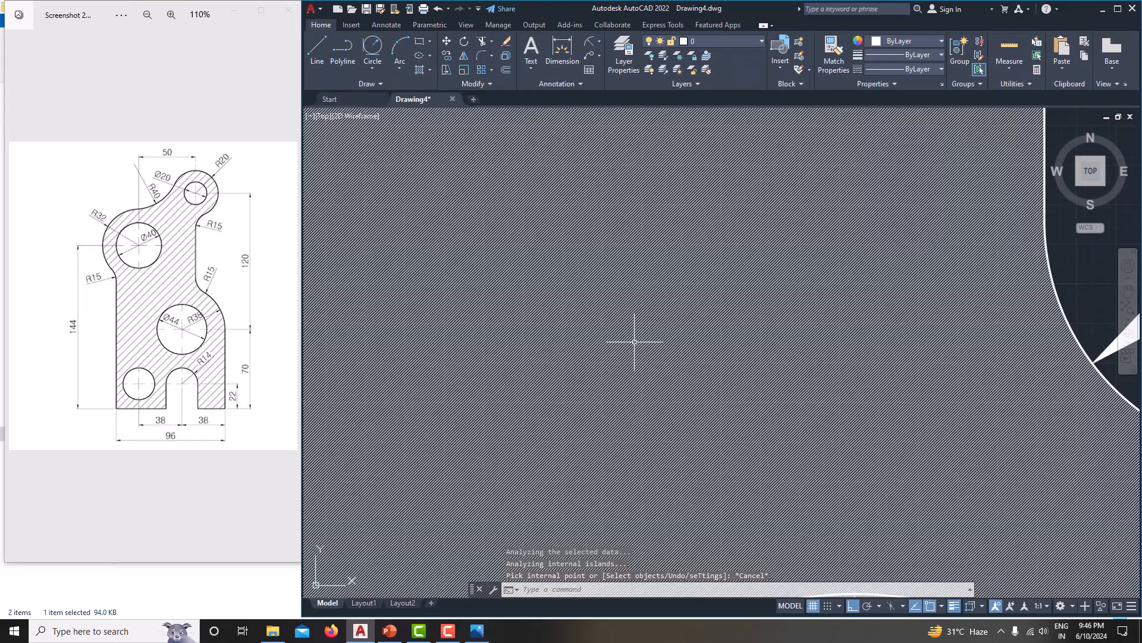
scroll(639, 345, down, 10)
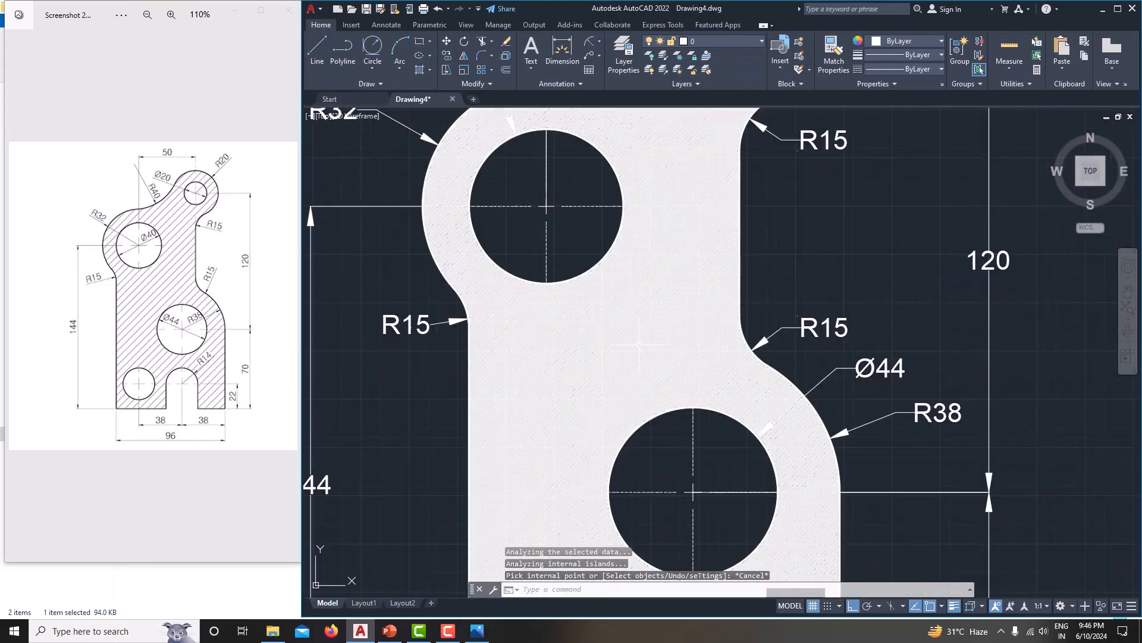
click(669, 334)
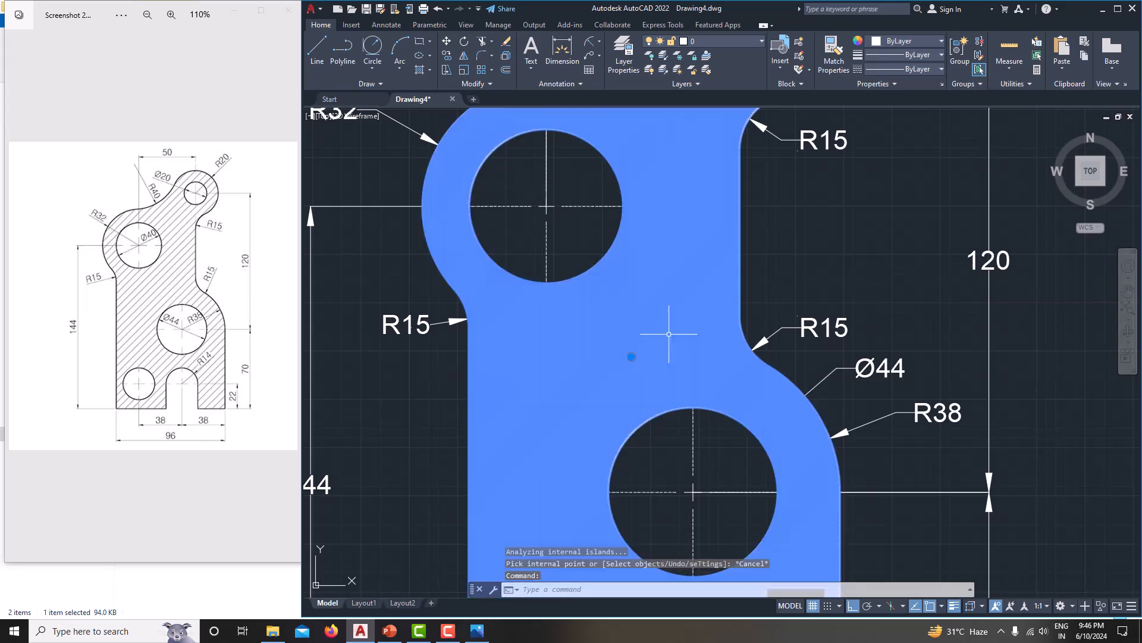
right_click(669, 334)
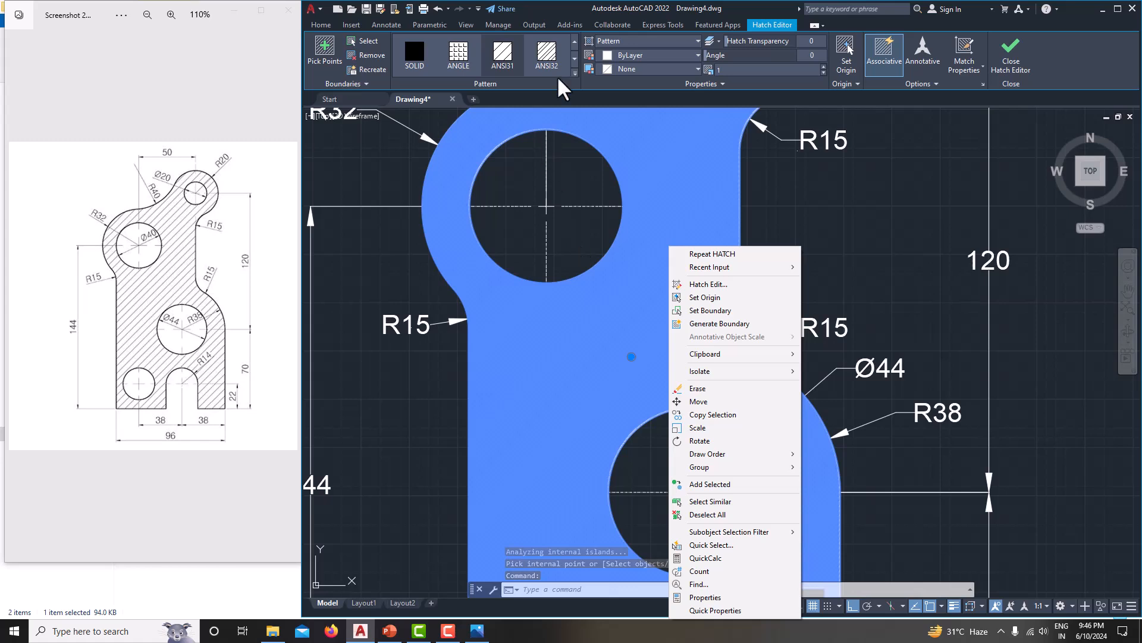
click(575, 58)
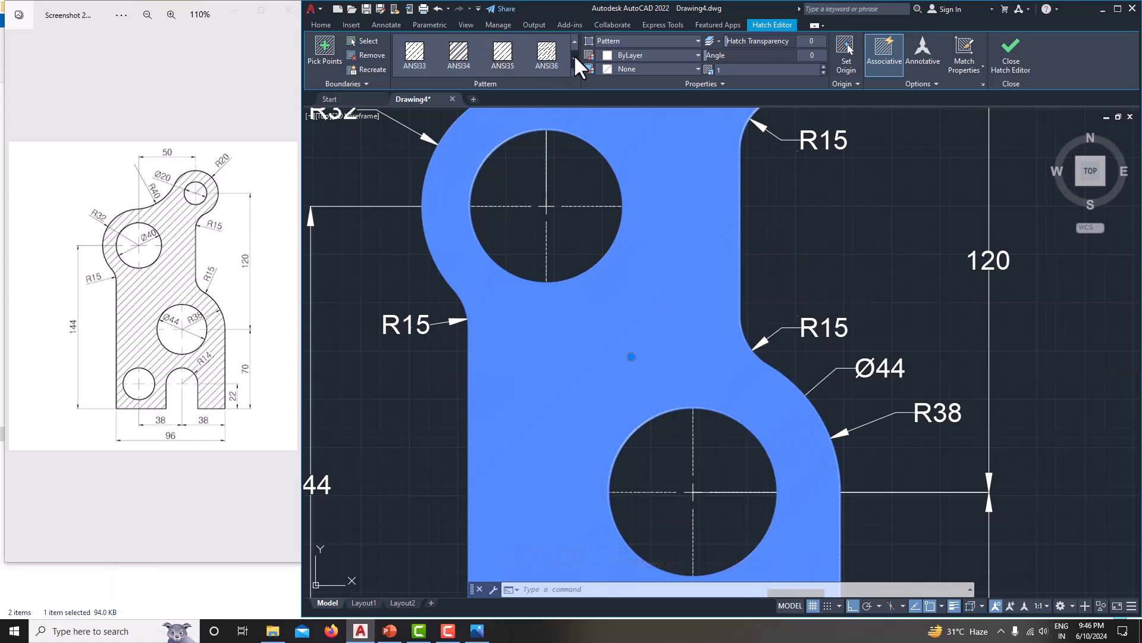
key(Escape)
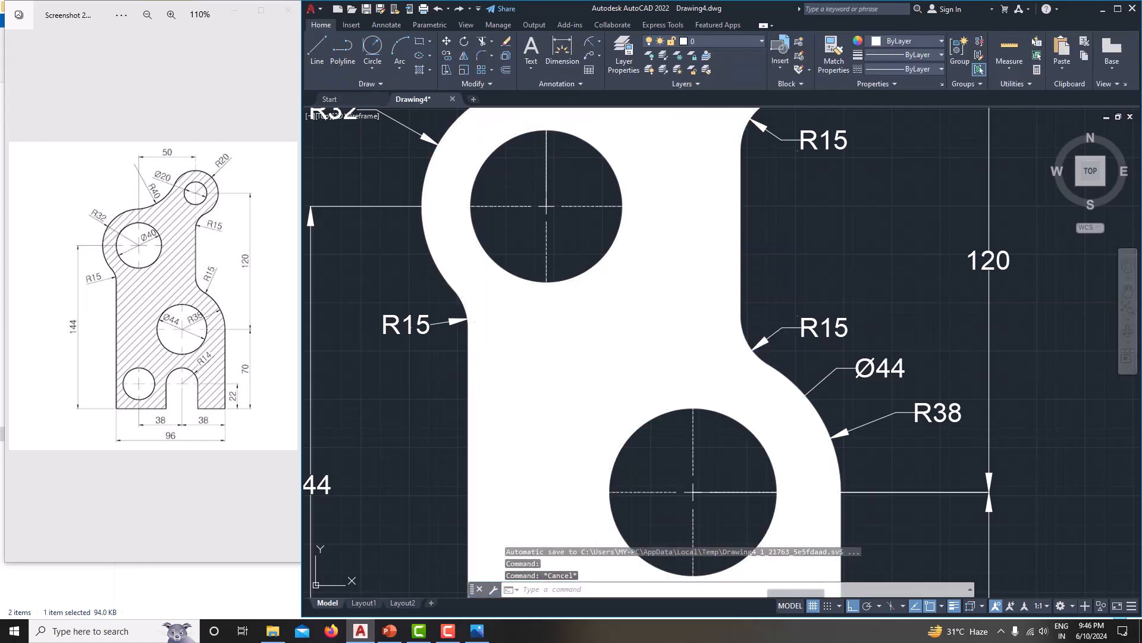
right_click(659, 315)
Open the properties of the plate hatch and set its linetype scale to 5
click(592, 331)
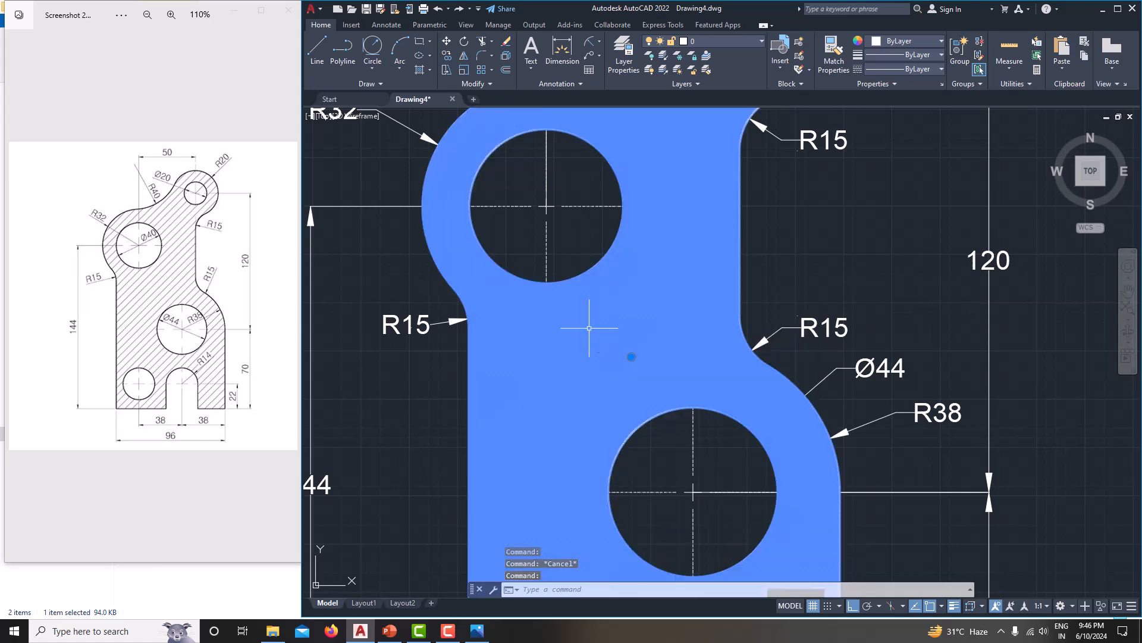
right_click(590, 330)
click(616, 597)
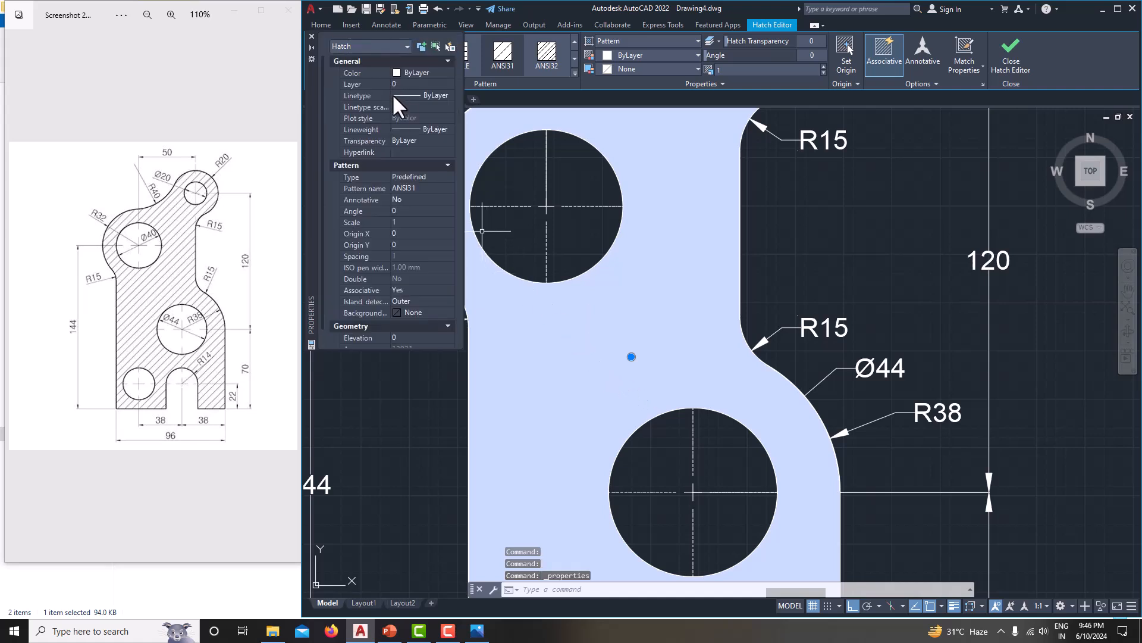
click(404, 106)
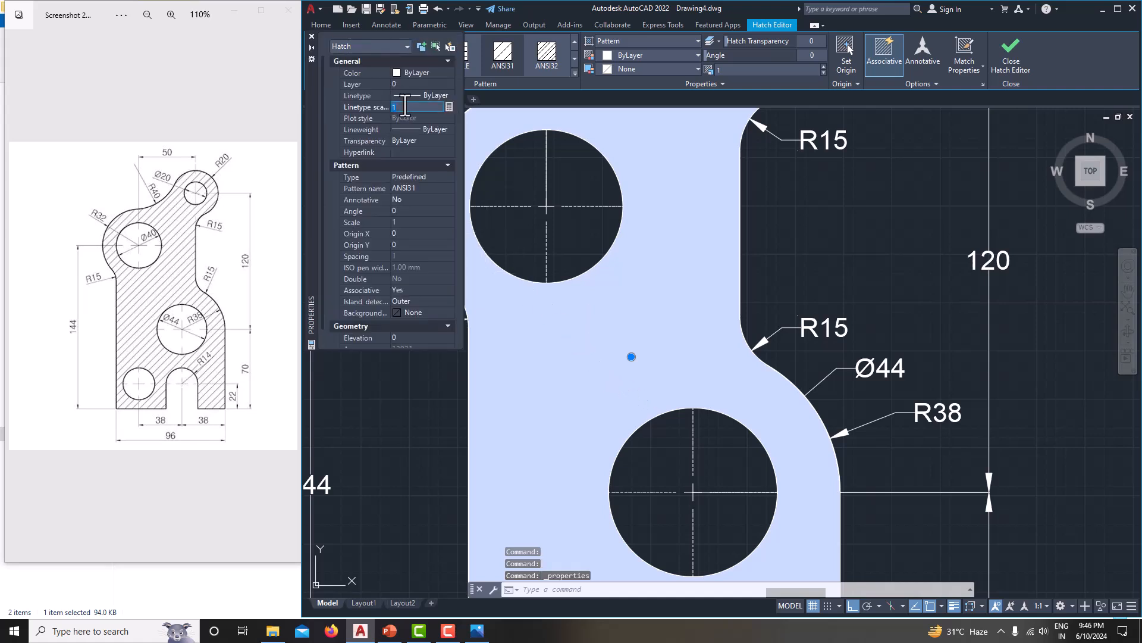
text(5)
key(Return)
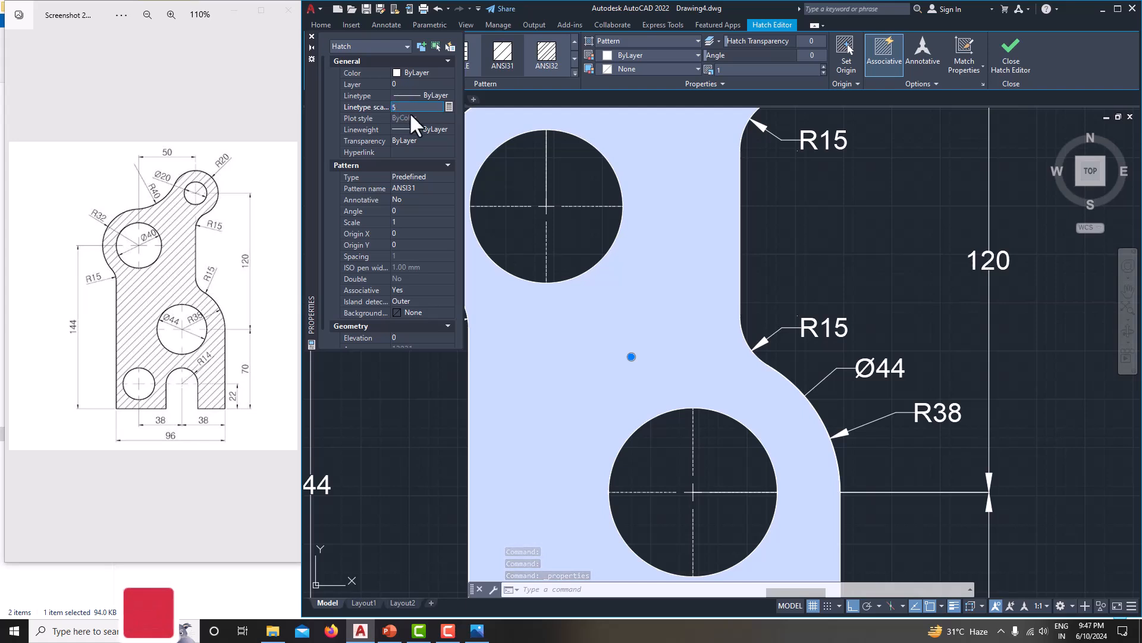
Try wider hatch line spacing by setting the plate hatch's pattern scale to 5 and to 10
click(407, 211)
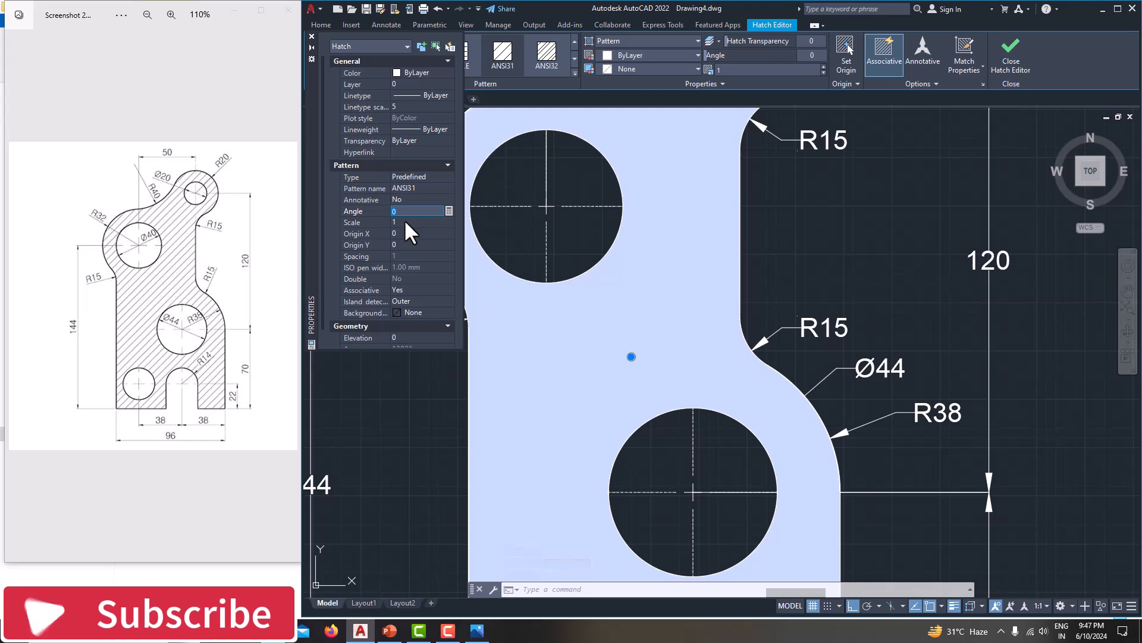
click(400, 223)
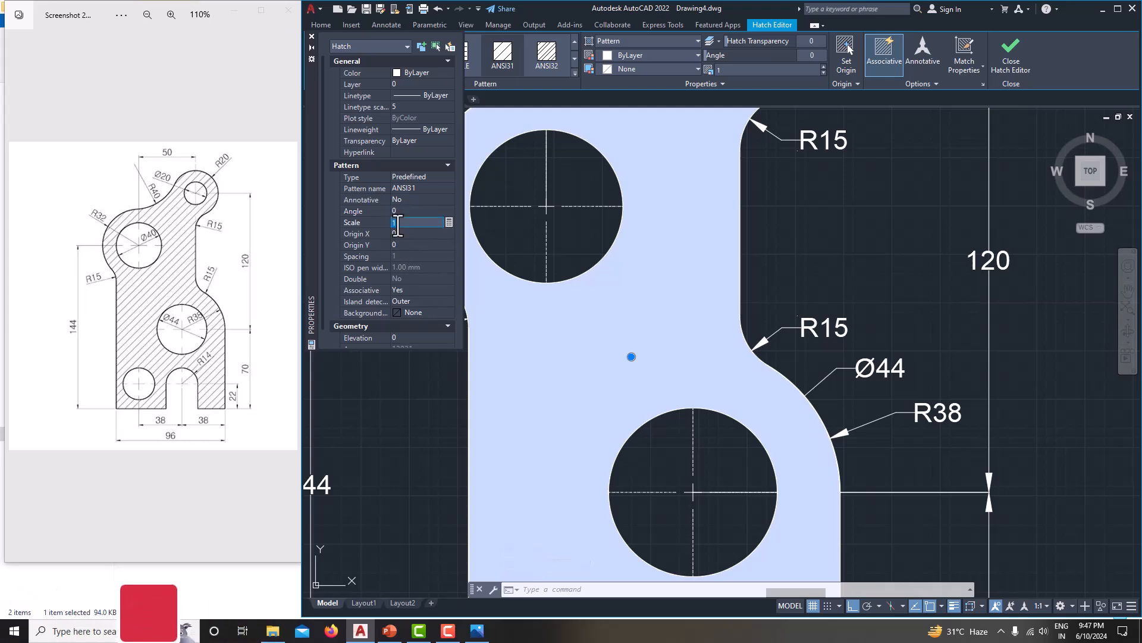
text(5)
key(Return)
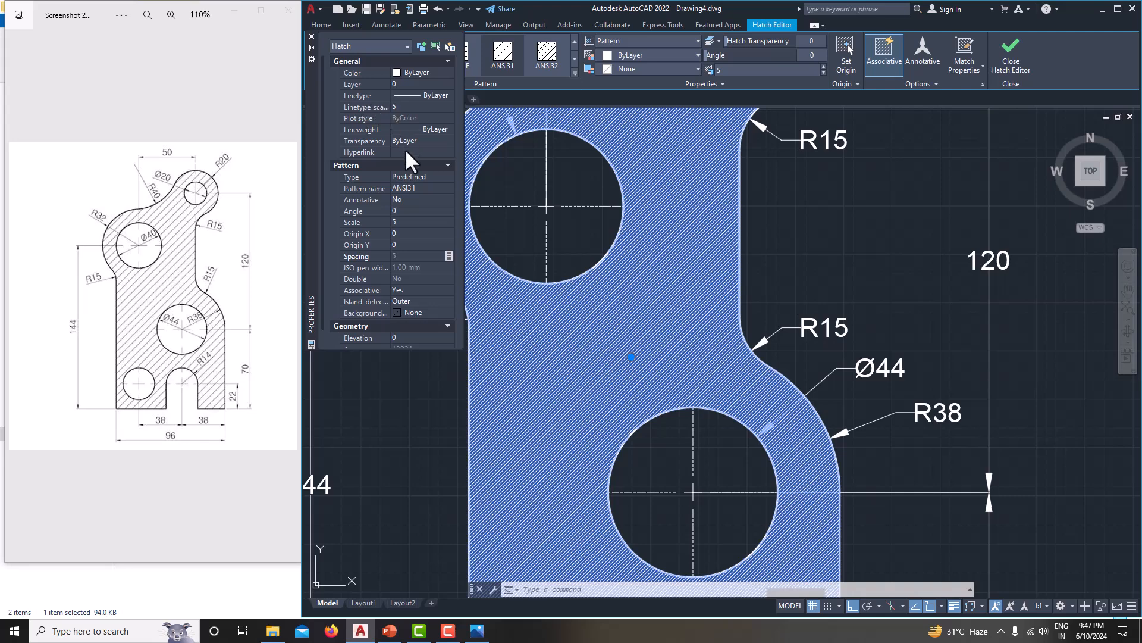
click(406, 224)
key(Tab)
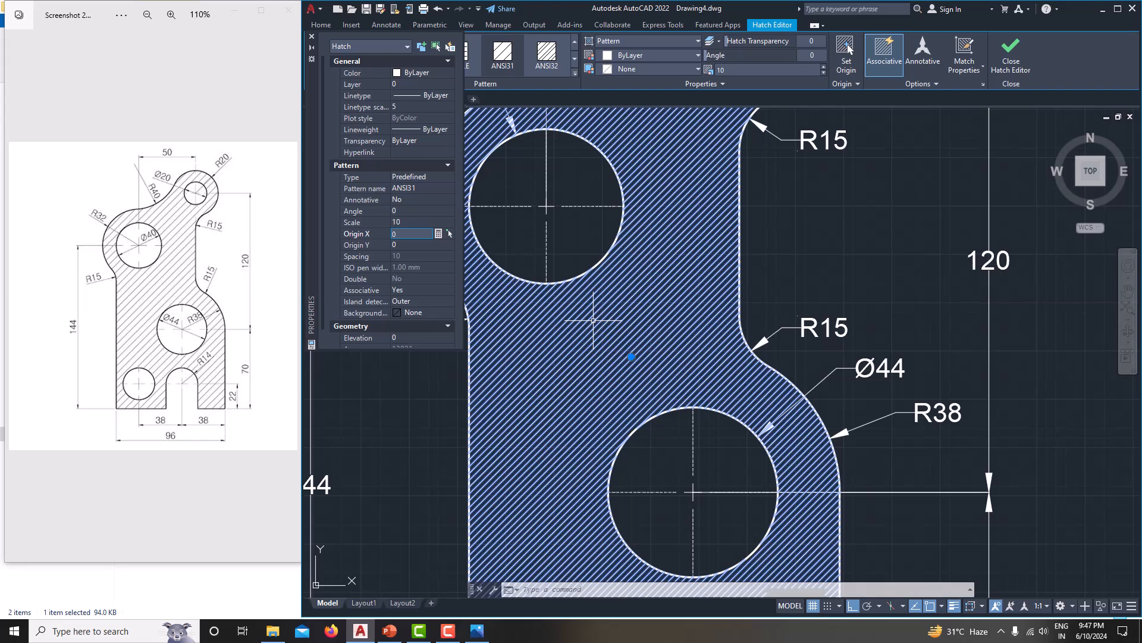
Try pattern scales of 13 and 15 on the plate hatch, close its properties and deselect it
click(412, 221)
text(13)
key(Tab)
click(415, 222)
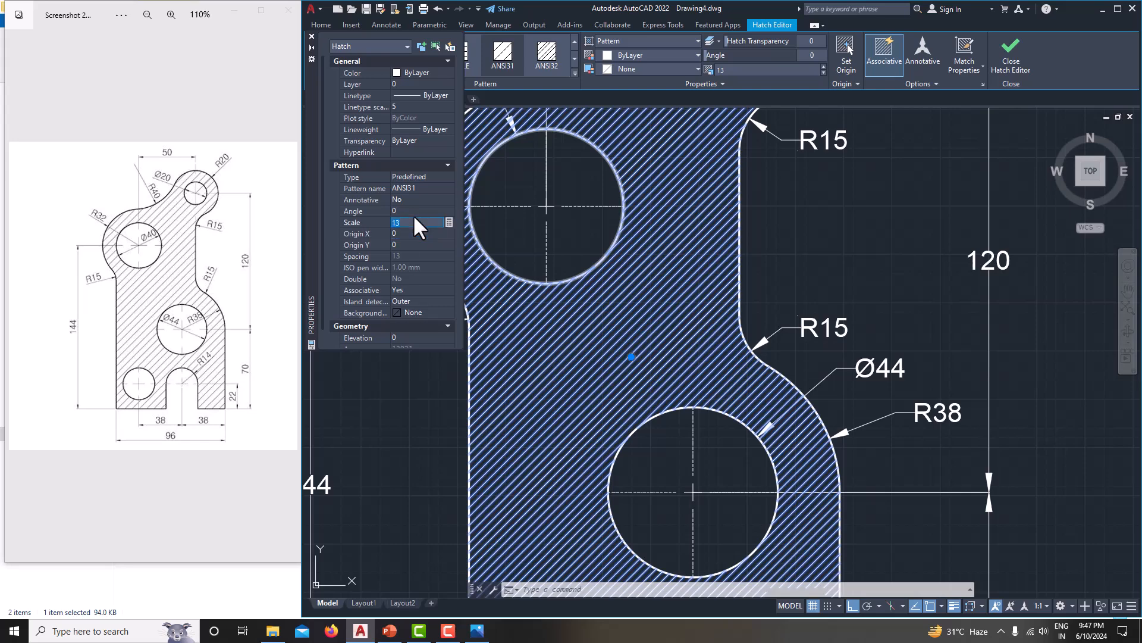
text(15)
key(Return)
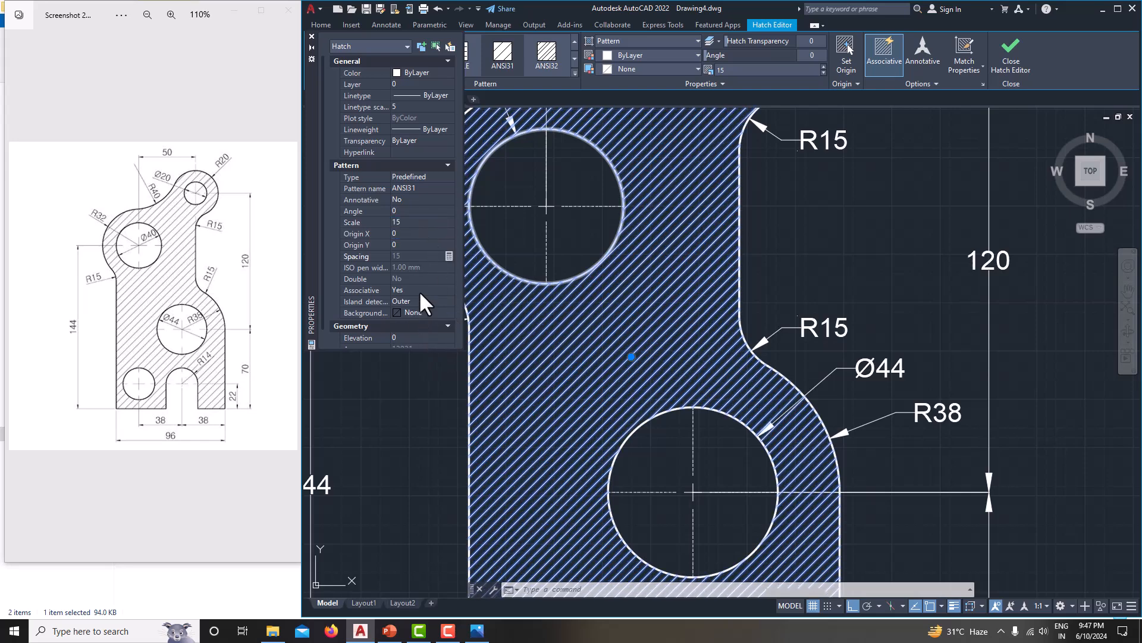
click(311, 36)
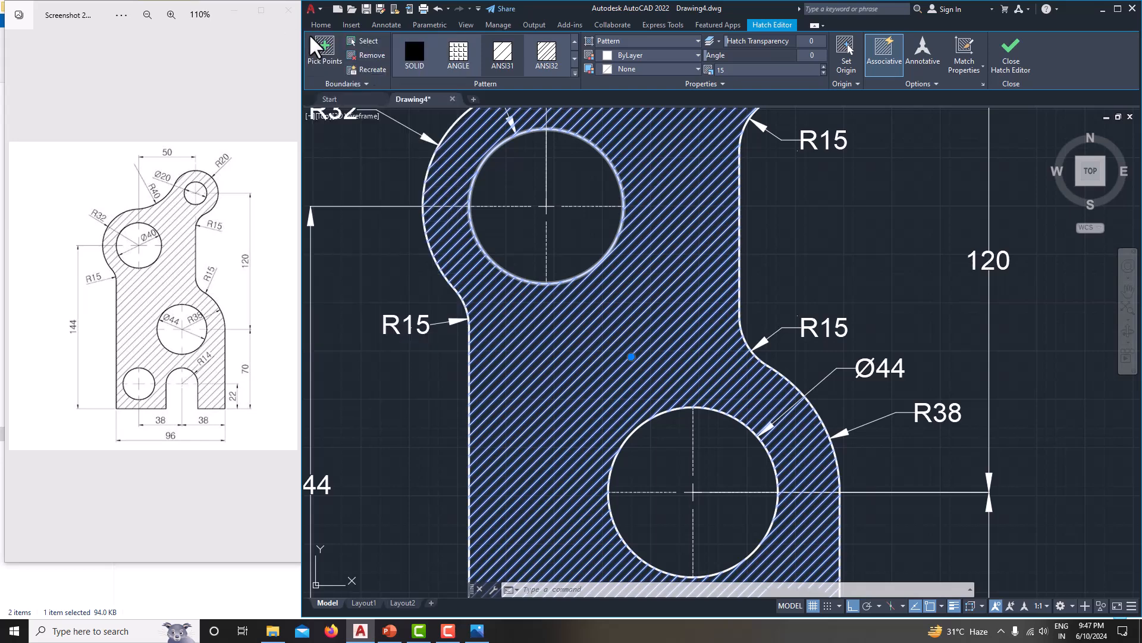
scroll(722, 382, down, 6)
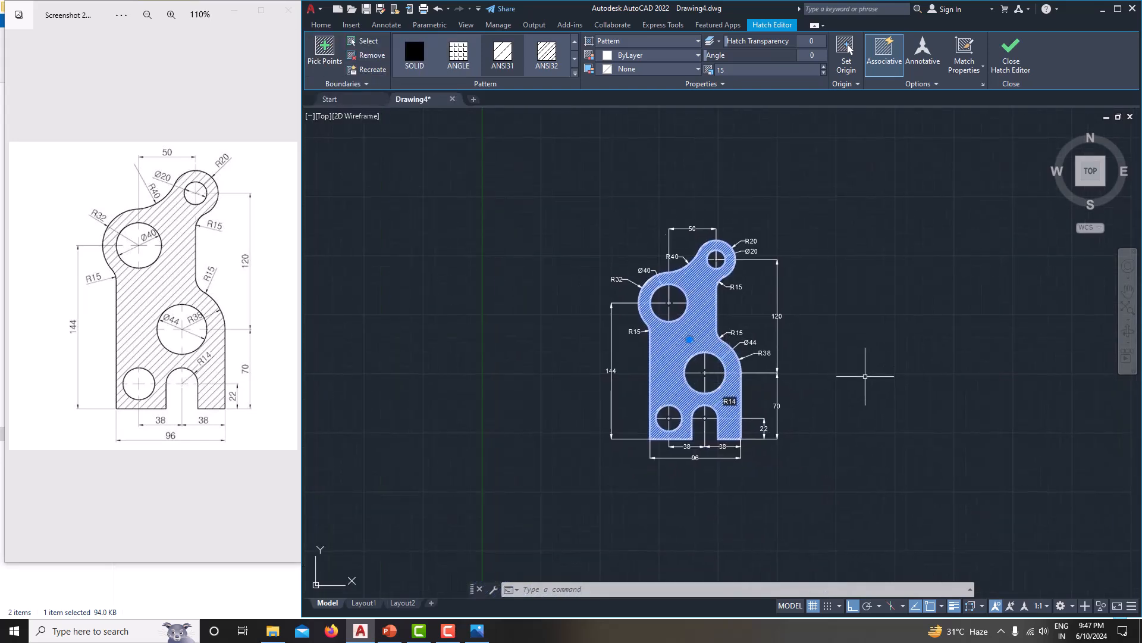
key(Escape)
key(Escape)
scroll(751, 375, up, 2)
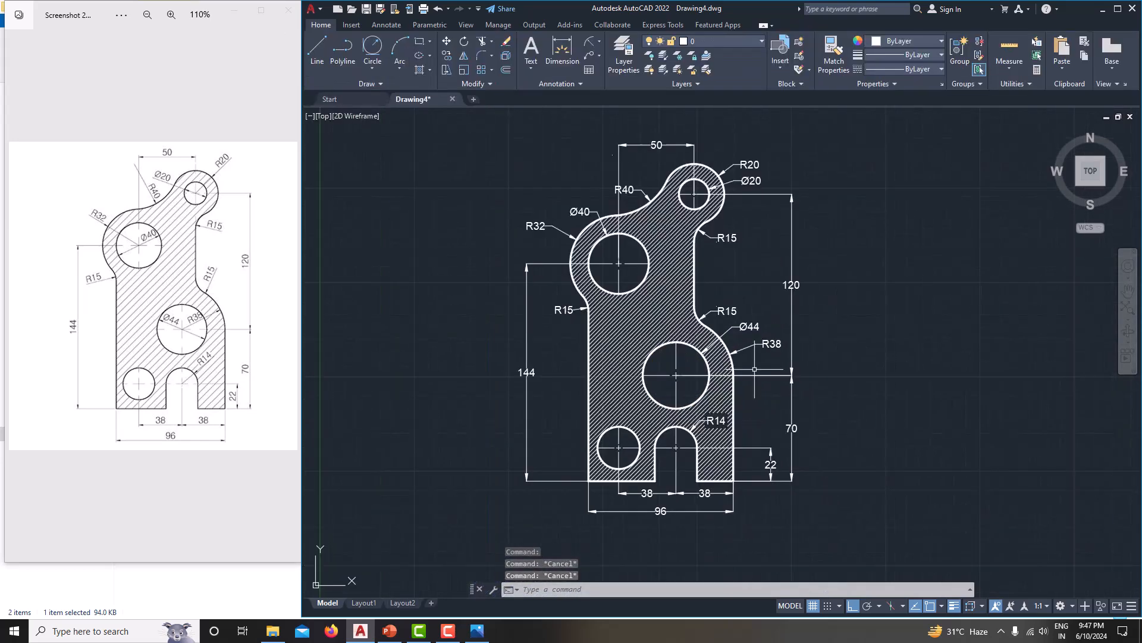
Reopen the plate hatch's properties and try pattern scales of 20 and 30
click(654, 315)
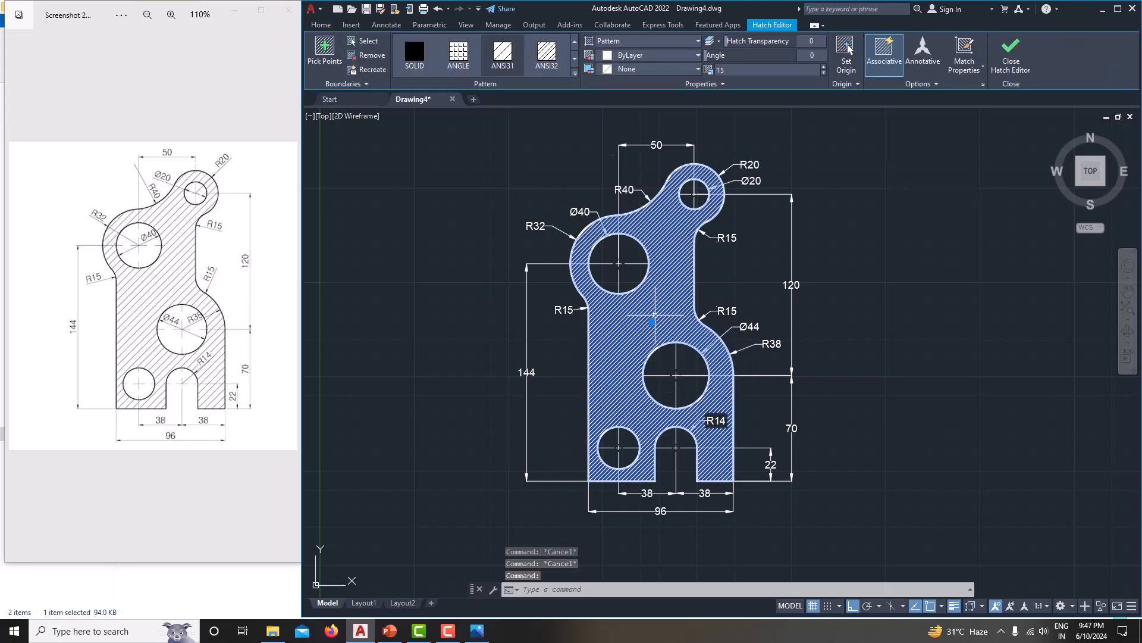
right_click(654, 316)
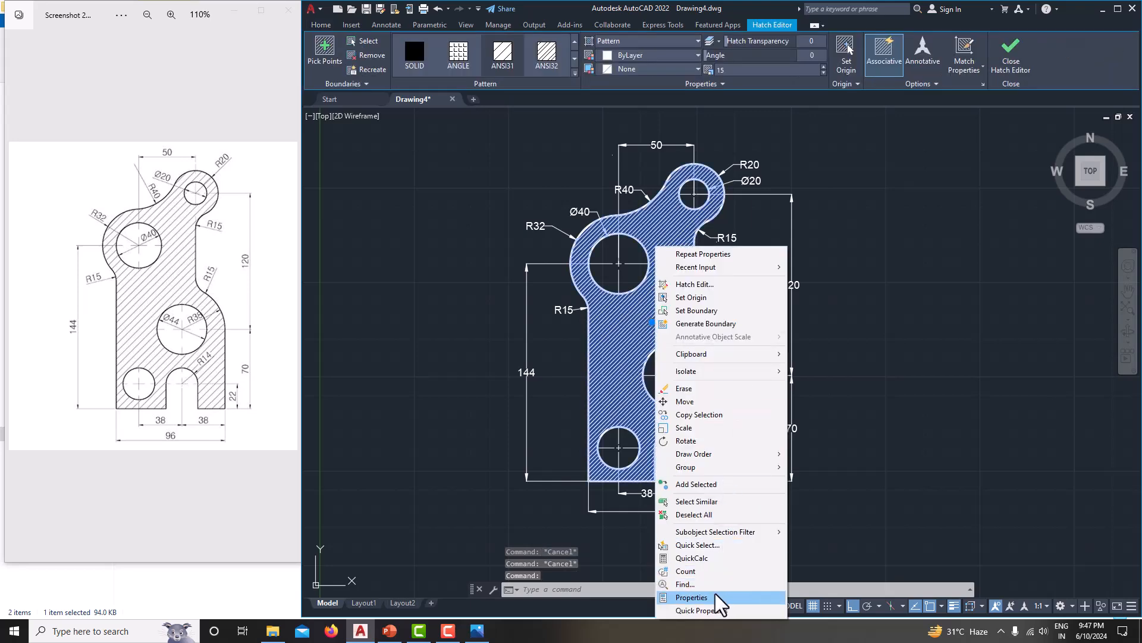
click(722, 602)
click(425, 224)
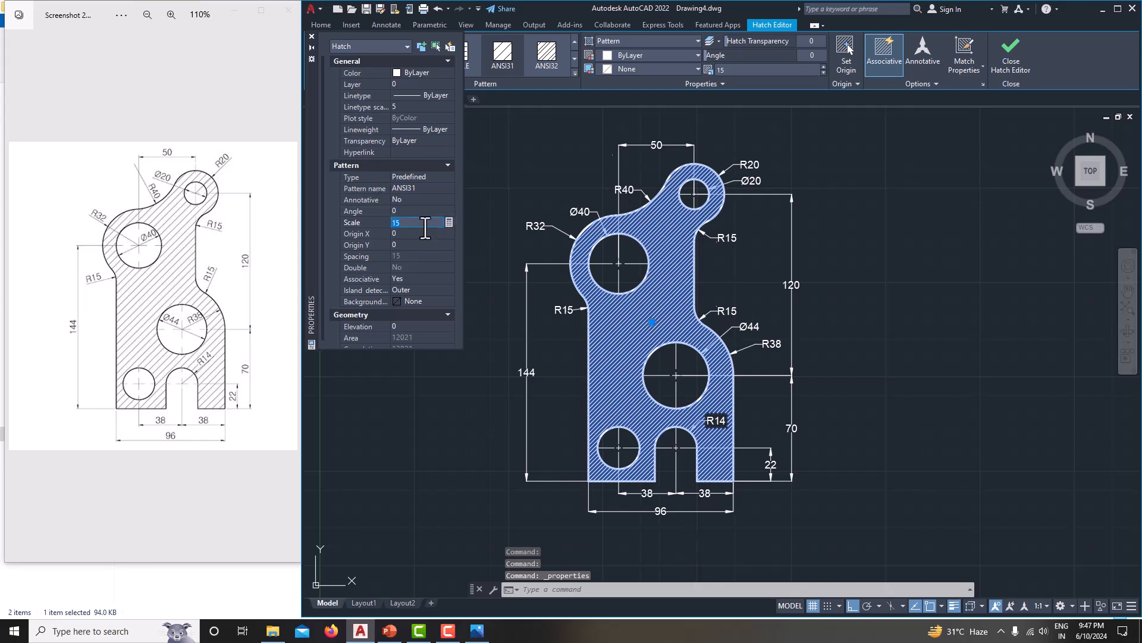
text(20)
key(Tab)
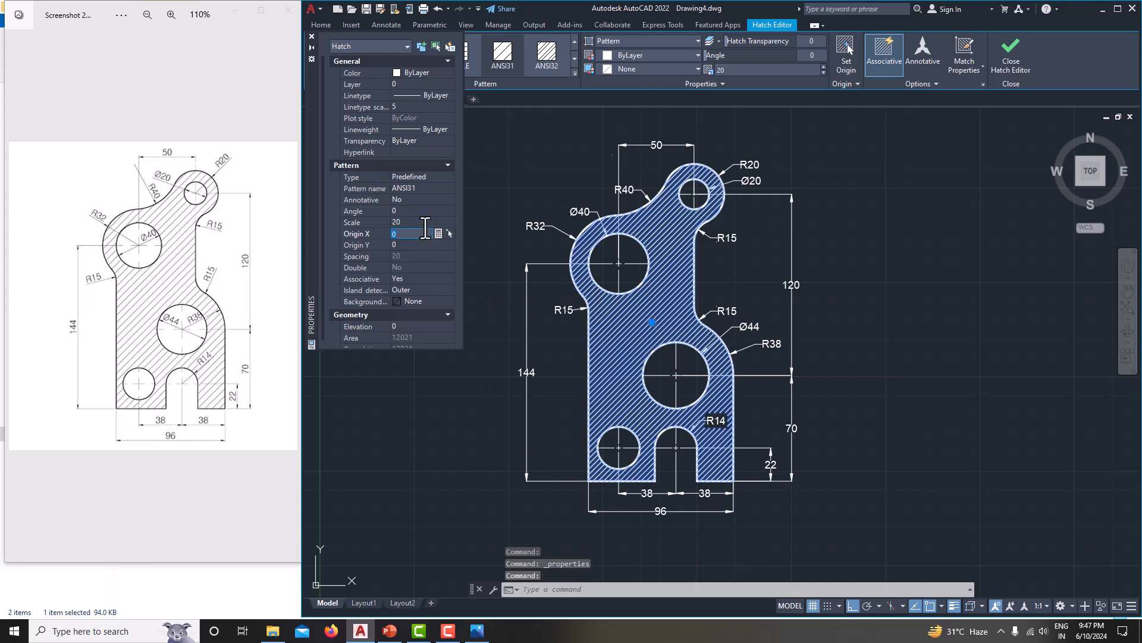
click(417, 222)
text(30)
key(Tab)
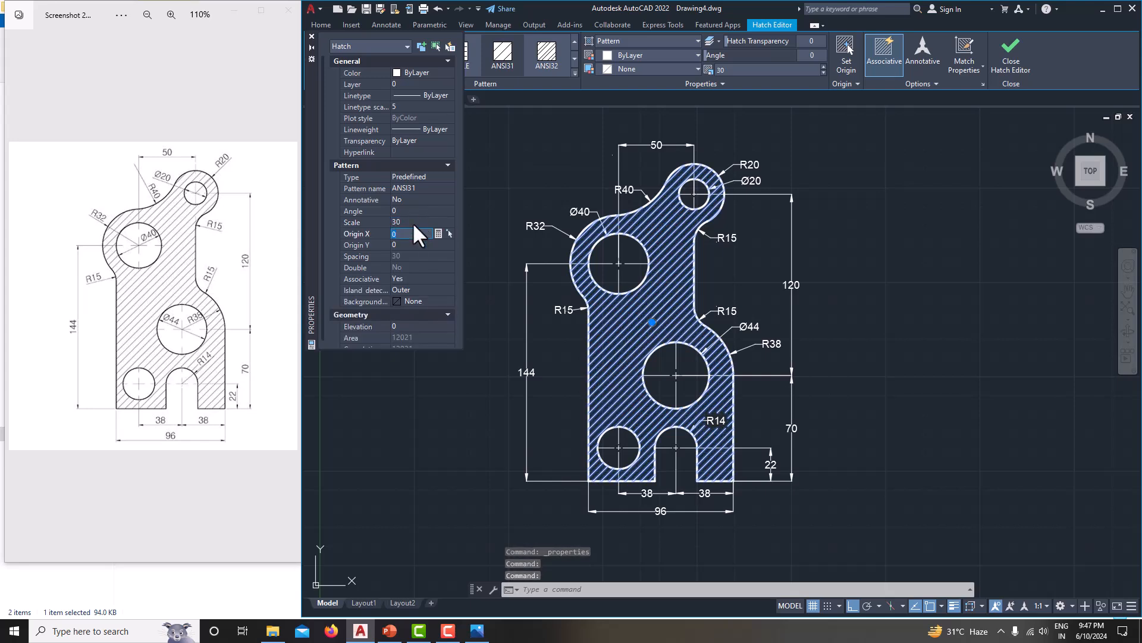
Set the plate hatch's pattern scale to 27 and close its properties
click(415, 223)
text(27)
click(423, 241)
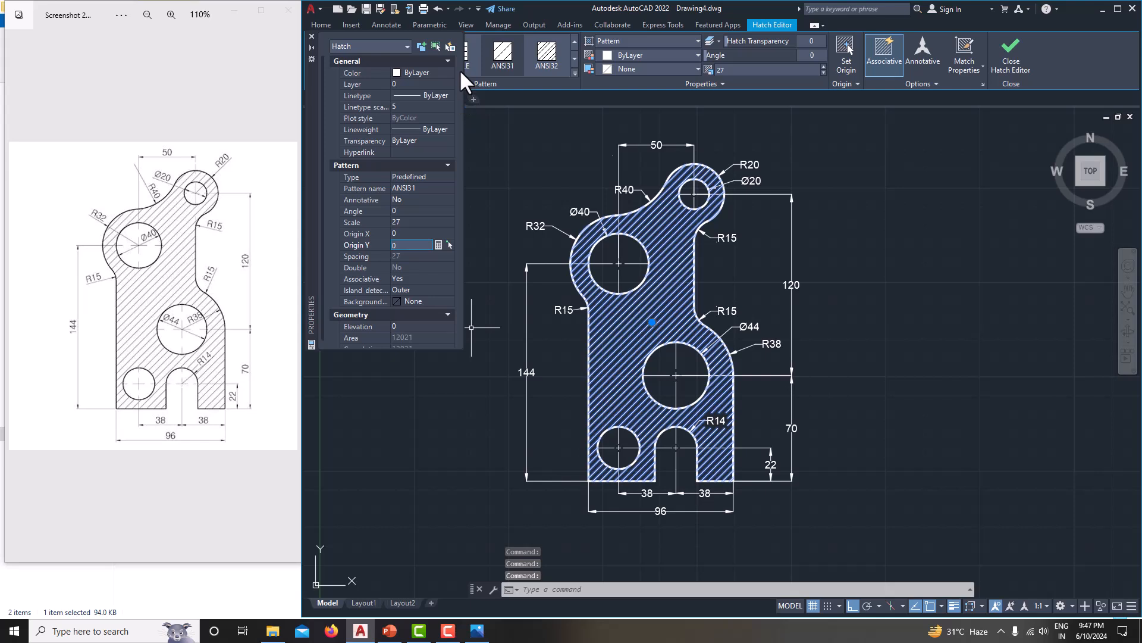
click(311, 37)
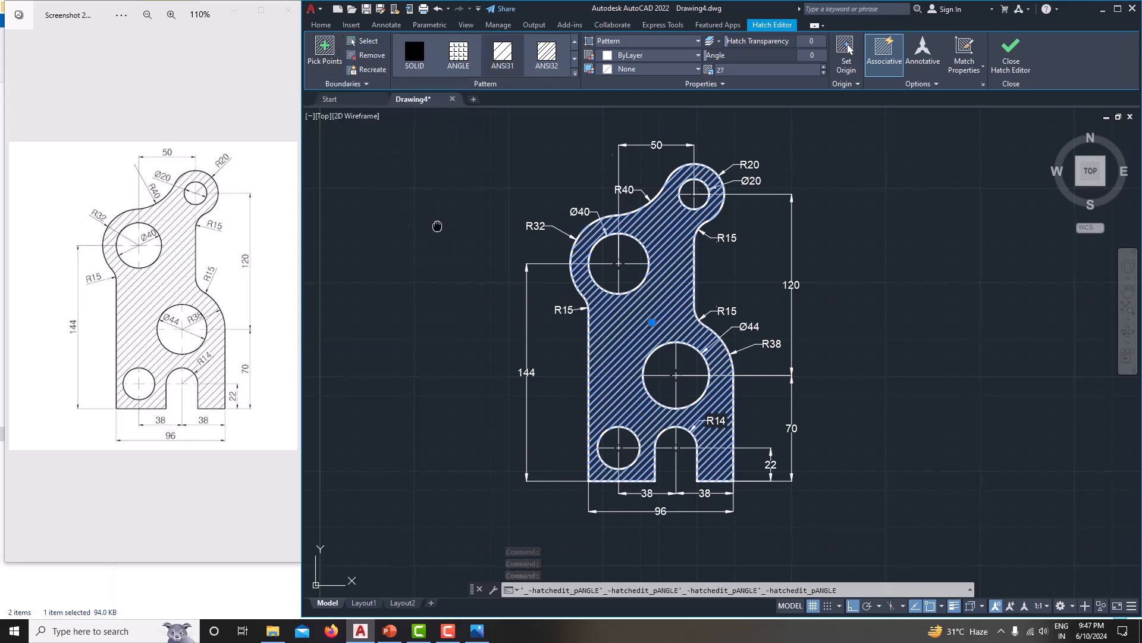
middle_drag(438, 227, 462, 262)
middle_drag(492, 321, 490, 304)
middle_drag(616, 372, 590, 365)
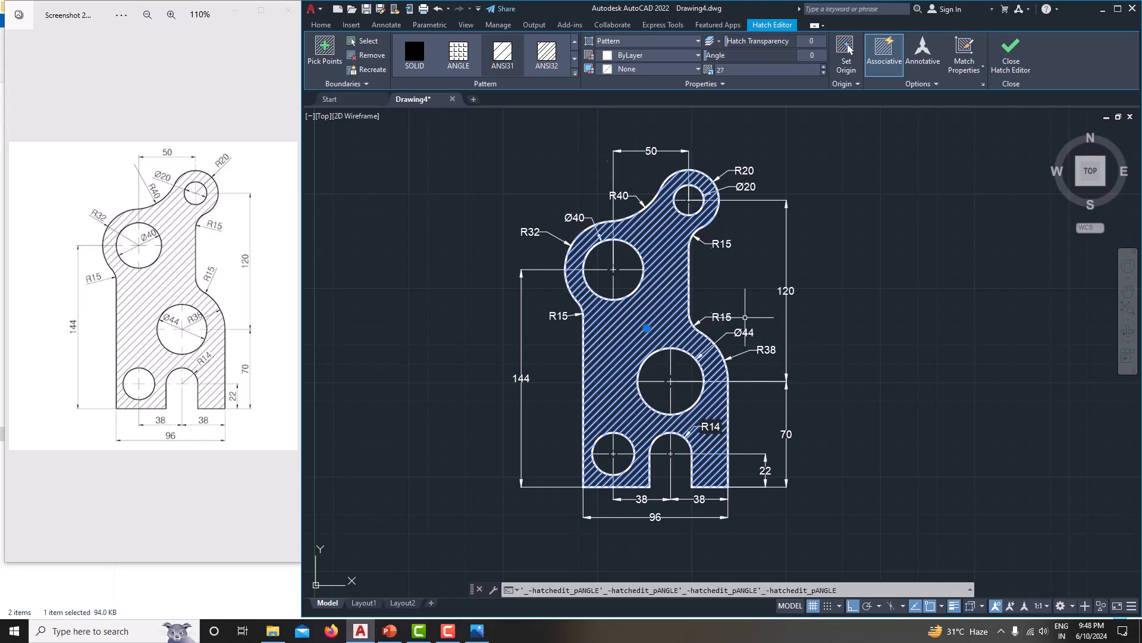
Browse the available hatch patterns, apply ANSI31 to the plate hatch and finish editing it
click(574, 58)
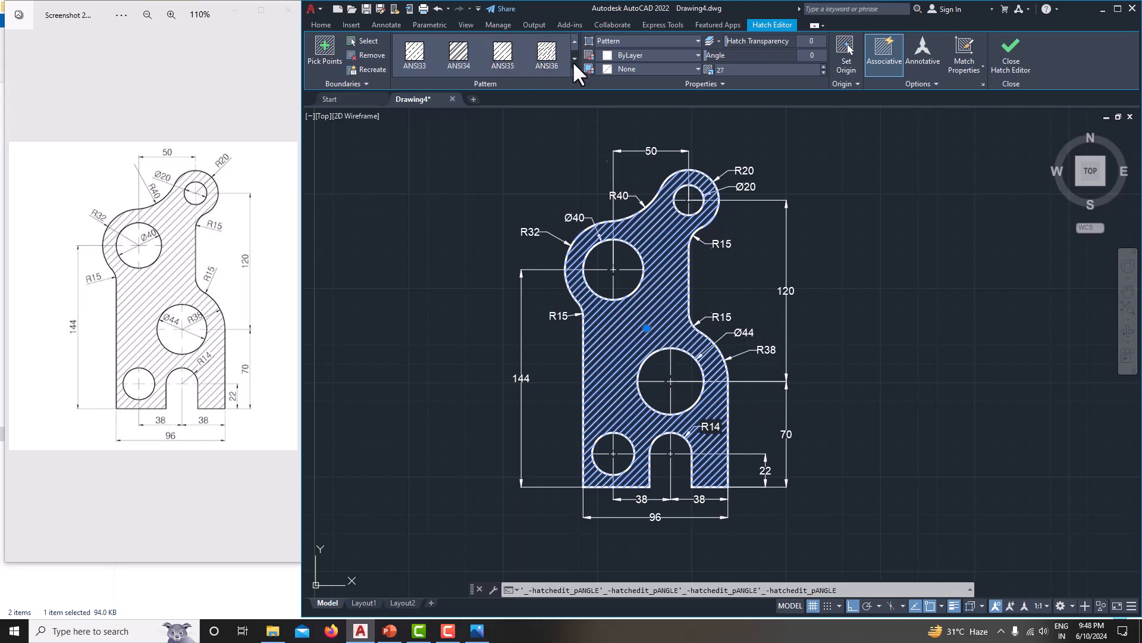
click(572, 73)
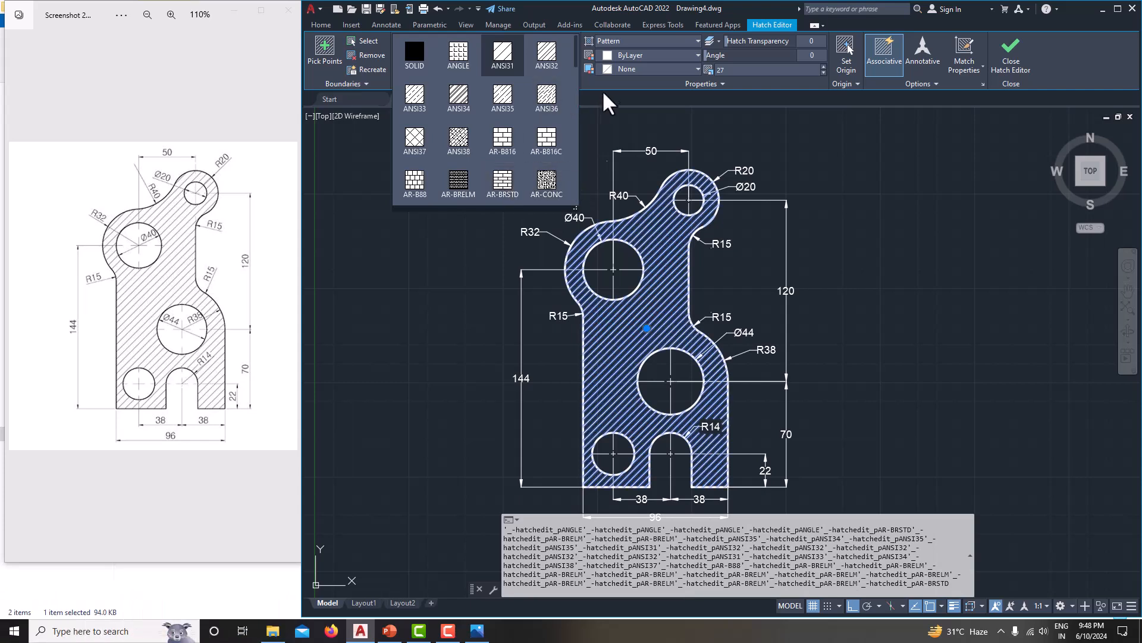
click(513, 65)
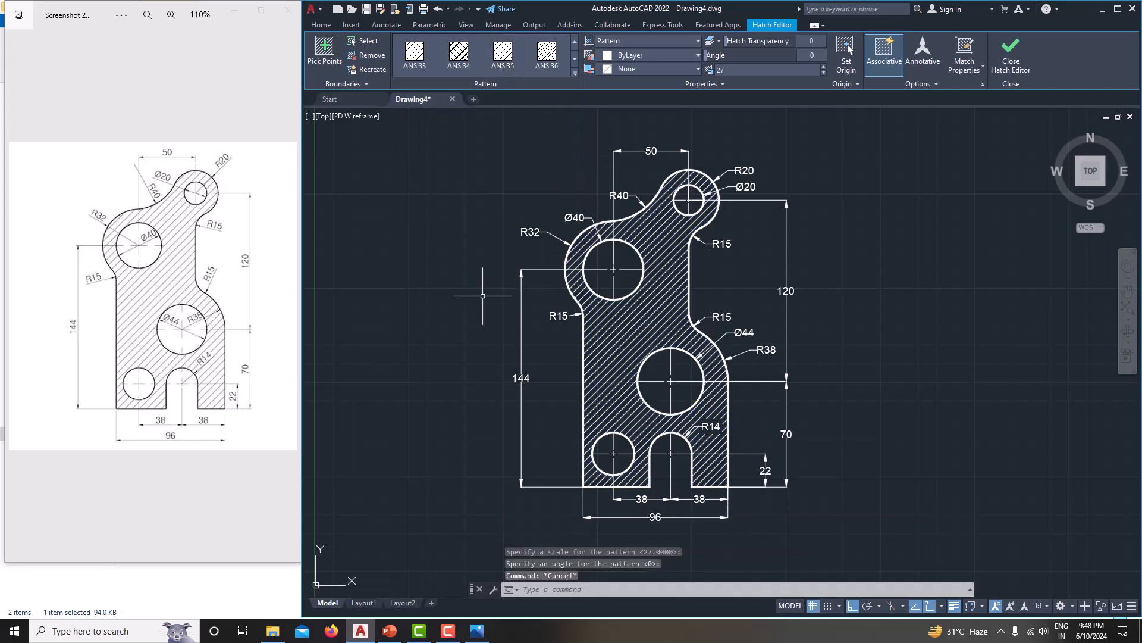
middle_drag(482, 295, 515, 303)
middle_drag(496, 340, 489, 337)
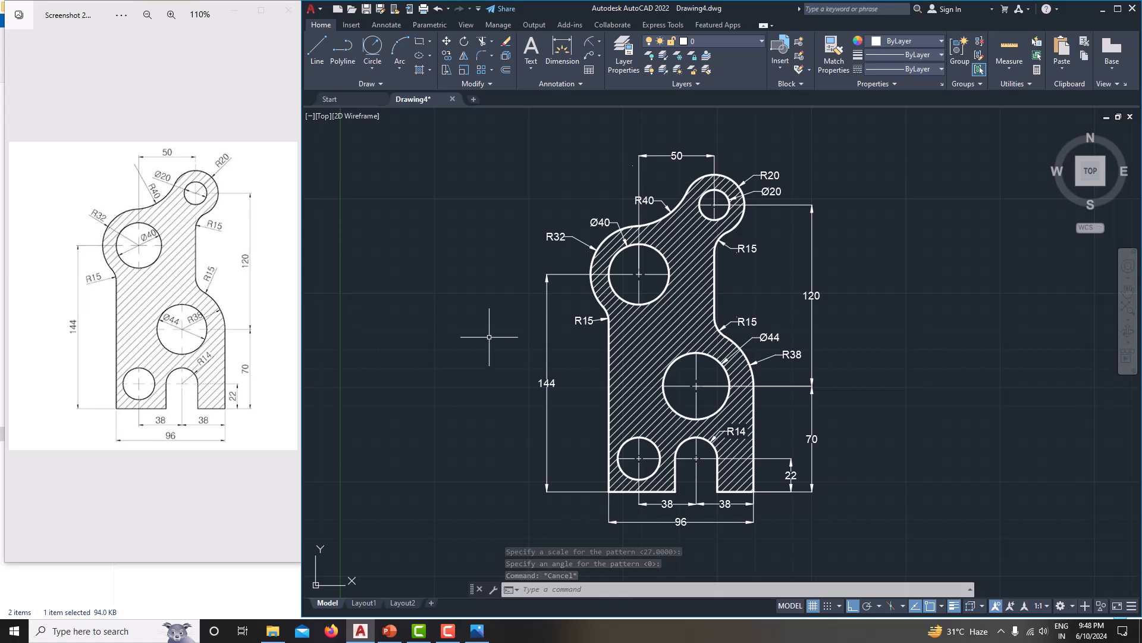